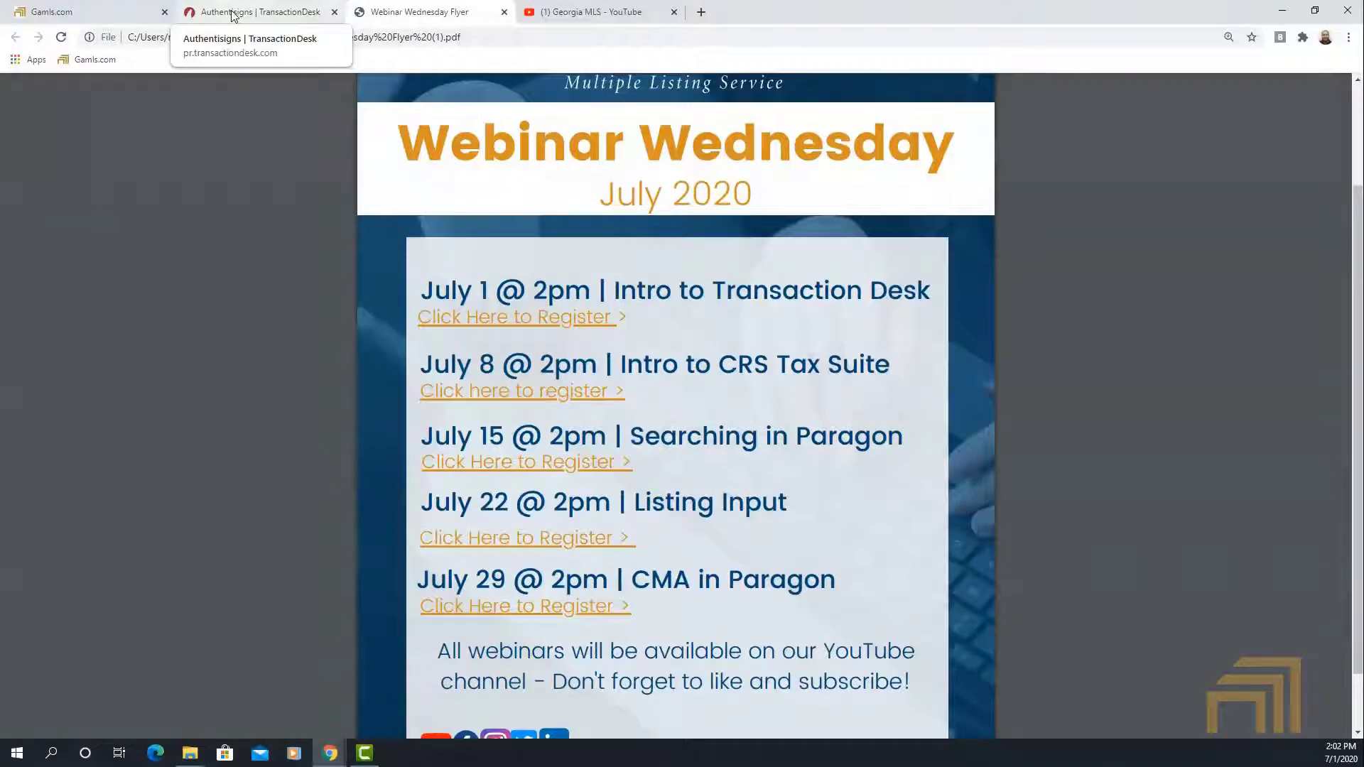
Switch to TransactionDesk, open its agent dashboard, and check the Georgia MLS home page where Transaction Desk is accessed.
click(234, 16)
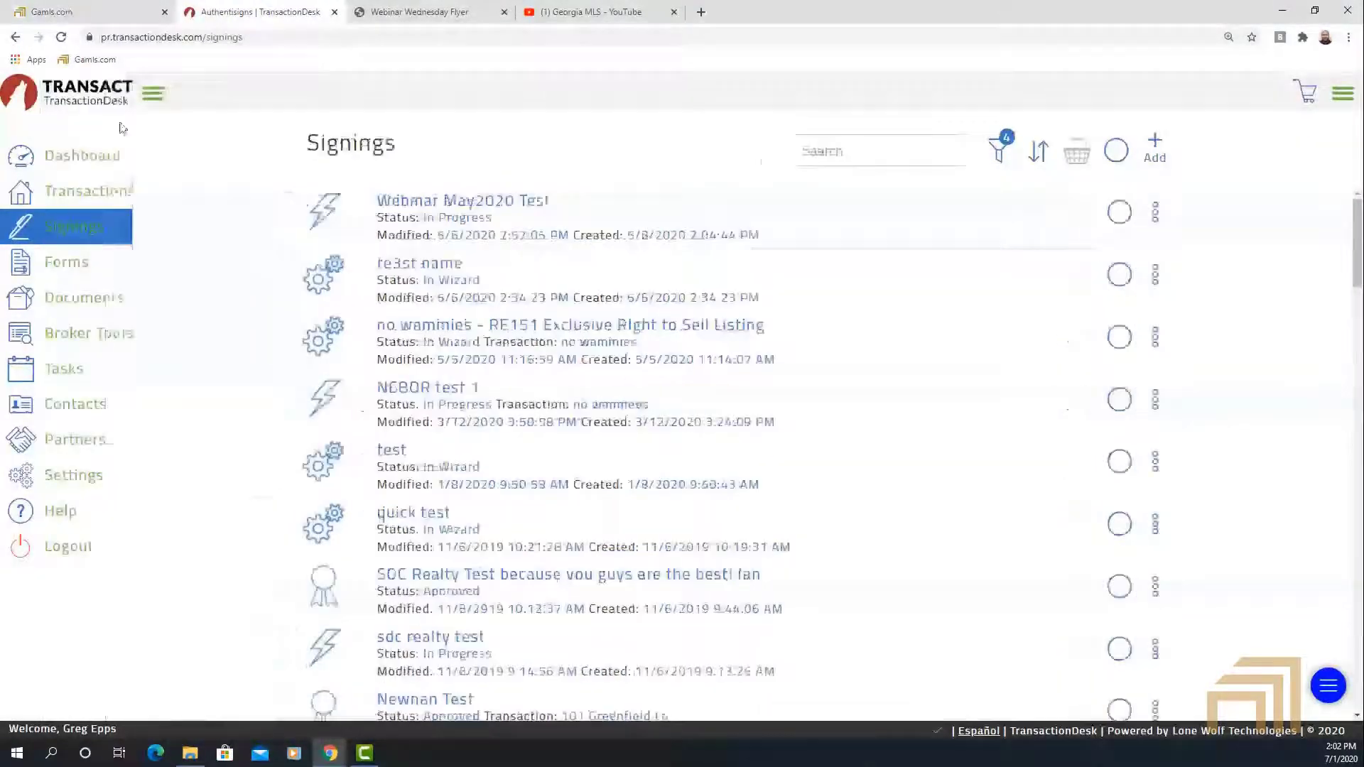
click(89, 155)
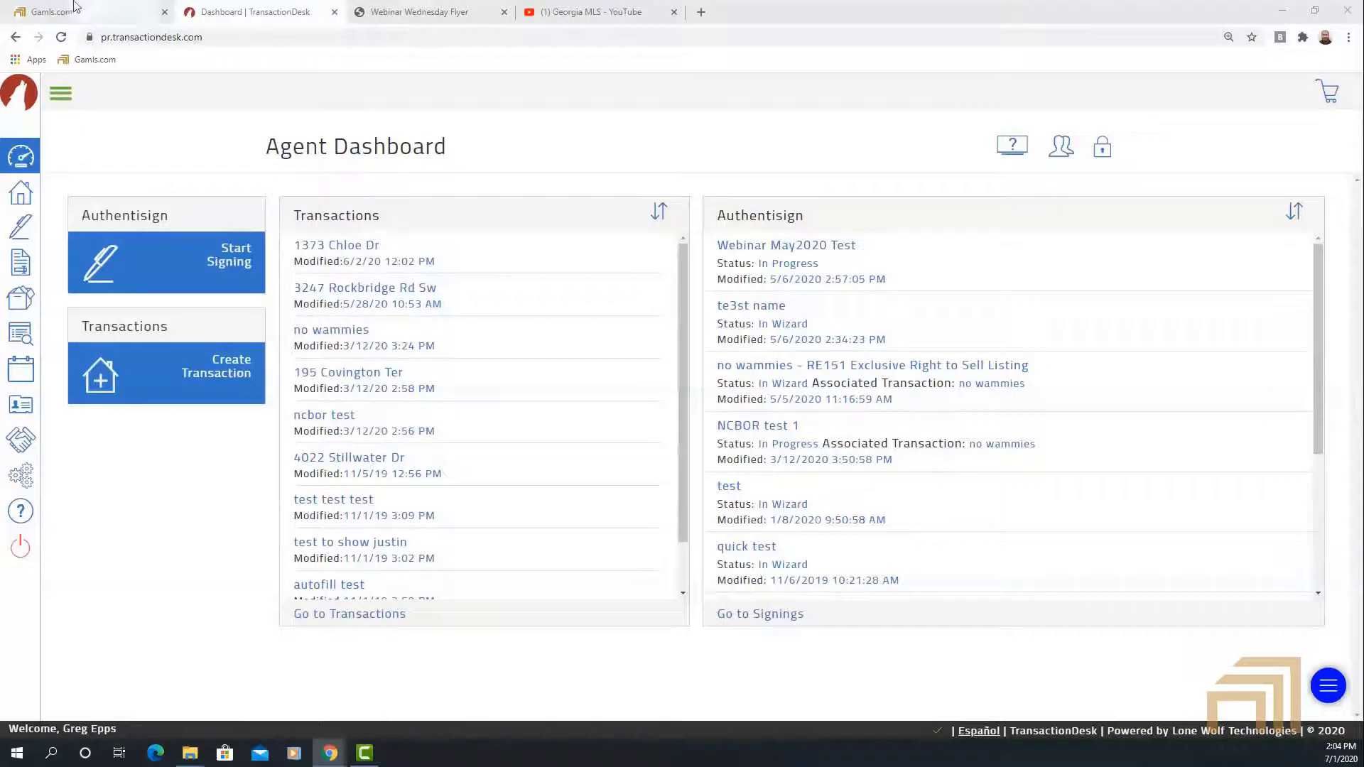
click(53, 12)
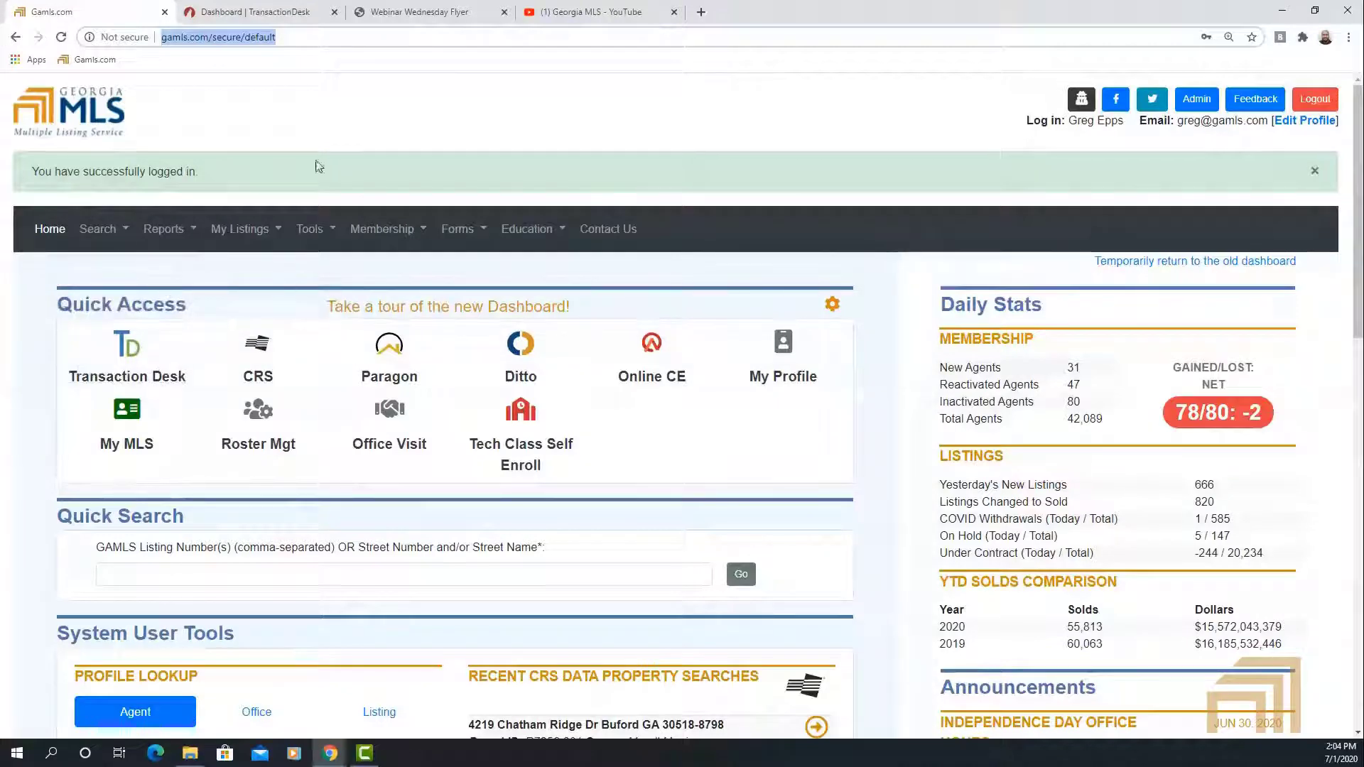
click(253, 14)
Examine the sections of the navigation menu and the recent items in the dashboard's Transactions and Authentisign lists.
click(61, 94)
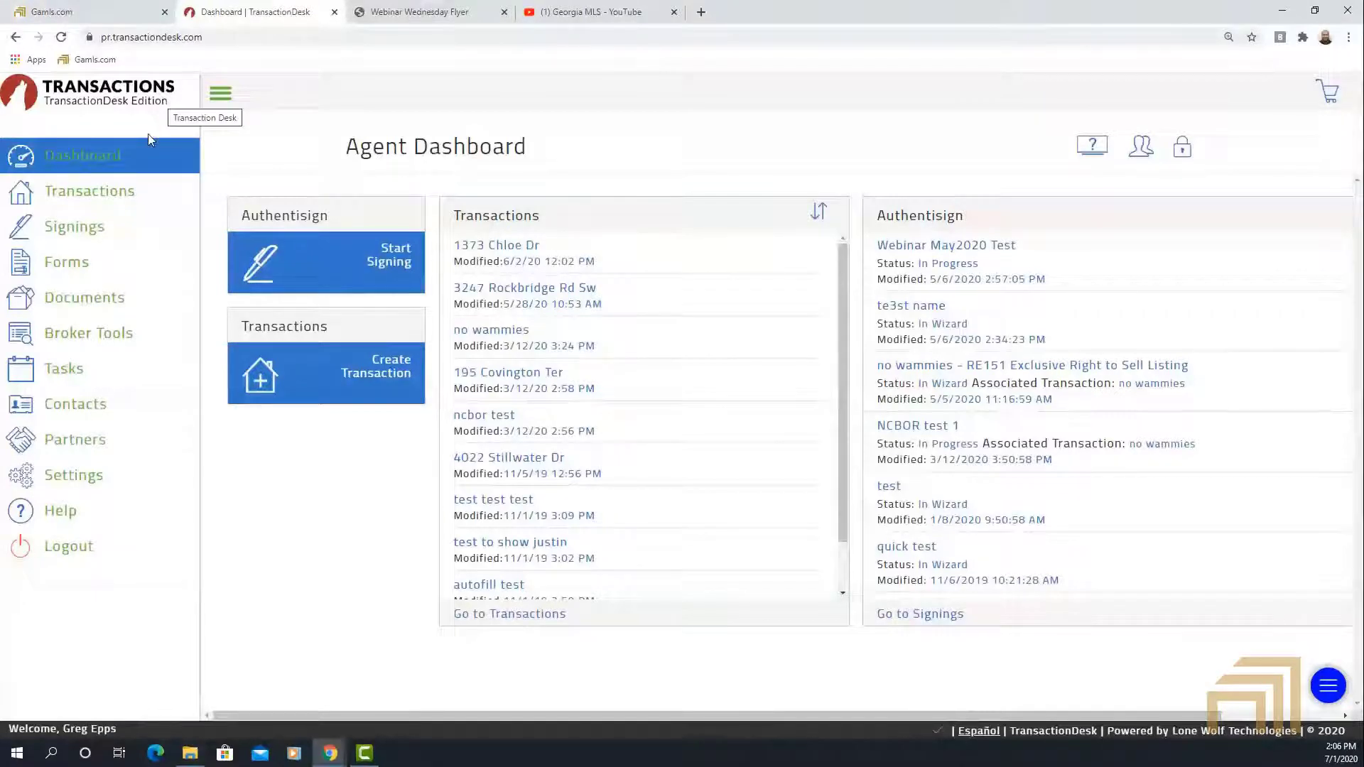
click(219, 96)
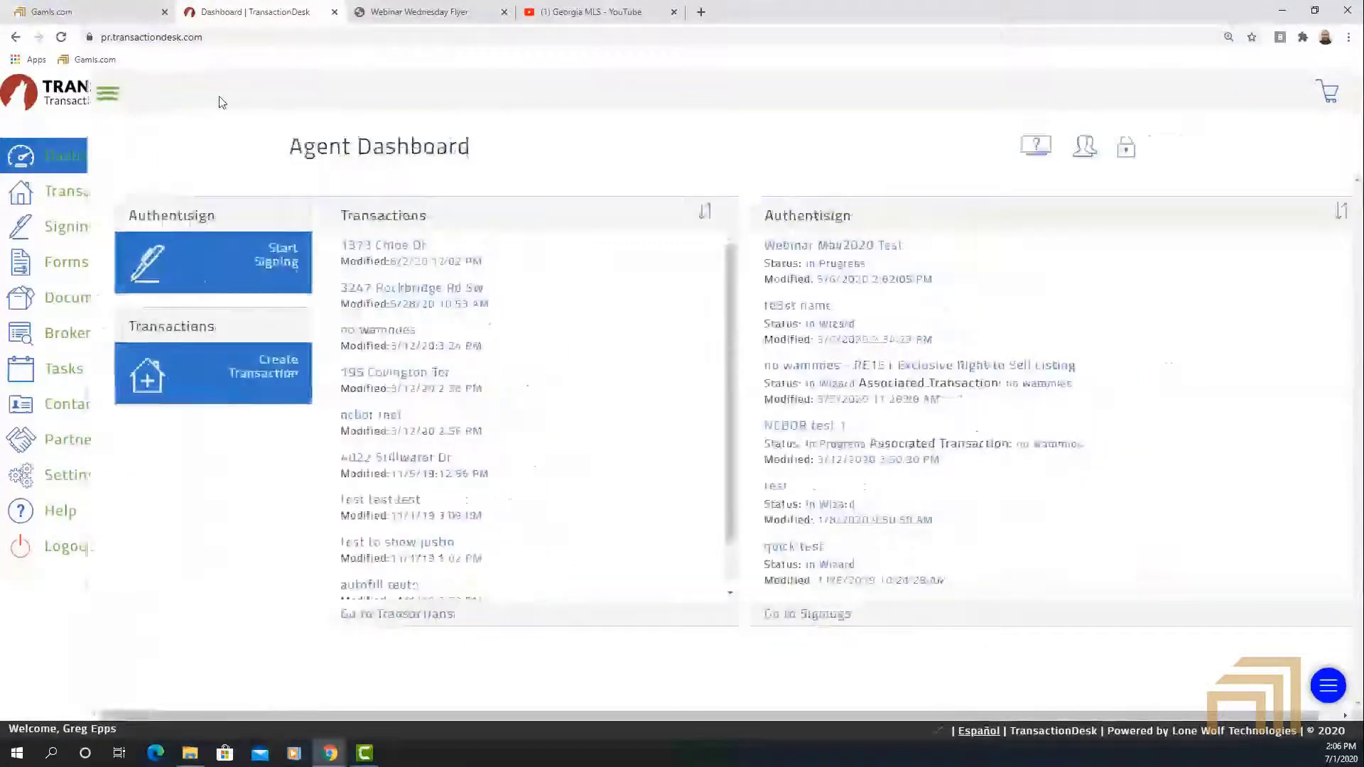
click(61, 94)
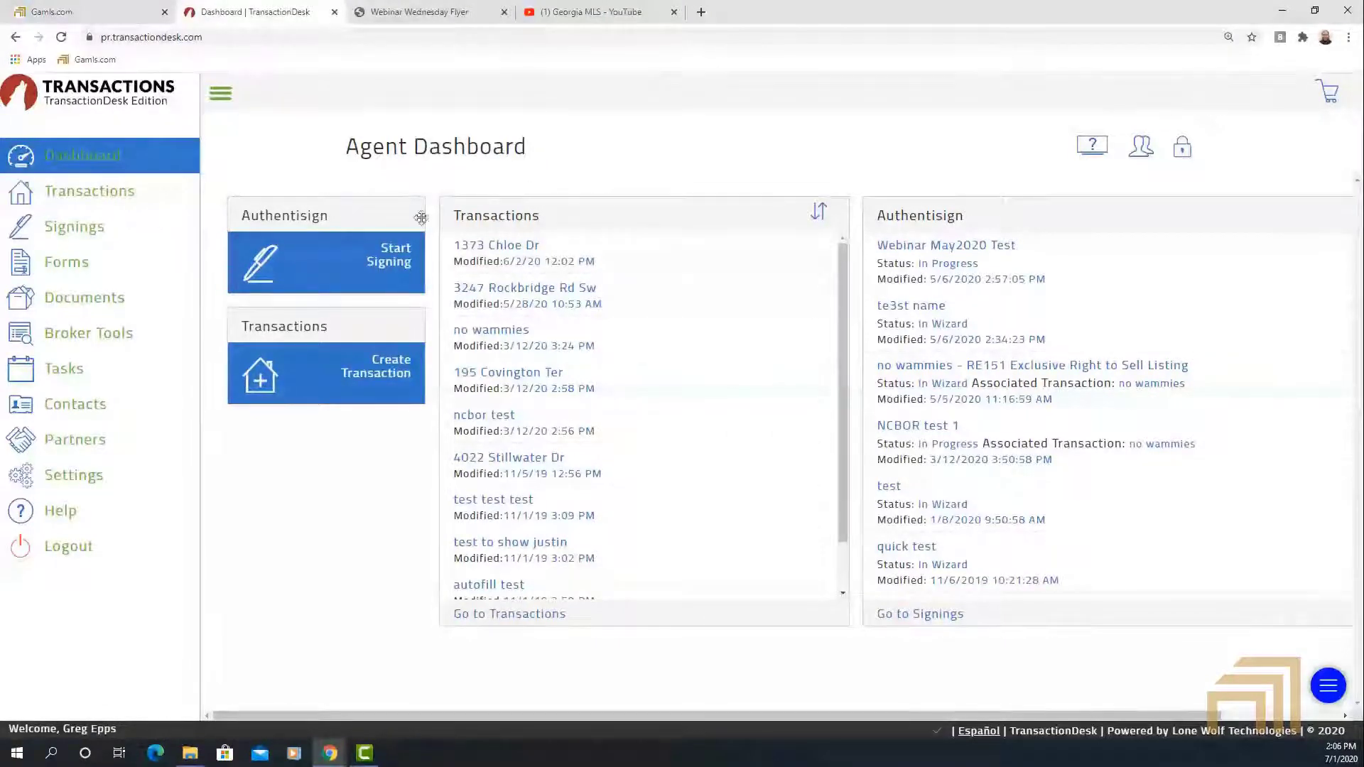
click(220, 93)
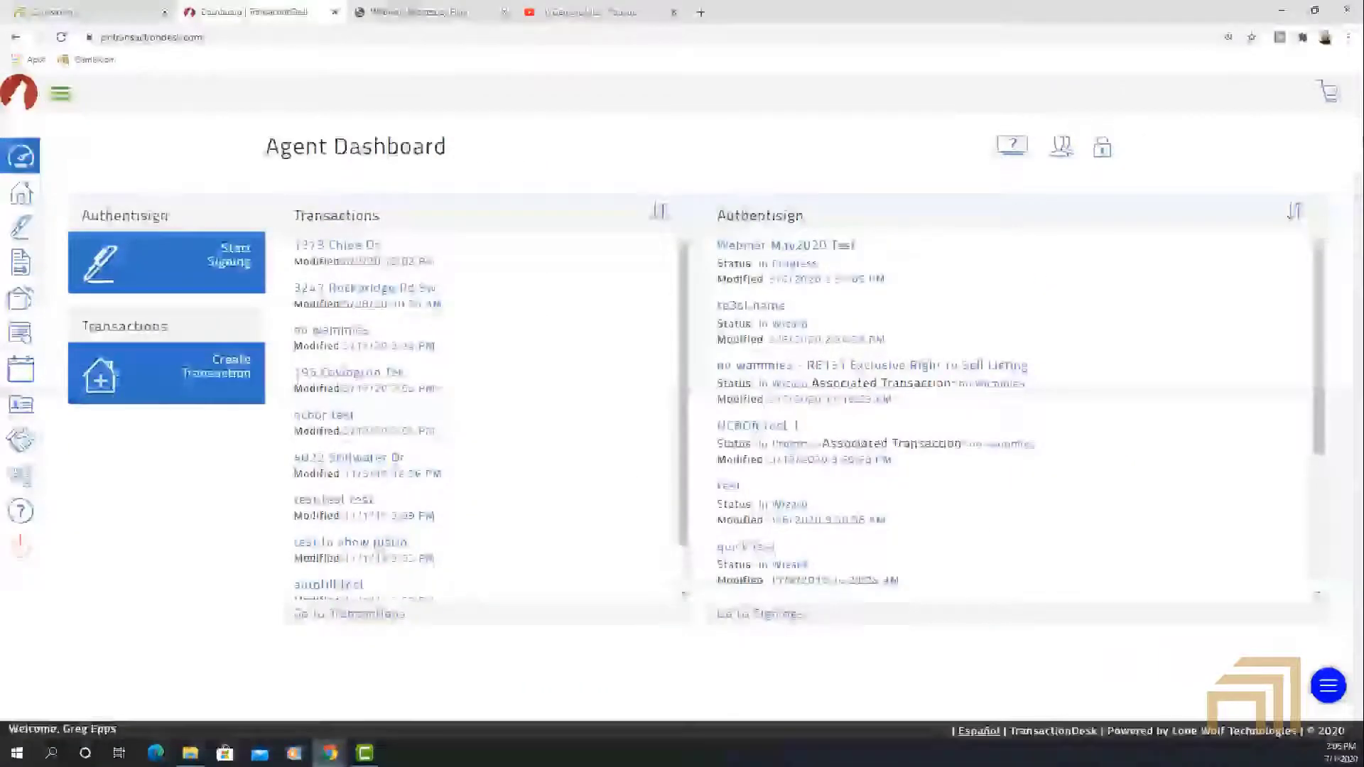
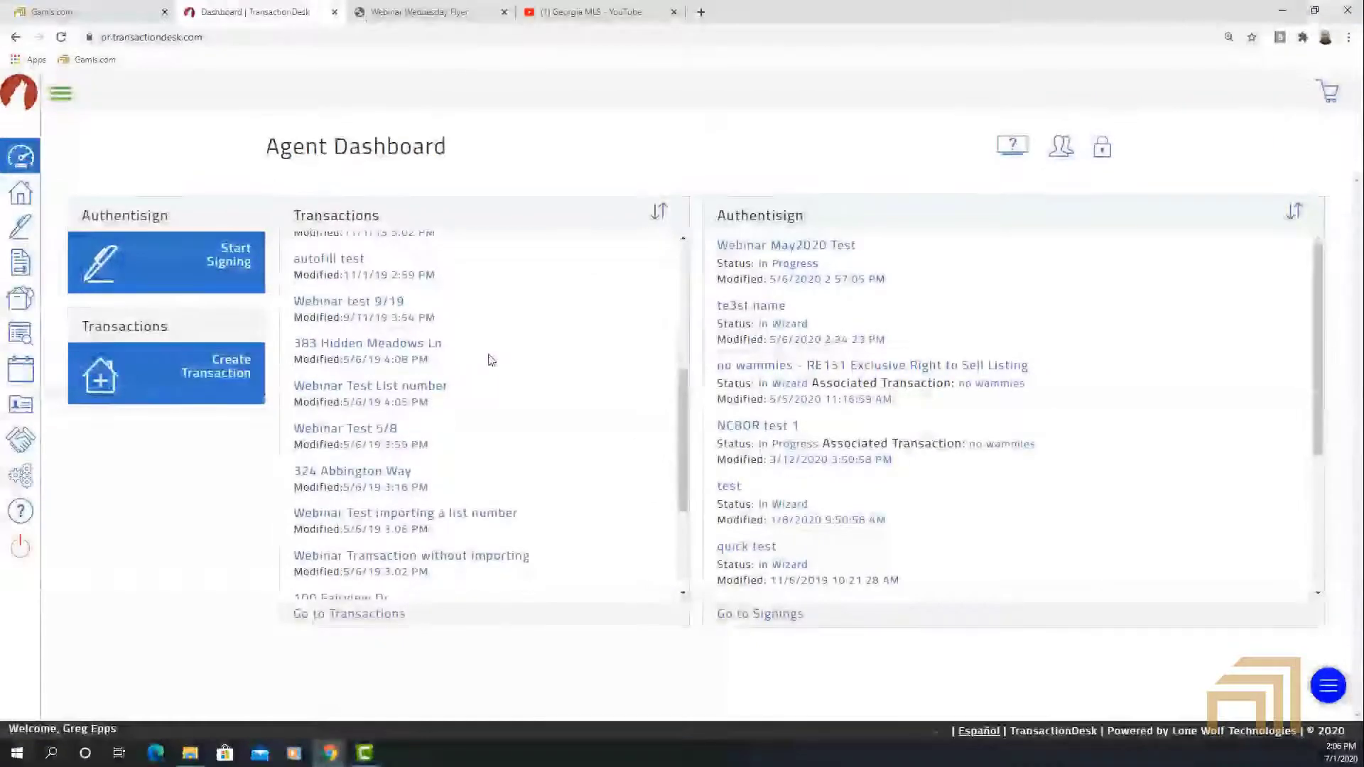
scroll(509, 412, up, 5)
scroll(501, 405, up, 3)
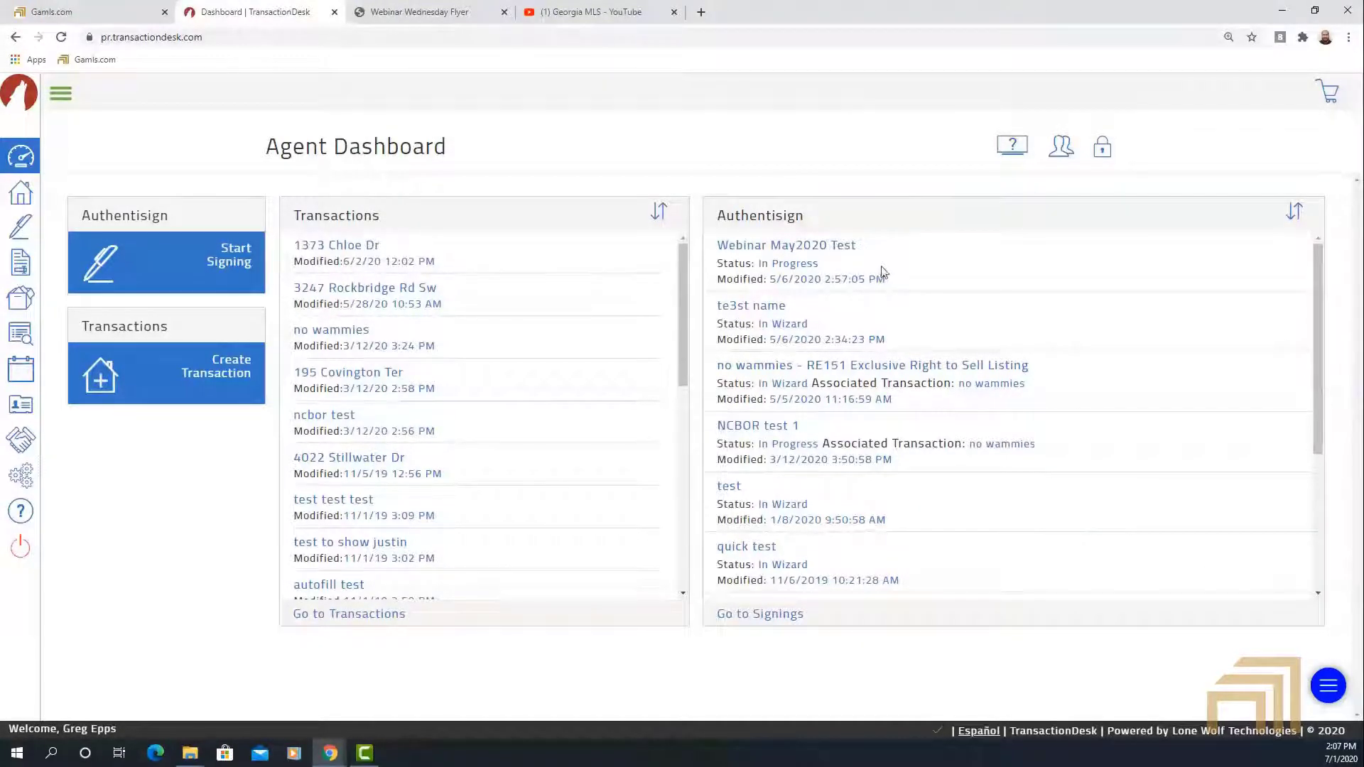
scroll(822, 306, down, 4)
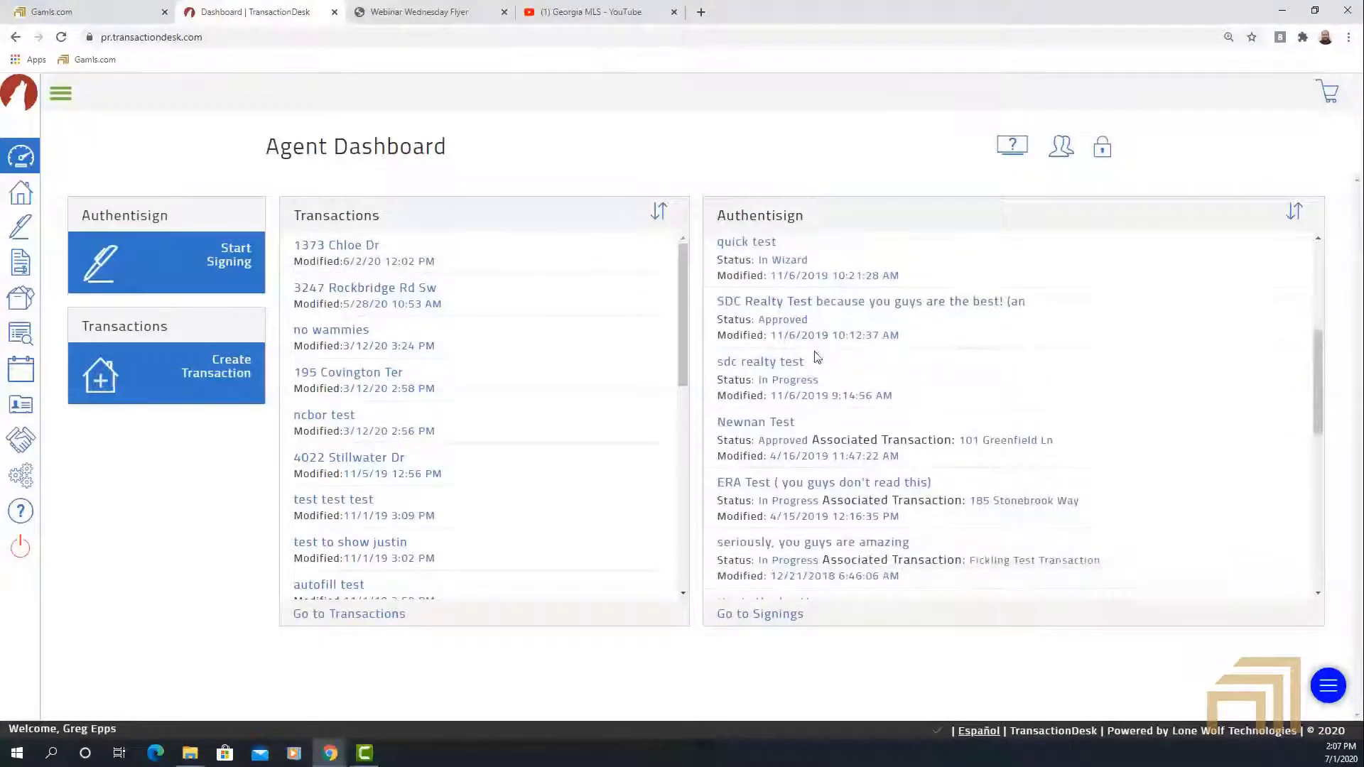
scroll(817, 356, up, 4)
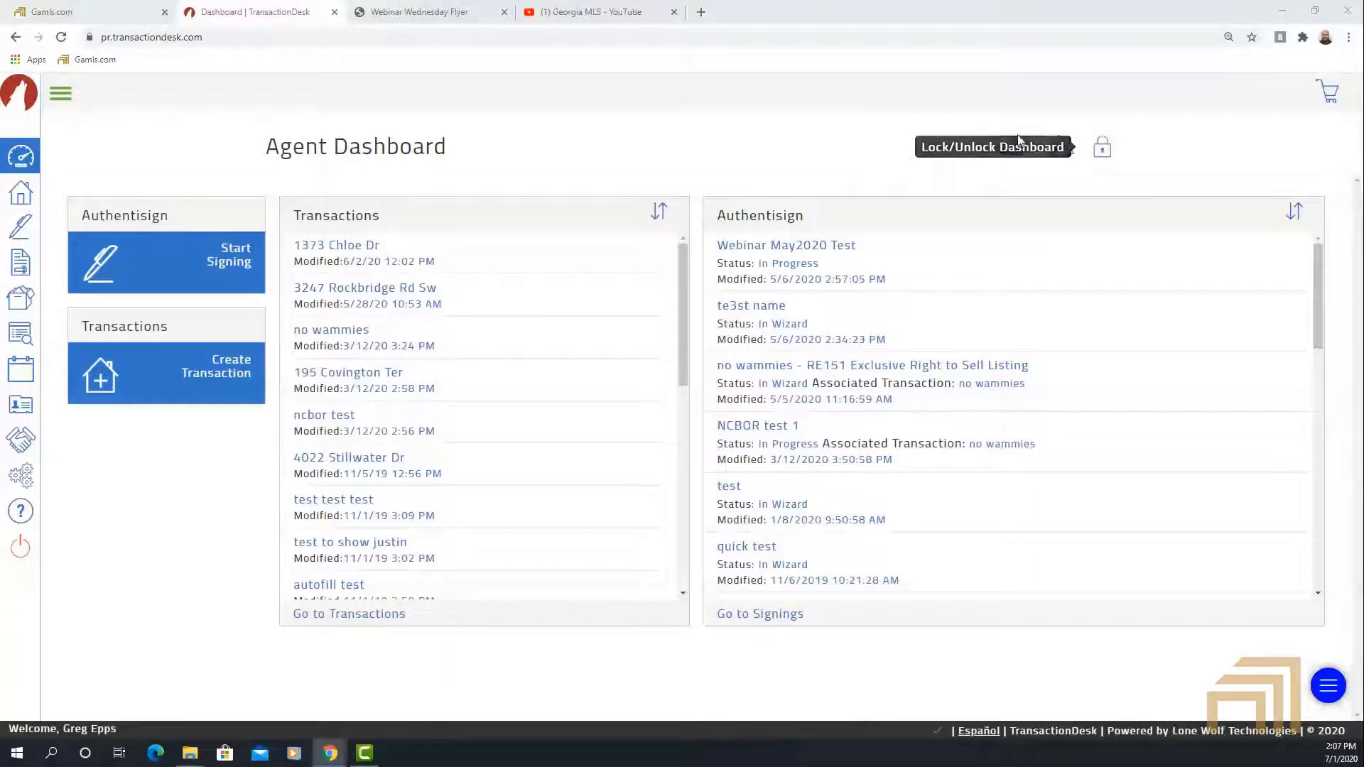
Unlock the agent dashboard so that its widgets can be edited.
click(1104, 149)
click(1105, 155)
click(1102, 156)
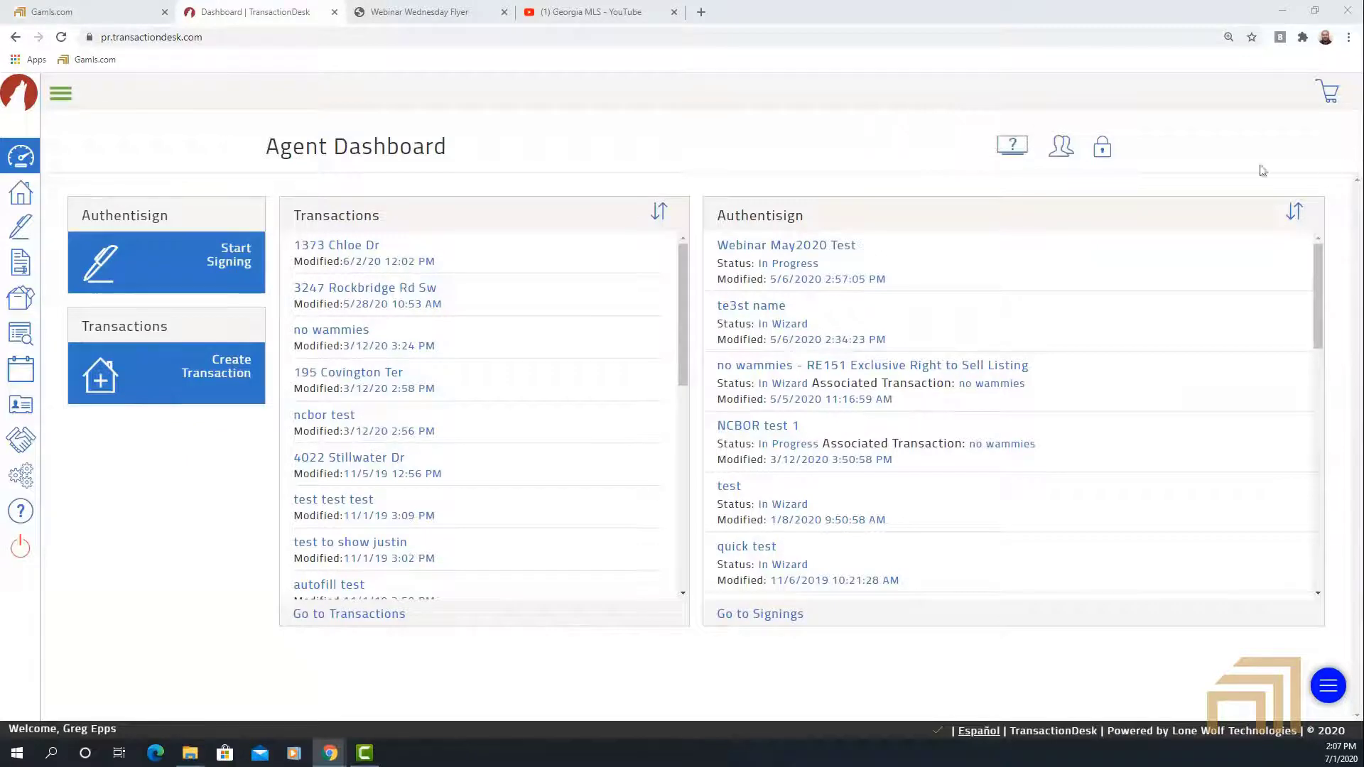
click(1102, 150)
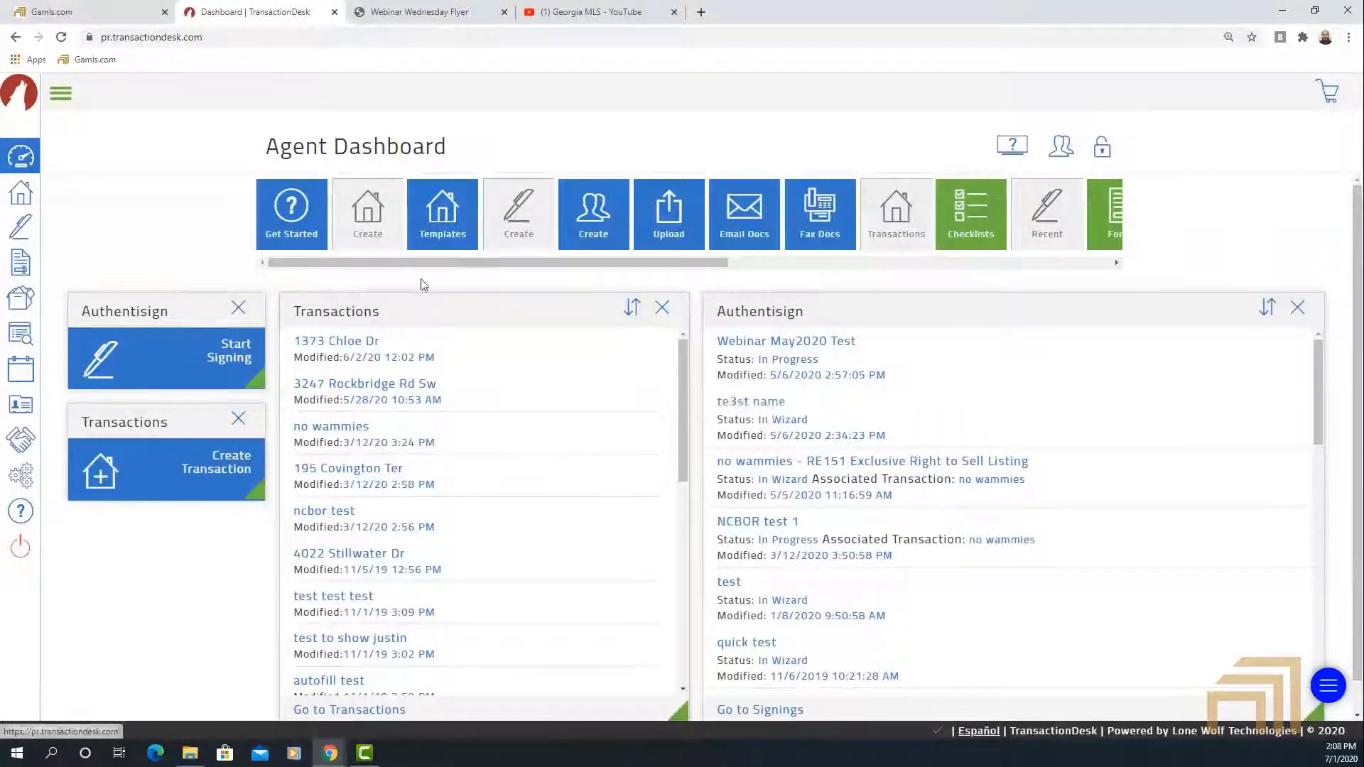
Browse the available widgets and add the Get Started support widget below Create Transaction.
drag(437, 263, 334, 297)
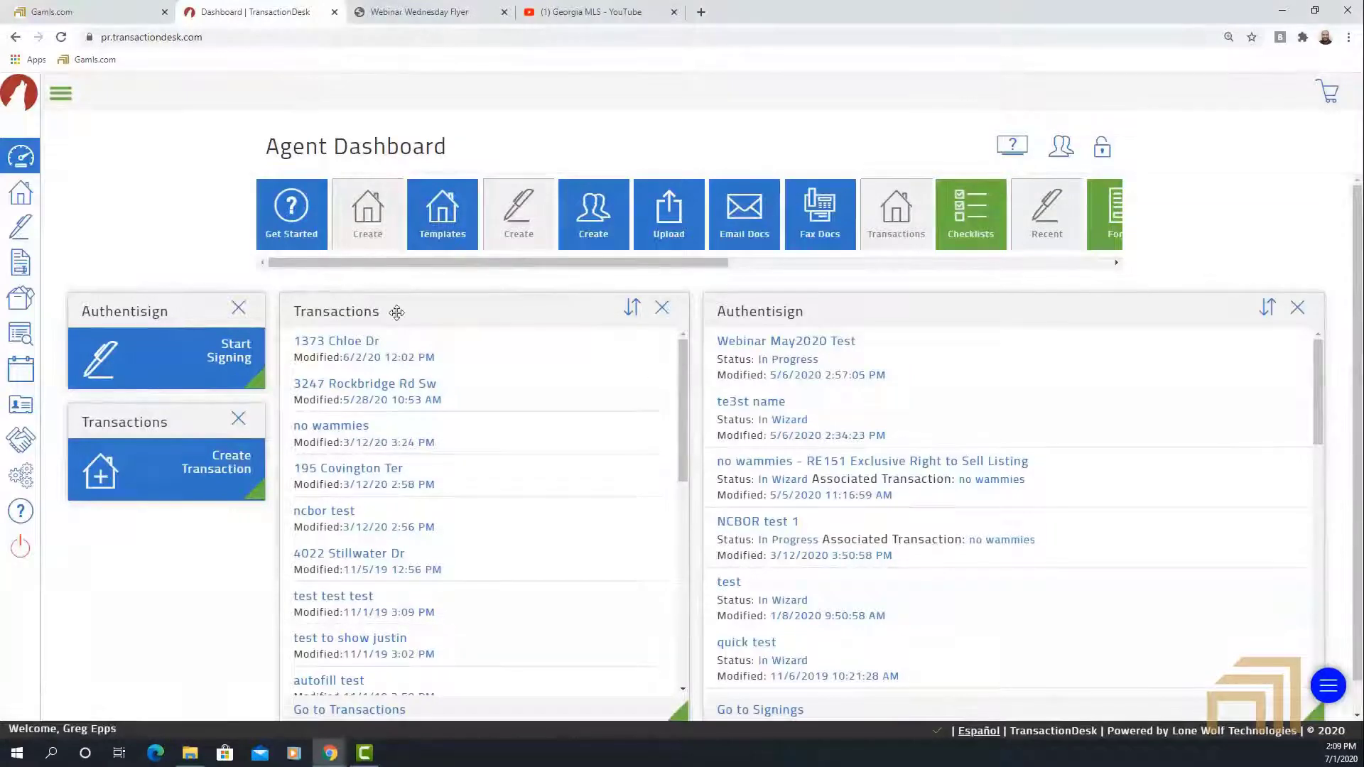
mouse_move(336, 267)
mouse_down()
mouse_move(696, 265)
mouse_move(321, 267)
mouse_up()
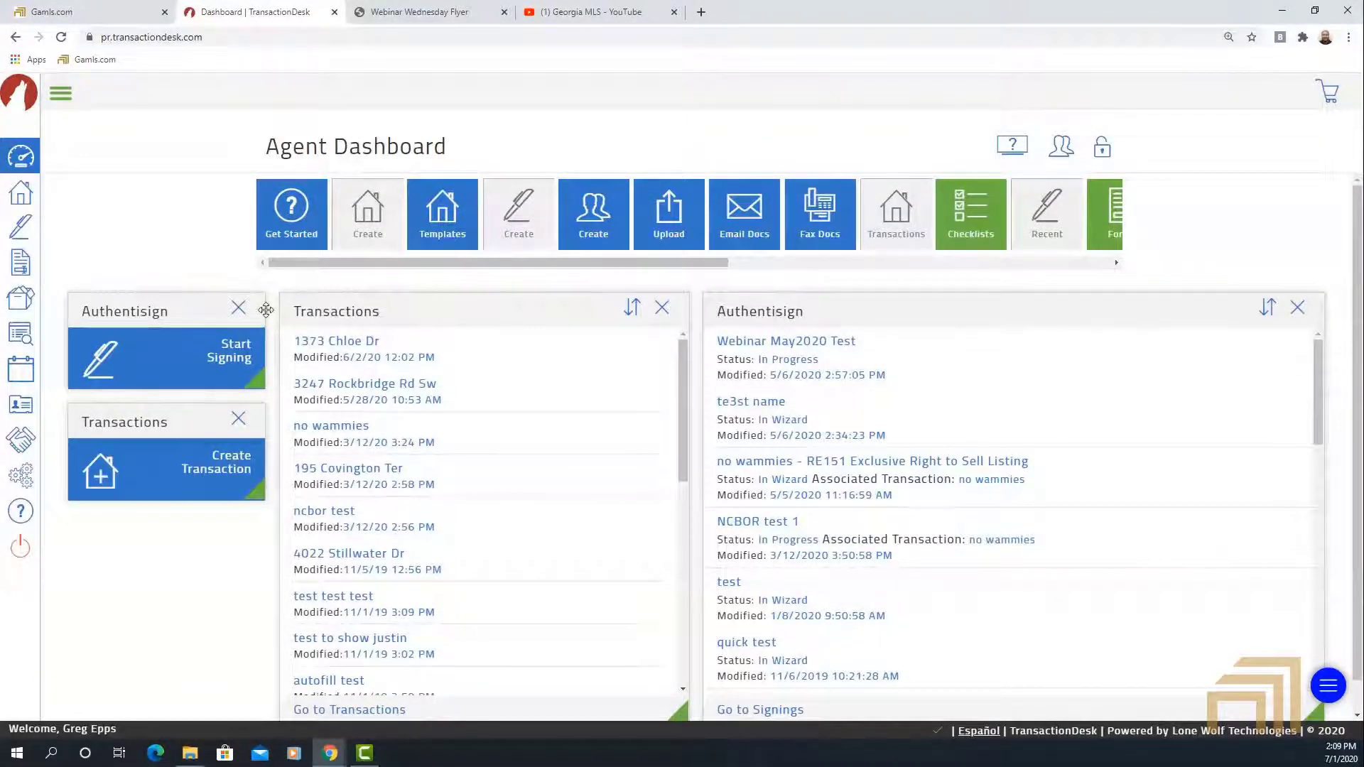
drag(296, 219, 136, 561)
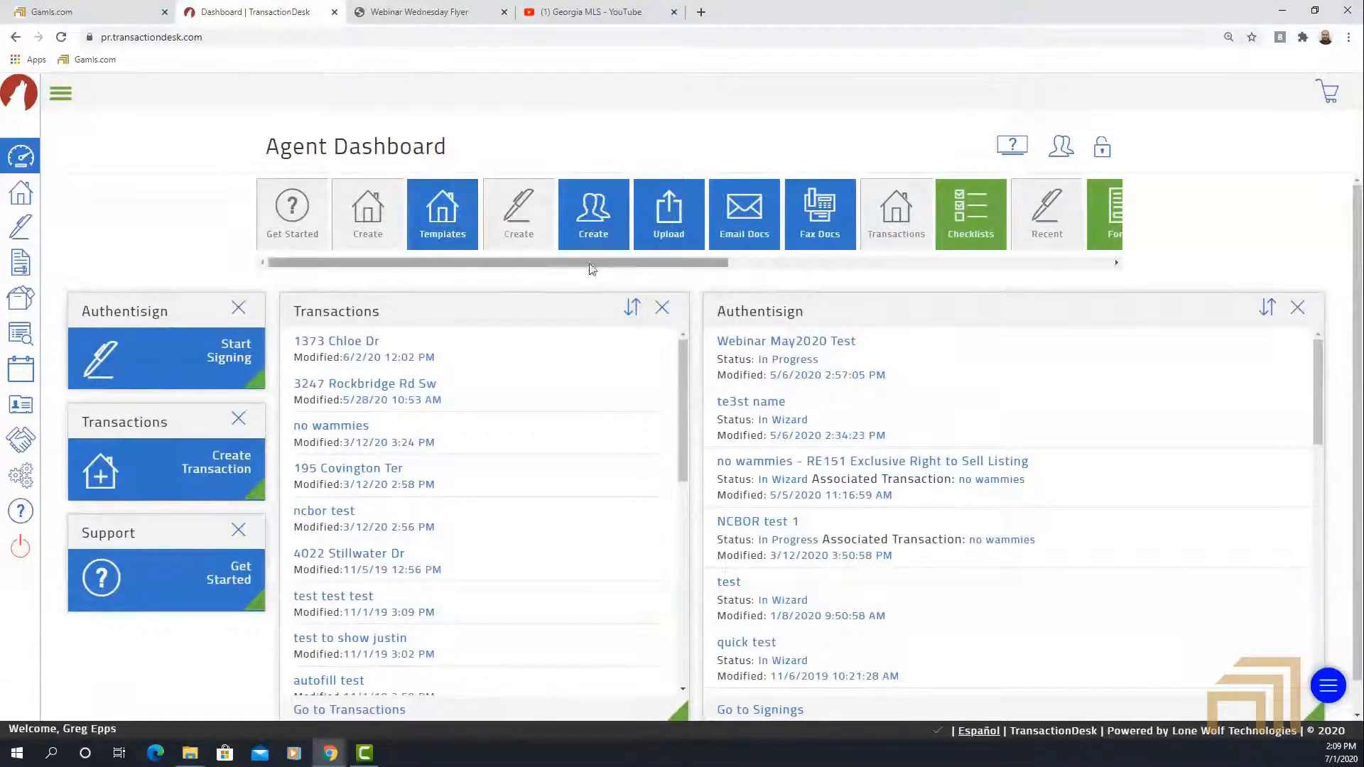
drag(593, 264, 356, 284)
Remove every widget from the dashboard, including the shortcut tiles and the Transactions and Authentisign lists.
click(237, 320)
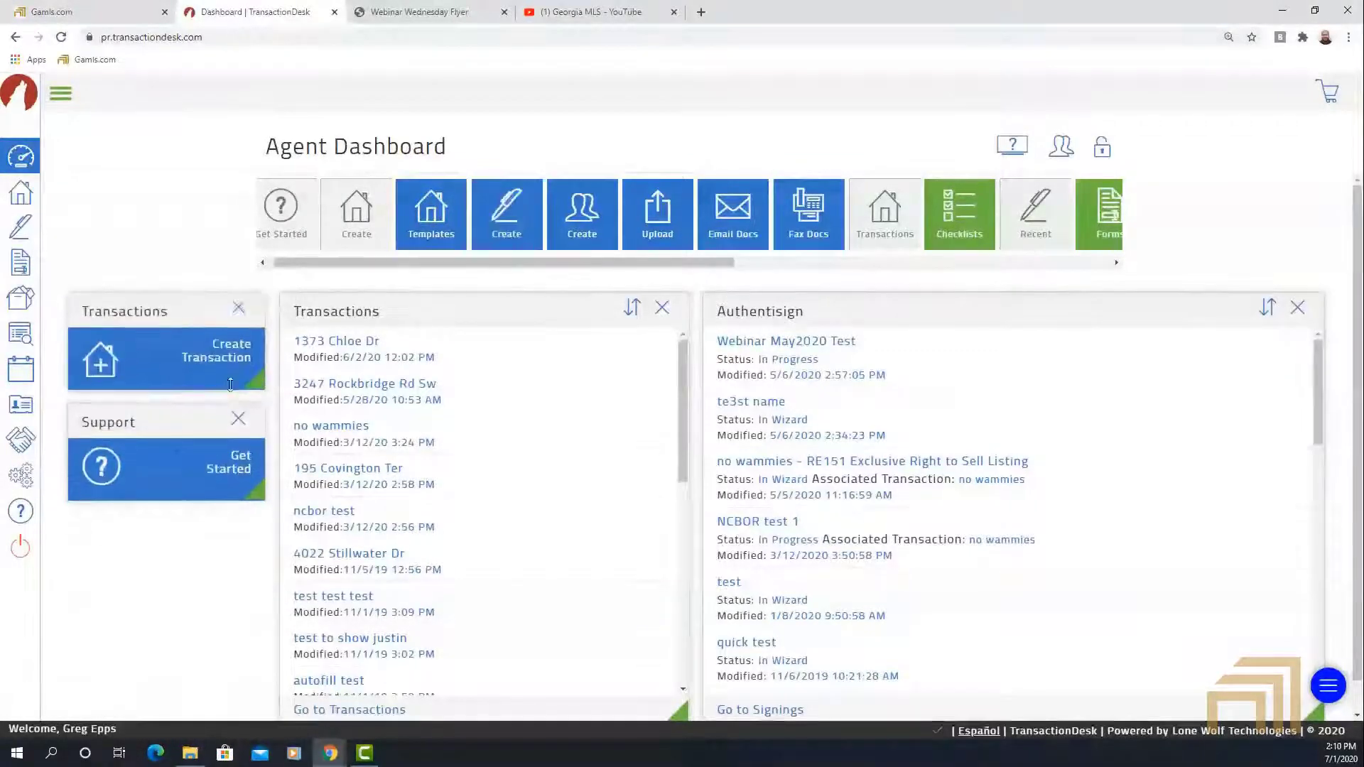
click(237, 318)
click(238, 320)
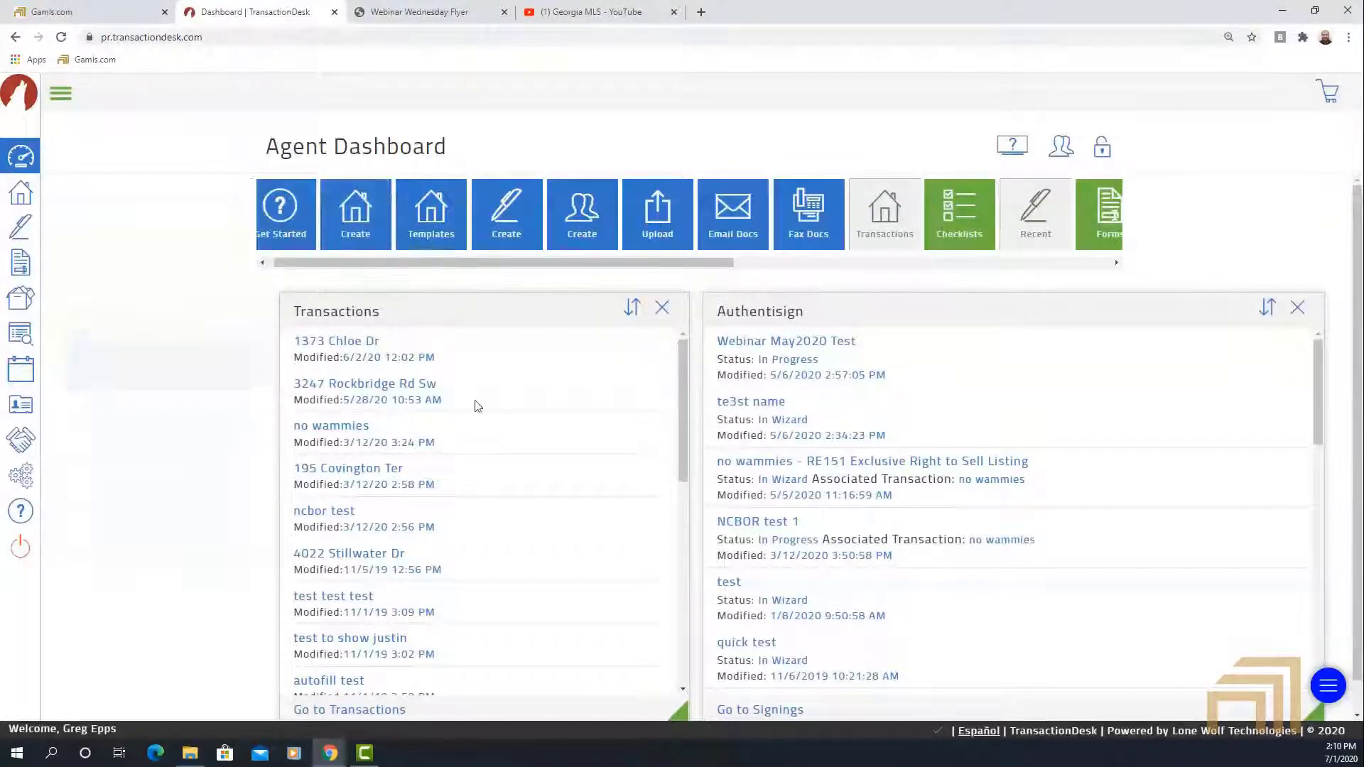
mouse_move(435, 264)
mouse_down()
mouse_move(675, 265)
mouse_move(432, 265)
mouse_up()
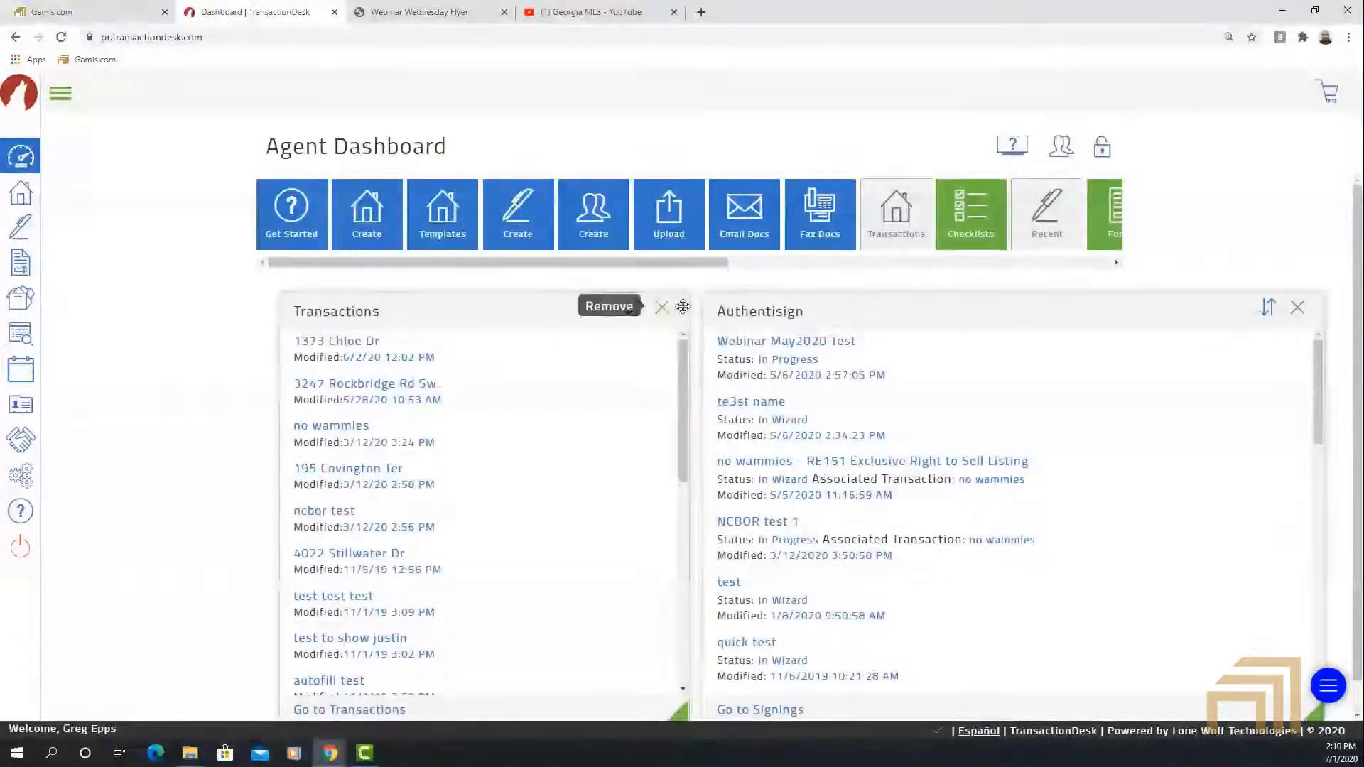
click(663, 308)
click(1297, 308)
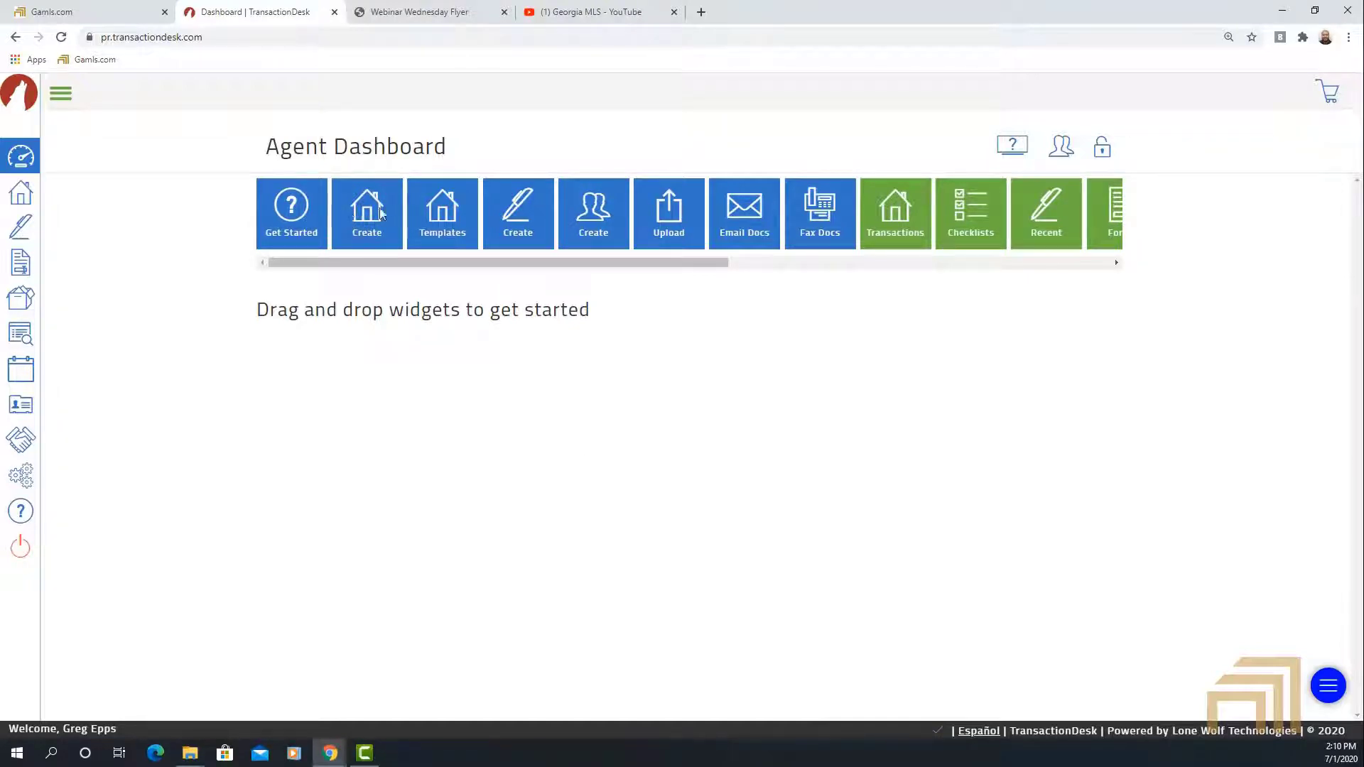
Add the Create Transaction shortcut and the Transactions list beside it, and extend the list's height to show more entries.
drag(381, 213, 239, 412)
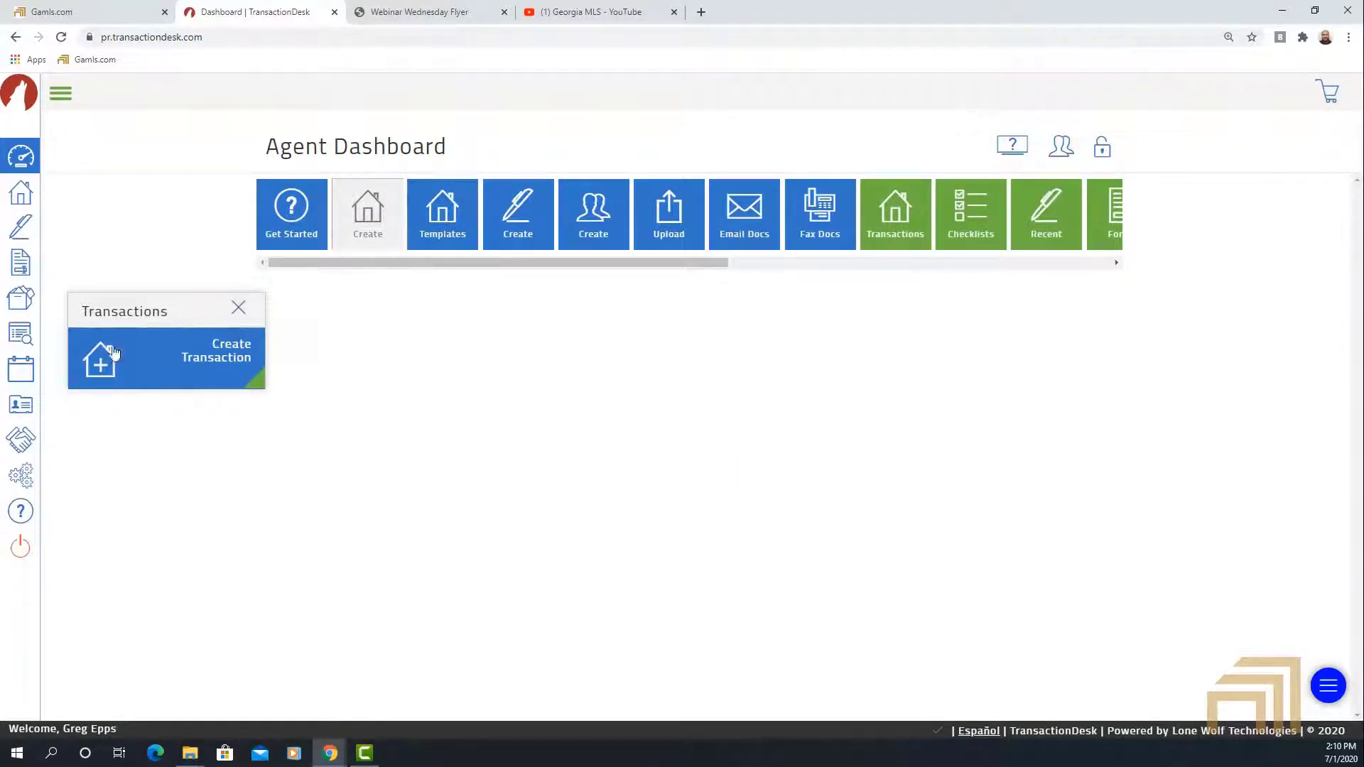
drag(897, 215, 596, 403)
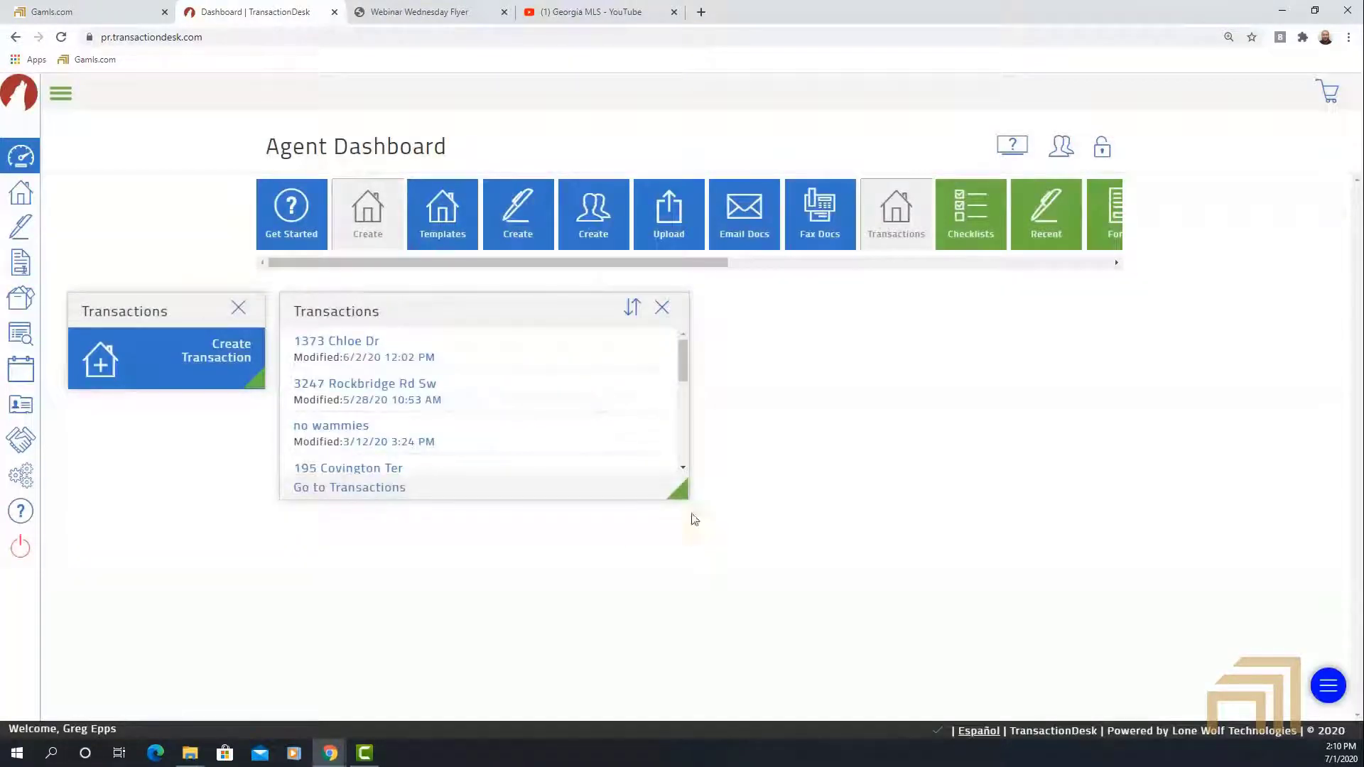
drag(679, 492, 696, 631)
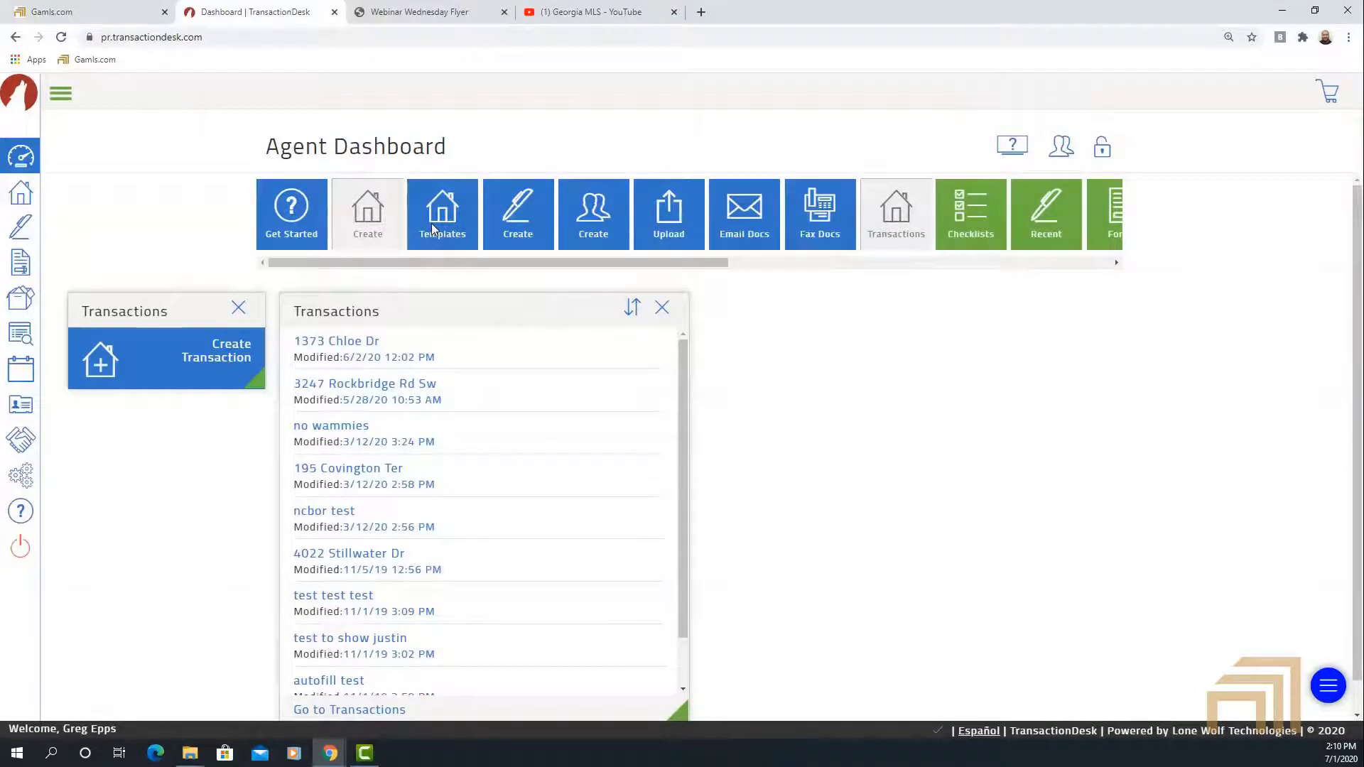
Add the Create Template and Authentisign Start Signing shortcuts, stacked in that order below Create Transaction.
drag(432, 223, 103, 509)
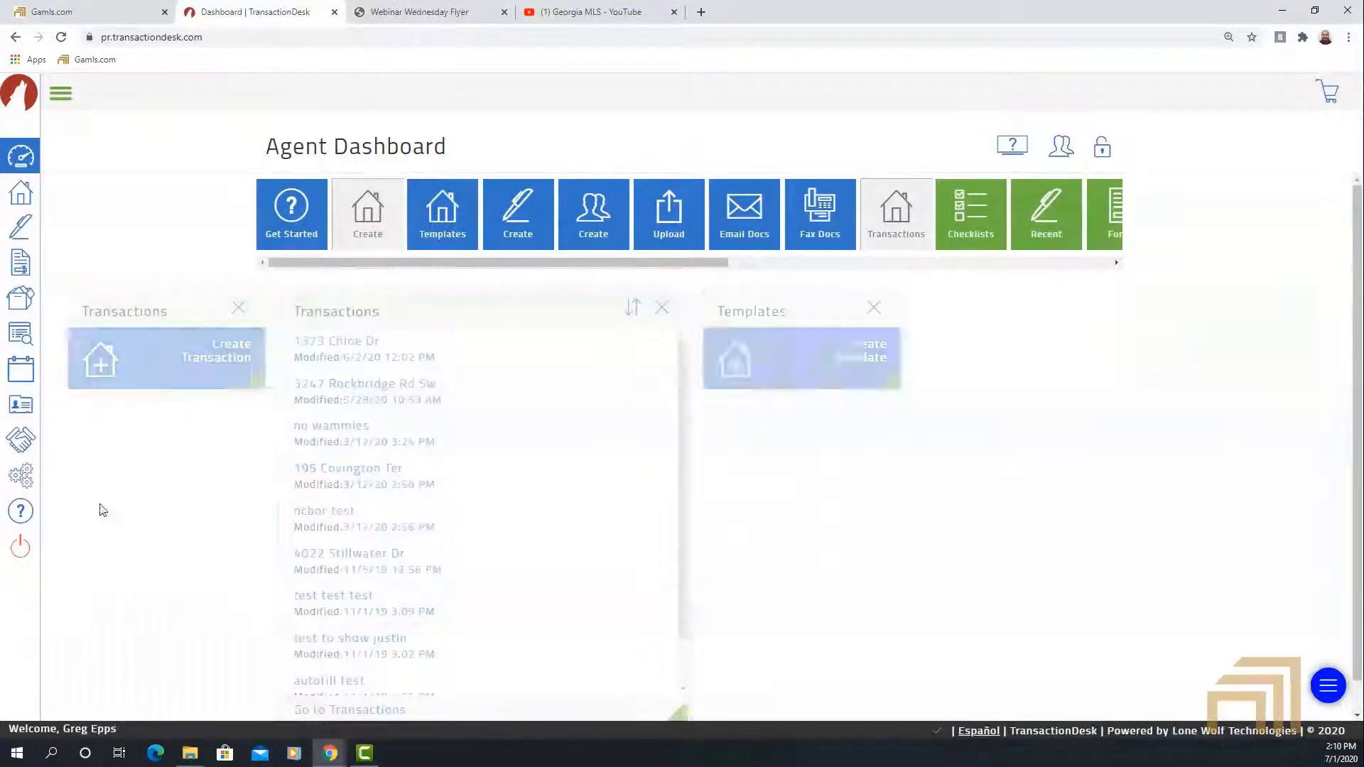
drag(795, 313, 168, 446)
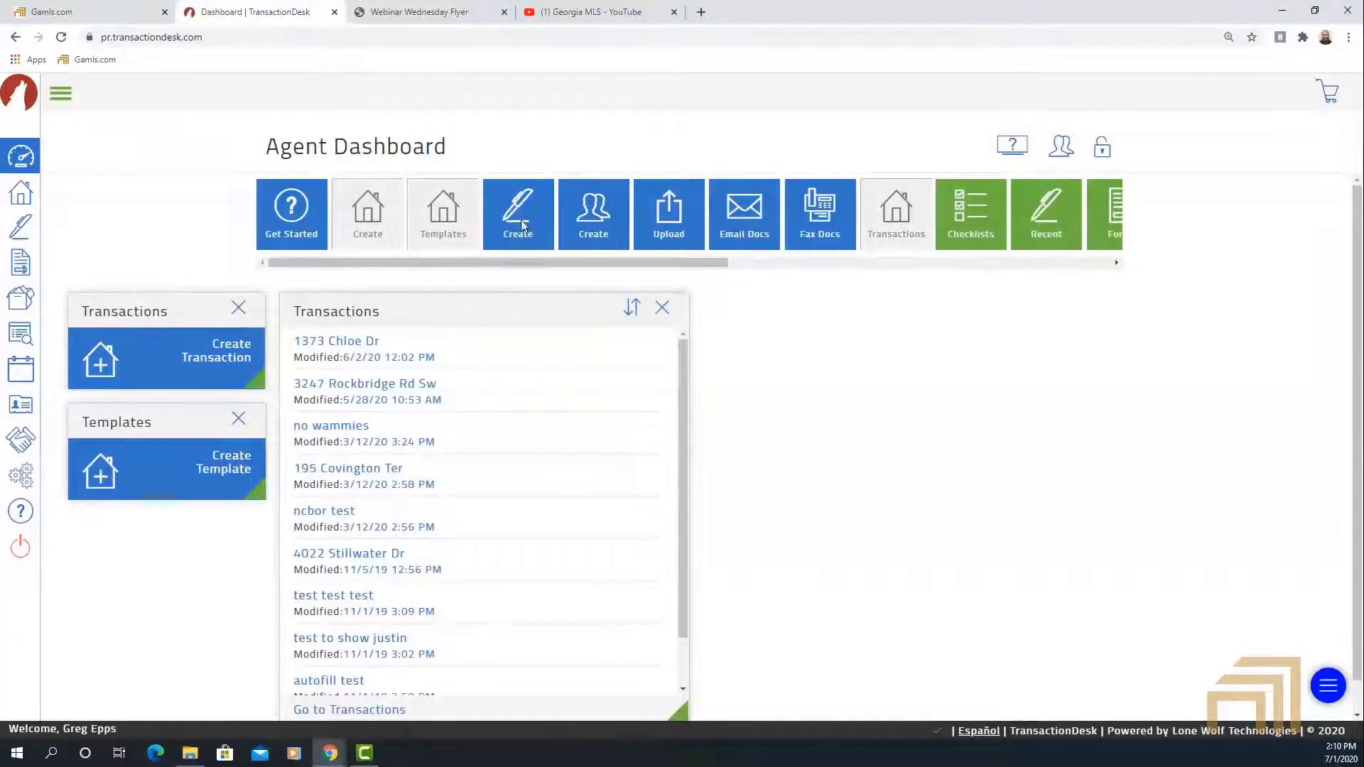
drag(535, 231, 187, 571)
drag(797, 313, 159, 556)
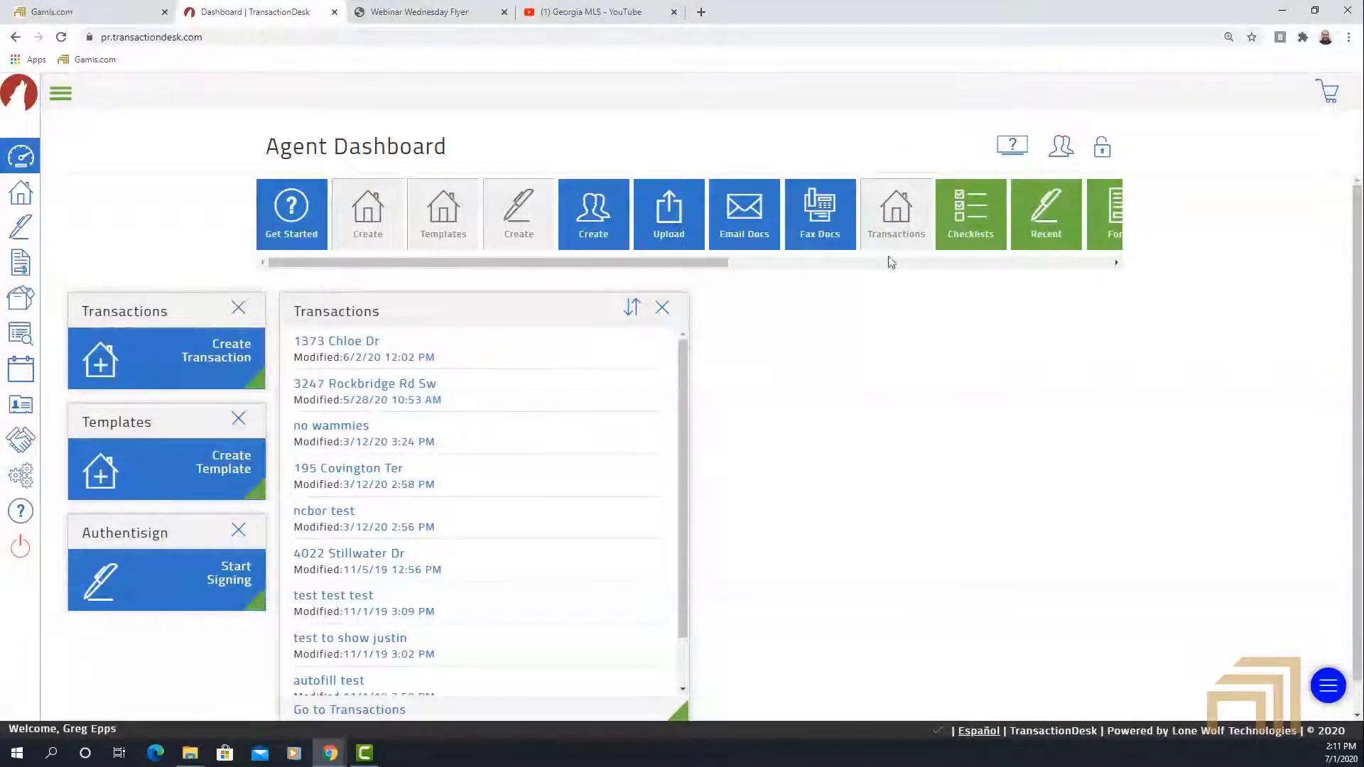
Add the recent Authentisign signings list beside the Transactions list and extend it to the same height.
scroll(746, 263, down, 3)
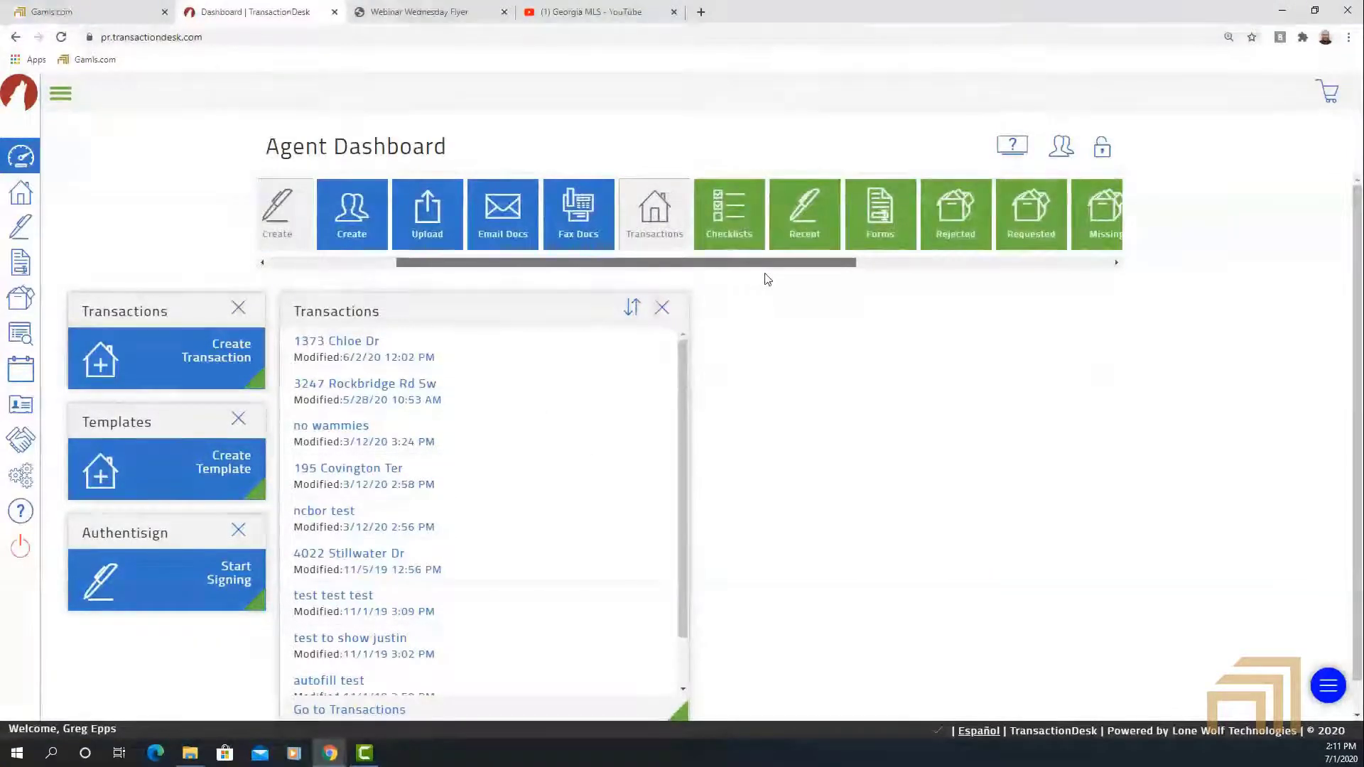
mouse_move(807, 213)
mouse_down()
mouse_move(808, 428)
mouse_move(811, 403)
mouse_move(783, 407)
mouse_up()
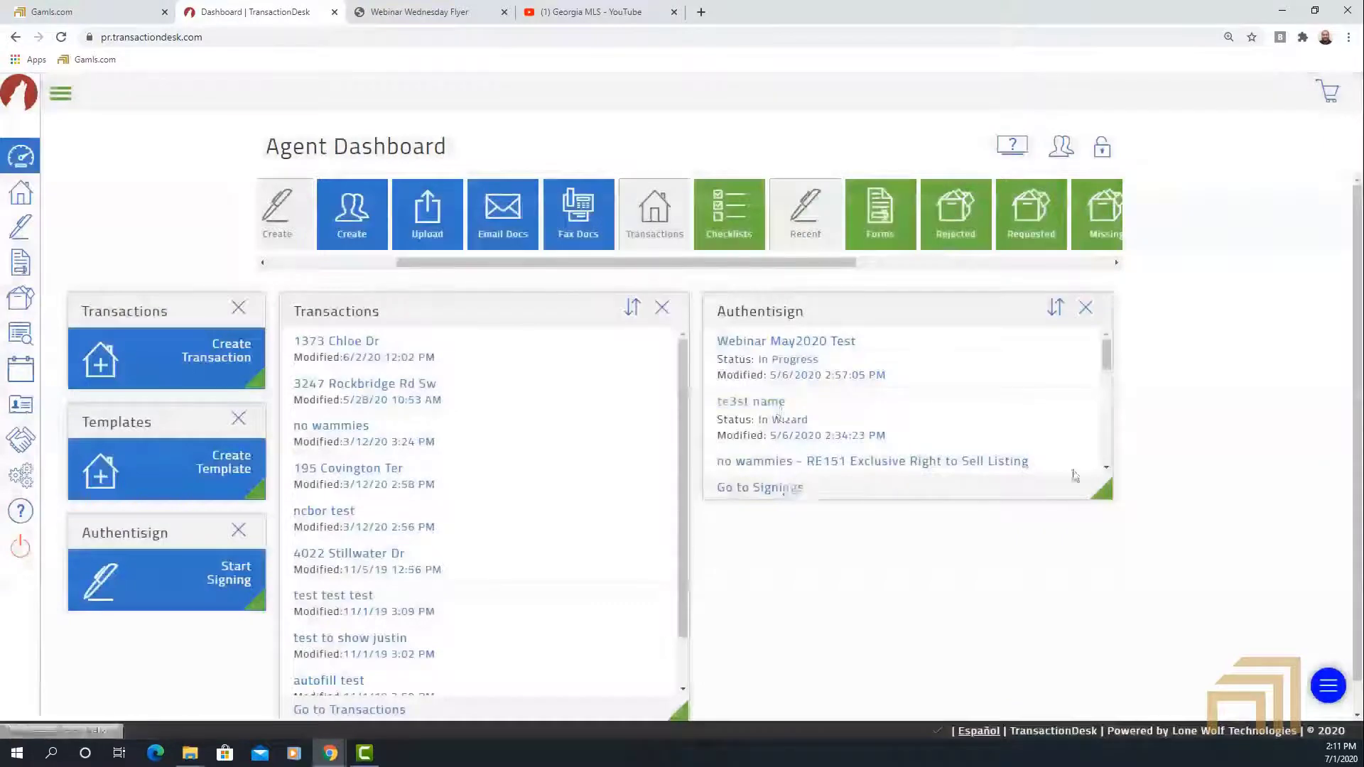
drag(1103, 492, 1107, 691)
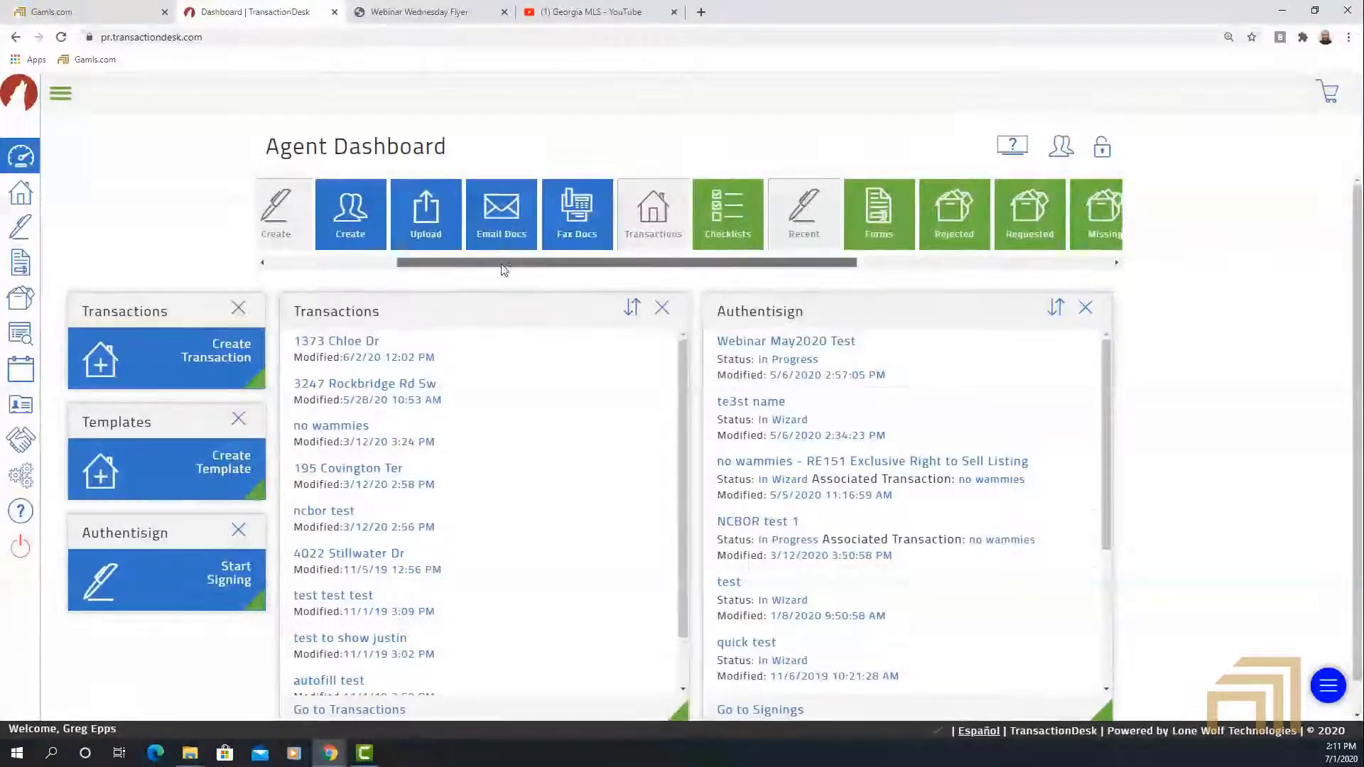
Lock the dashboard with its rearranged widget layout.
drag(507, 263, 543, 277)
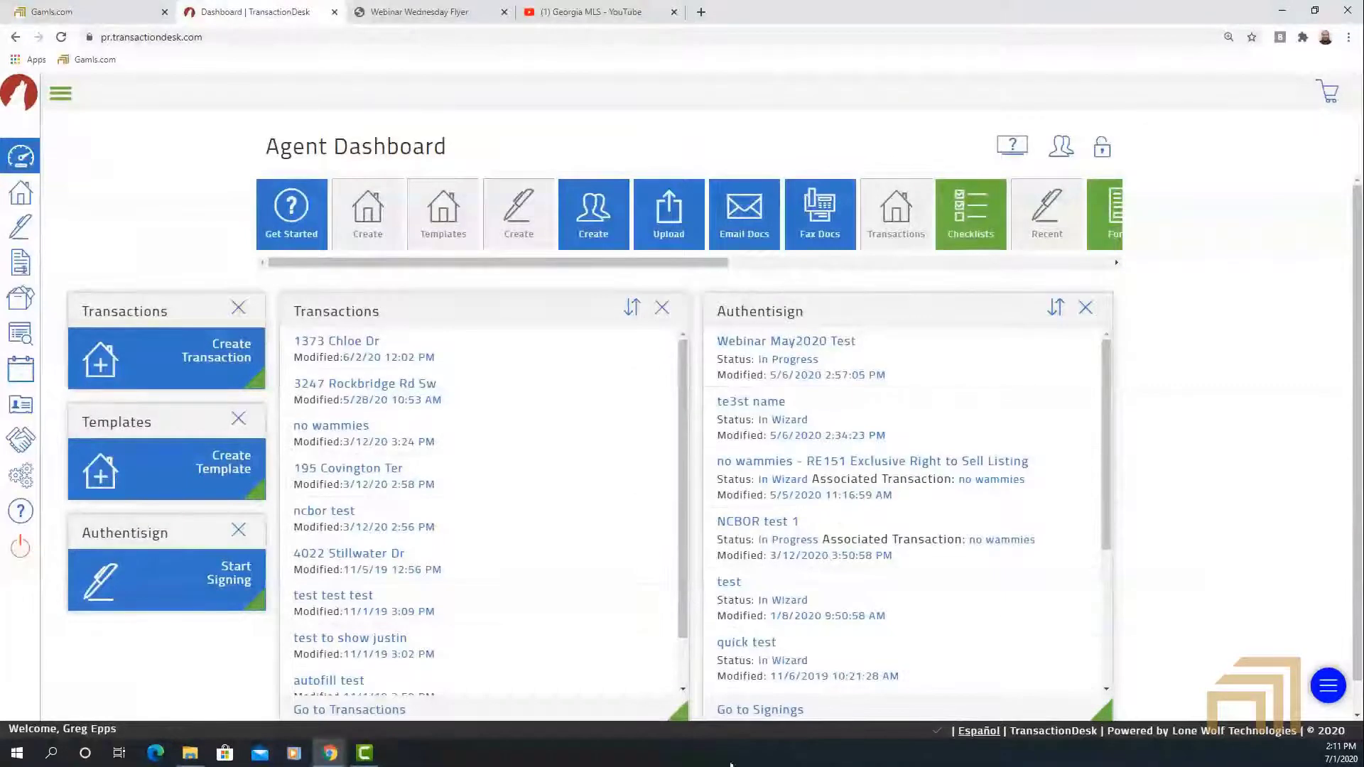
mouse_move(1102, 711)
mouse_down()
mouse_move(1084, 444)
mouse_move(1359, 562)
mouse_move(1354, 717)
mouse_move(1059, 710)
mouse_move(1103, 703)
mouse_up()
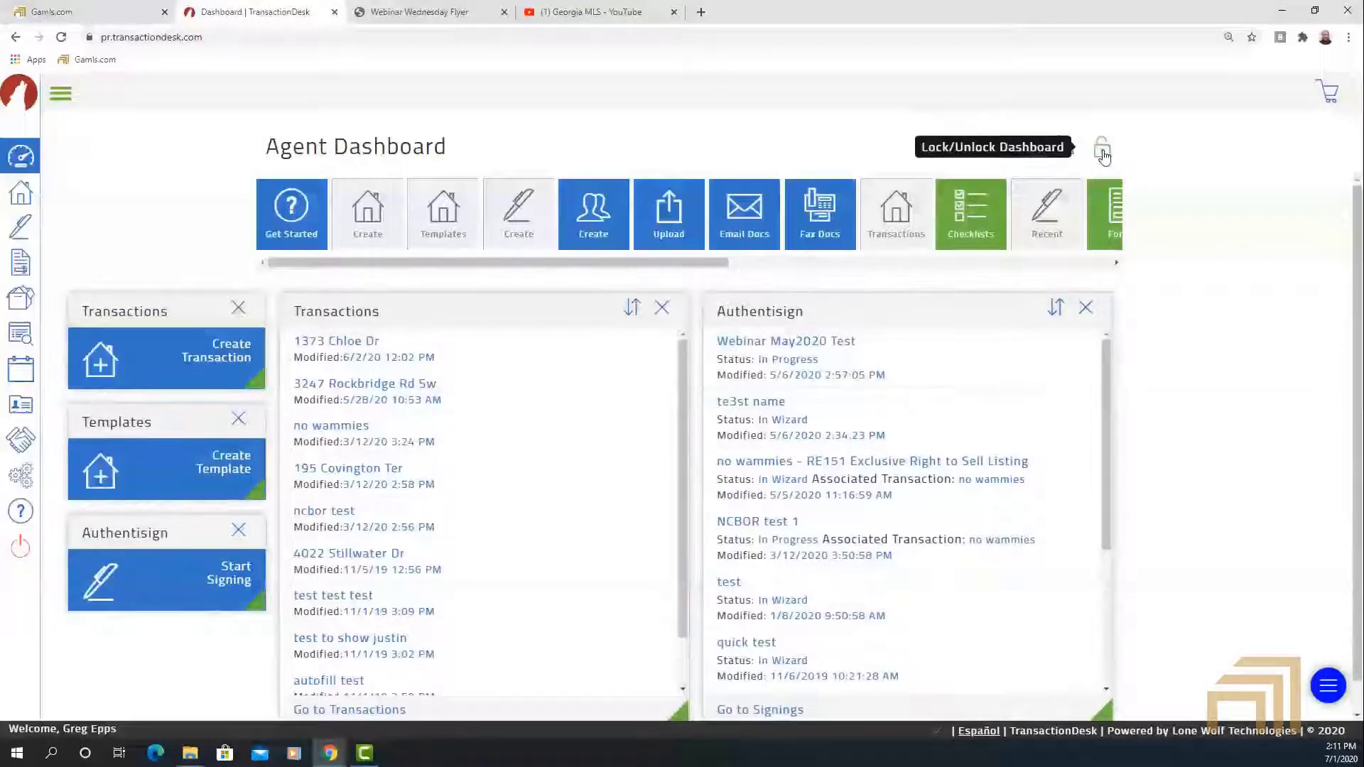
click(1102, 149)
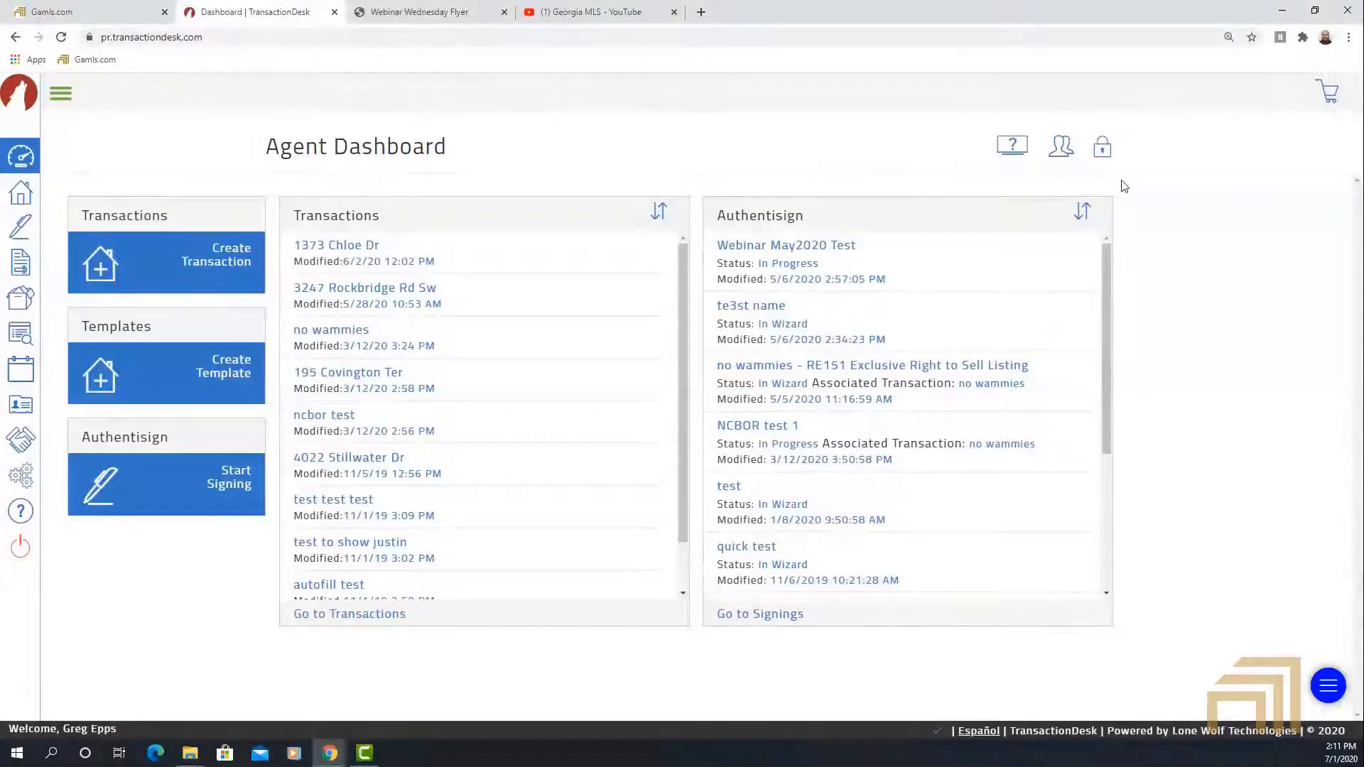
Open the full Transactions page from the navigation menu.
click(61, 95)
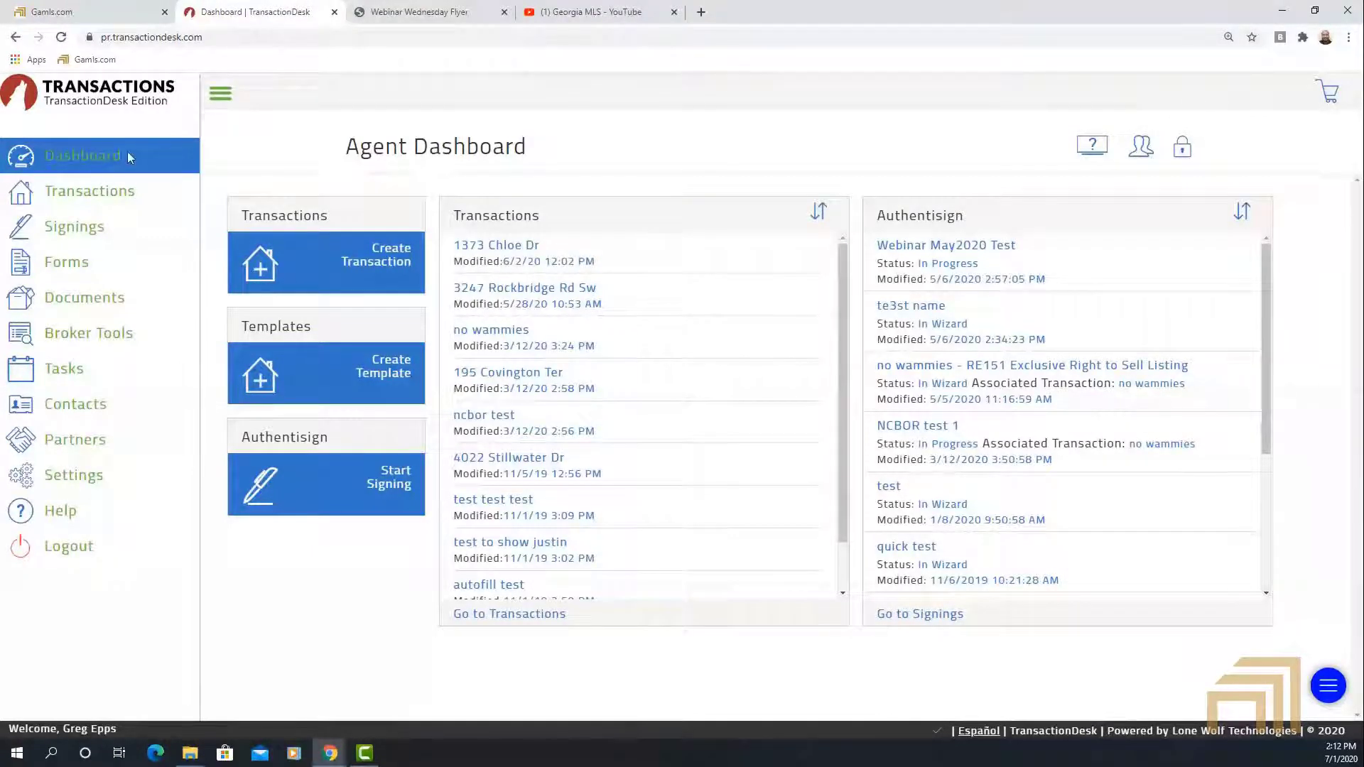
click(71, 199)
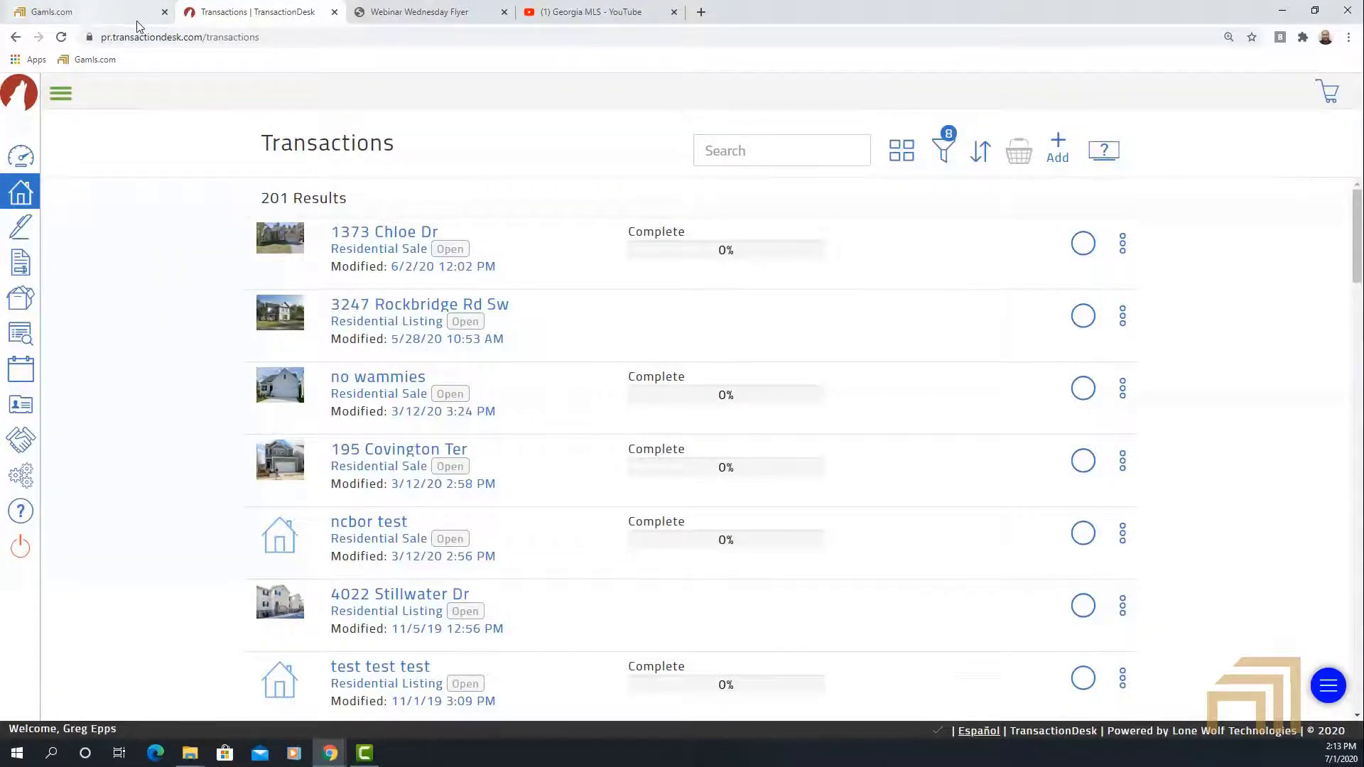
Switch to the Georgia MLS site and launch Paragon from its quick access links.
click(86, 14)
click(404, 377)
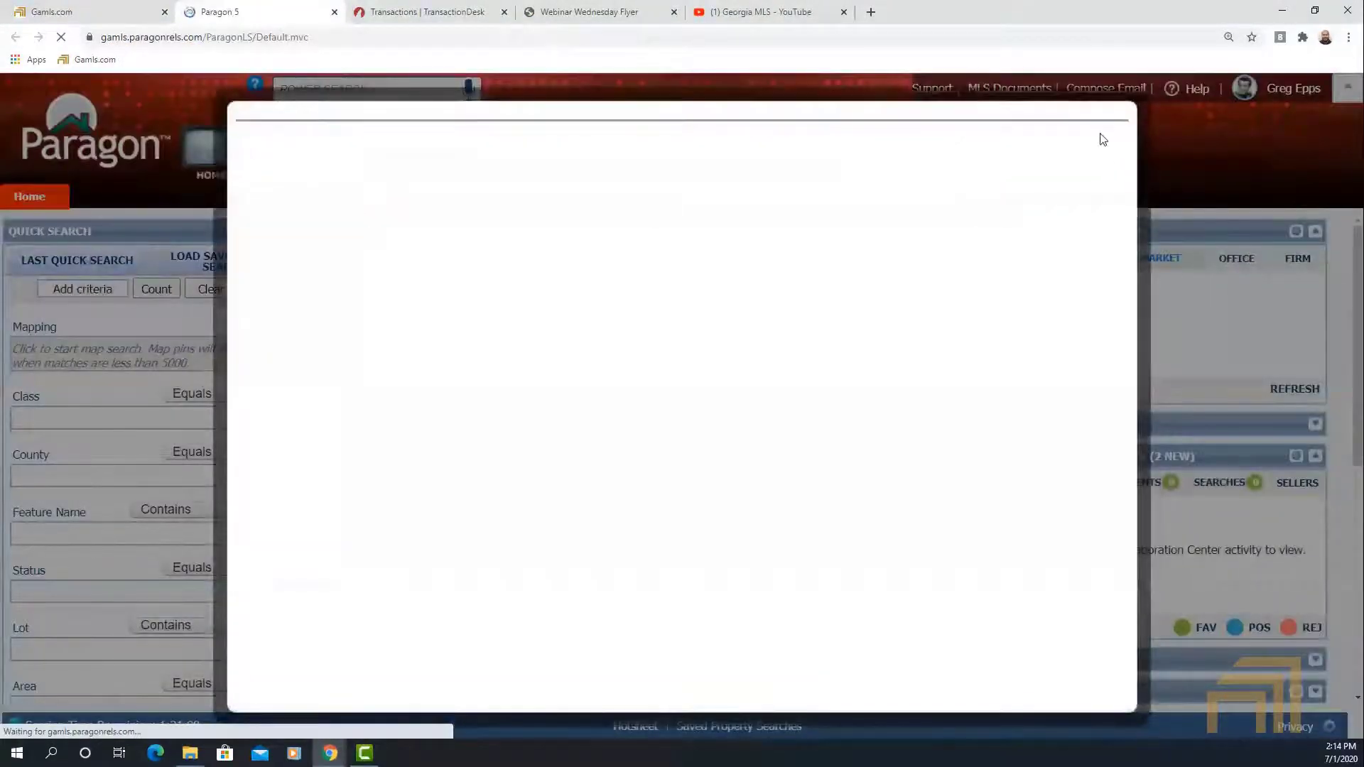
Dismiss the Paragon startup pop-up and check the Back on Market listings in Market Monitor, returning to the home page.
click(1086, 125)
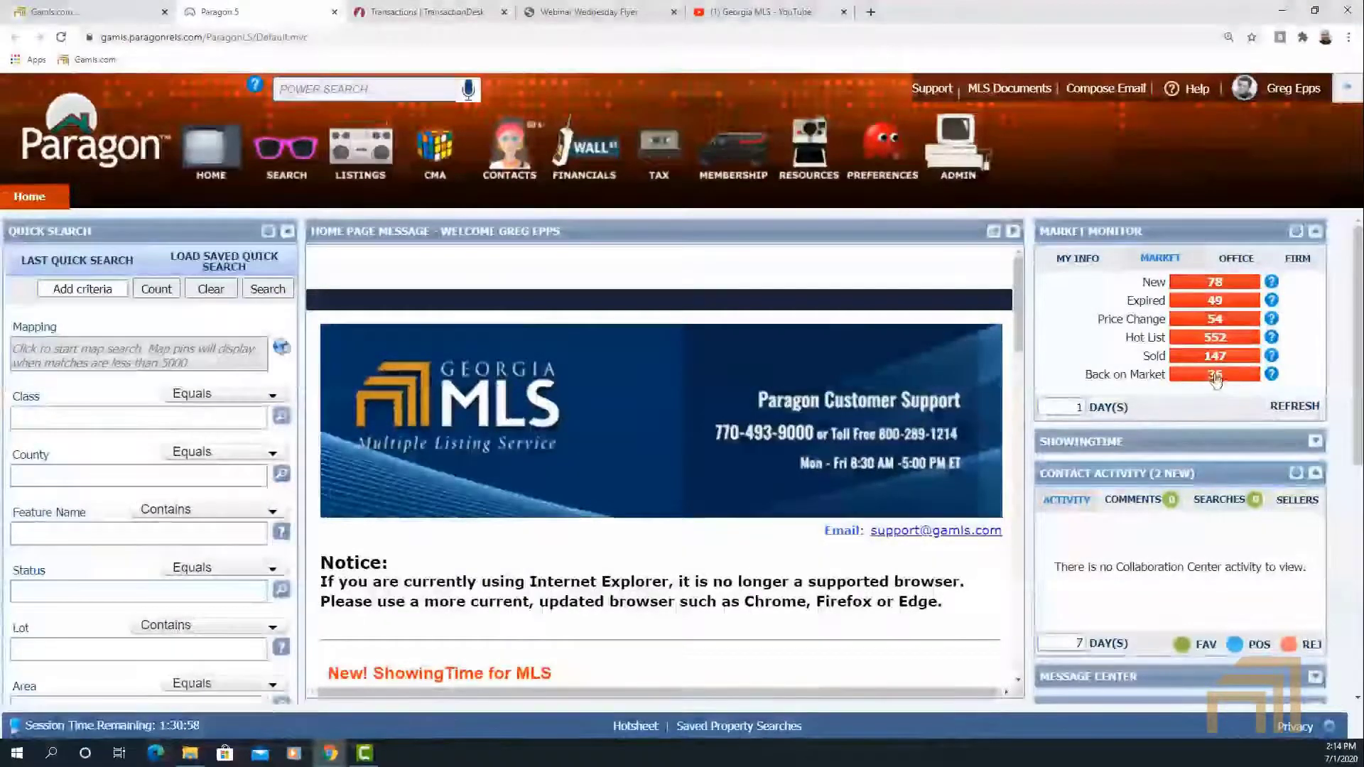
click(1214, 374)
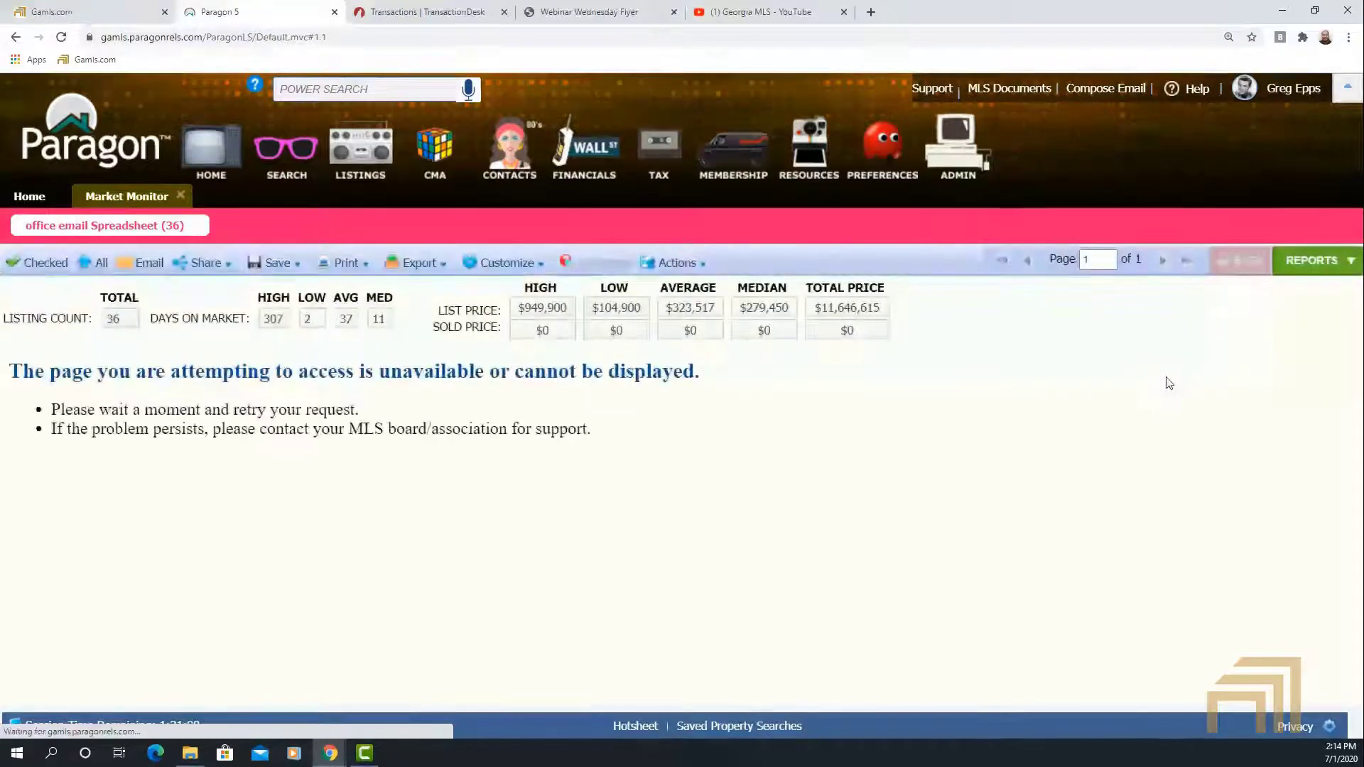
click(28, 197)
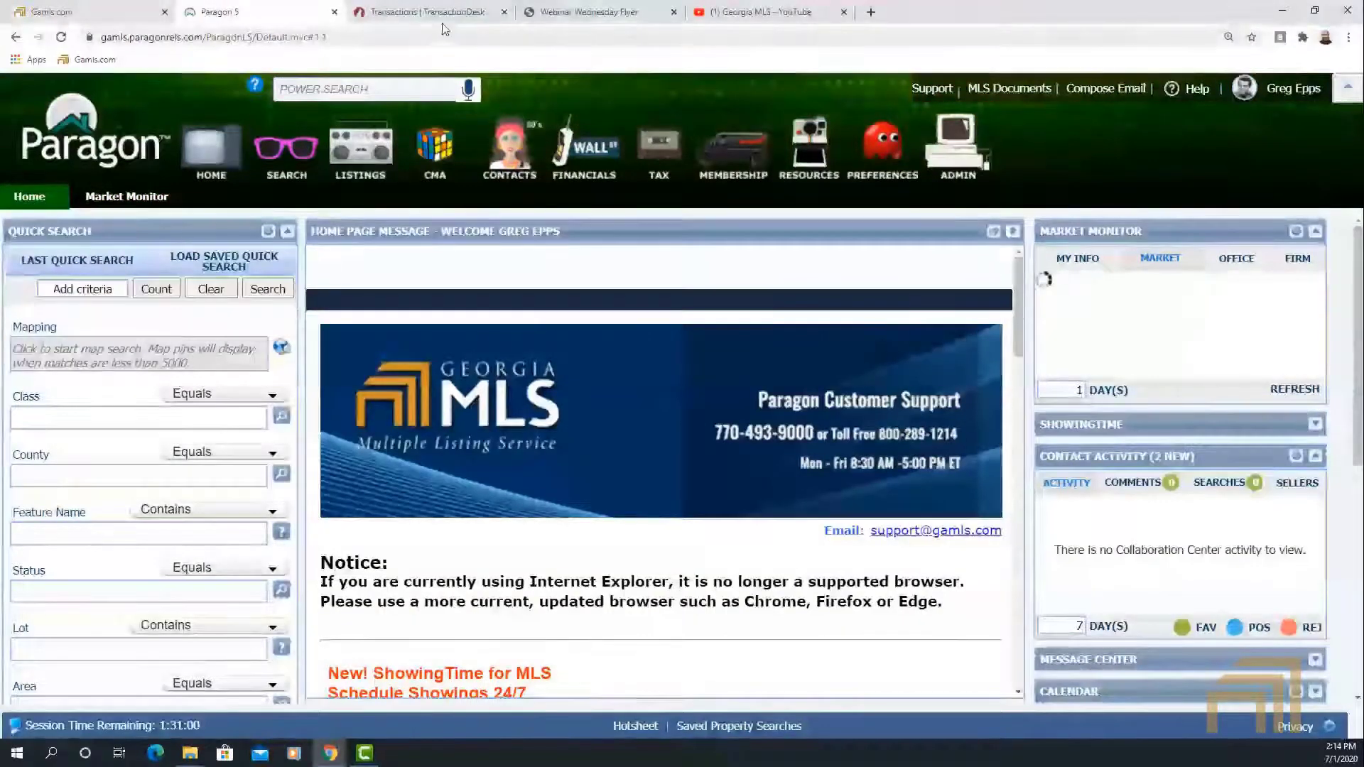
Switch back to TransactionDesk, look through the Transactions list, and open the first residential sale transaction.
click(419, 12)
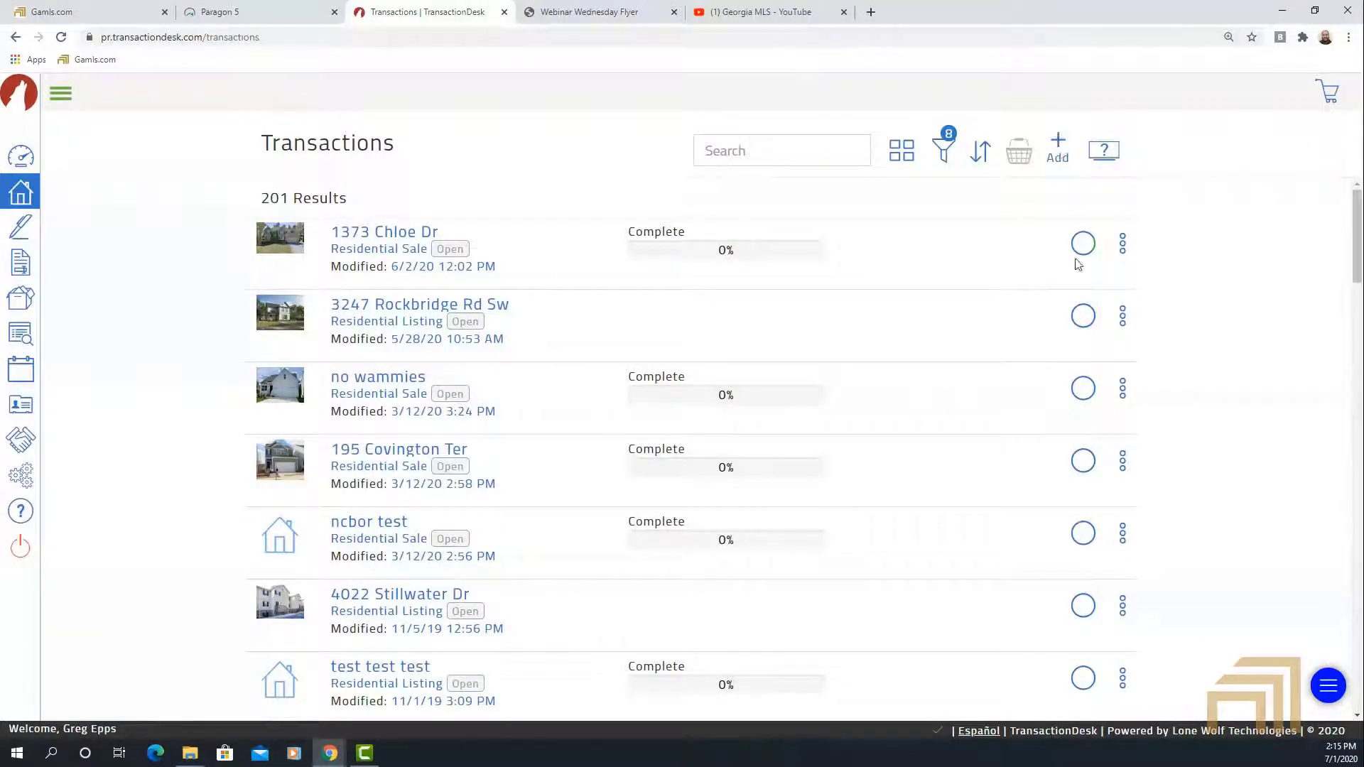
scroll(781, 230, down, 15)
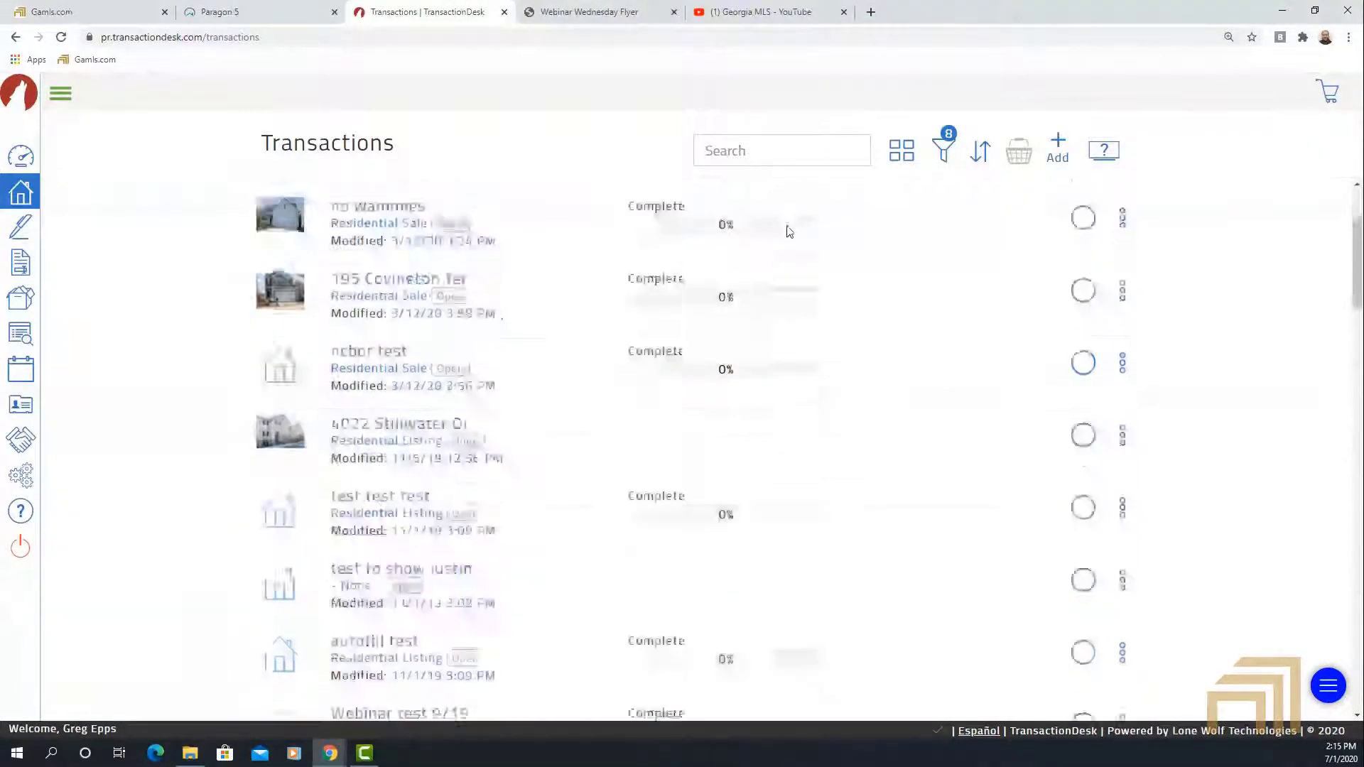
scroll(771, 227, down, 5)
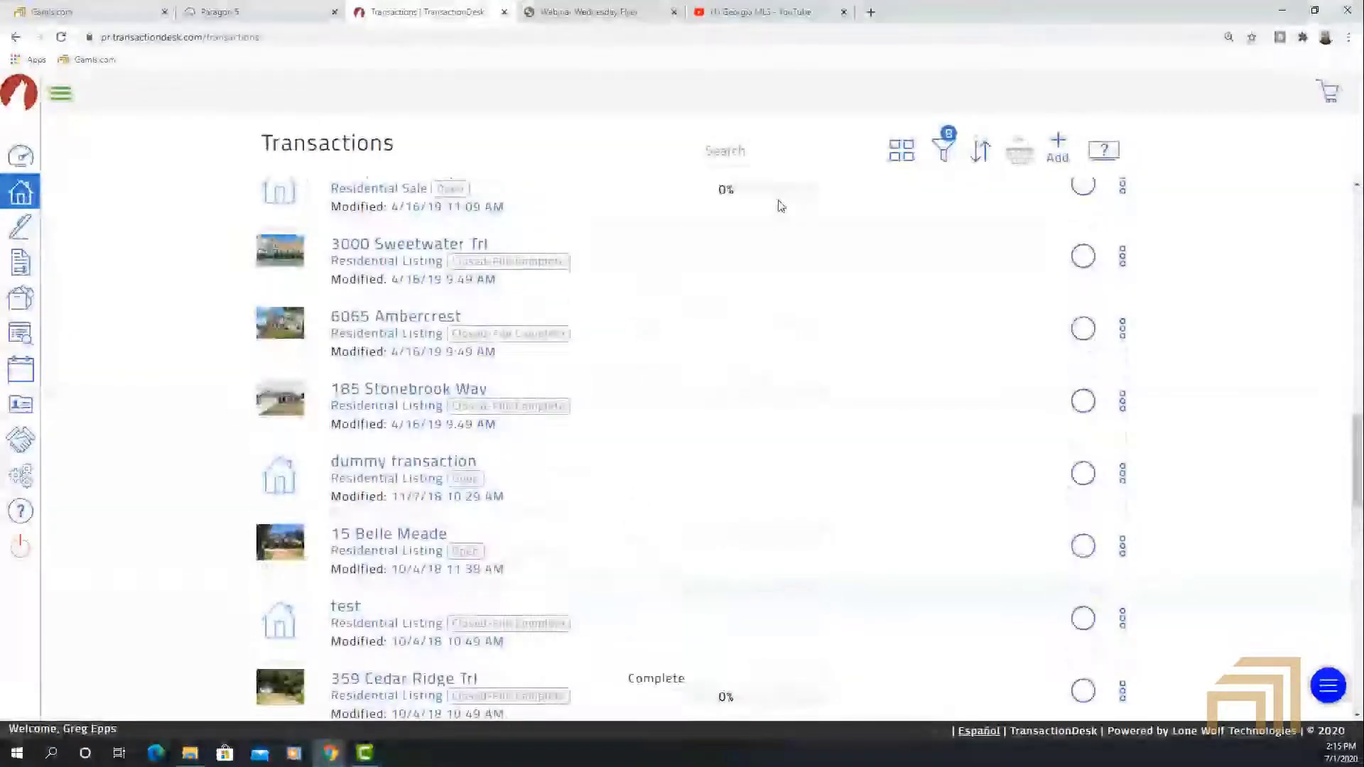
scroll(780, 204, up, 20)
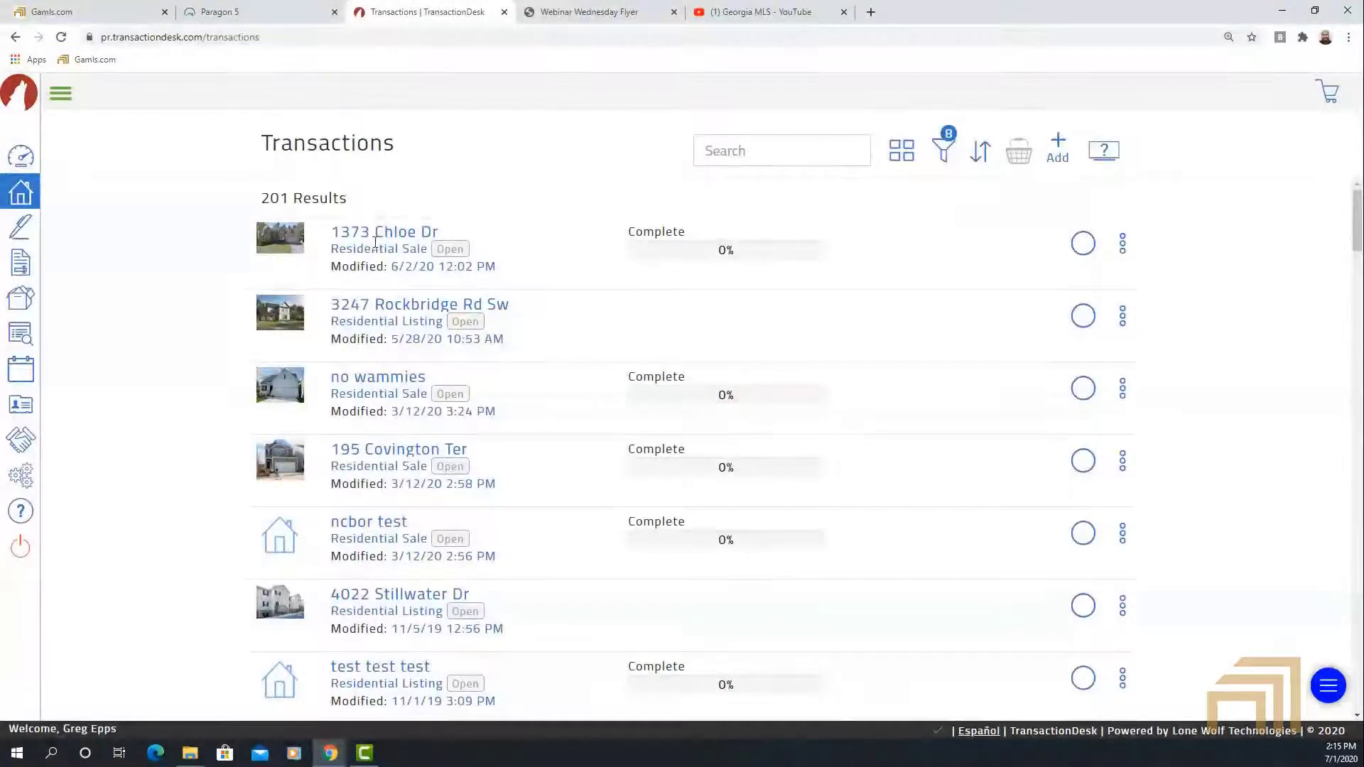
click(374, 234)
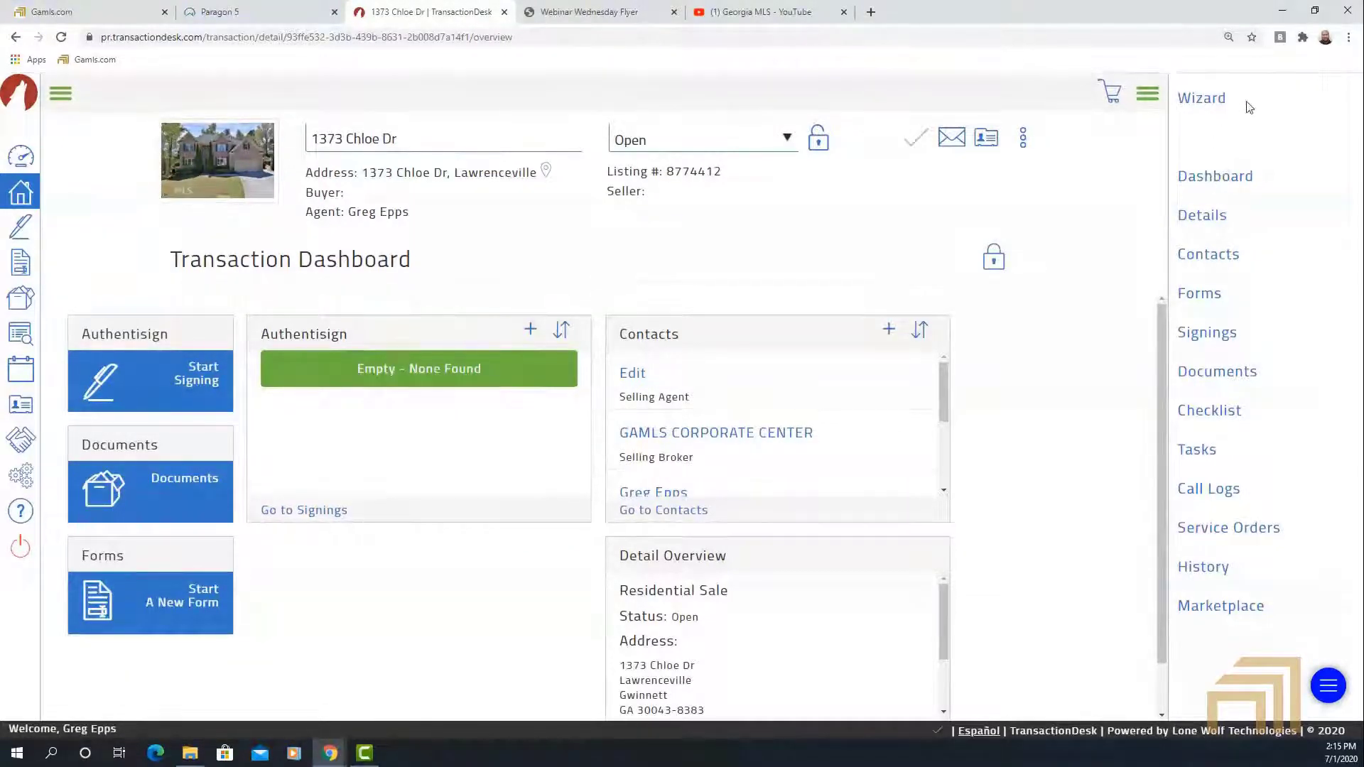
Open the transaction's Details page and examine its address, property, listing and purchase information.
drag(1244, 106, 1255, 152)
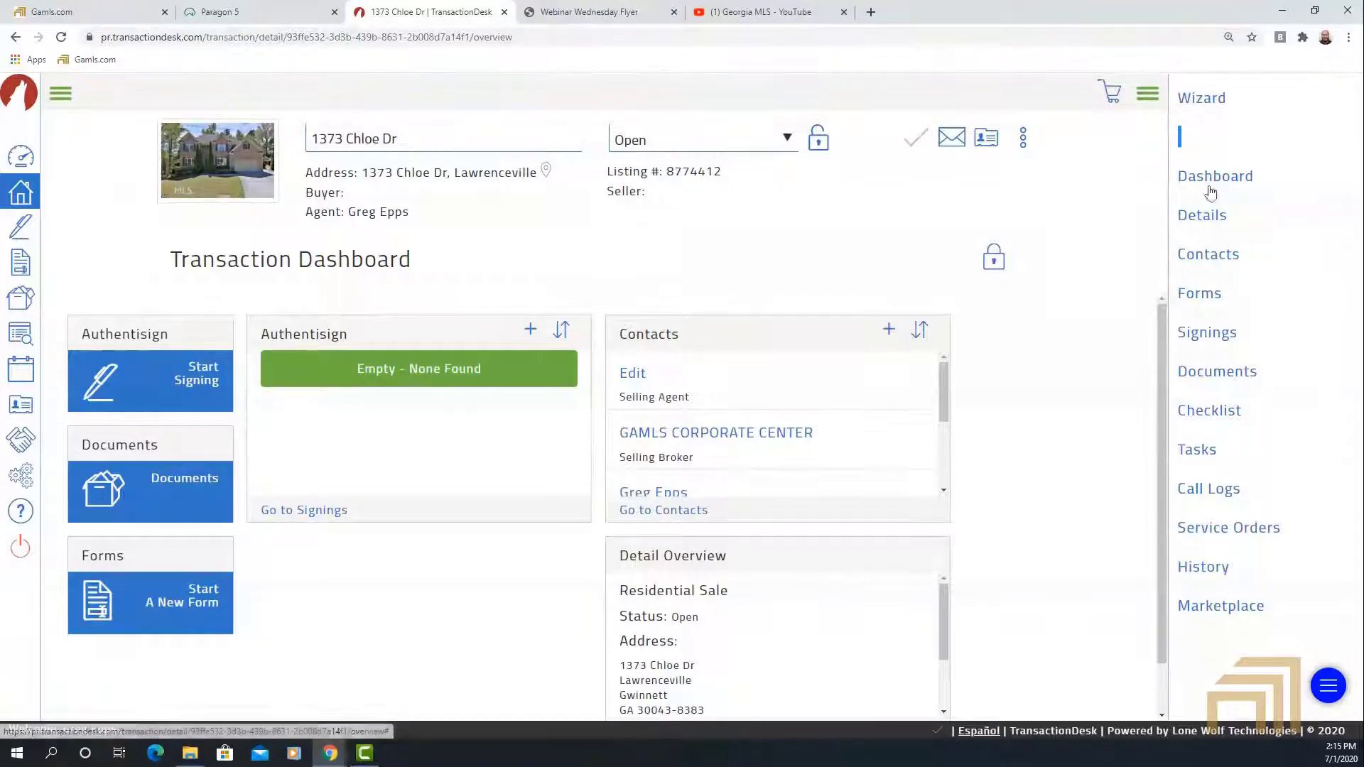
click(1210, 219)
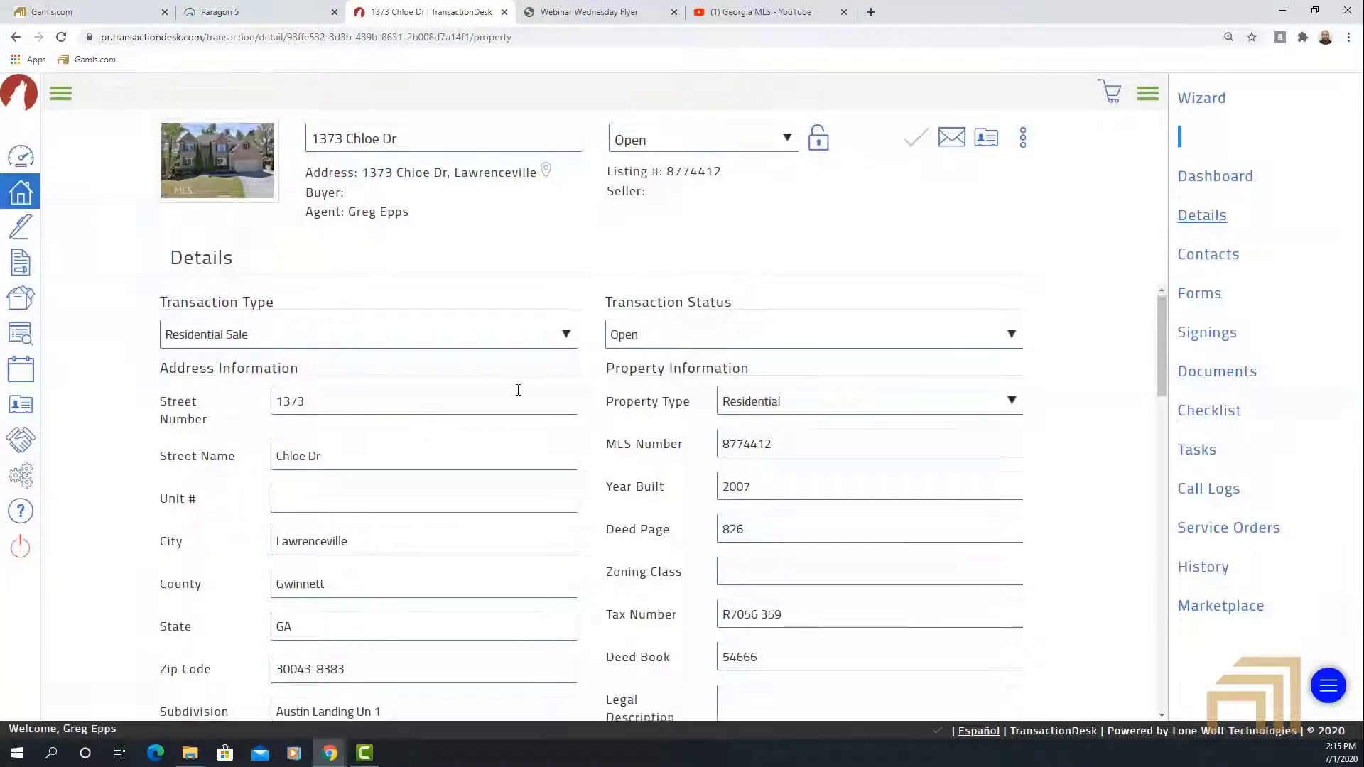
scroll(516, 391, down, 4)
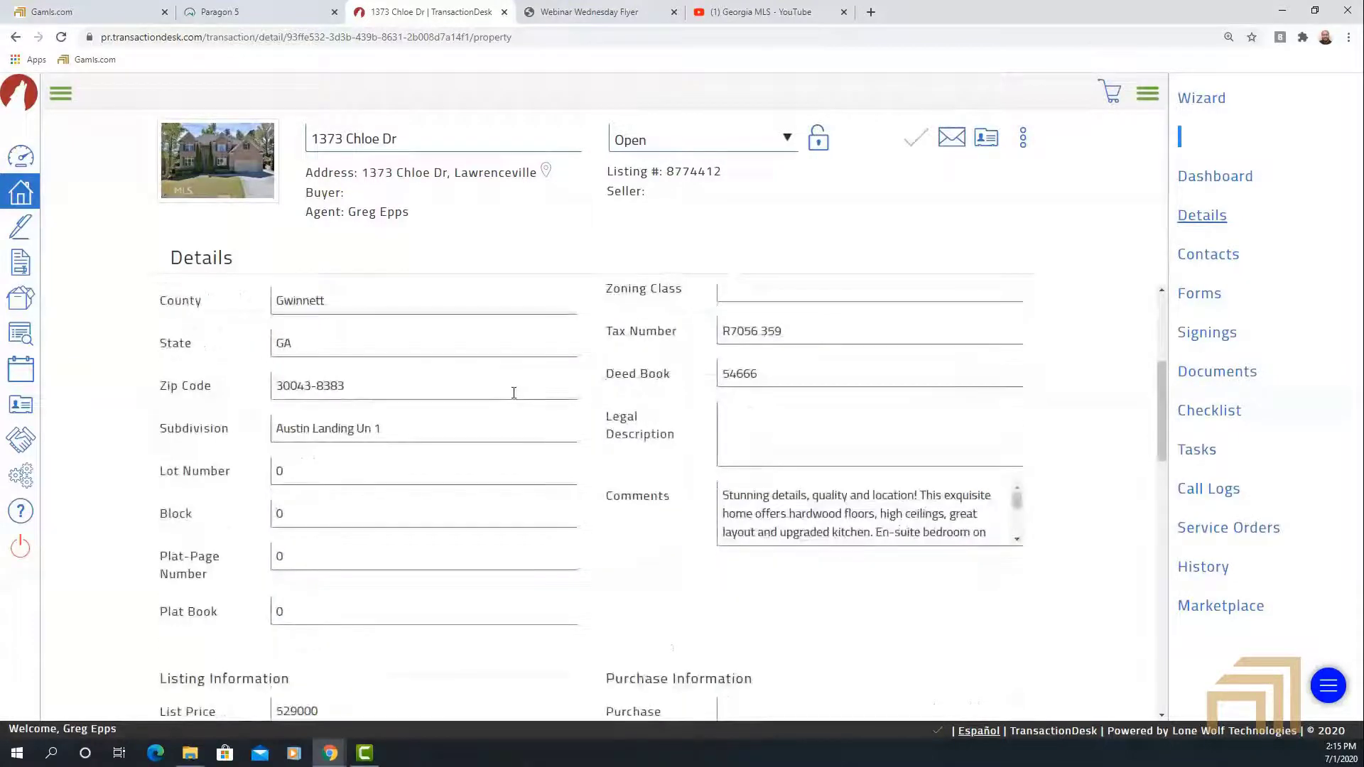
scroll(466, 447, up, 4)
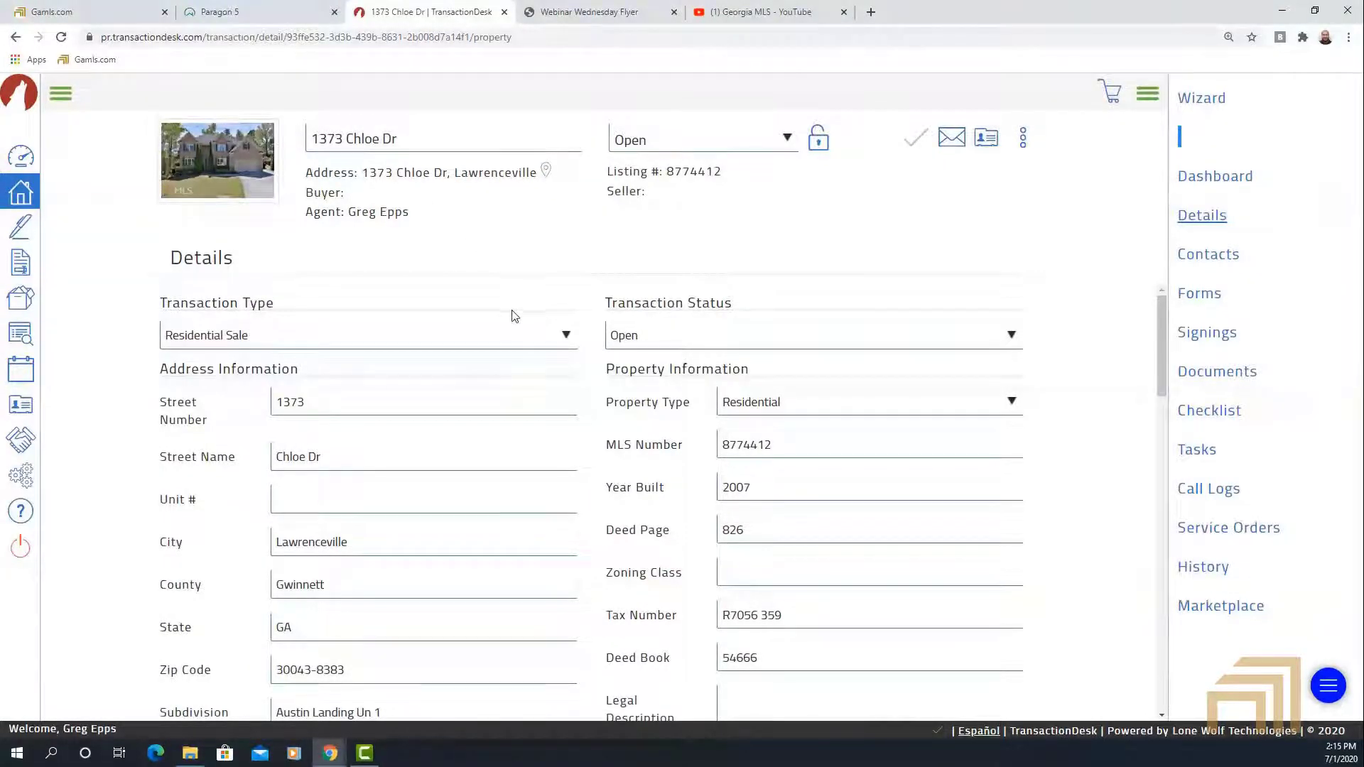
scroll(514, 315, down, 1)
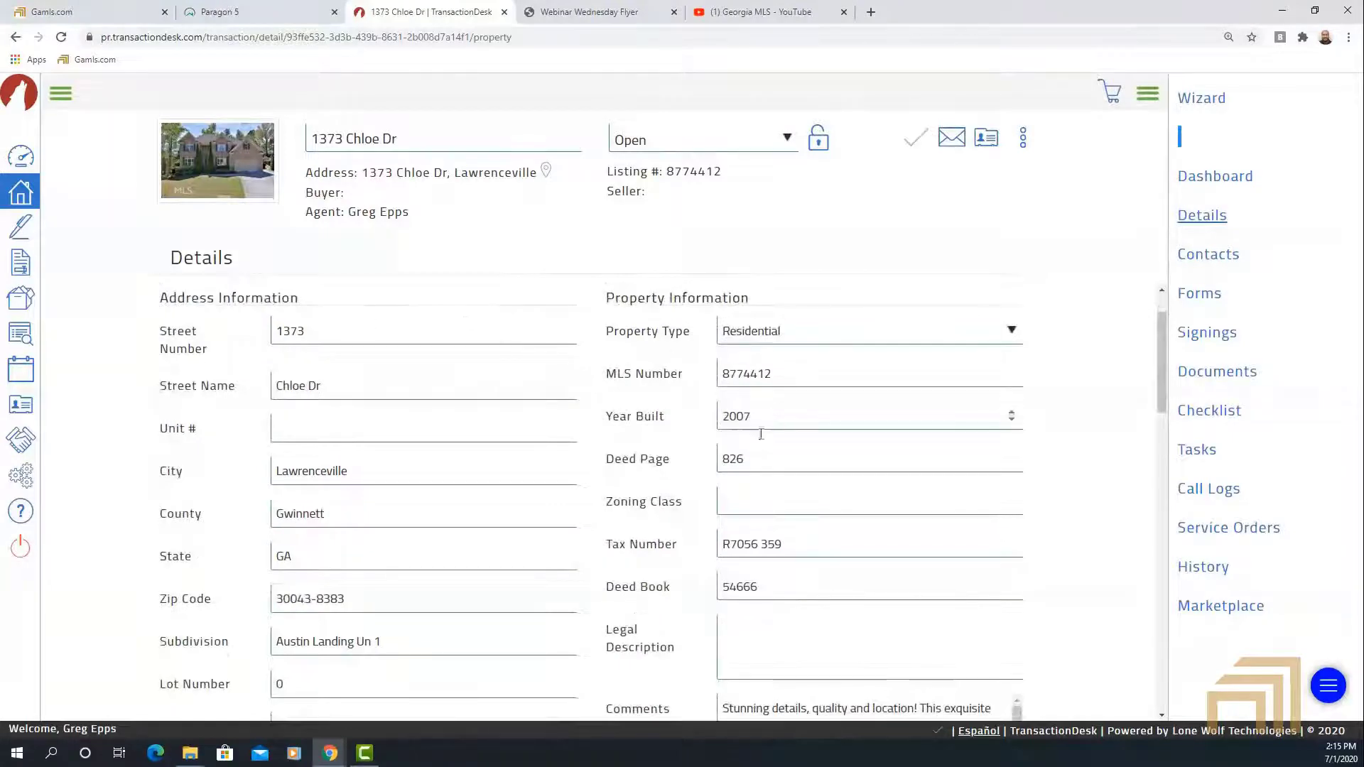
scroll(755, 476, down, 1)
scroll(756, 476, down, 5)
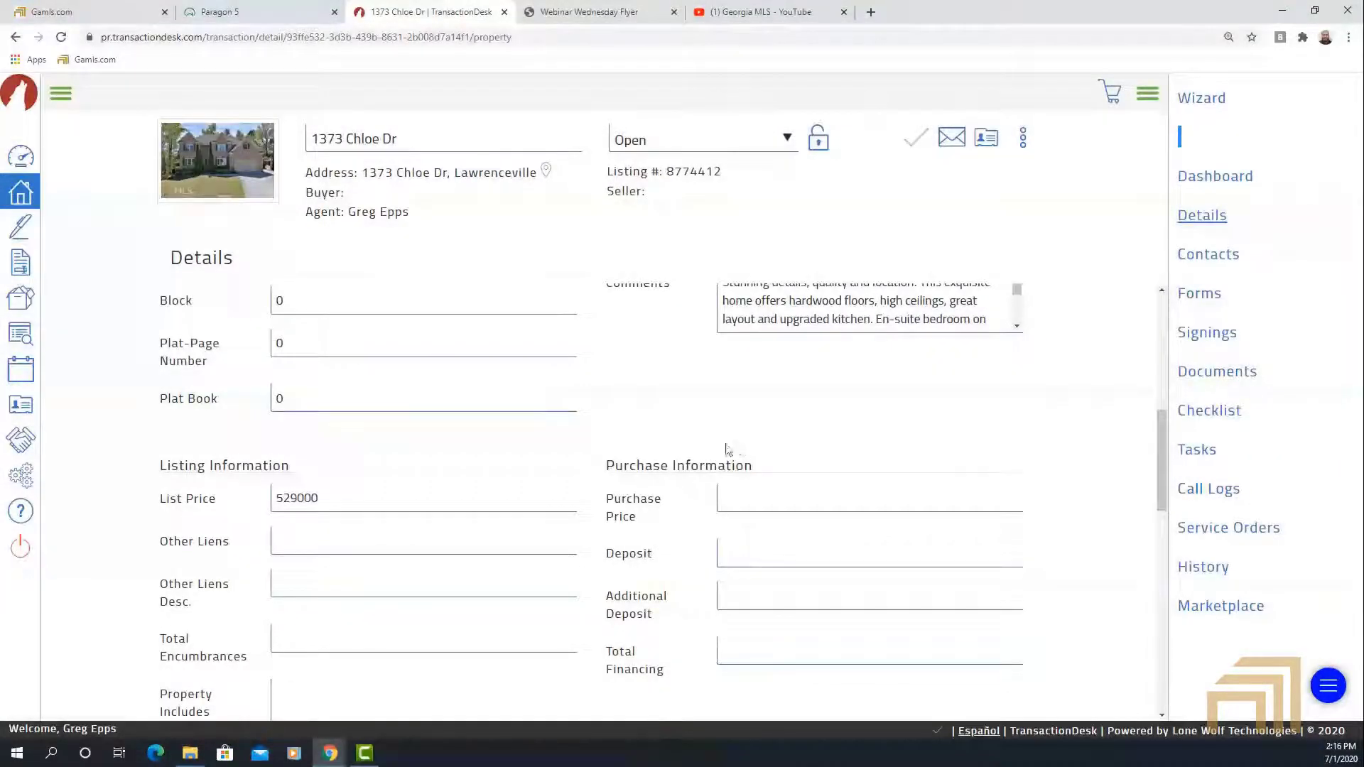
scroll(678, 403, up, 1)
Switch to Paragon, run a Quick Search for listing number 8774412, and open its TransactionDesk transaction from the listing report.
drag(728, 172, 672, 171)
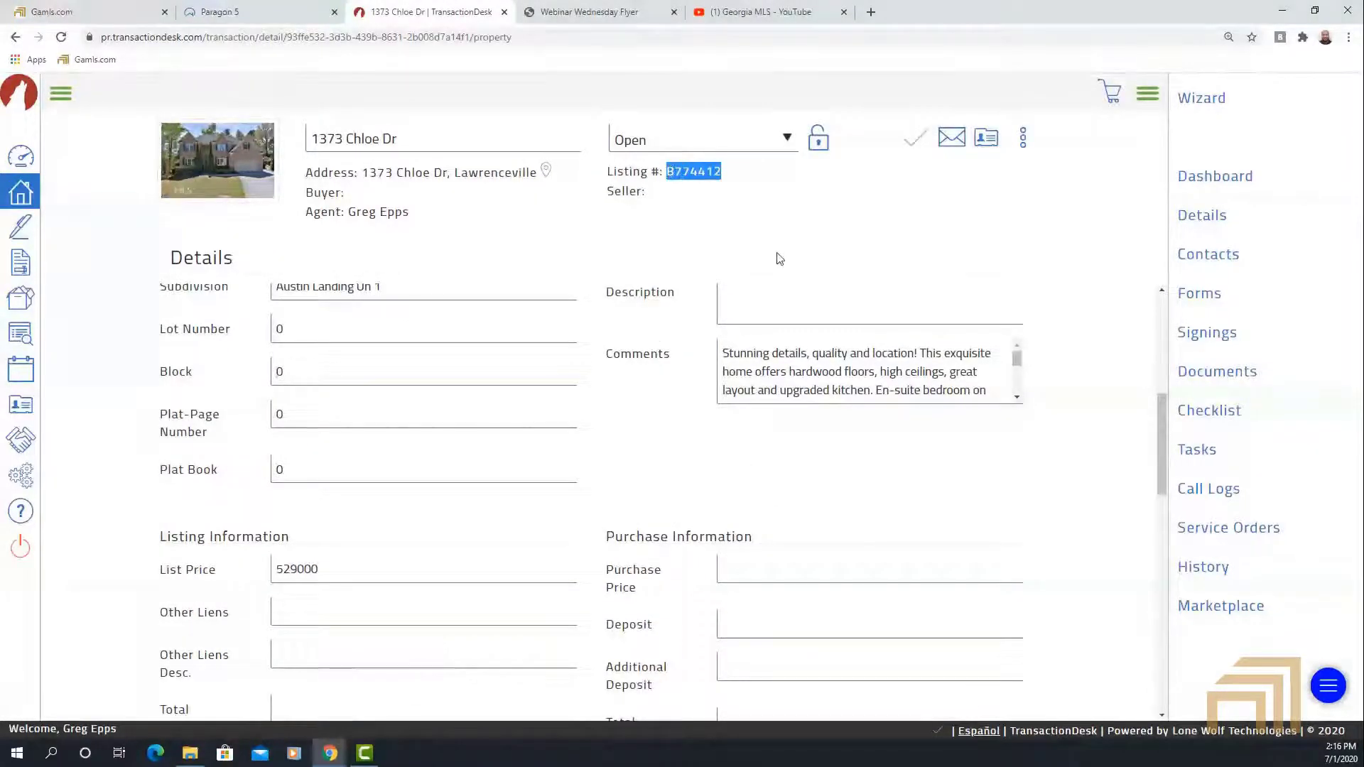
click(245, 12)
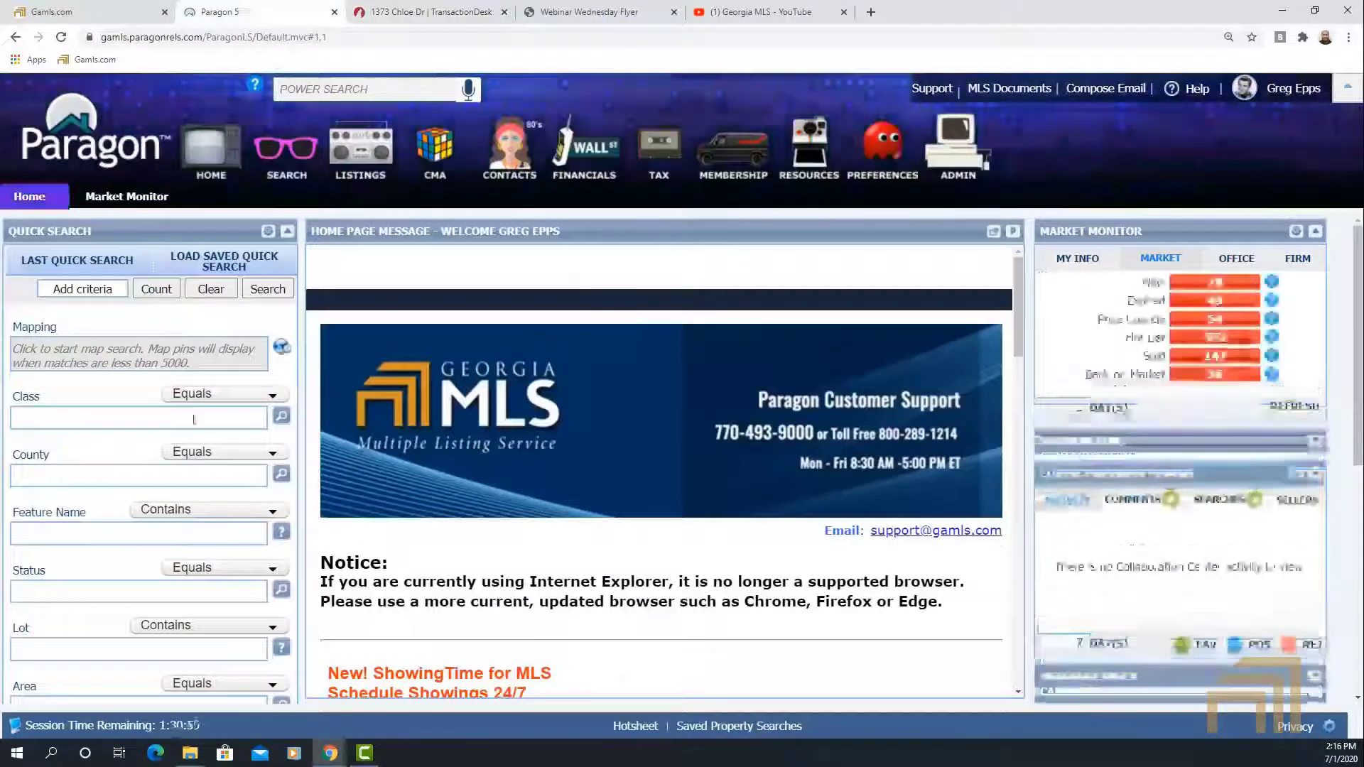
scroll(103, 400, down, 5)
click(103, 401)
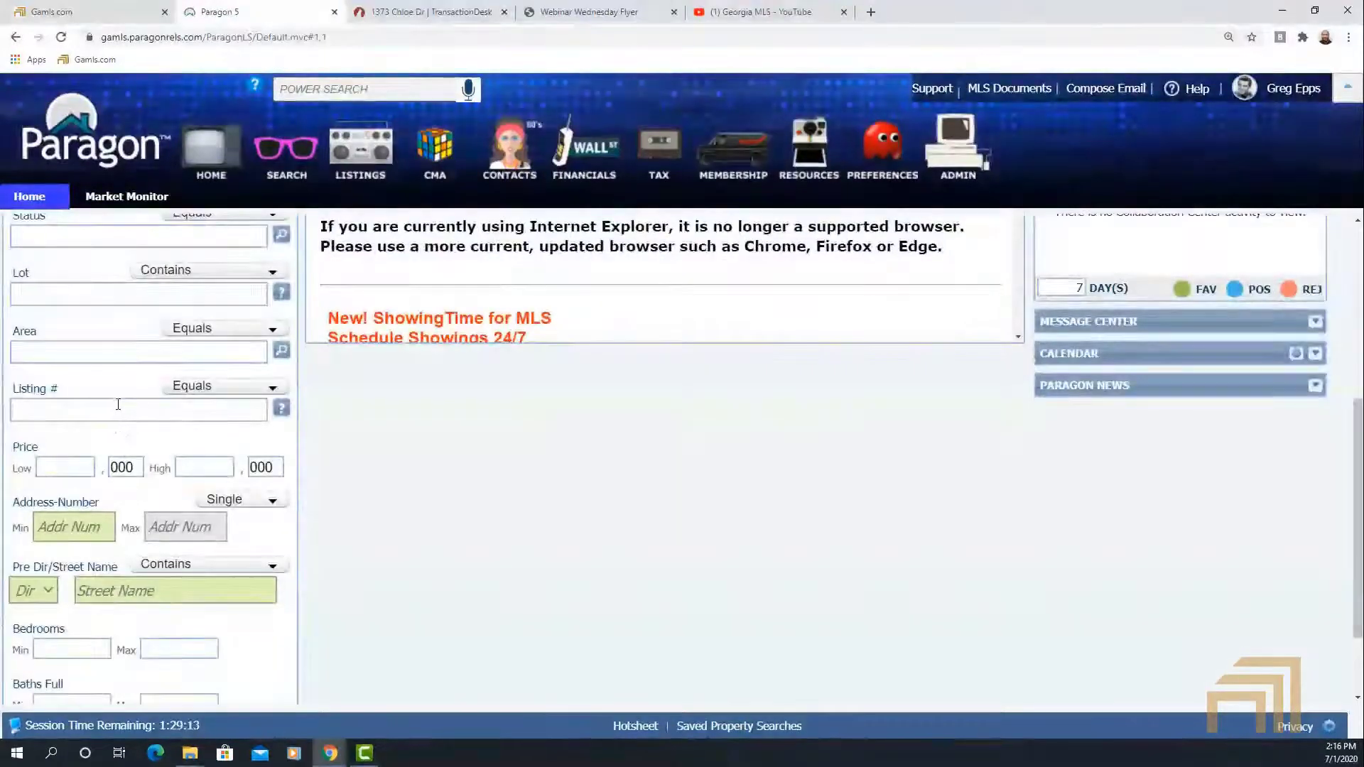
text(8774411)
key(Return)
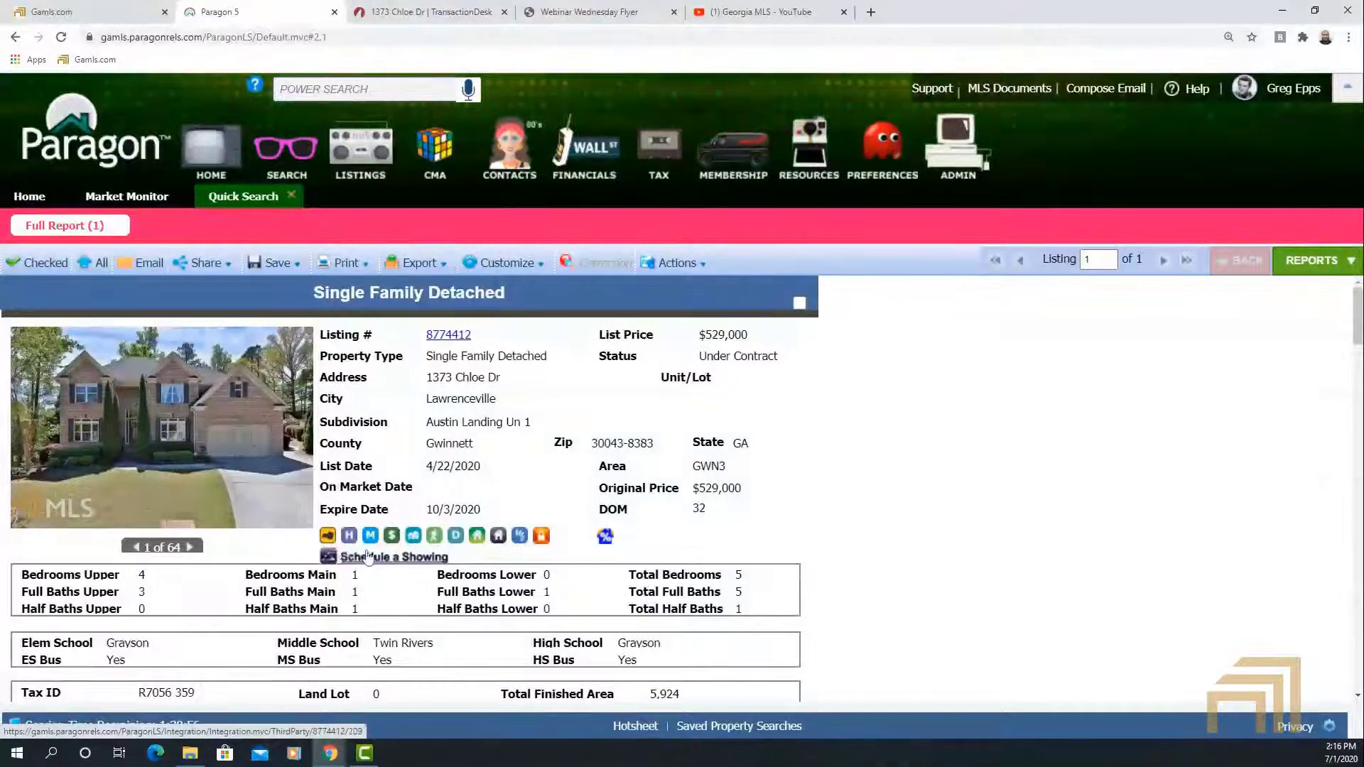
click(518, 537)
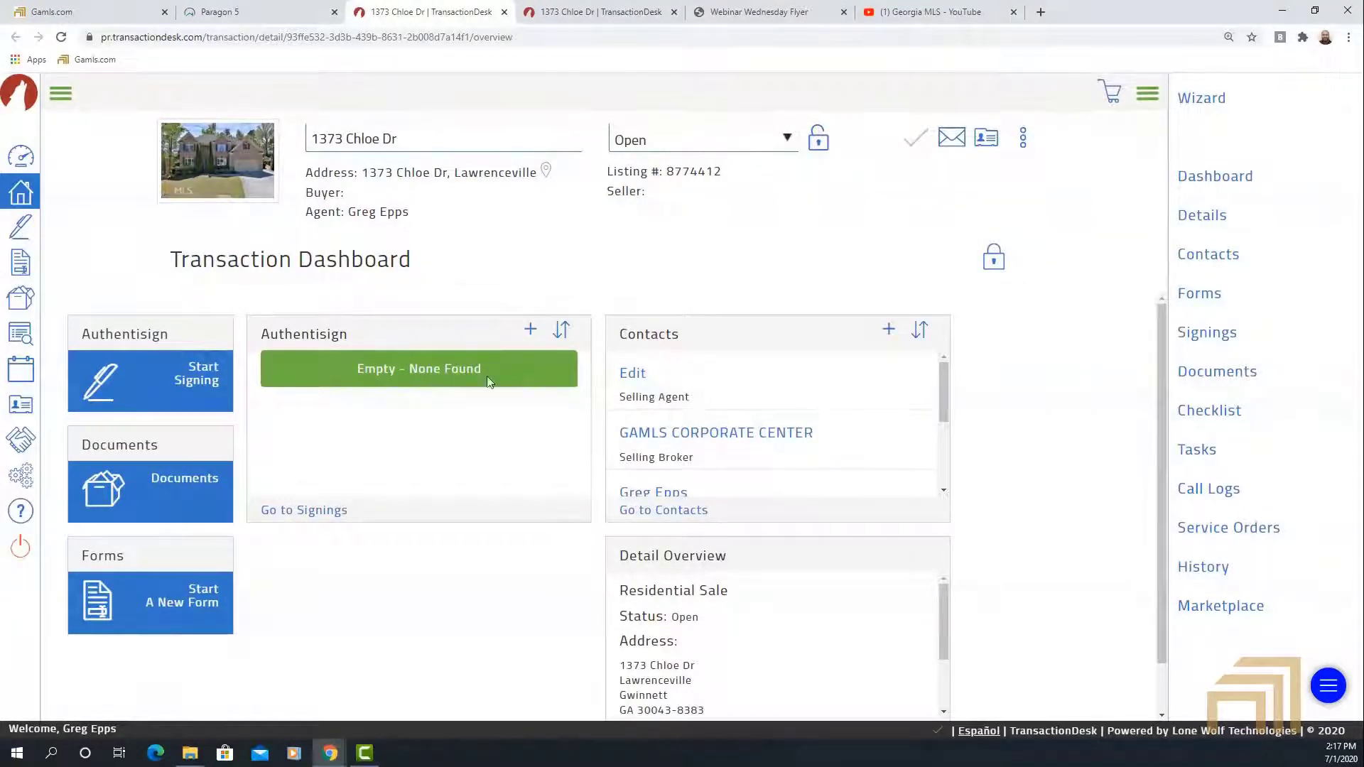
Review the information filled in on the Details page of the transaction opened from Paragon.
click(1204, 219)
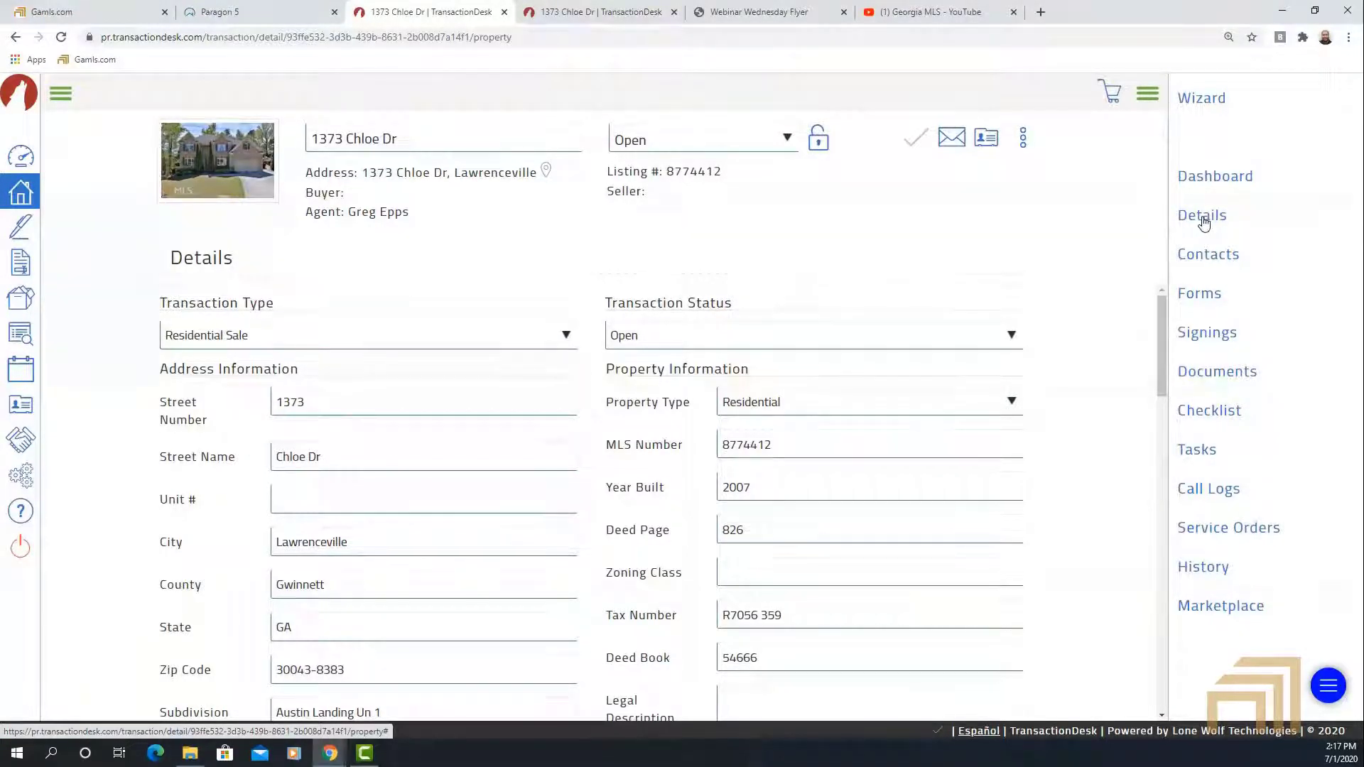
click(1204, 220)
scroll(798, 445, down, 2)
scroll(797, 445, down, 5)
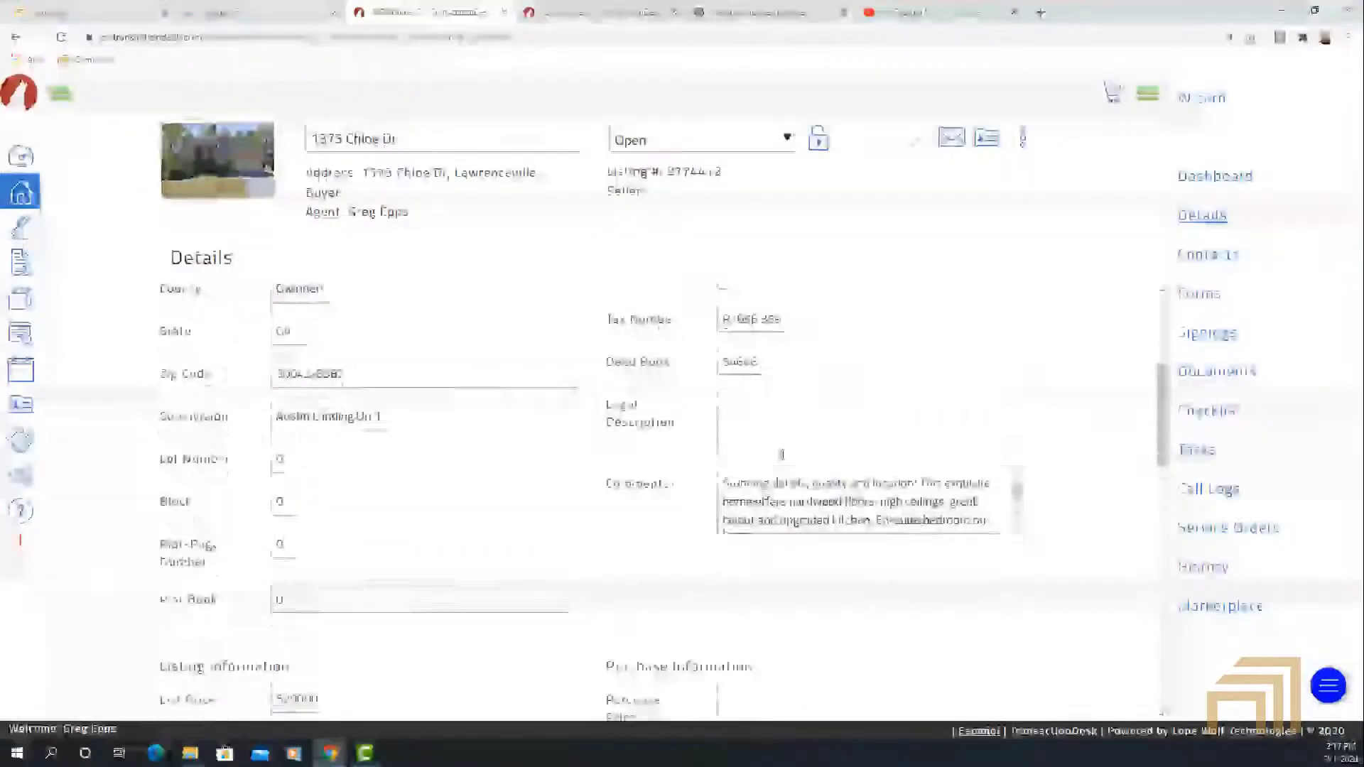
scroll(784, 458, up, 3)
scroll(784, 458, up, 4)
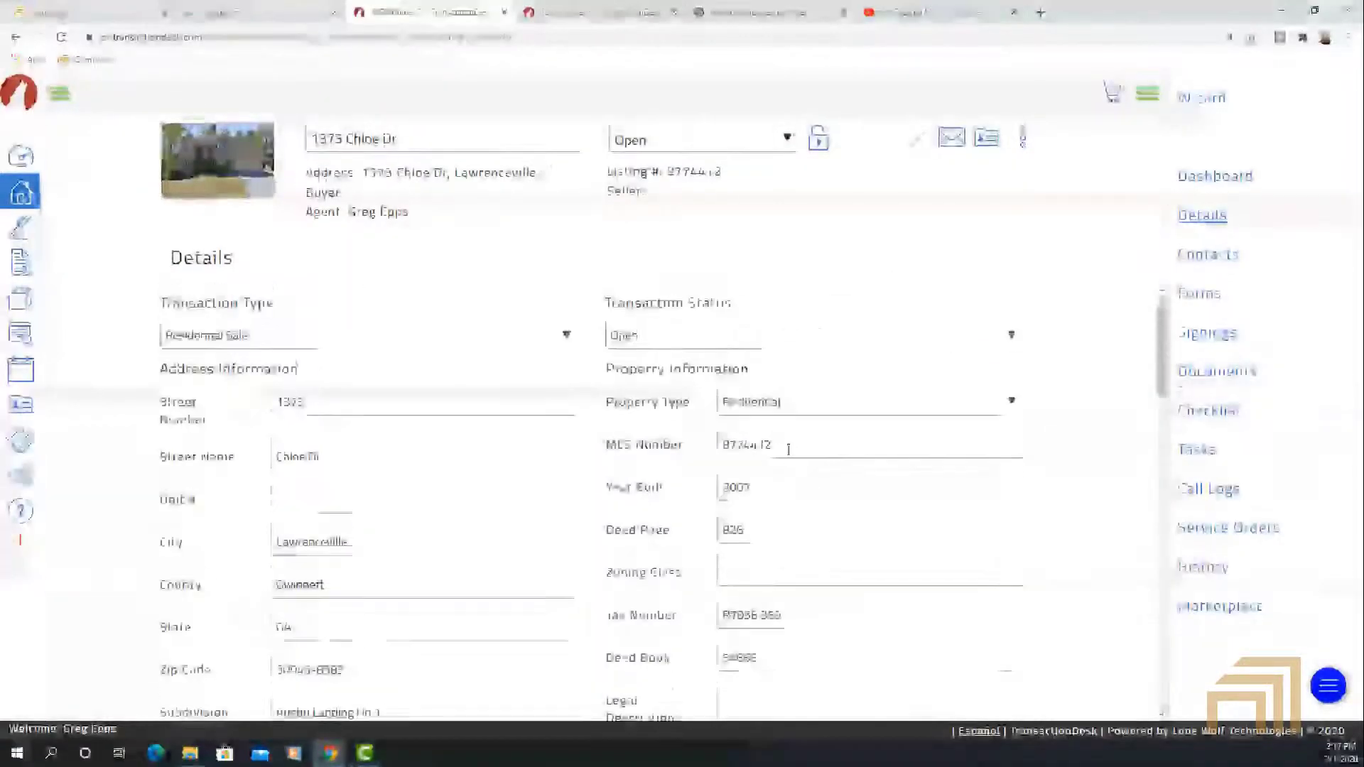
View the transaction's Contacts page and its Forms page.
click(1185, 259)
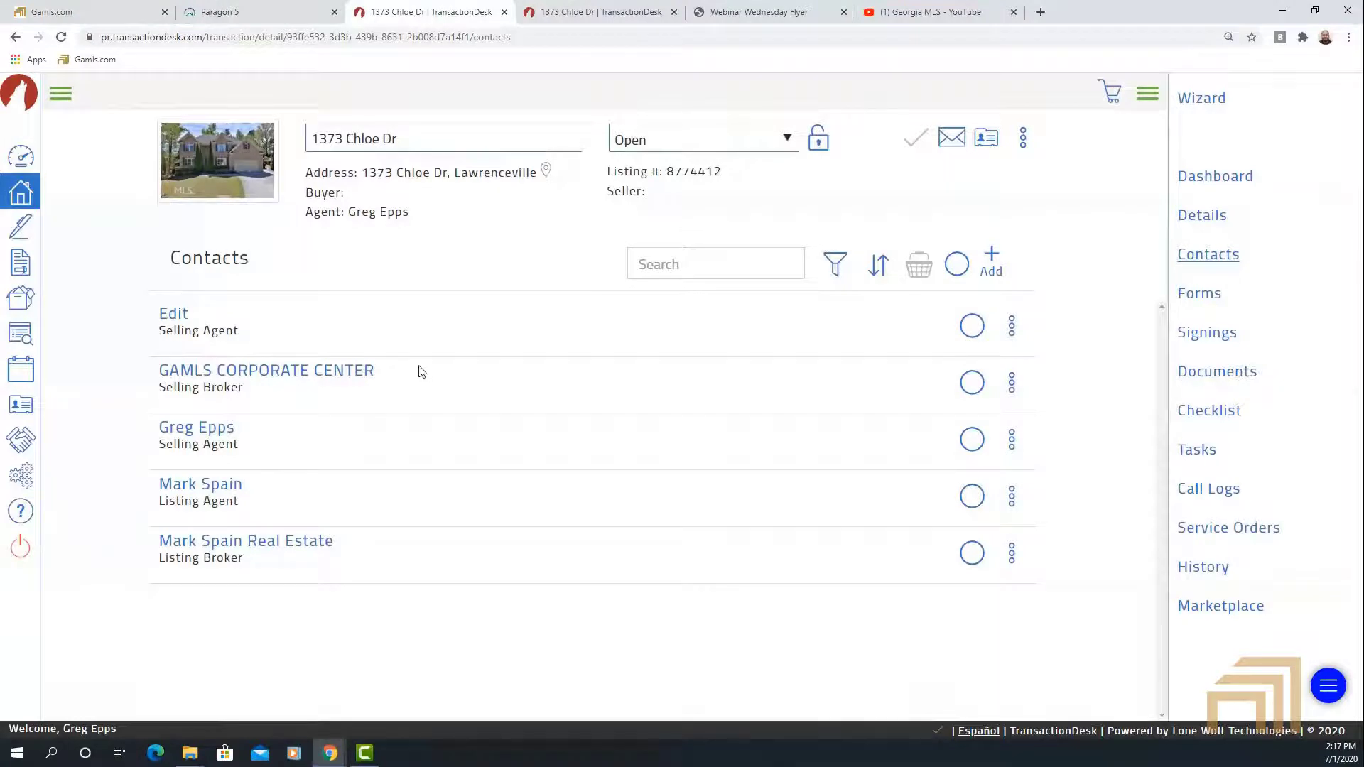
click(1198, 294)
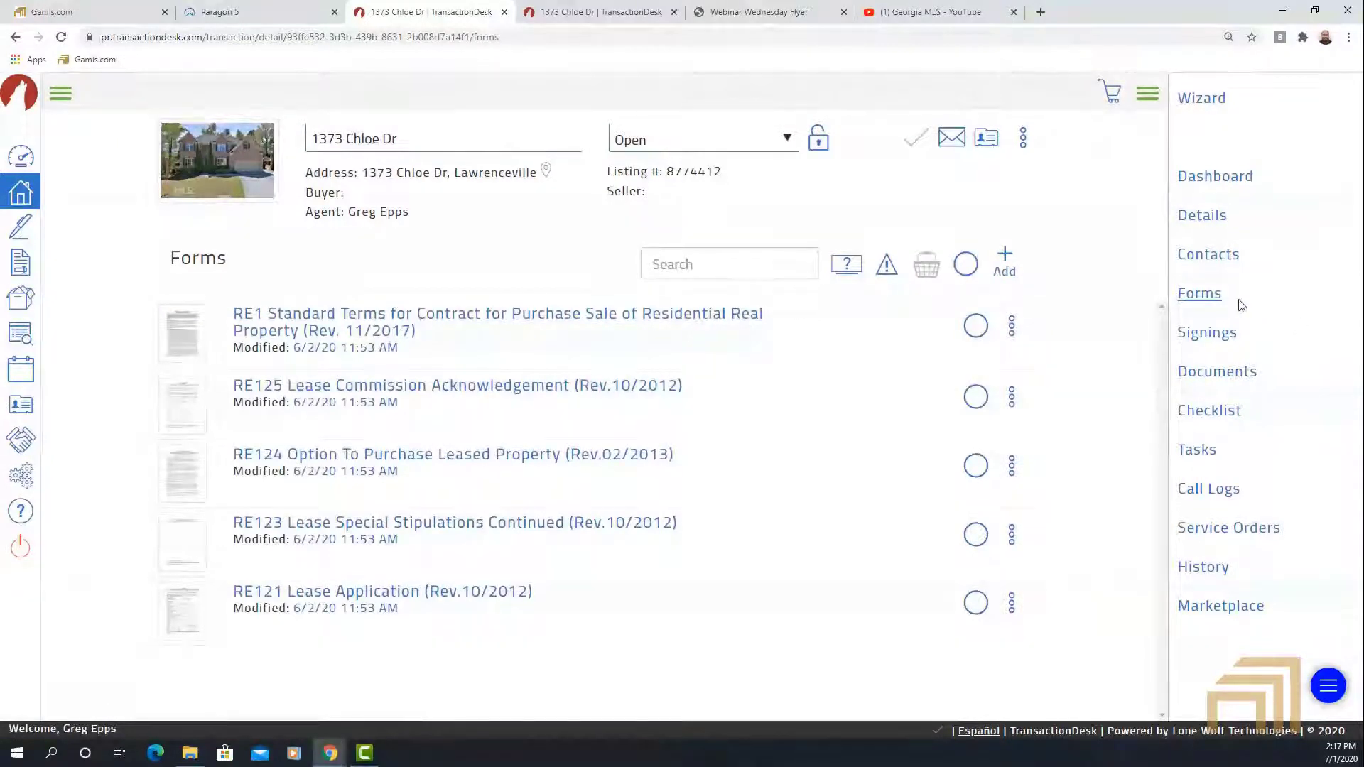
drag(1237, 299, 1178, 293)
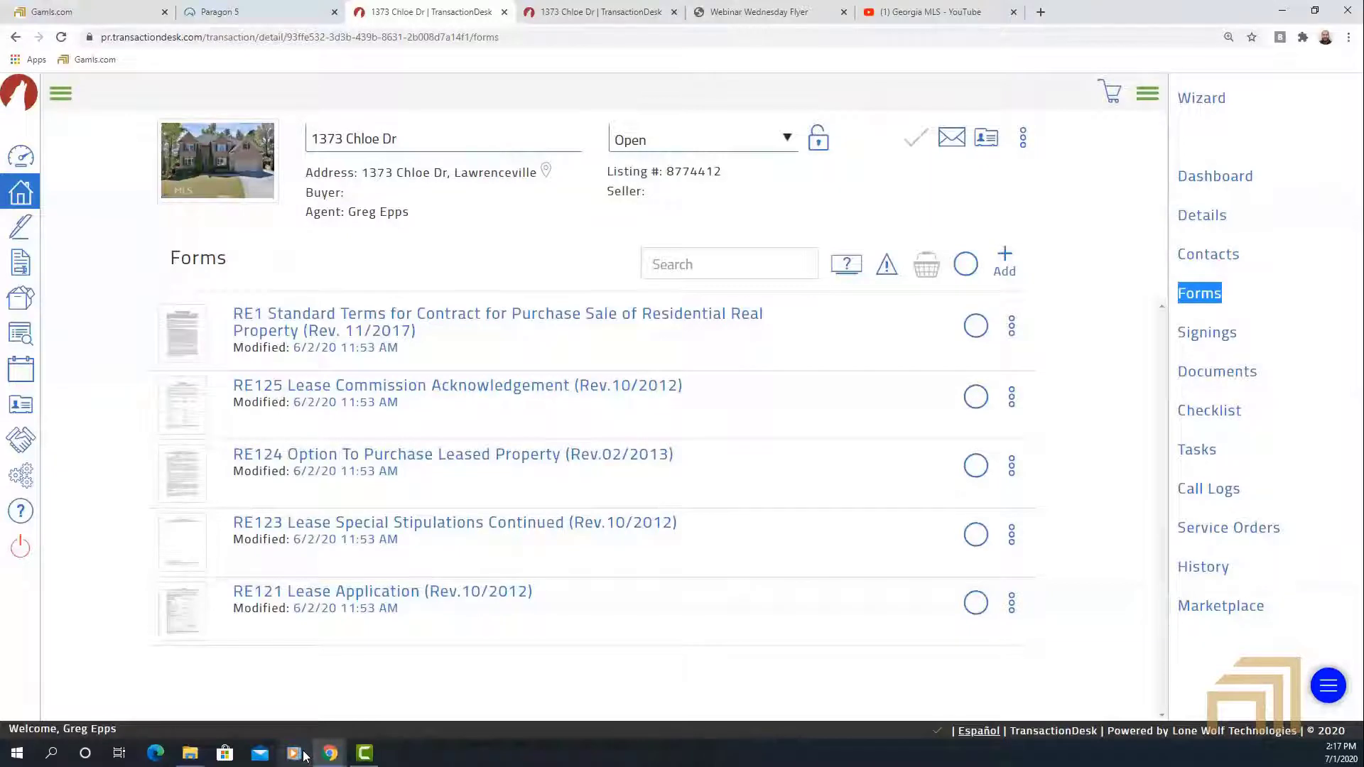
mouse_move(331, 752)
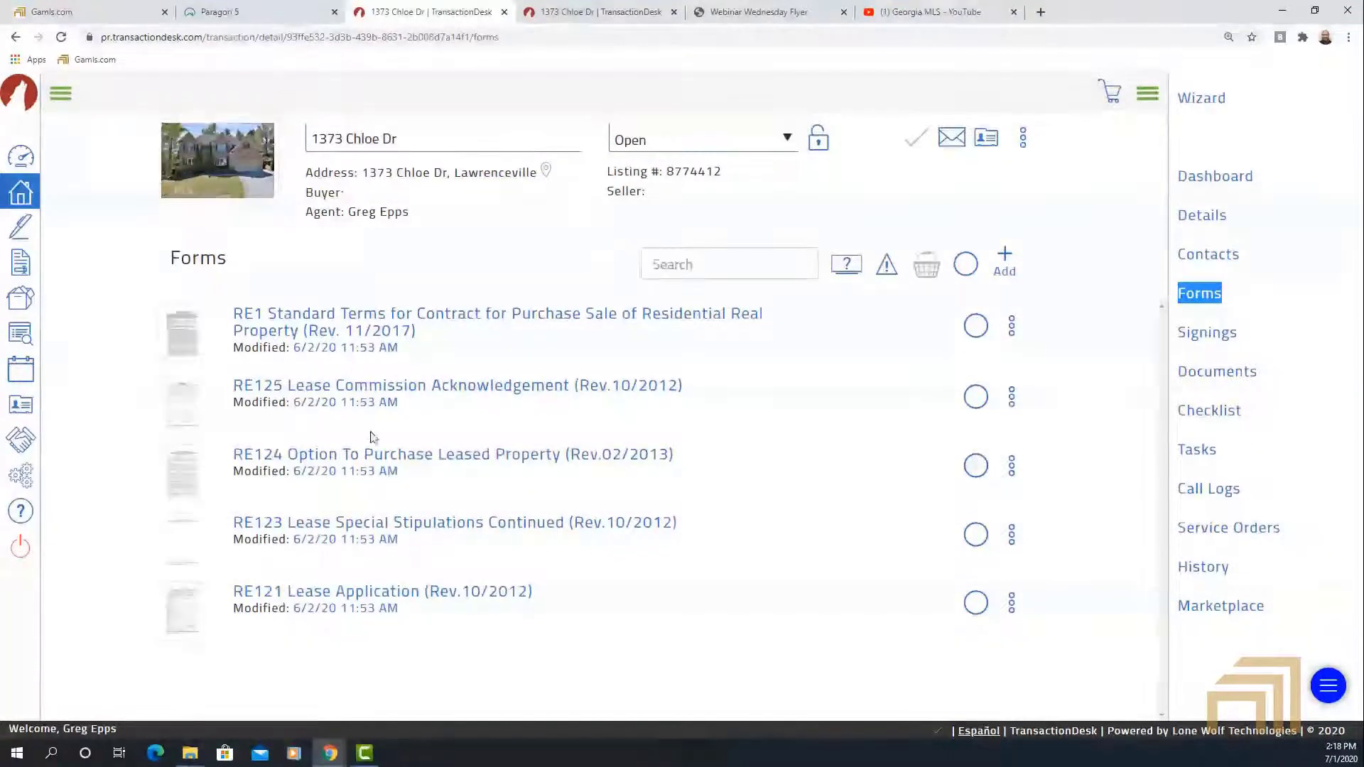
View the transaction's Signings page and its Documents page.
click(1193, 338)
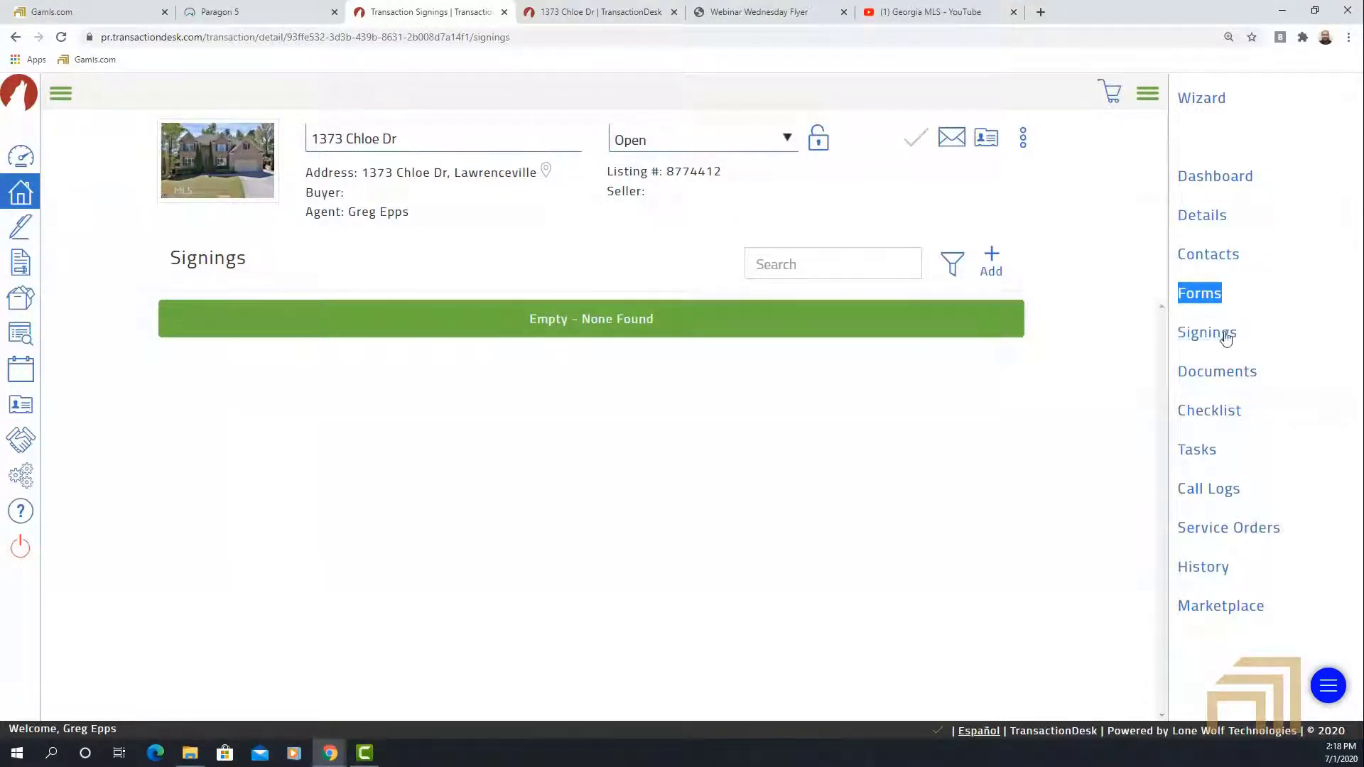
click(1231, 374)
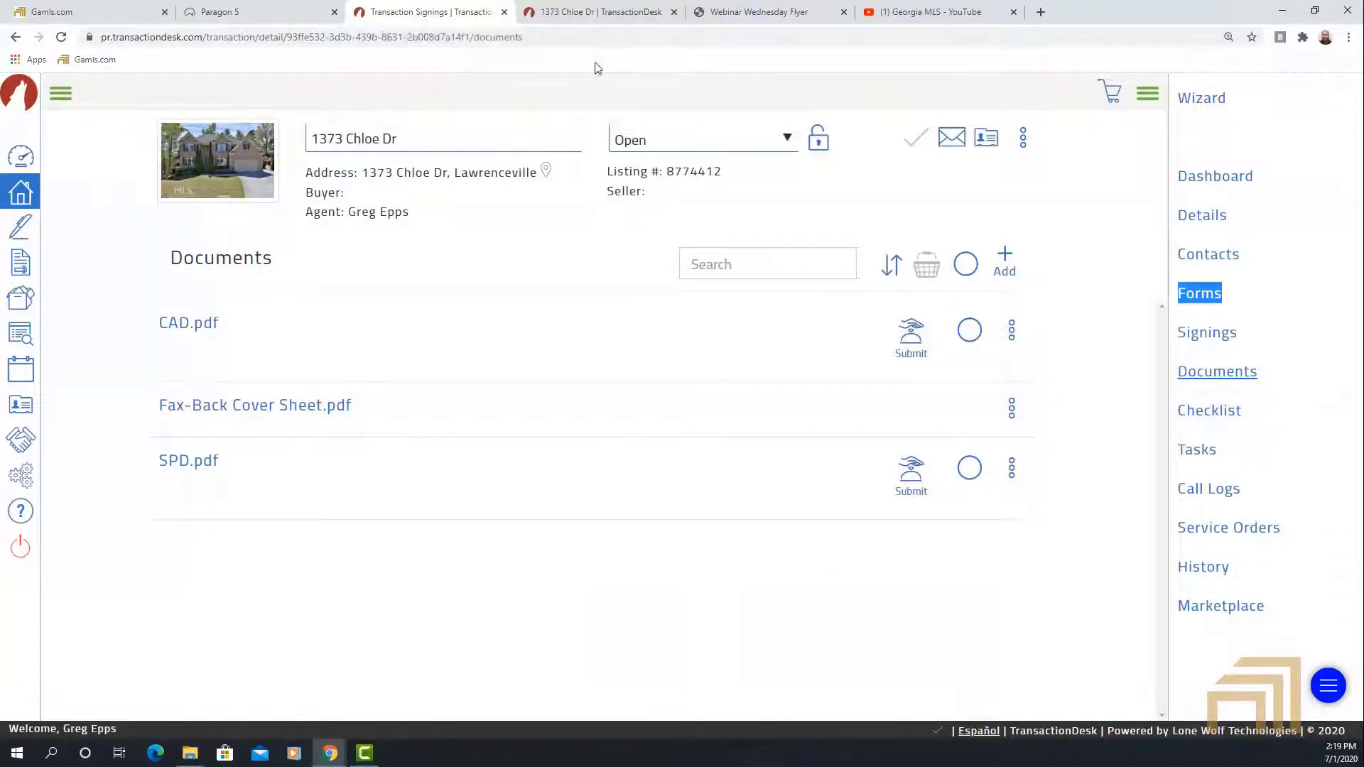
click(1228, 382)
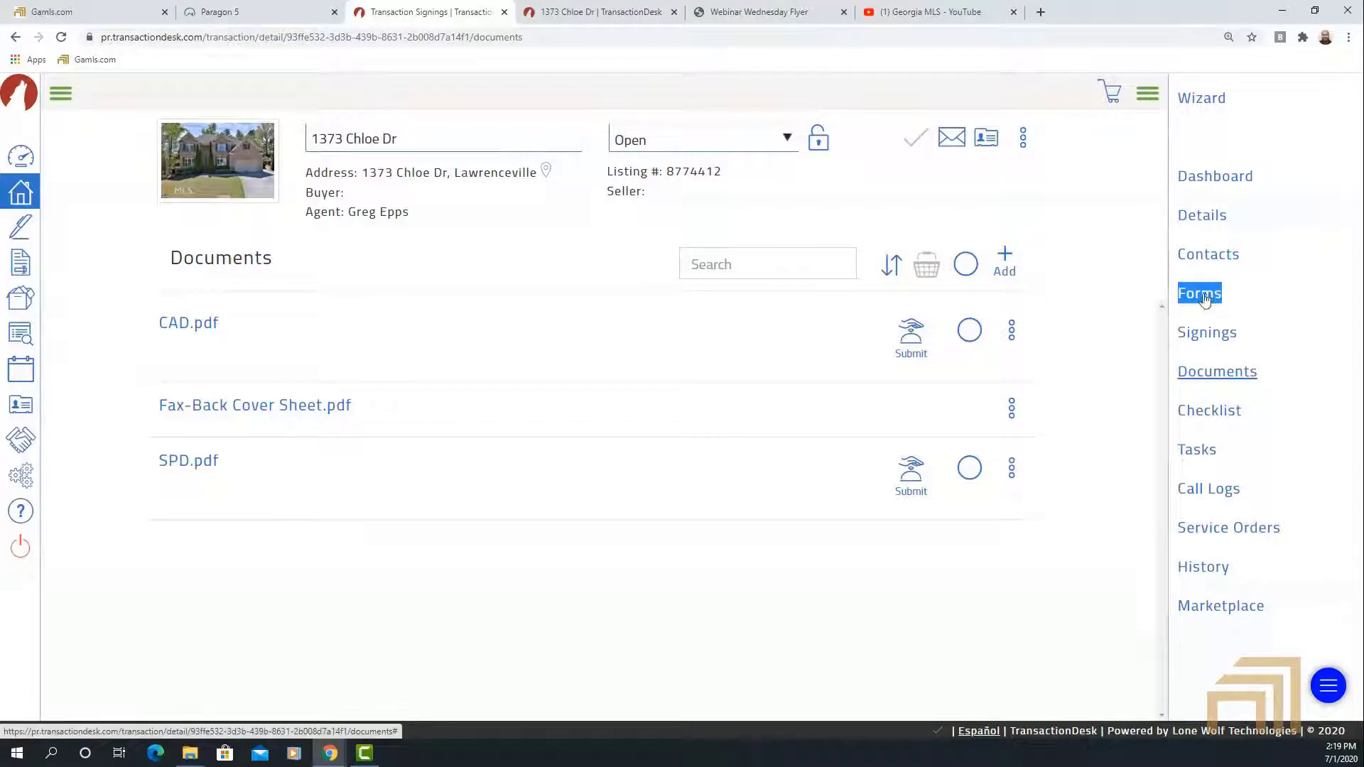
View the transaction's Checklist page and its Tasks page.
click(1212, 419)
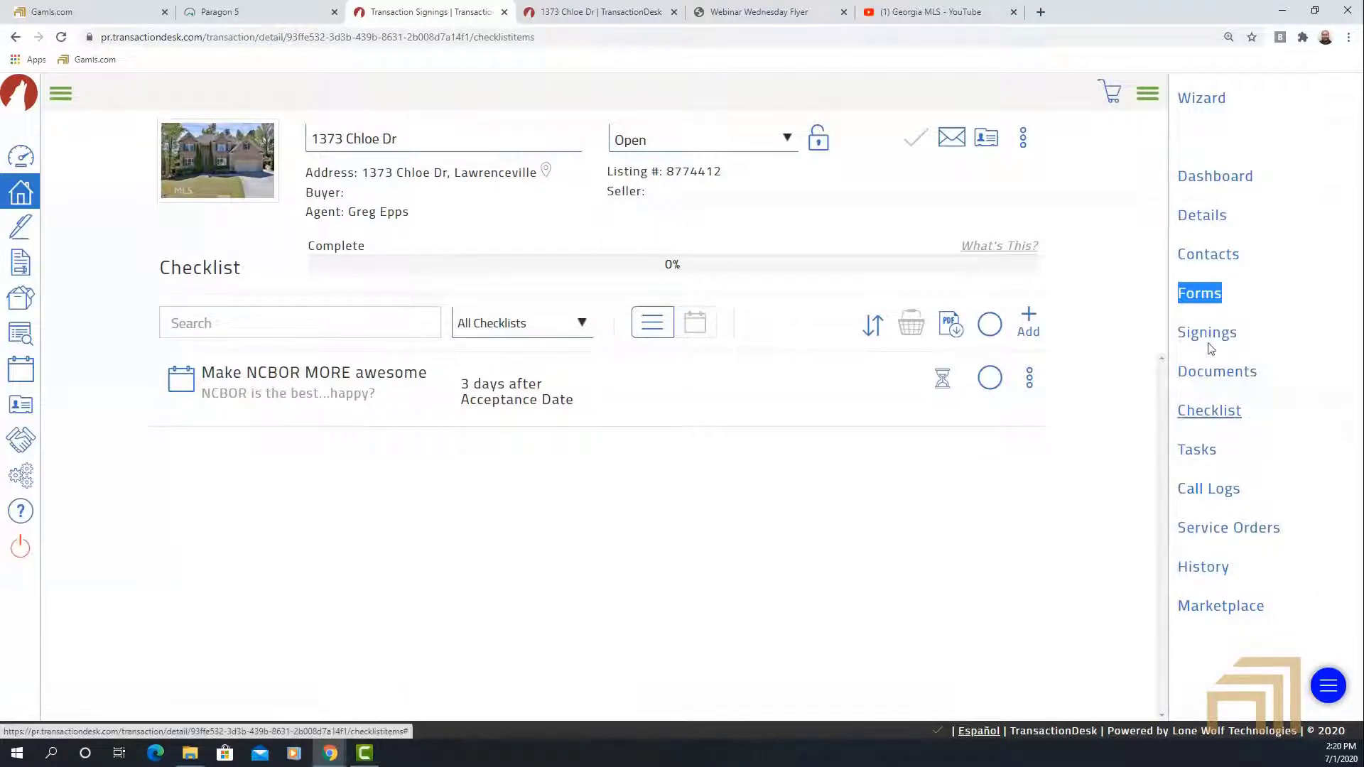
click(1200, 455)
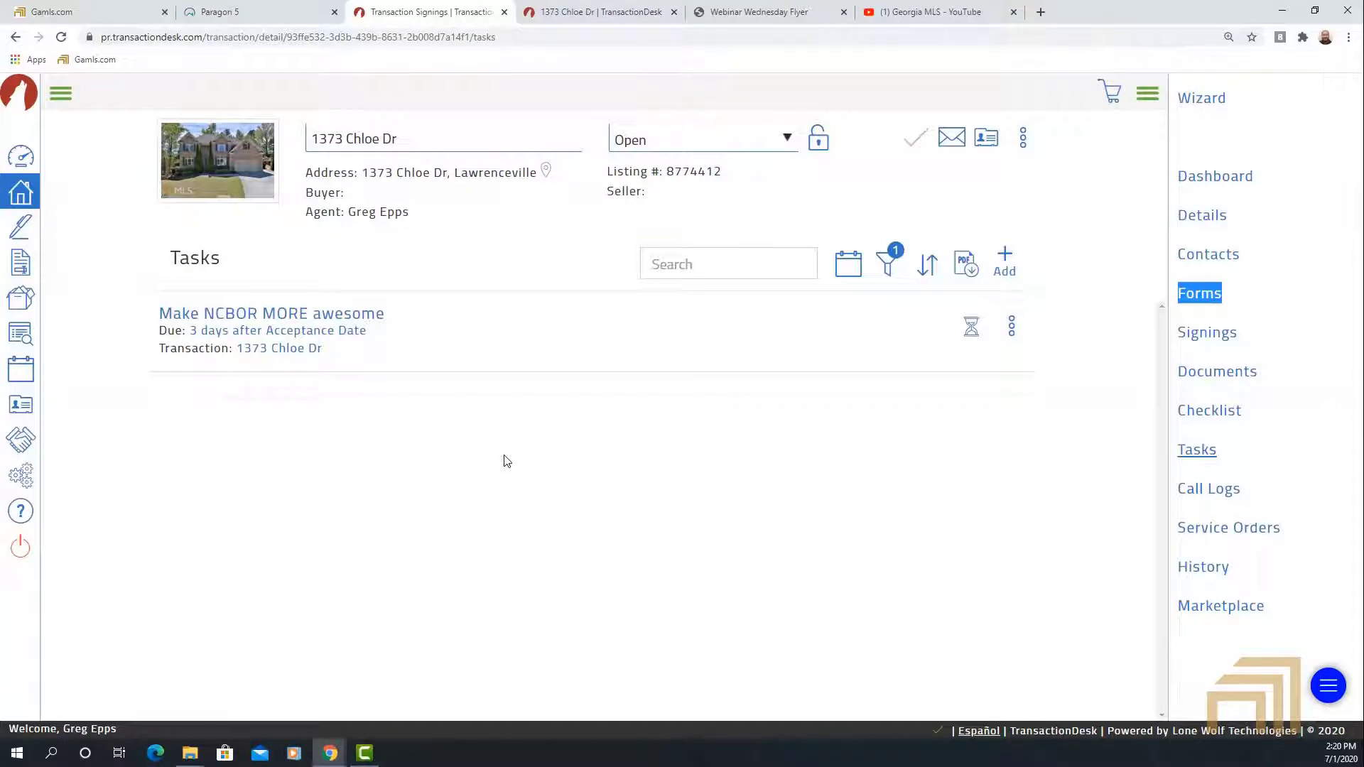
Go through the transaction's Call Logs, Service Orders and History pages.
click(1224, 490)
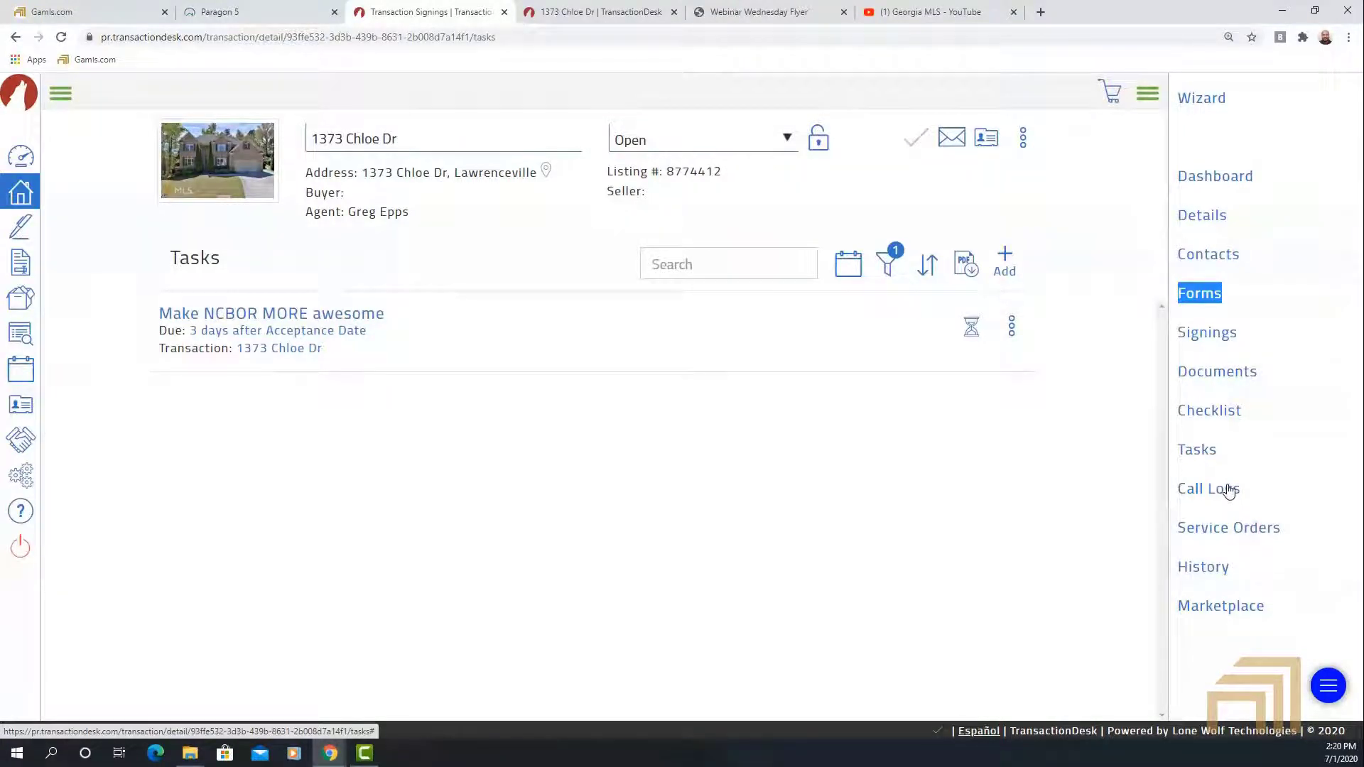
click(1231, 527)
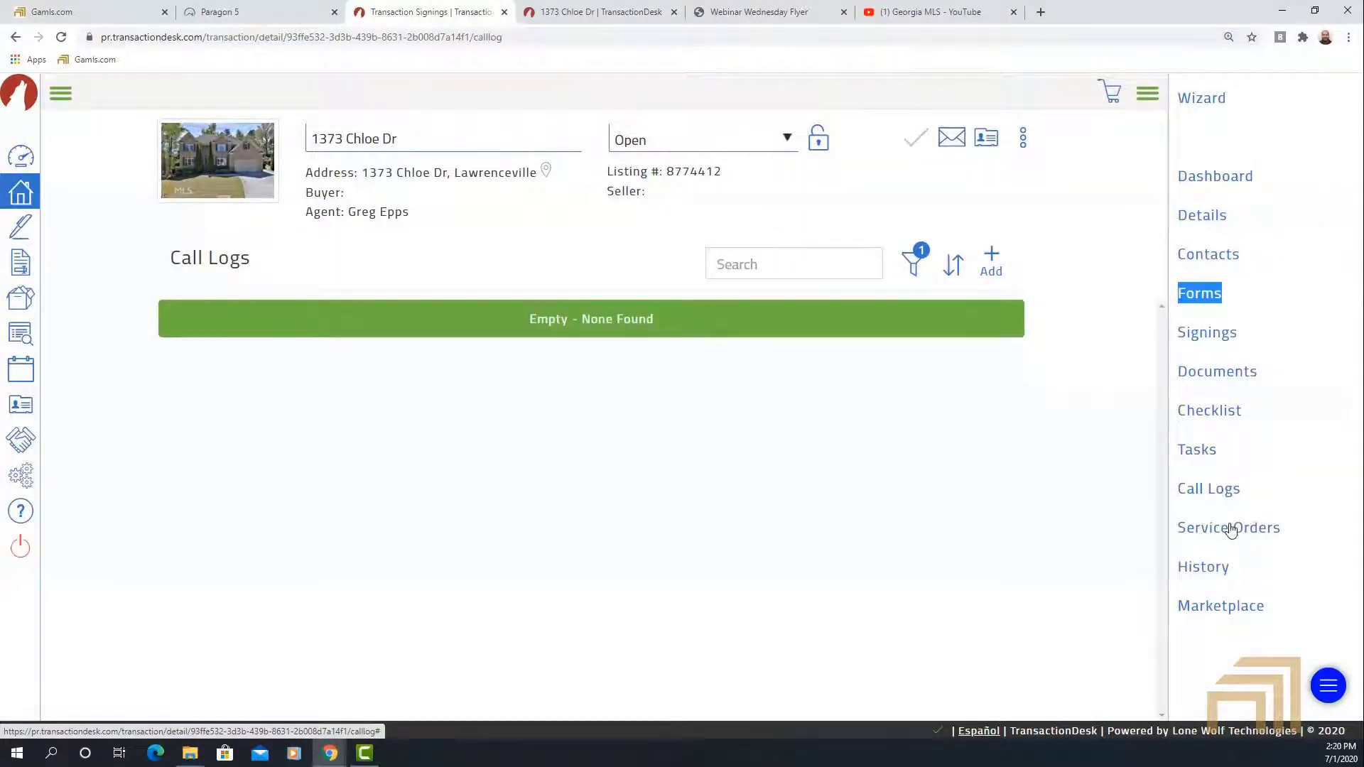
click(1194, 524)
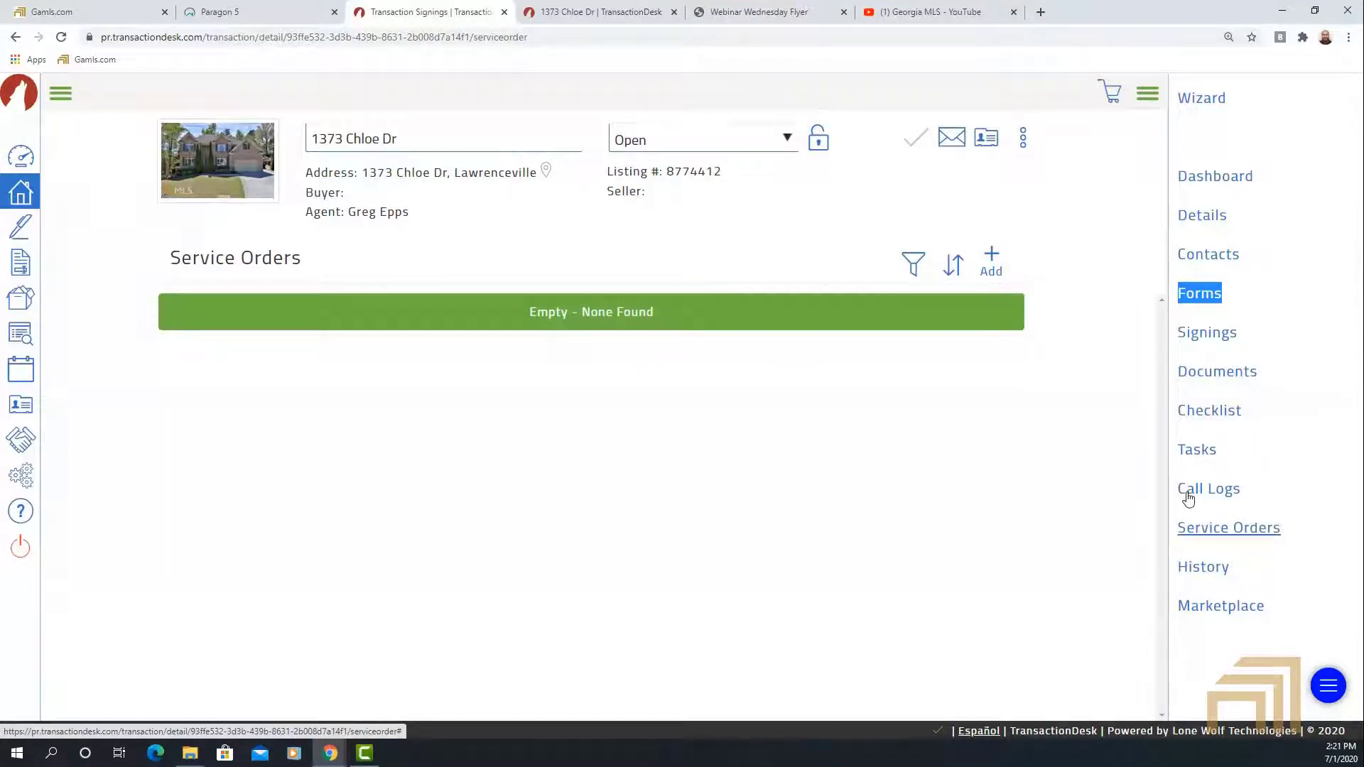
click(1205, 540)
click(1199, 568)
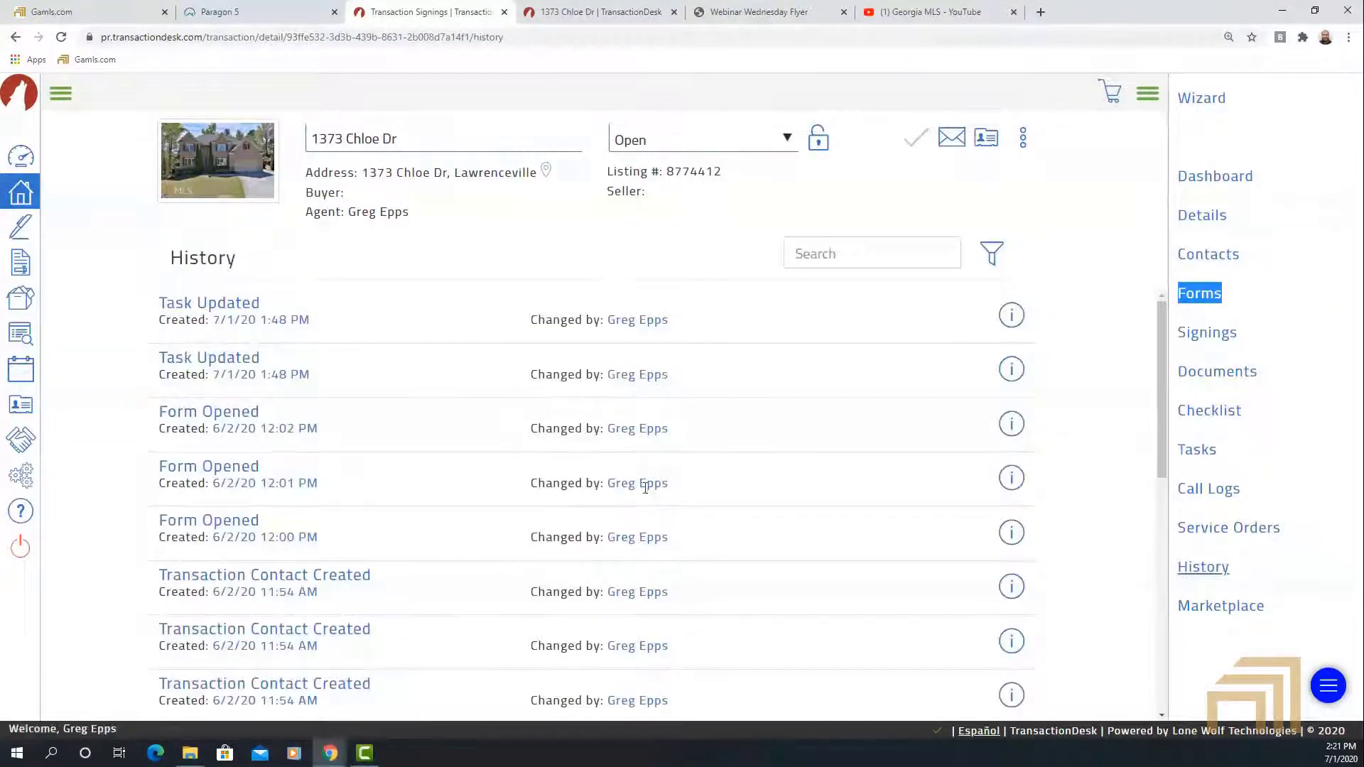
Examine the transaction's history entries down to the oldest one and return to the most recent.
scroll(700, 439, down, 1)
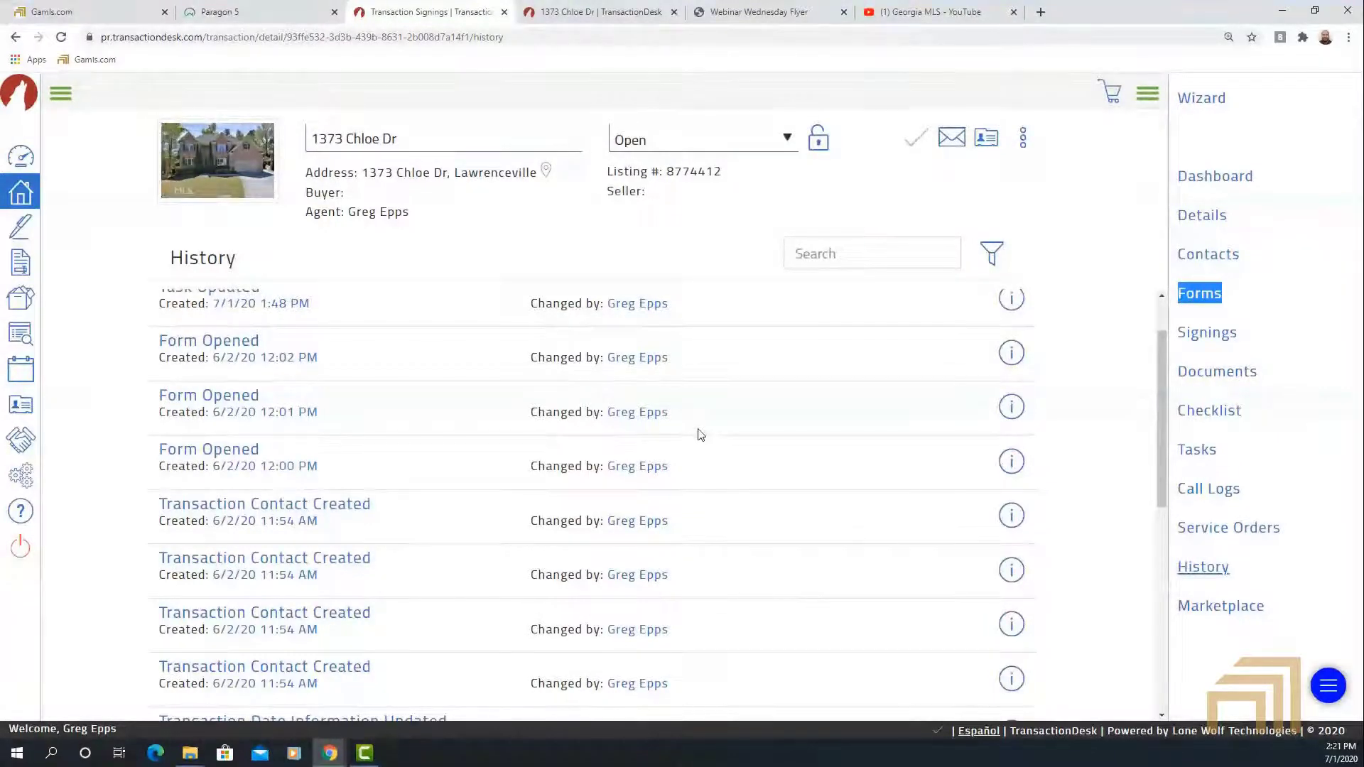
scroll(682, 444, down, 1)
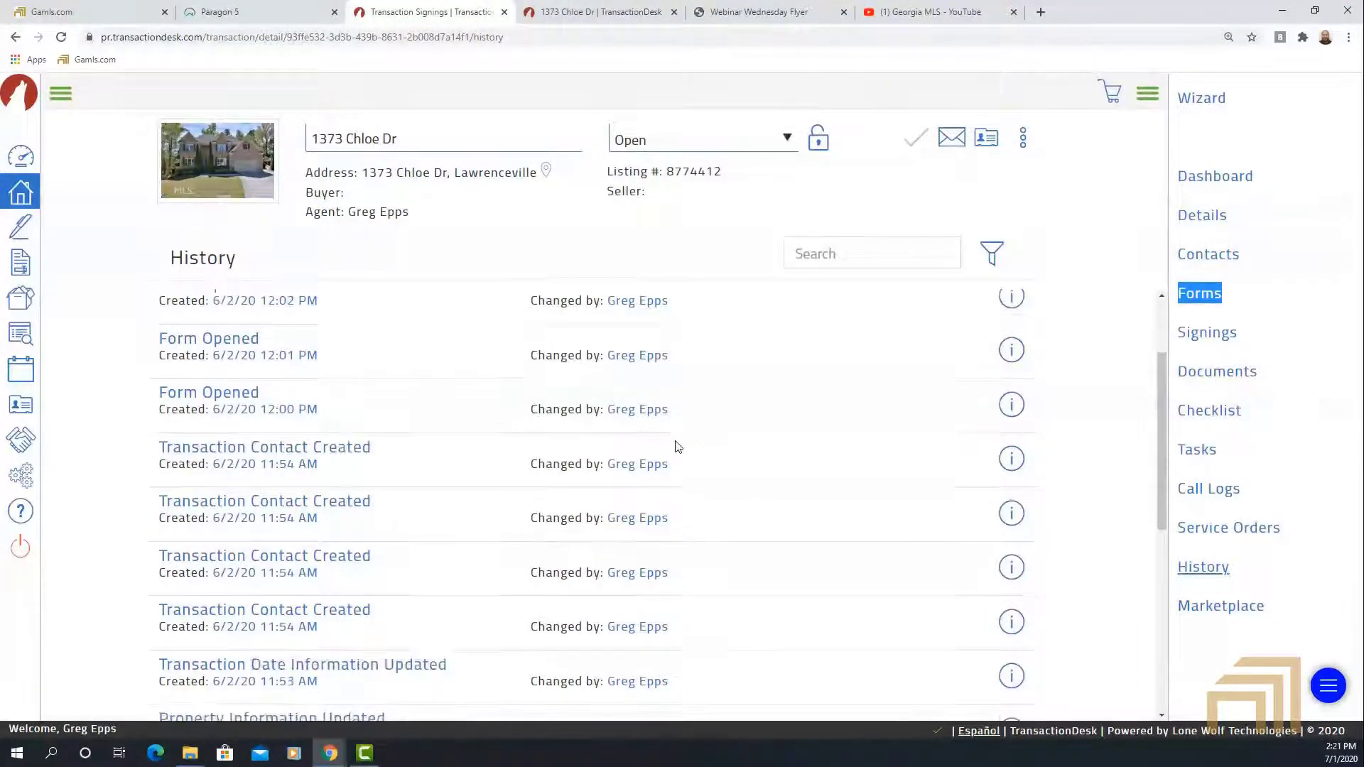
scroll(676, 448, up, 2)
scroll(672, 442, down, 2)
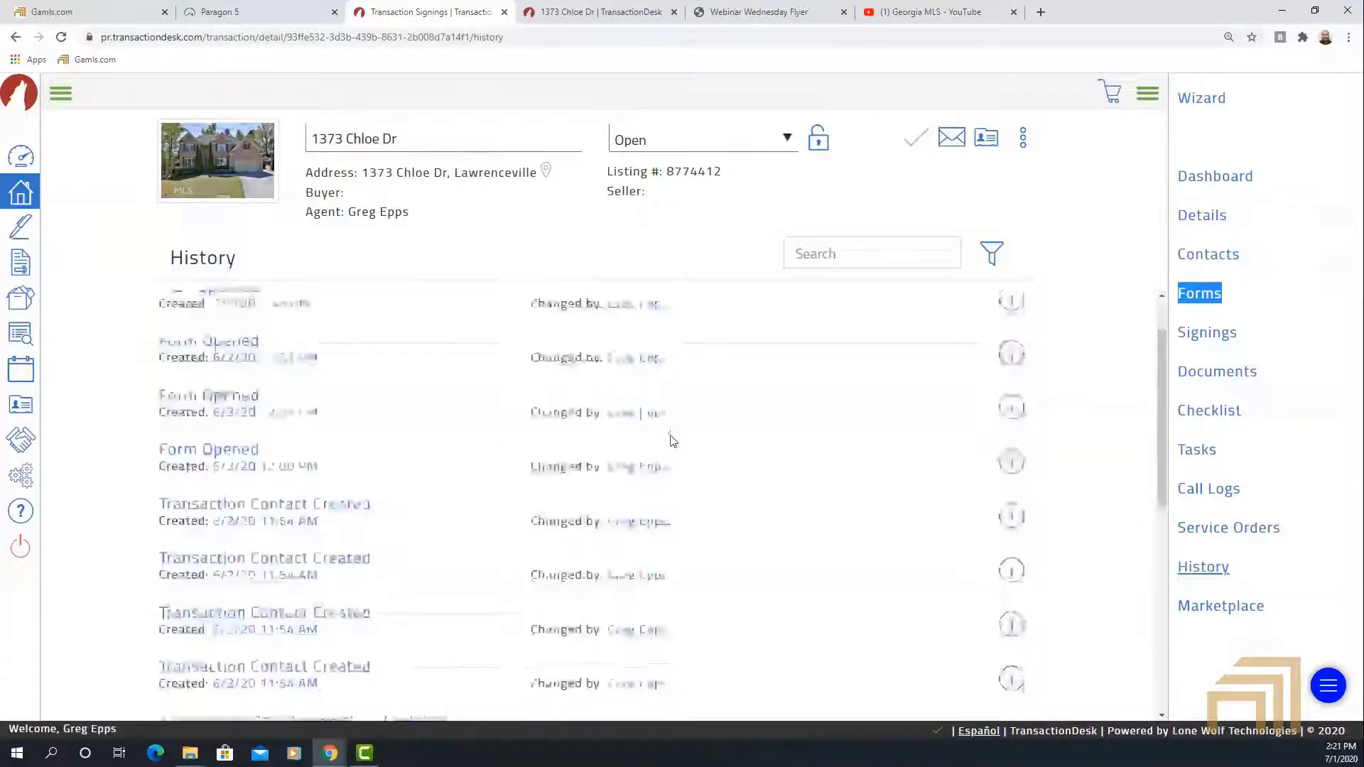
scroll(669, 443, down, 3)
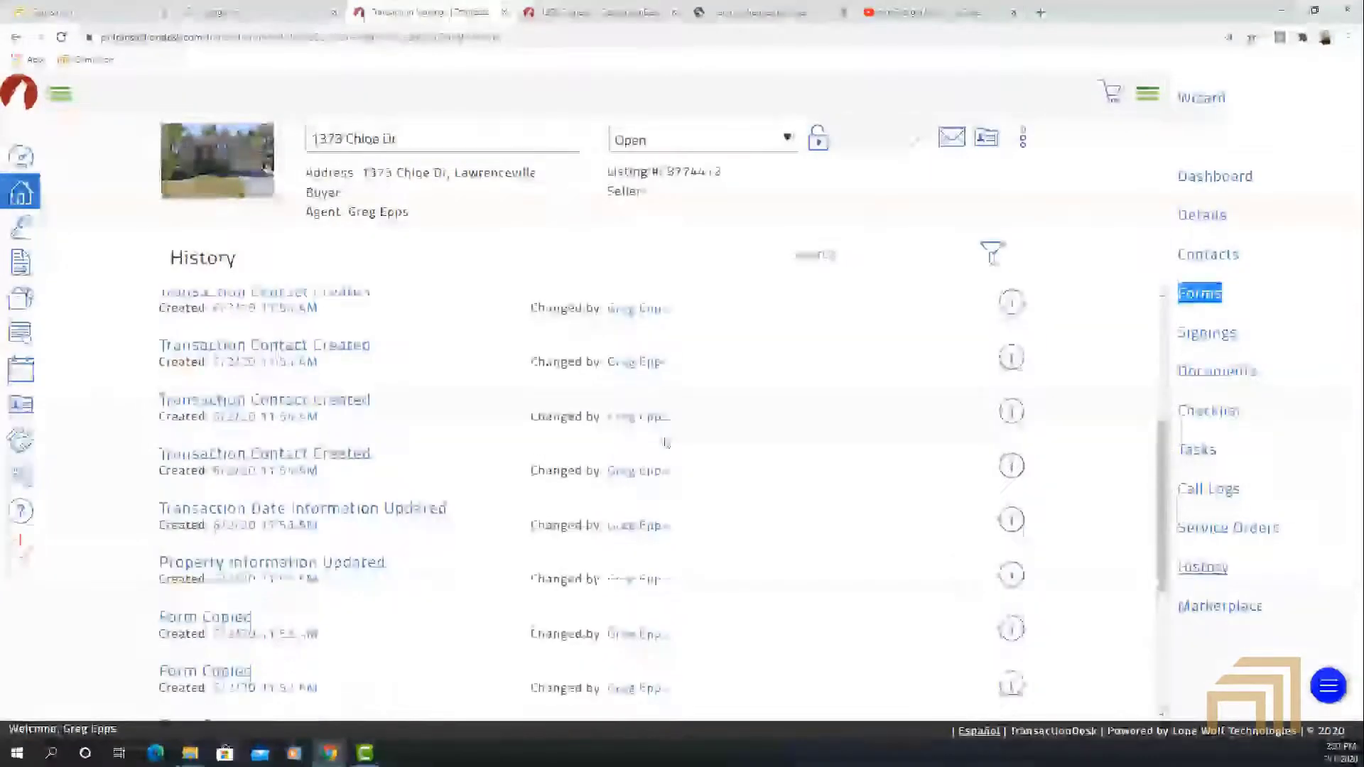
scroll(665, 442, down, 4)
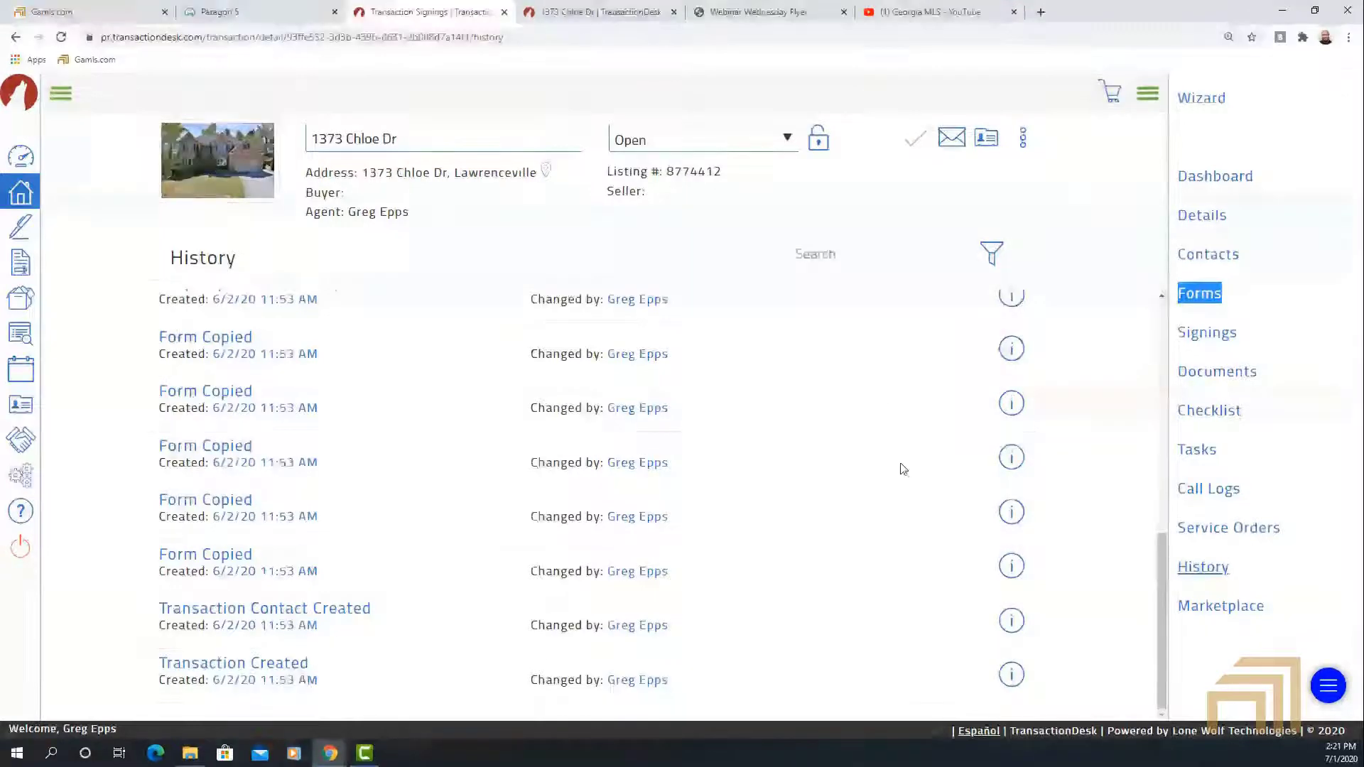
scroll(896, 462, up, 10)
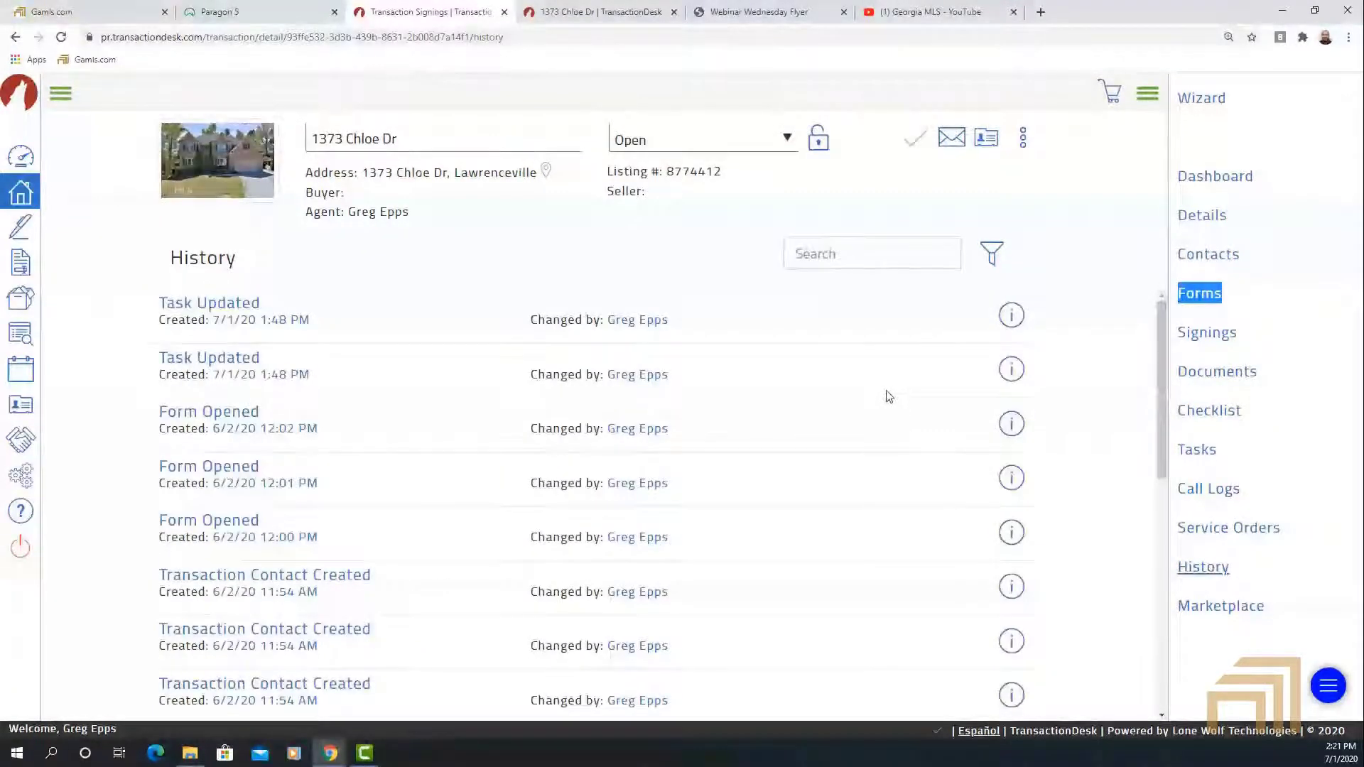
Go back to the full list of transactions and enter its search field.
mouse_move(97, 185)
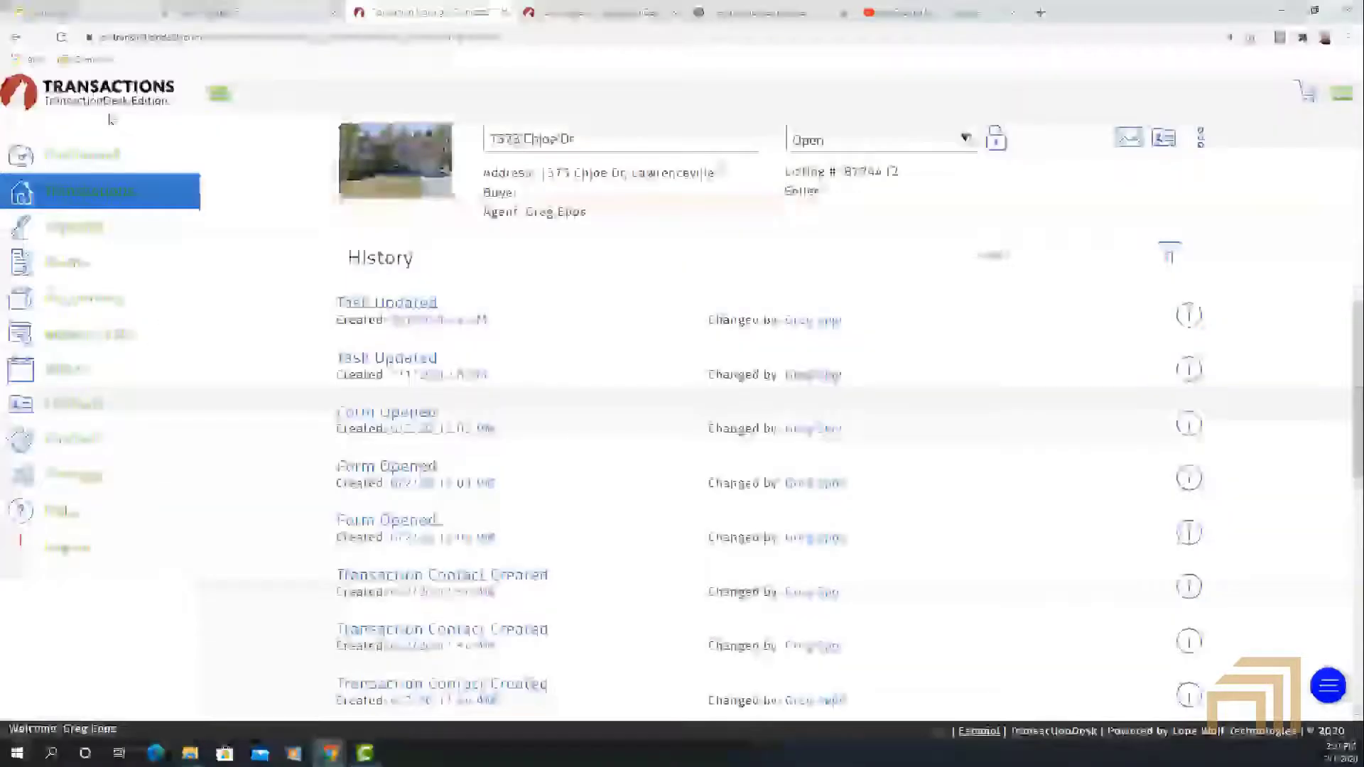
click(97, 186)
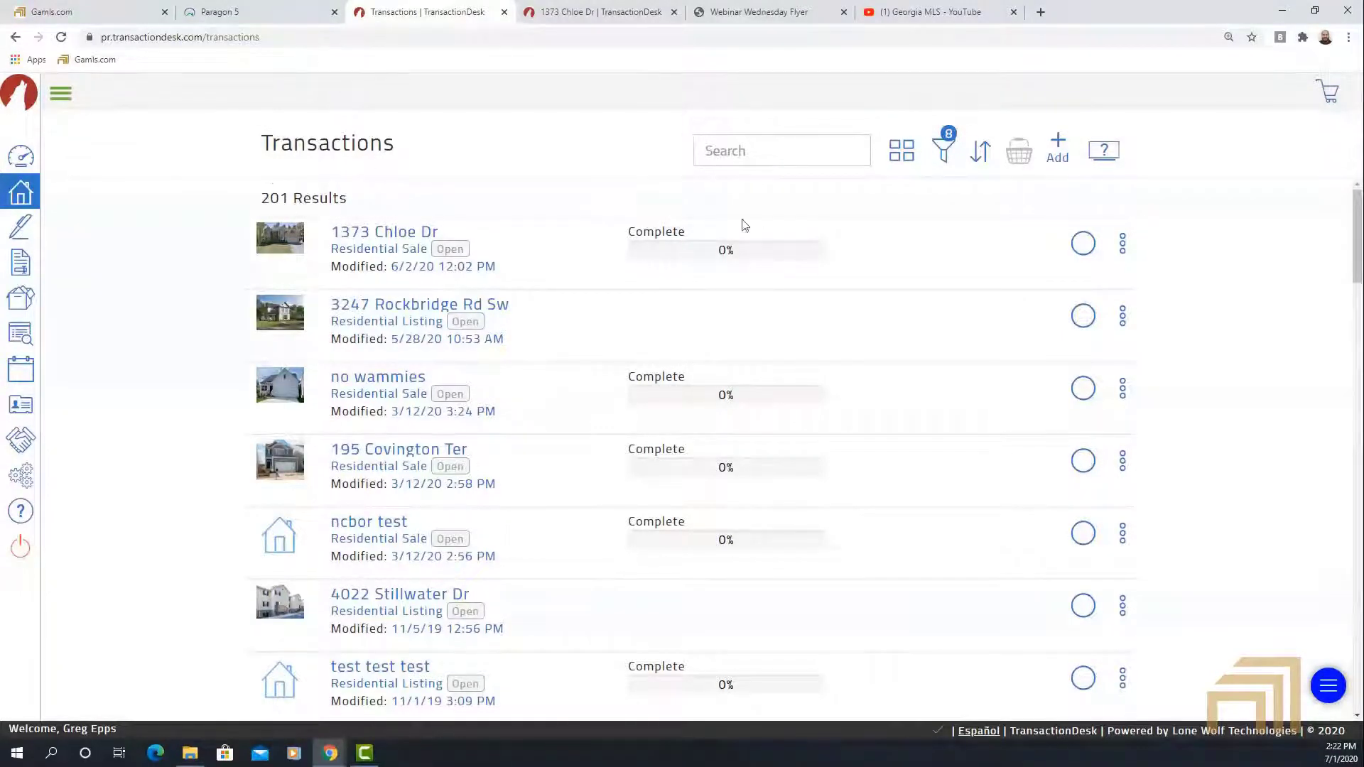
drag(247, 143, 415, 151)
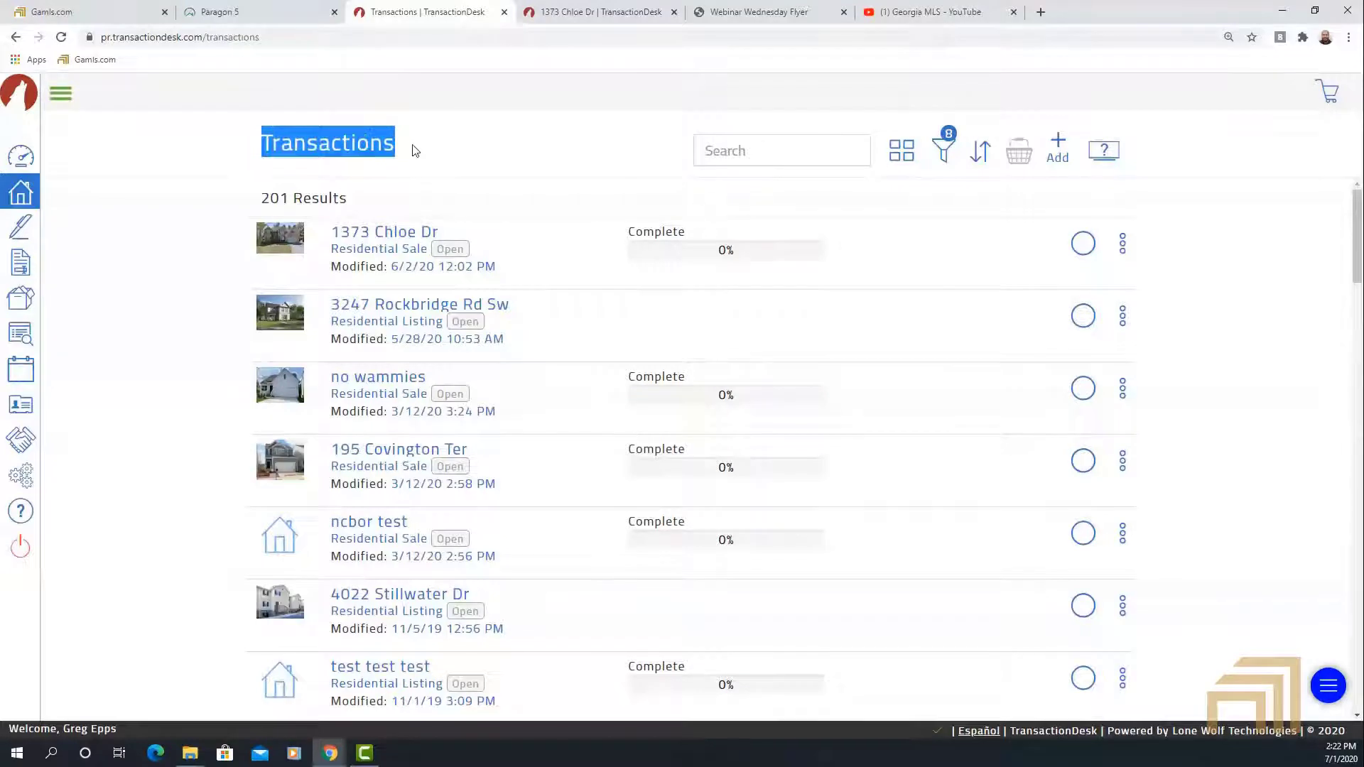
click(707, 150)
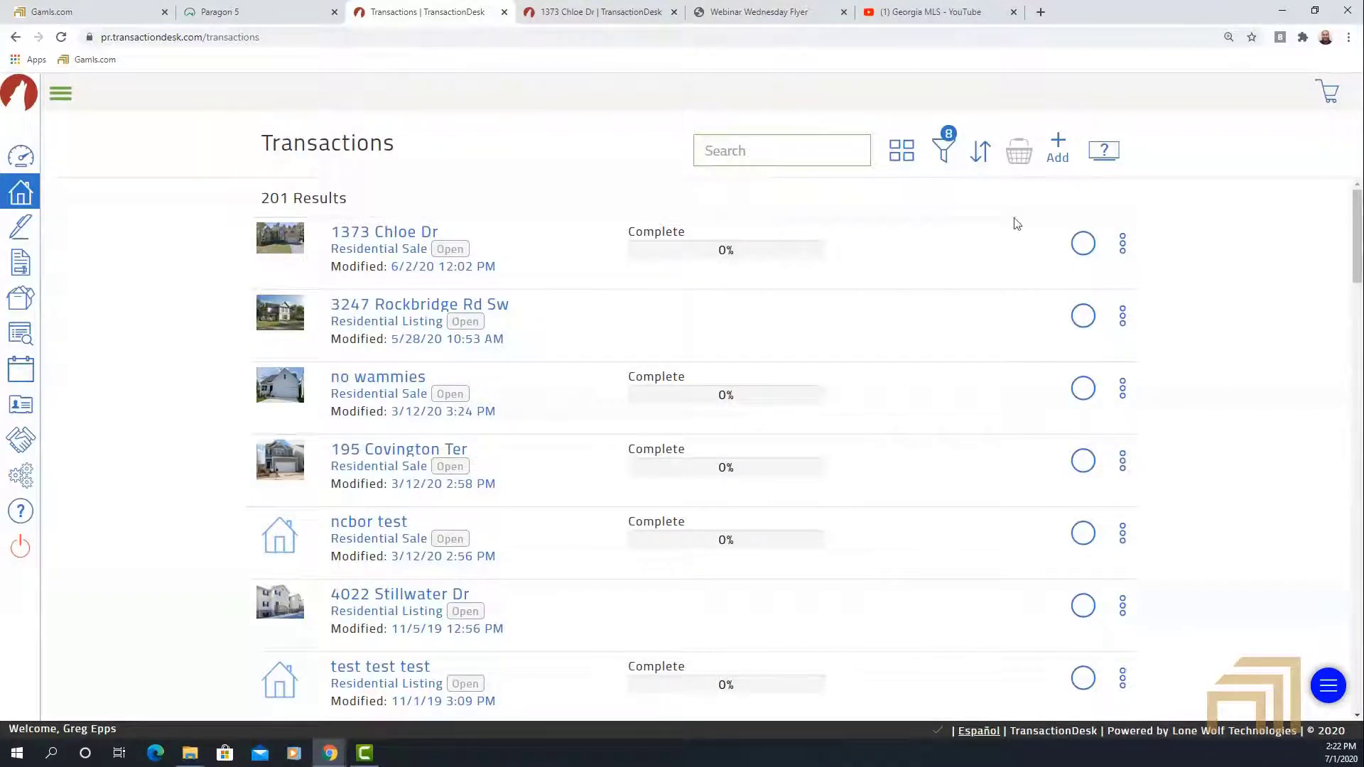
View the filter options and the sort options available for the transactions list.
click(942, 155)
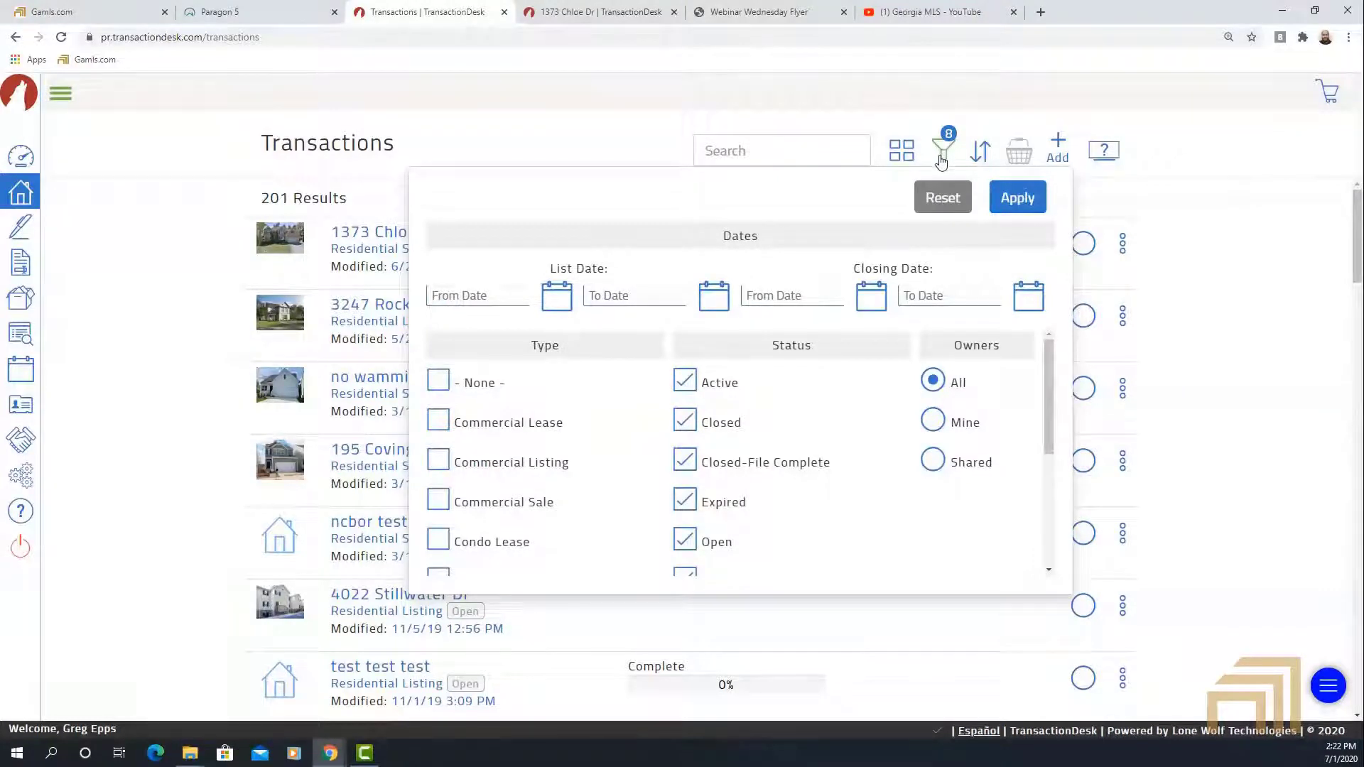
drag(741, 384, 700, 383)
drag(742, 424, 706, 424)
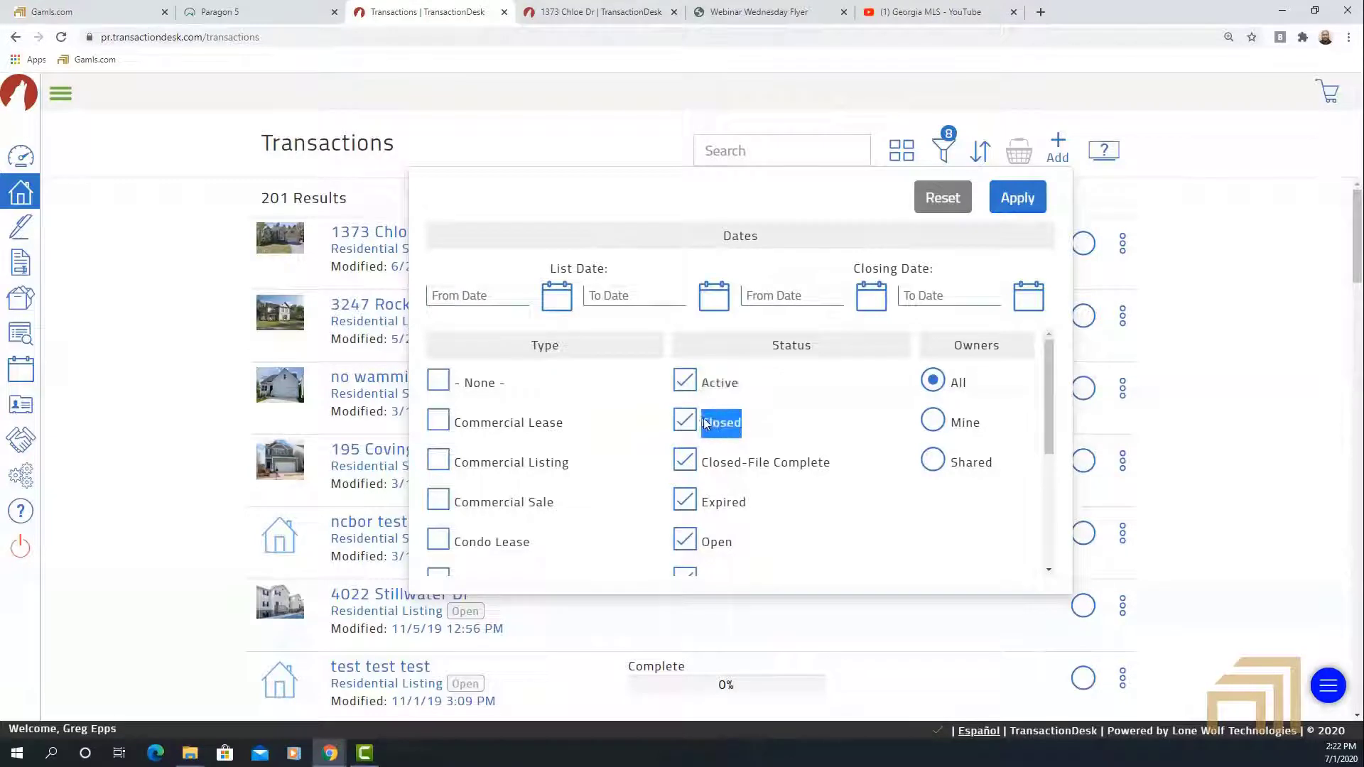
click(610, 153)
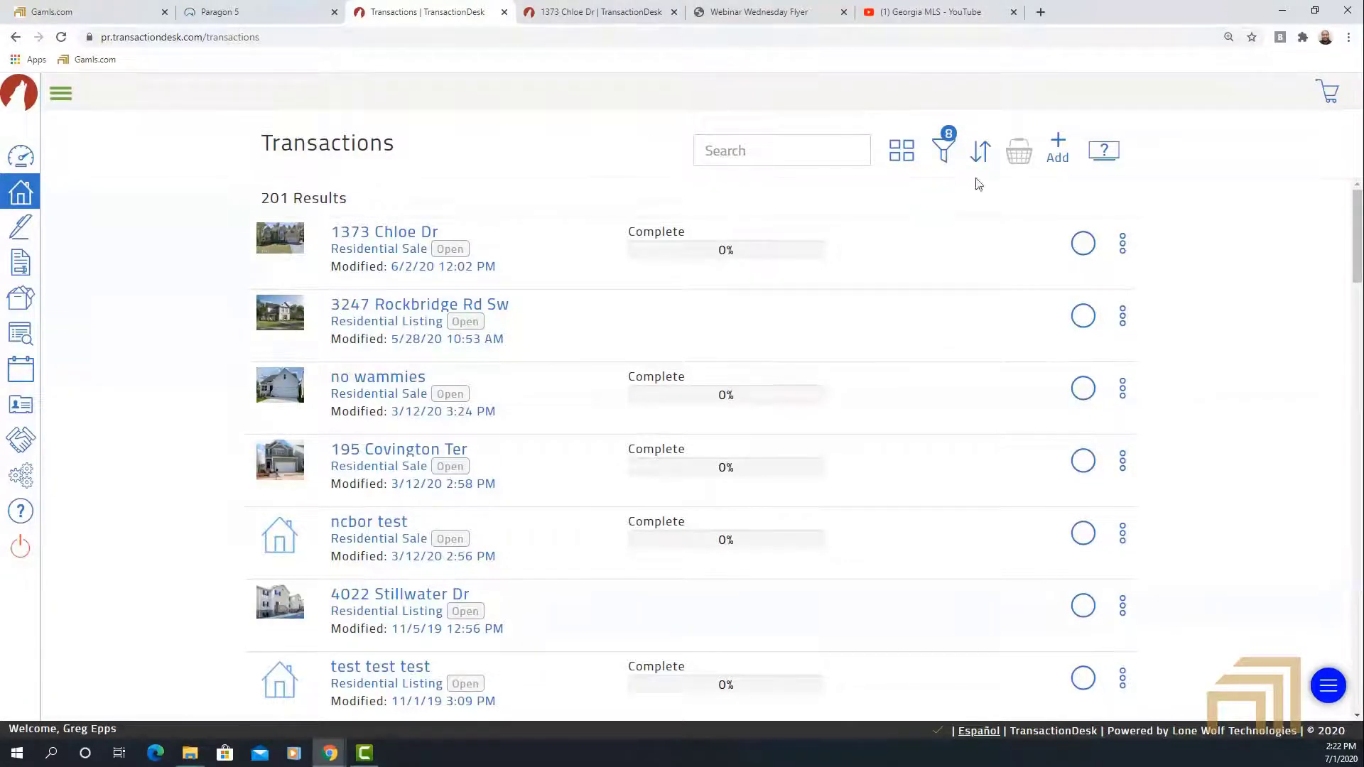
click(980, 153)
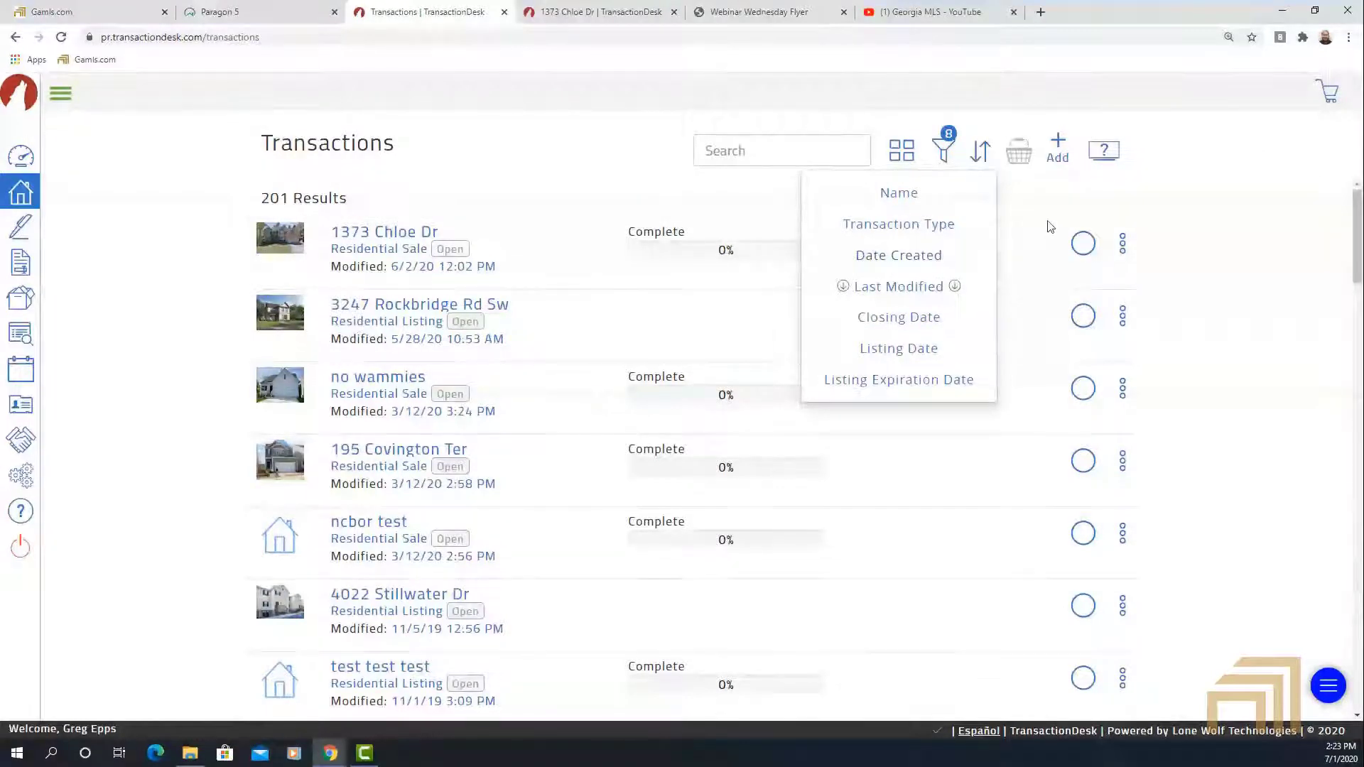
drag(1047, 222, 1017, 207)
click(892, 250)
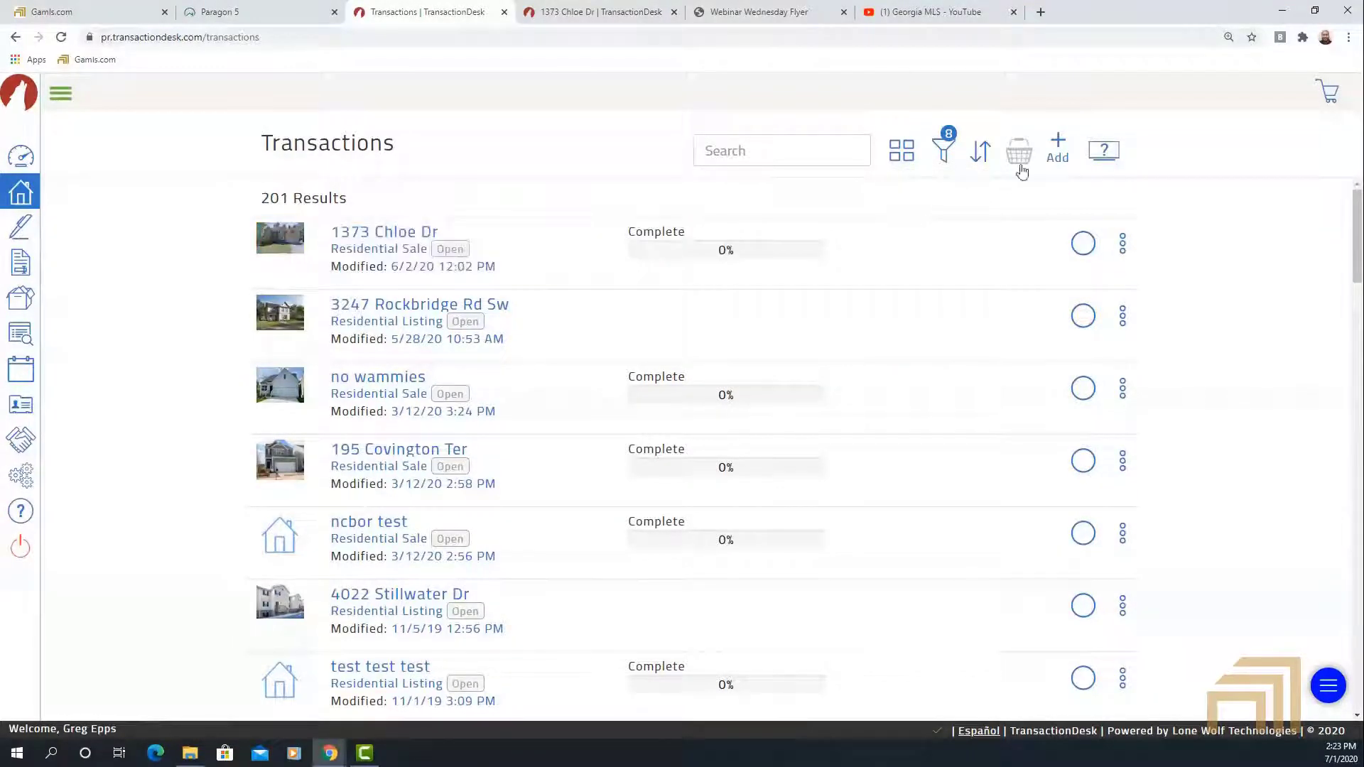
Start a new transaction named "You guys are great! 2020" and view the available transaction types.
click(1058, 145)
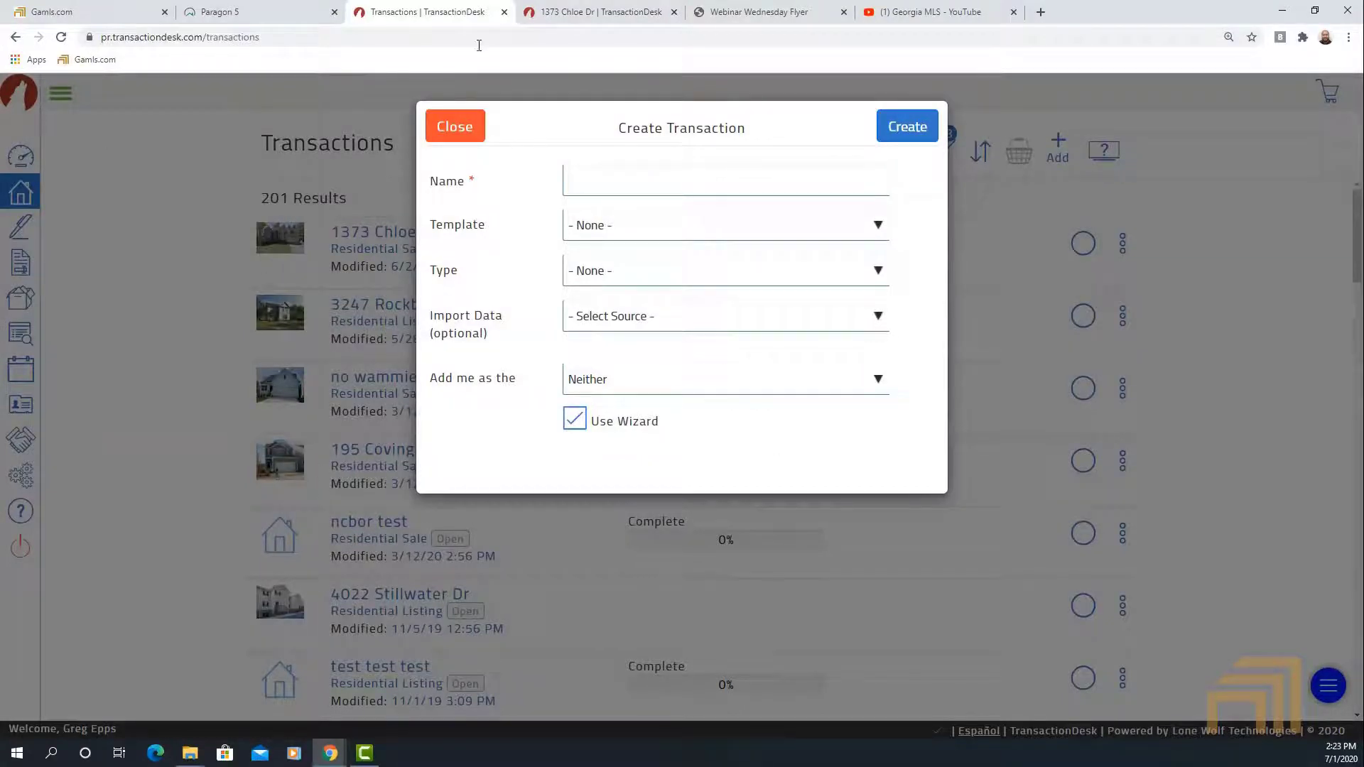
click(597, 186)
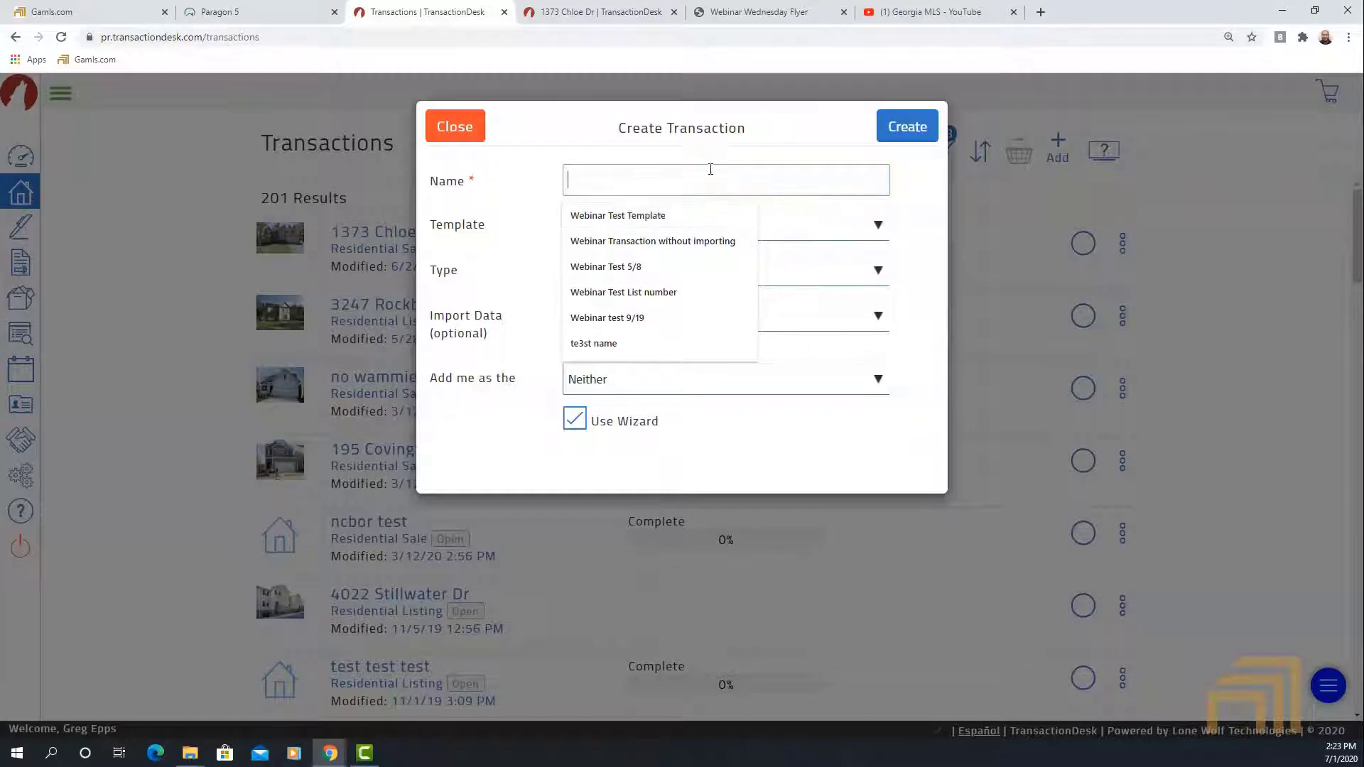
text(You guys)
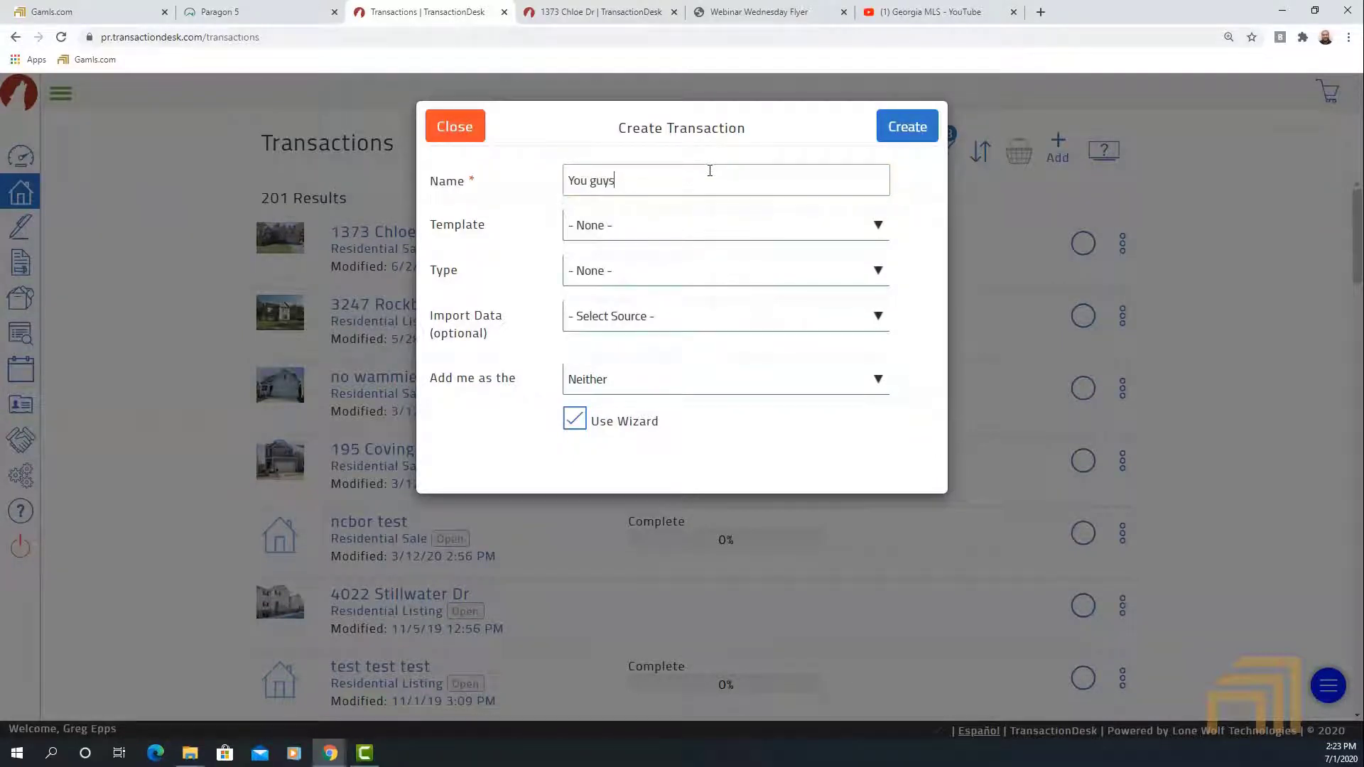
text( are great! 2020)
click(595, 271)
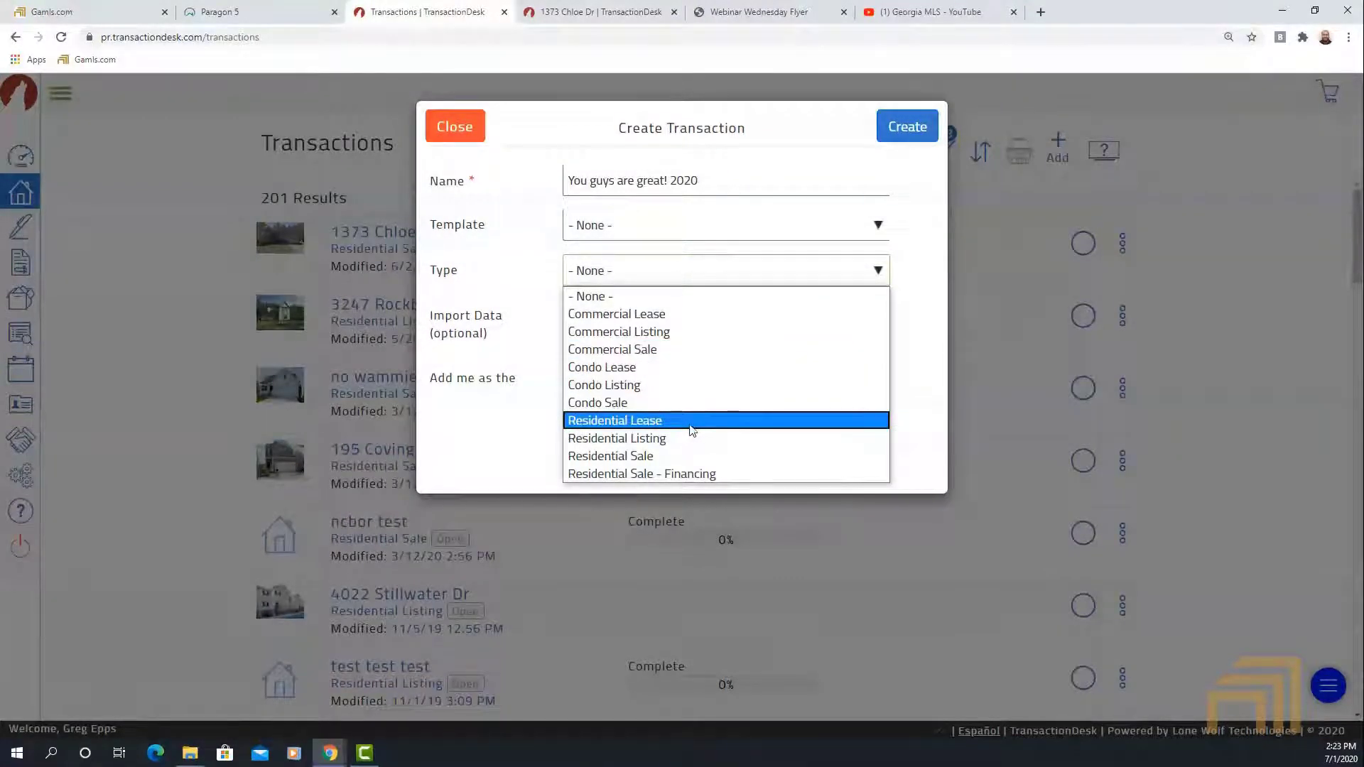
click(534, 343)
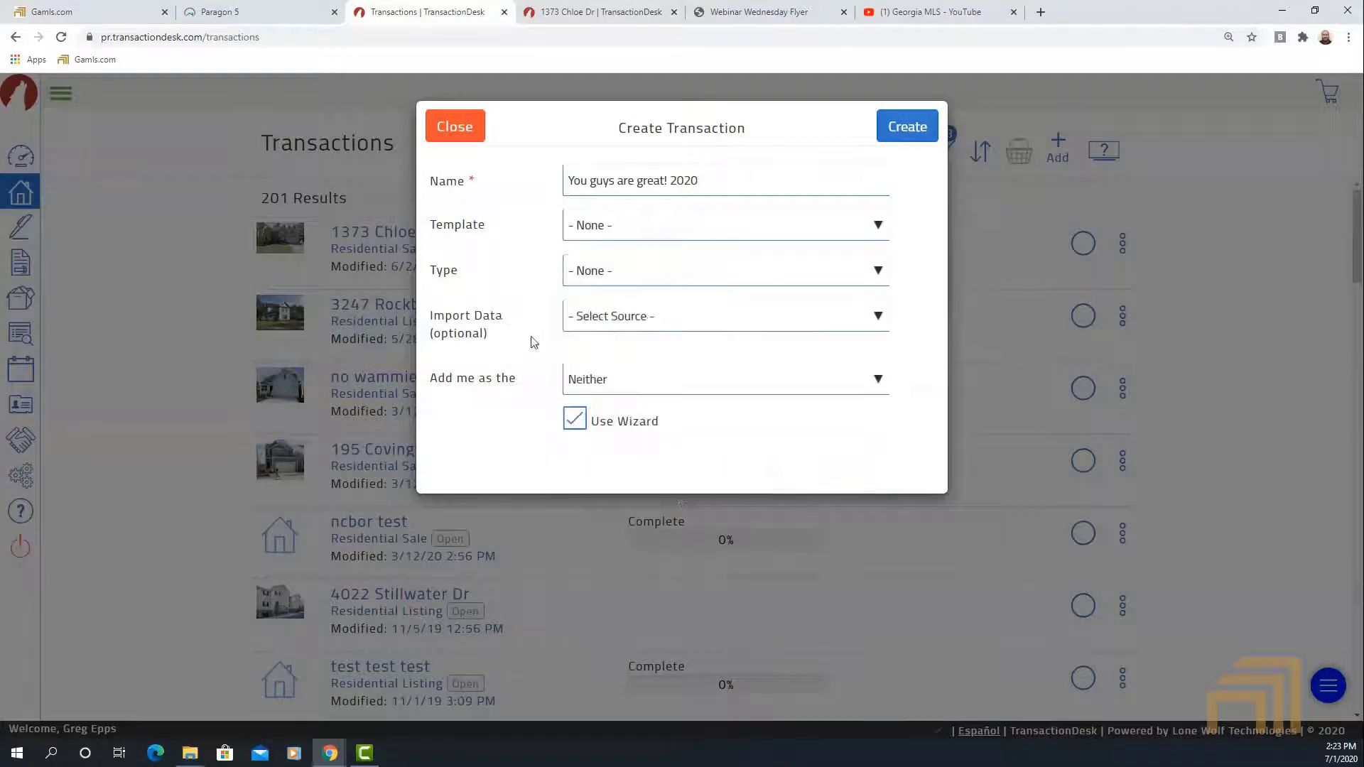
Choose Georgia MLS as the new transaction's import source, view the MLS number field, and close the form without creating the transaction.
click(621, 318)
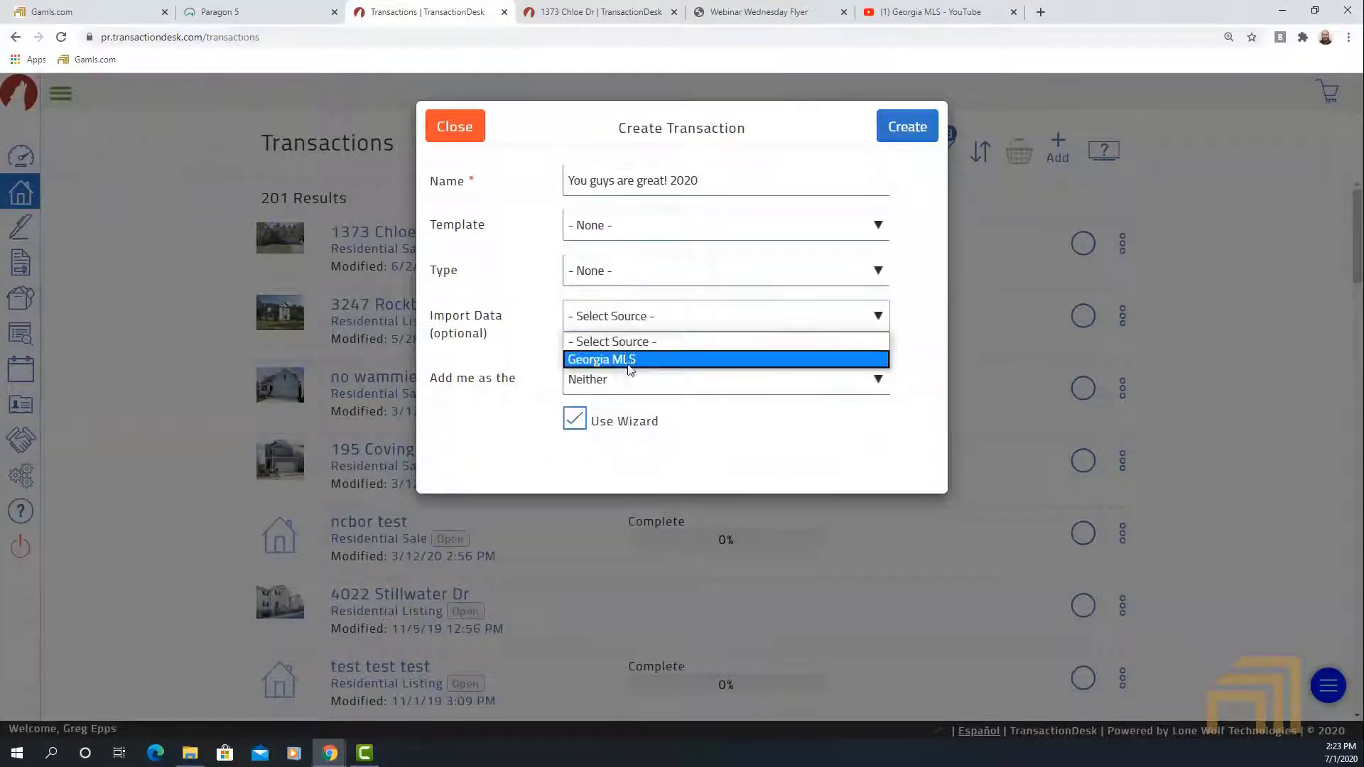
click(503, 323)
drag(508, 321, 436, 320)
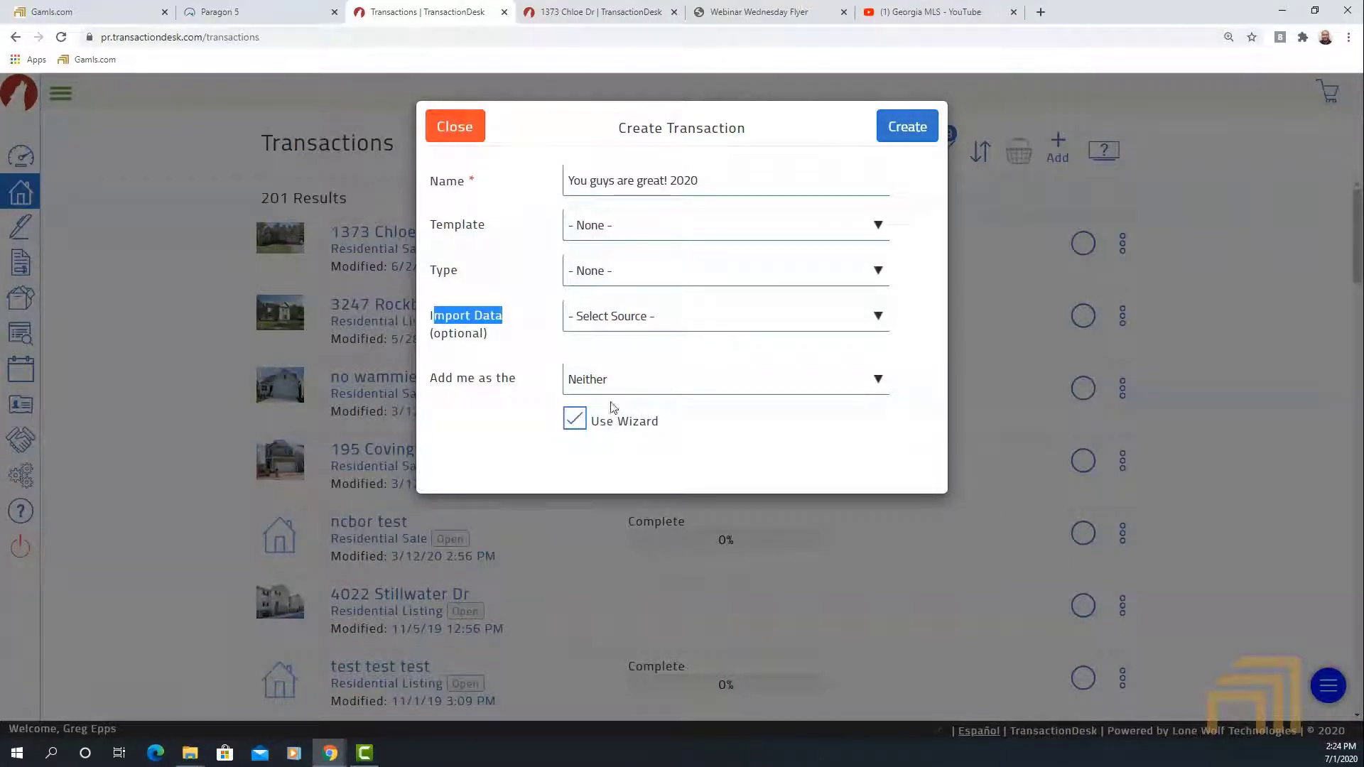
click(489, 338)
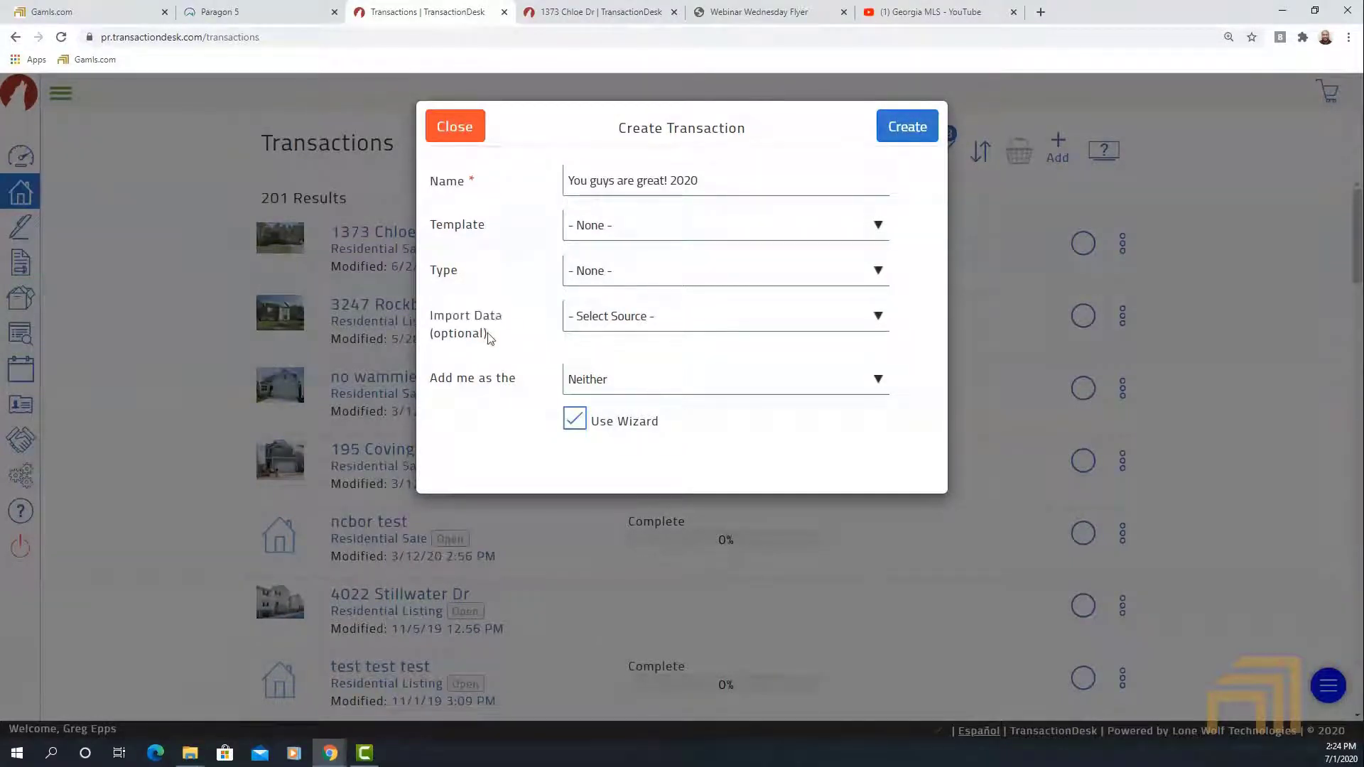
click(626, 325)
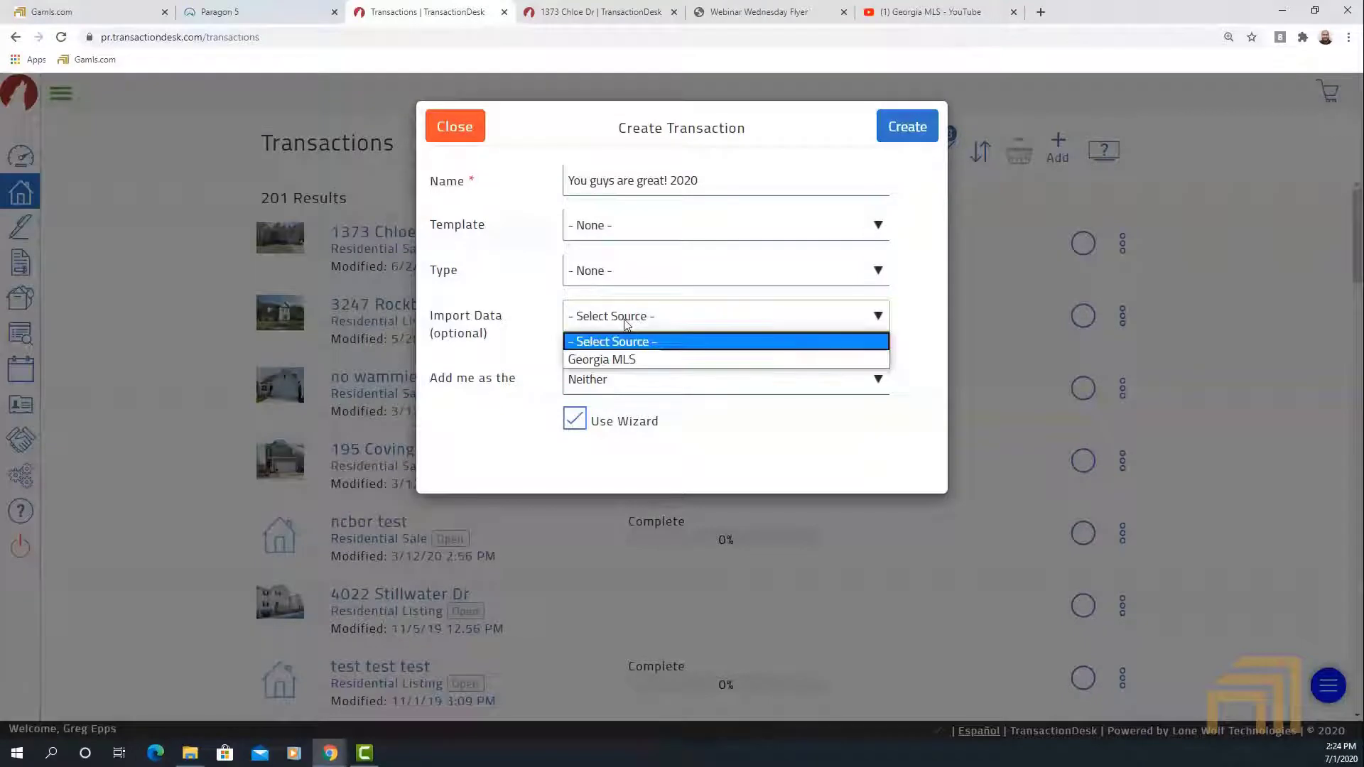
click(640, 360)
click(640, 363)
click(637, 359)
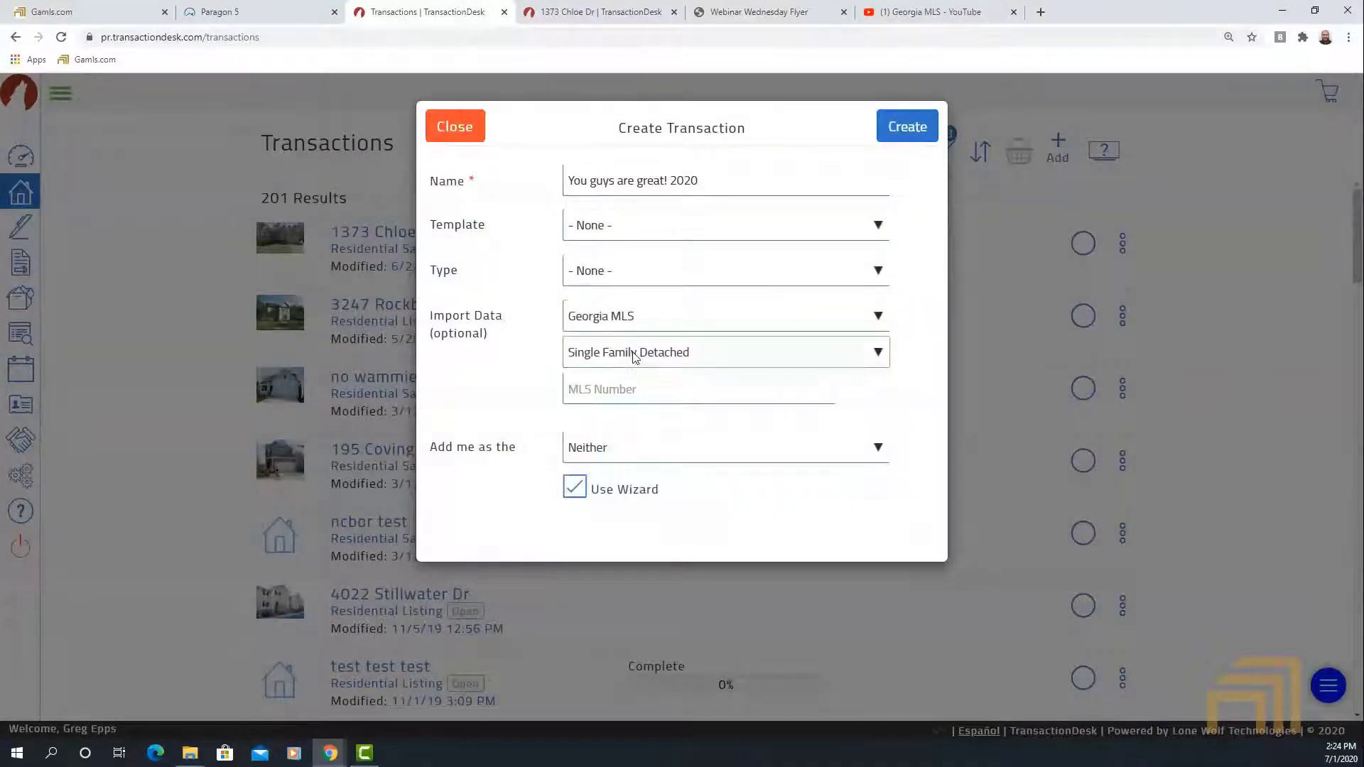
click(647, 389)
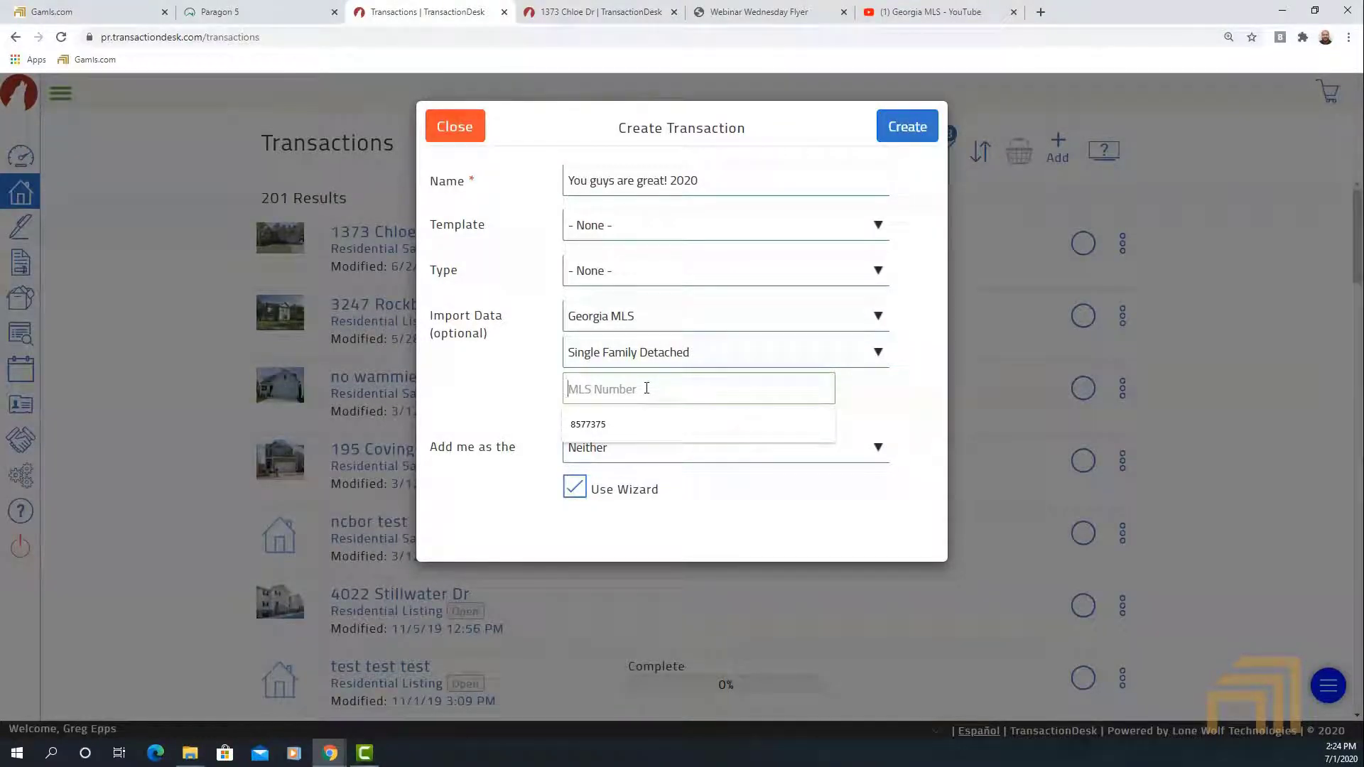
click(455, 411)
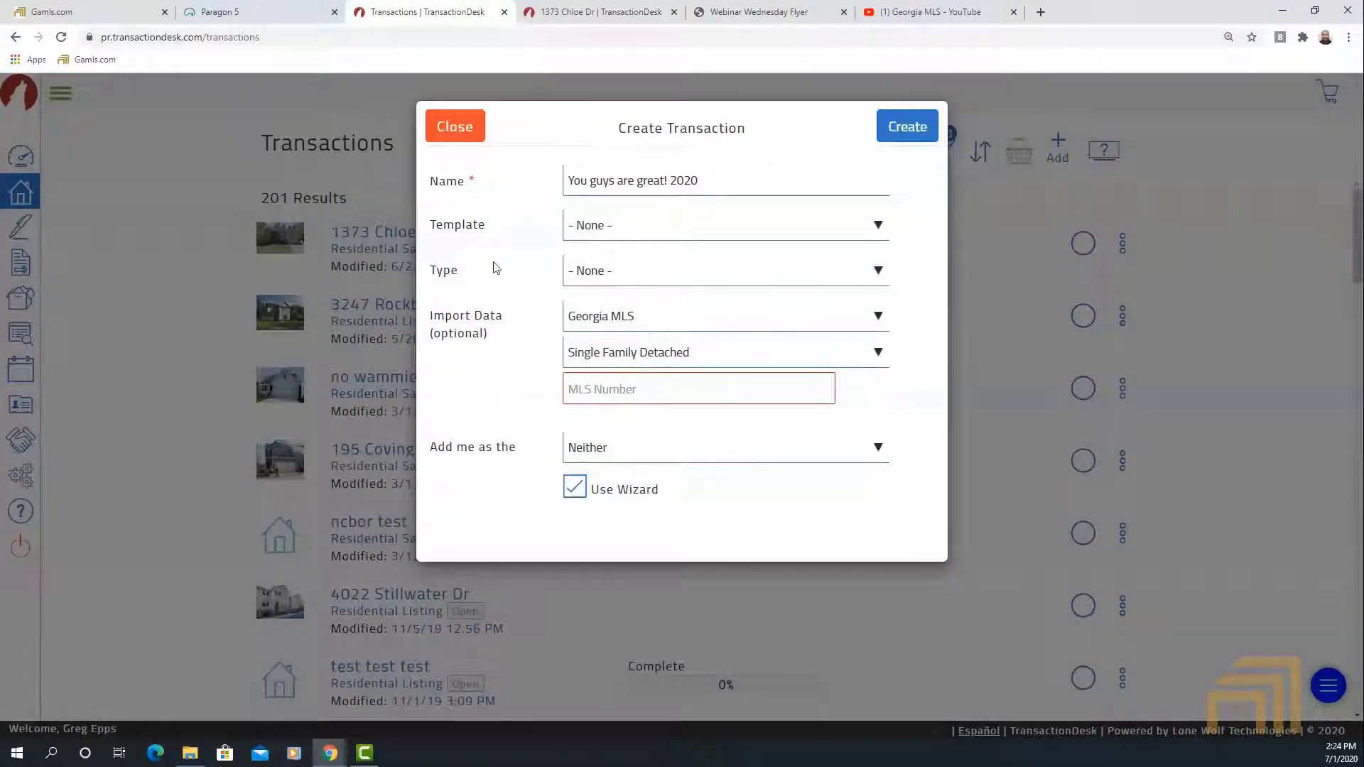
drag(494, 226, 430, 228)
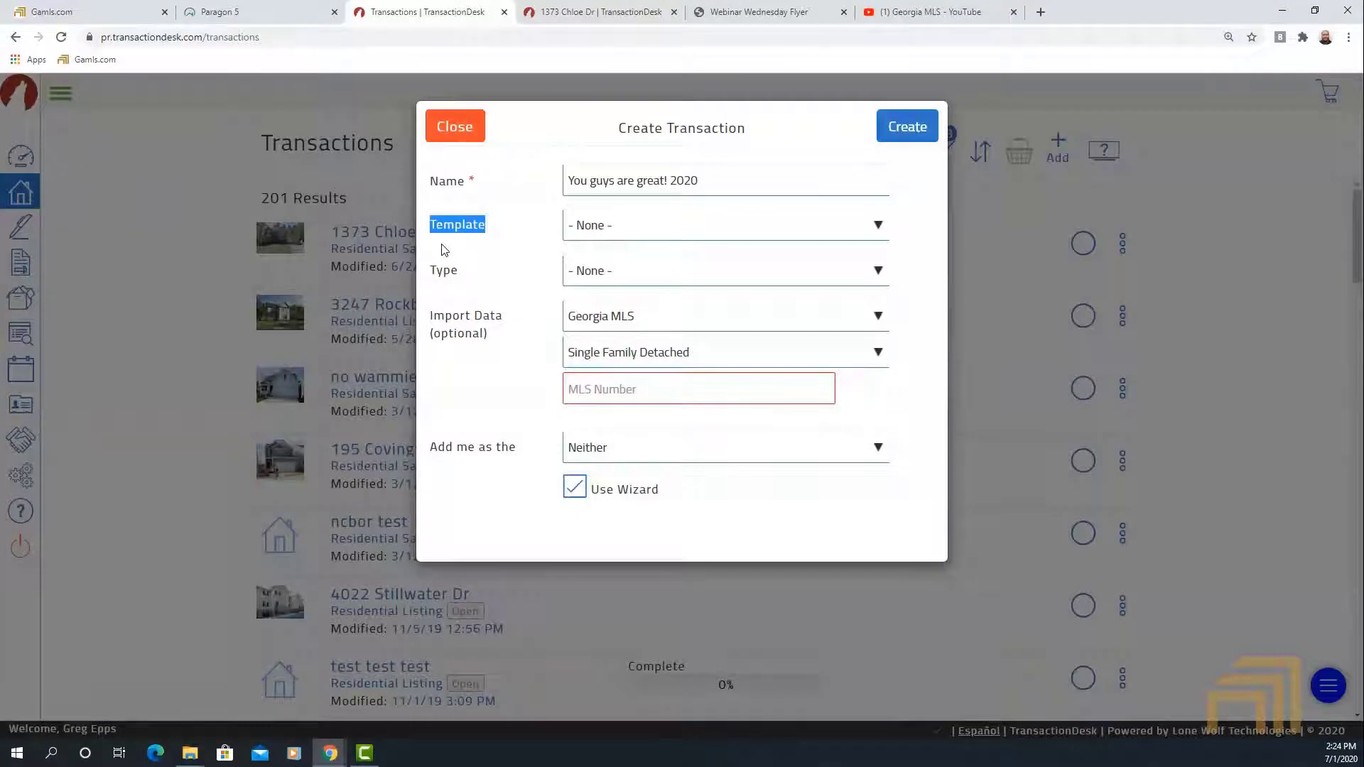
click(447, 129)
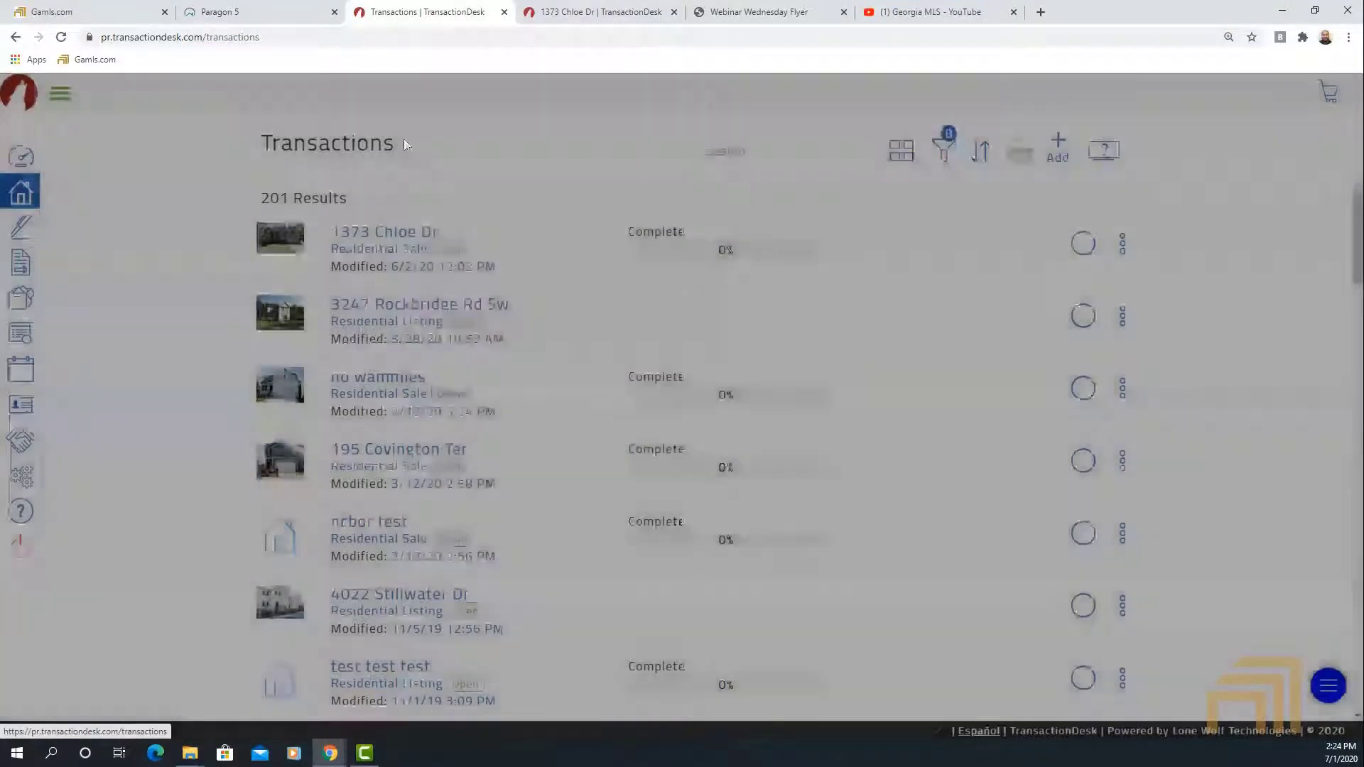
Open the Transaction Templates page in the settings.
click(60, 93)
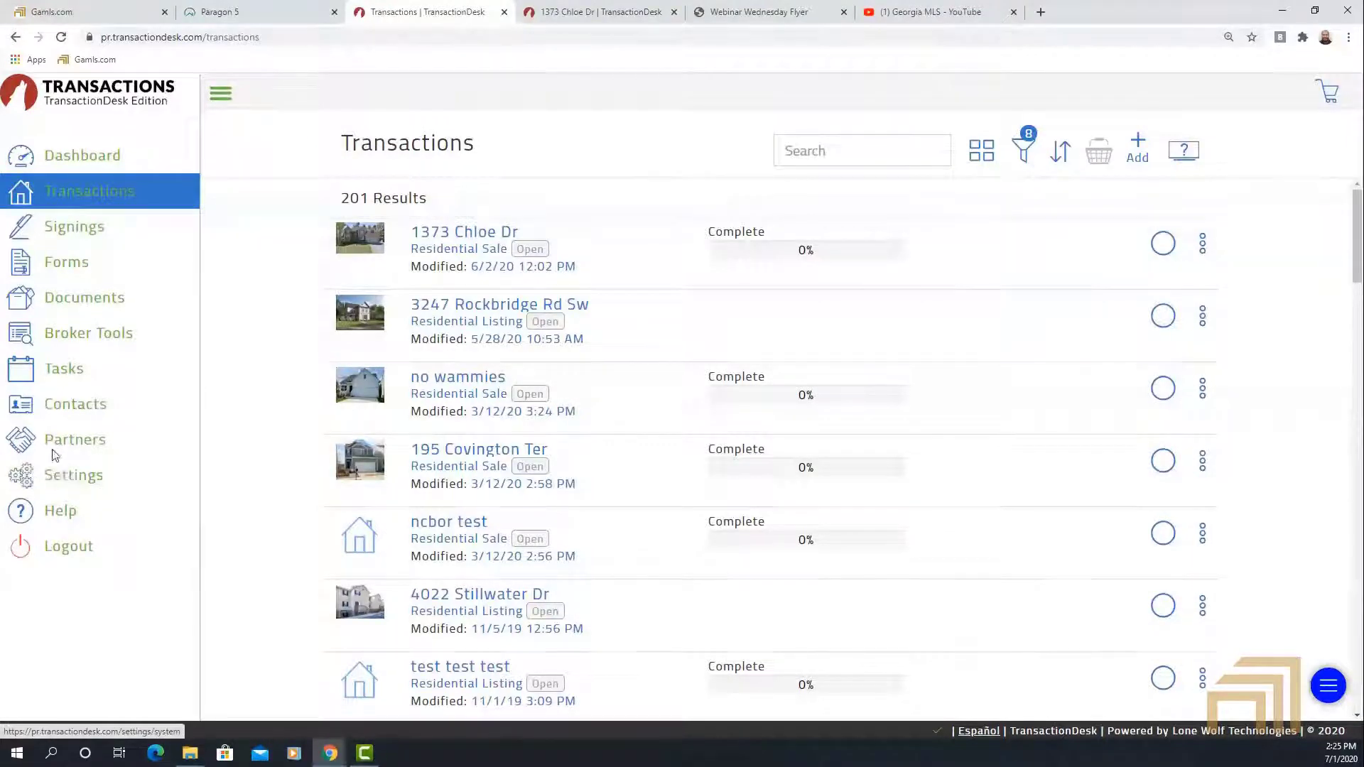
click(74, 478)
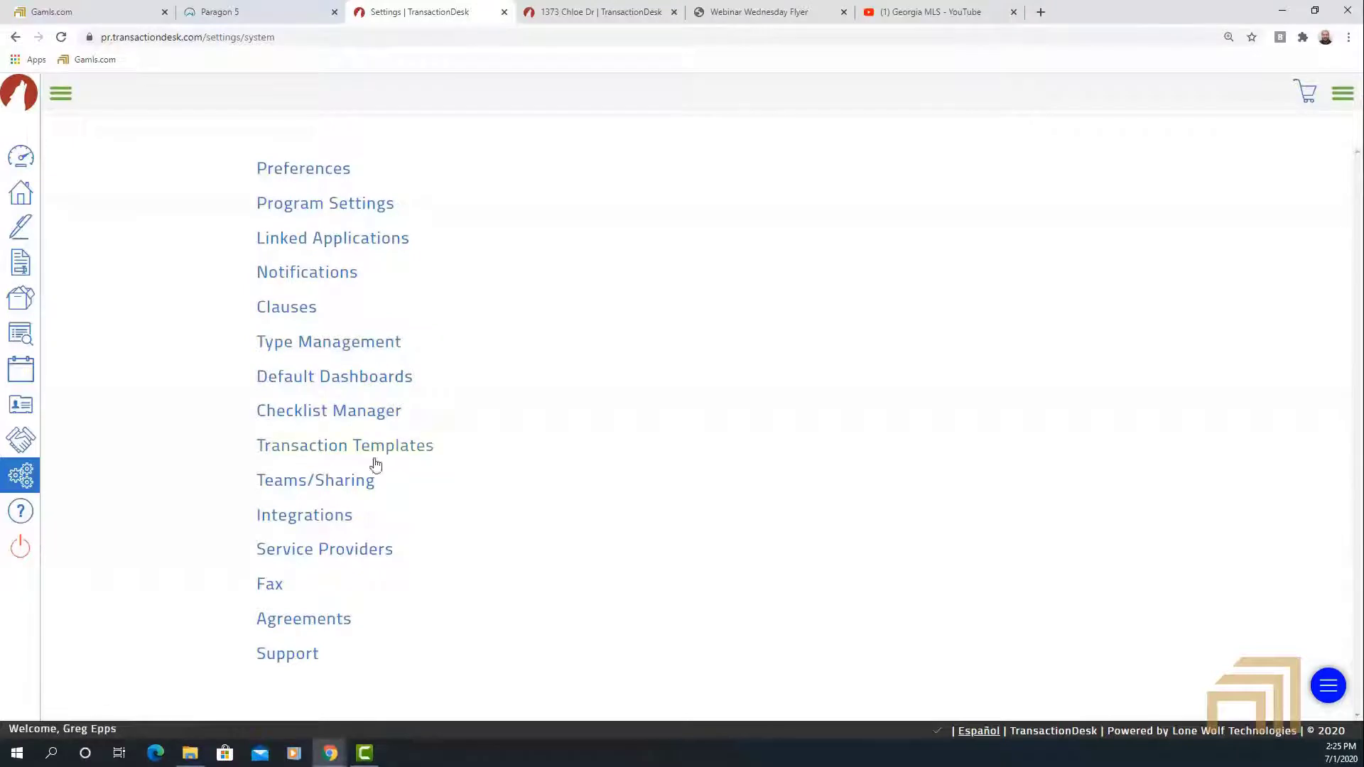
drag(451, 447, 256, 446)
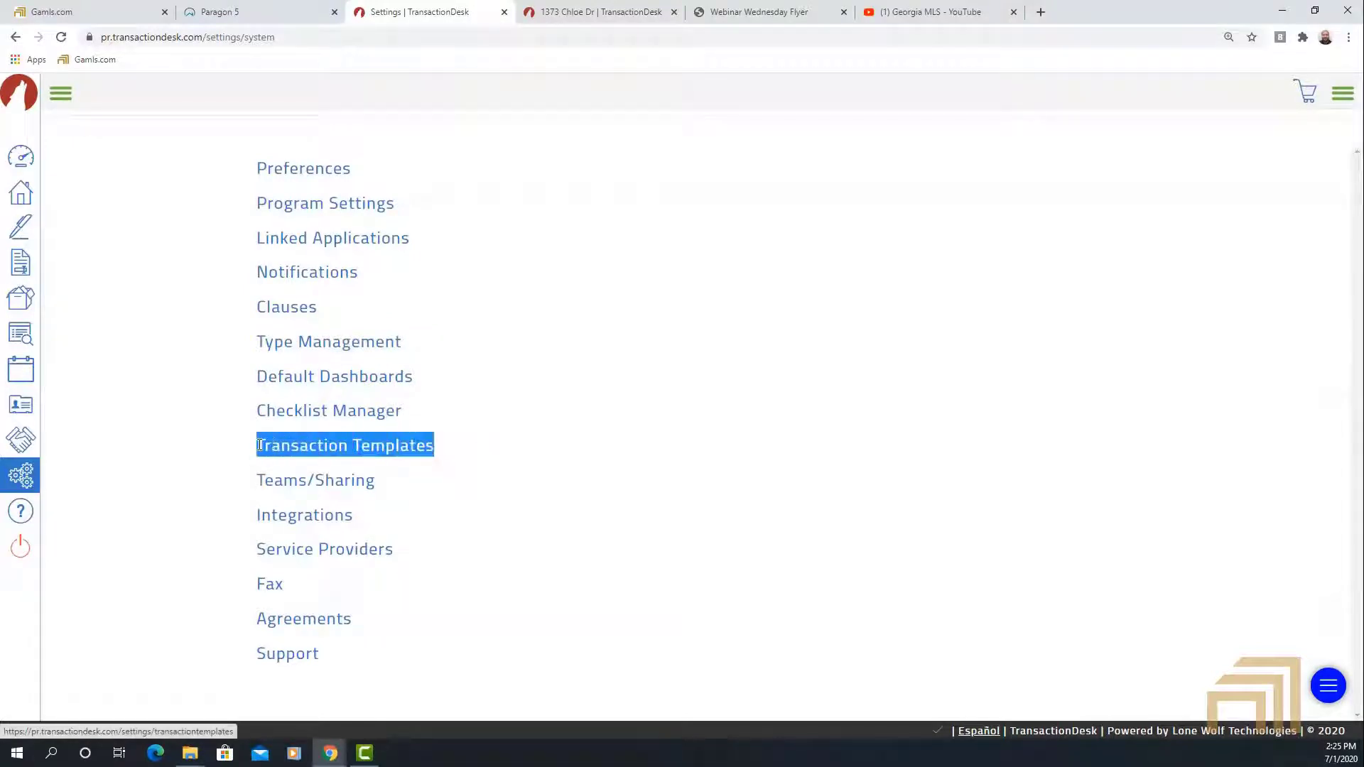
click(371, 449)
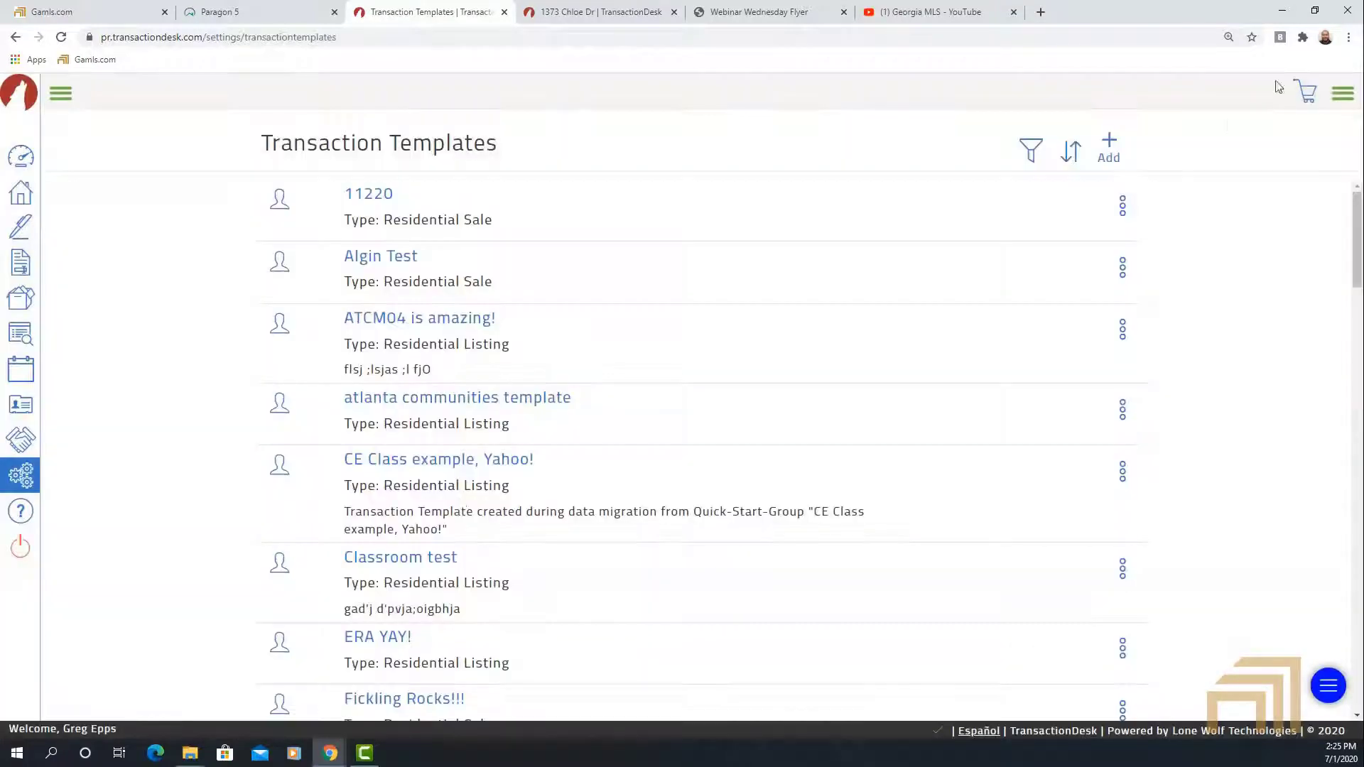
Create and save a Personal transaction template named "Webinar test template" with the type Residential Listing.
click(1110, 147)
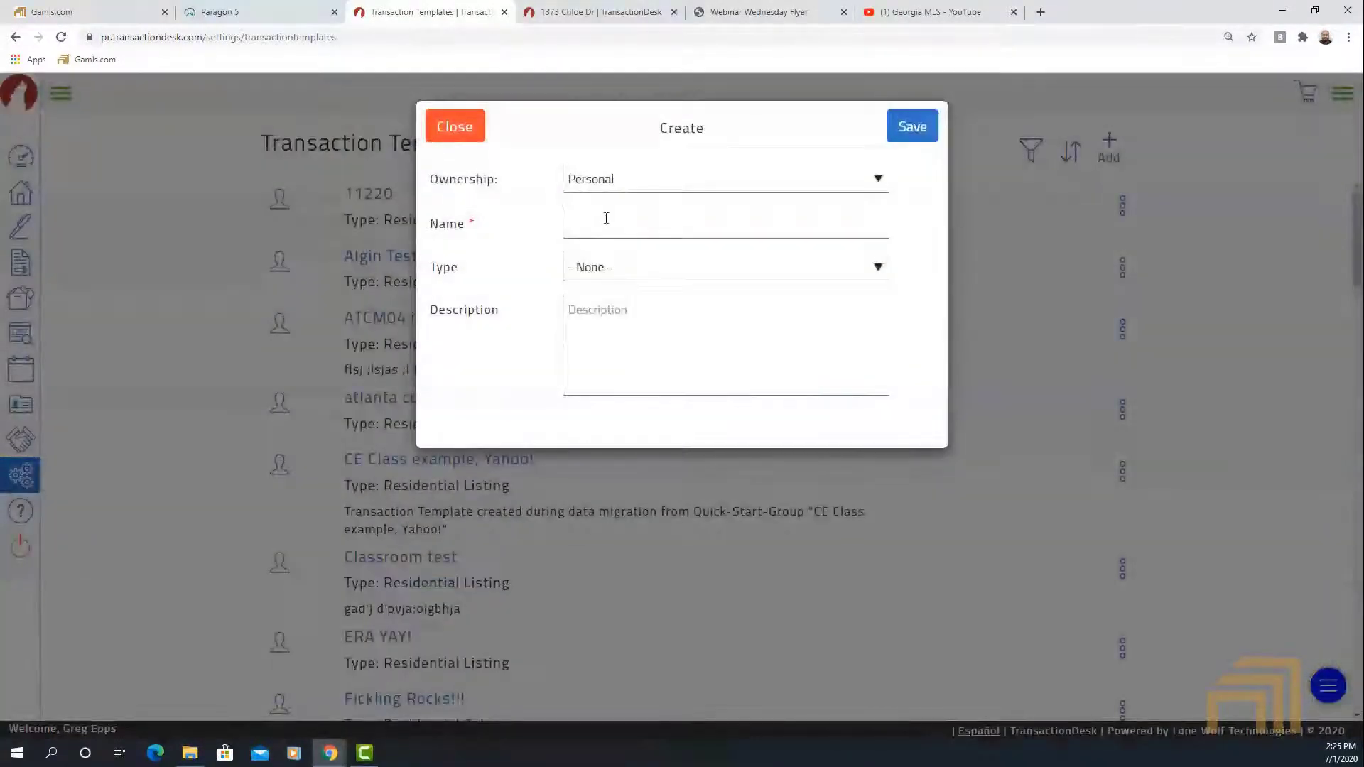
click(608, 179)
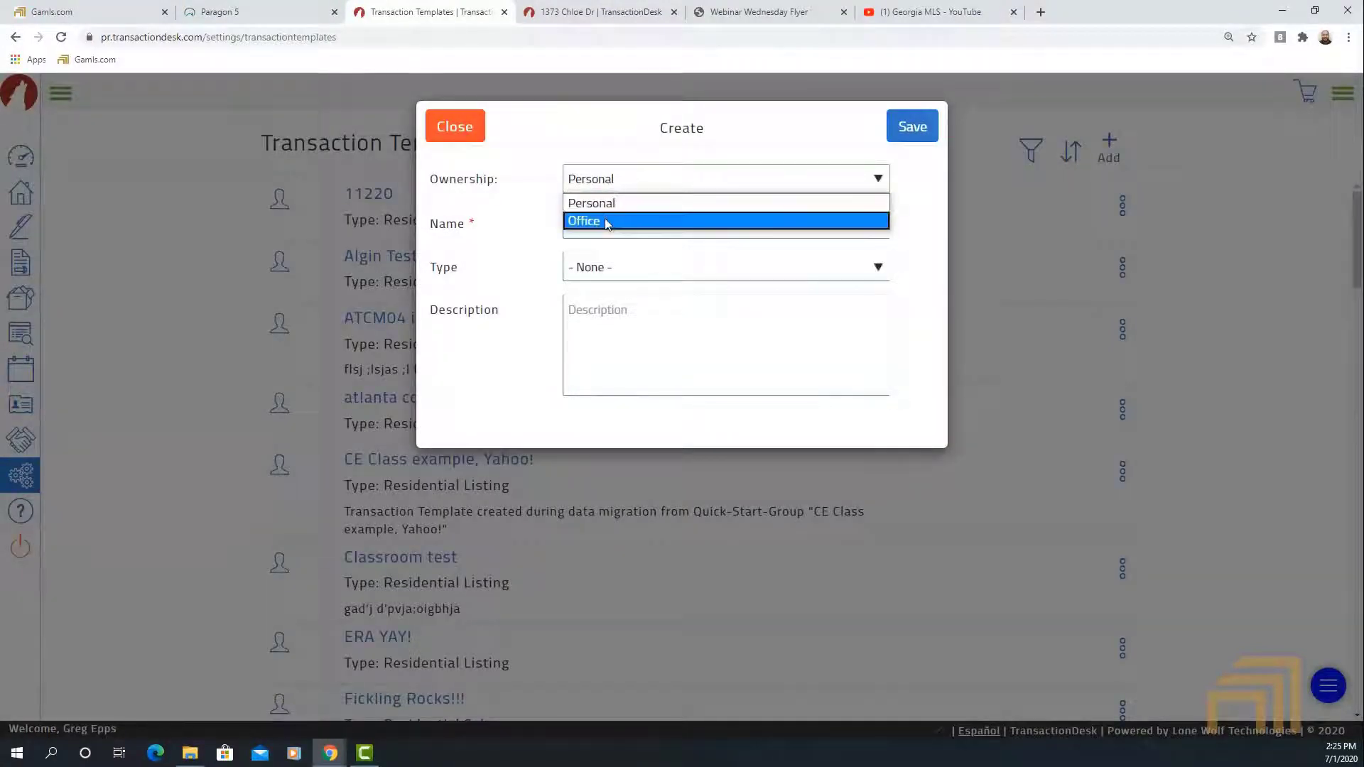
click(545, 227)
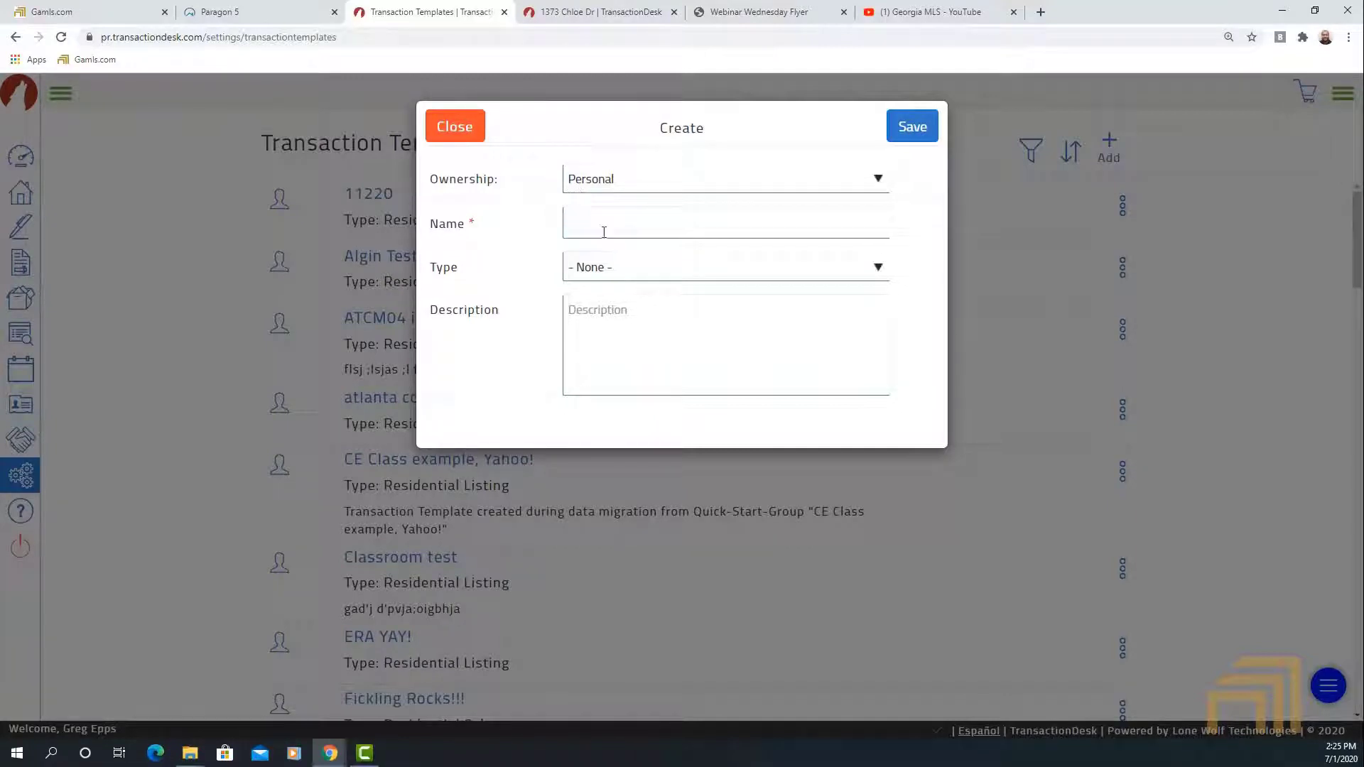
click(625, 217)
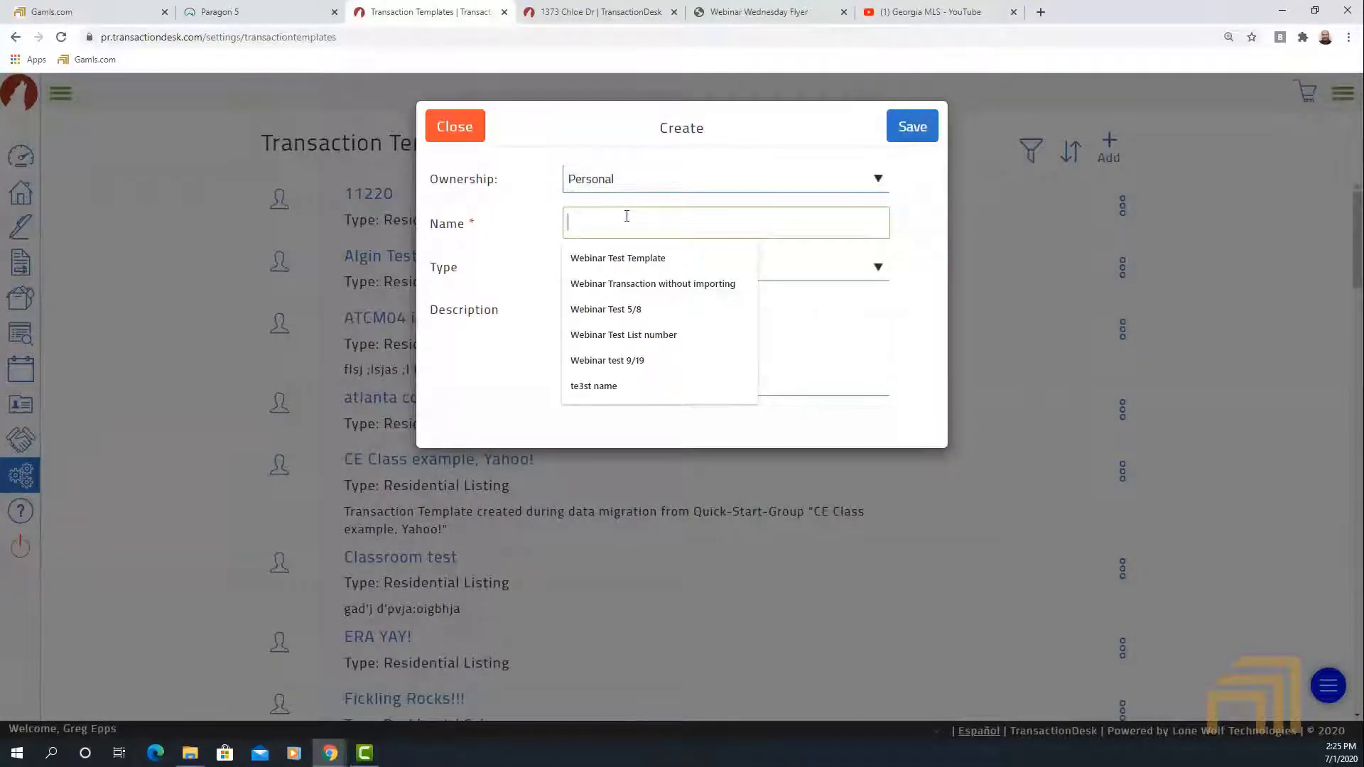
text(Webinar test template)
click(602, 268)
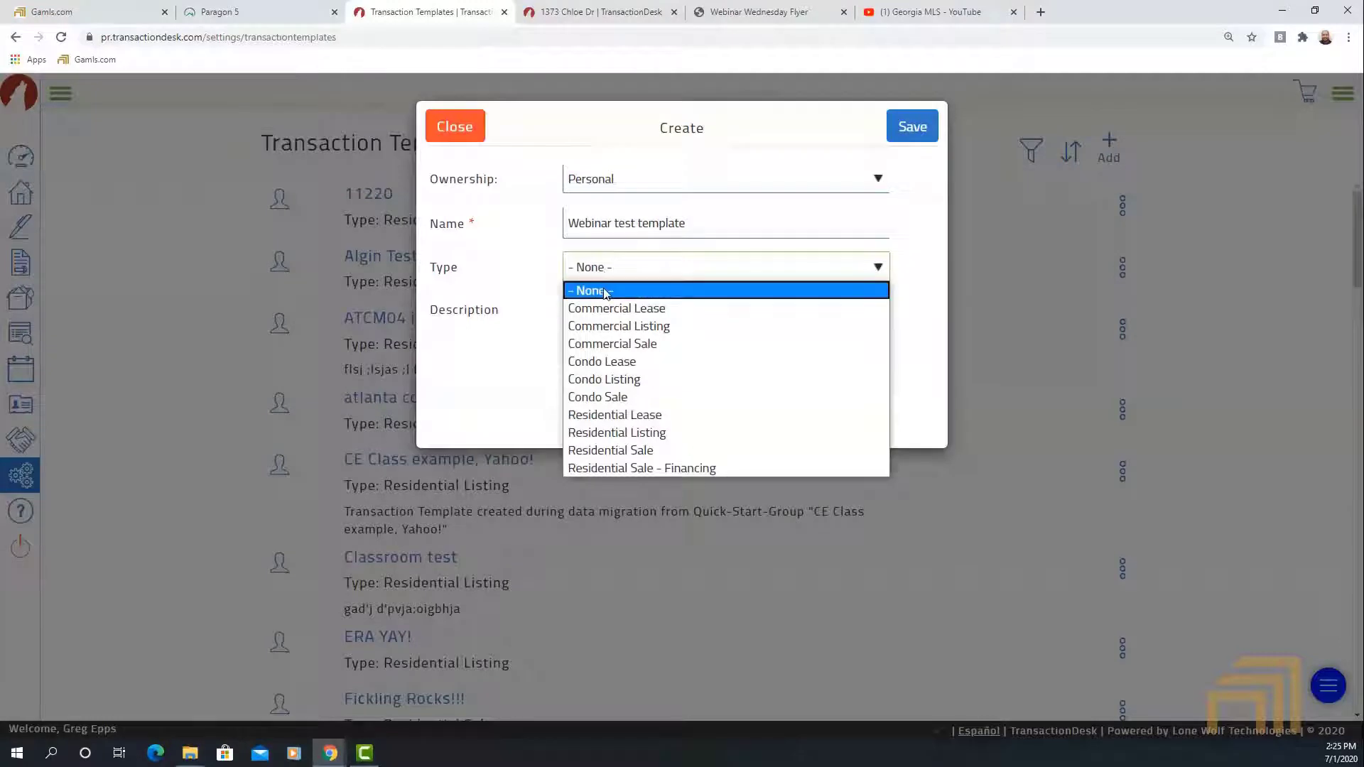
click(643, 438)
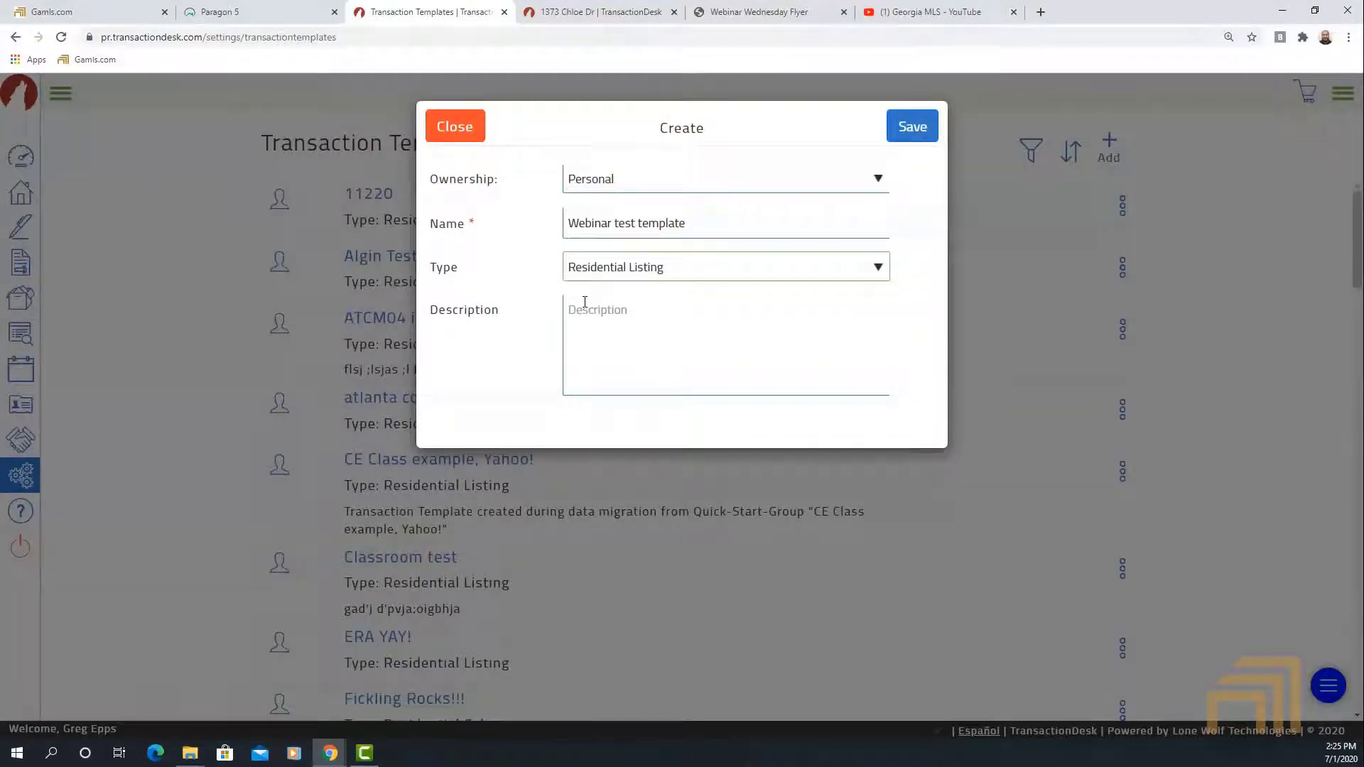
click(905, 134)
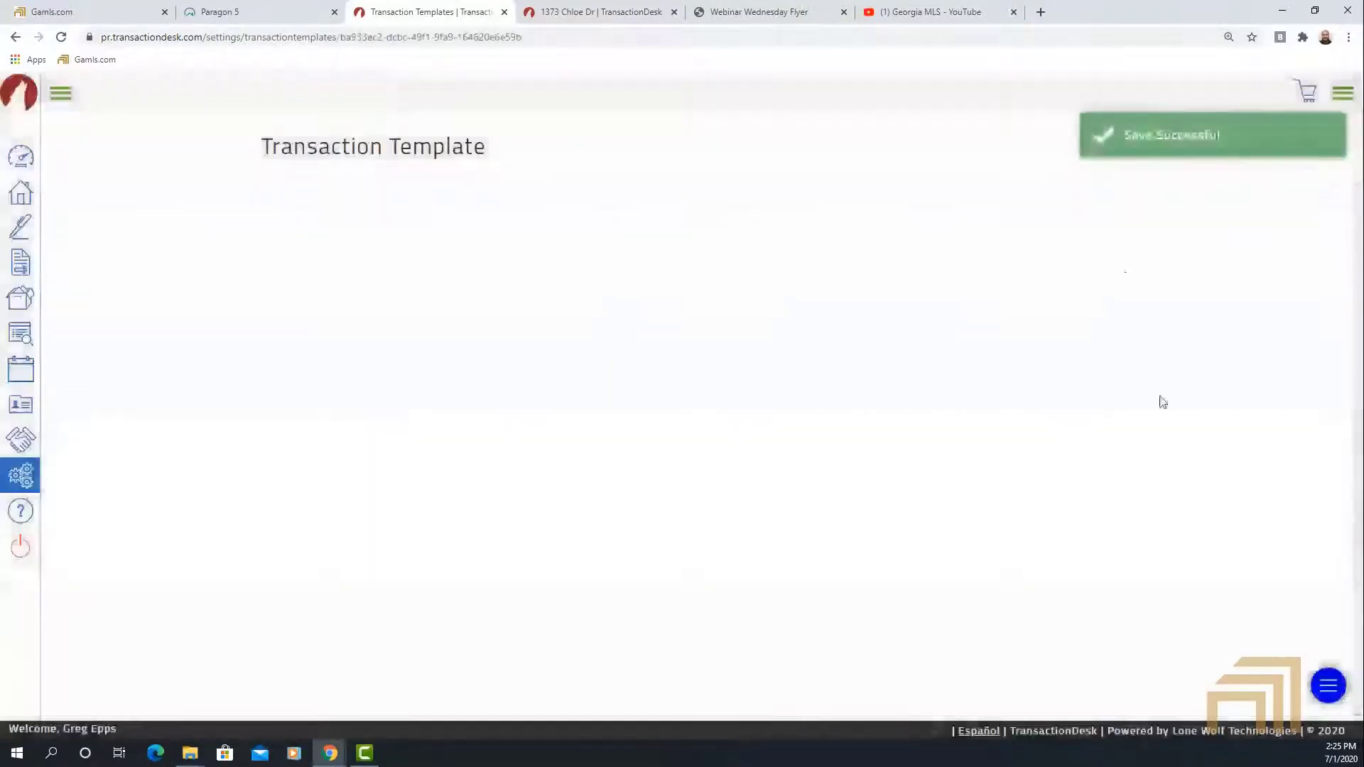
View the new template's Checklists section, collapse it, and expand the Contacts section.
scroll(393, 341, down, 3)
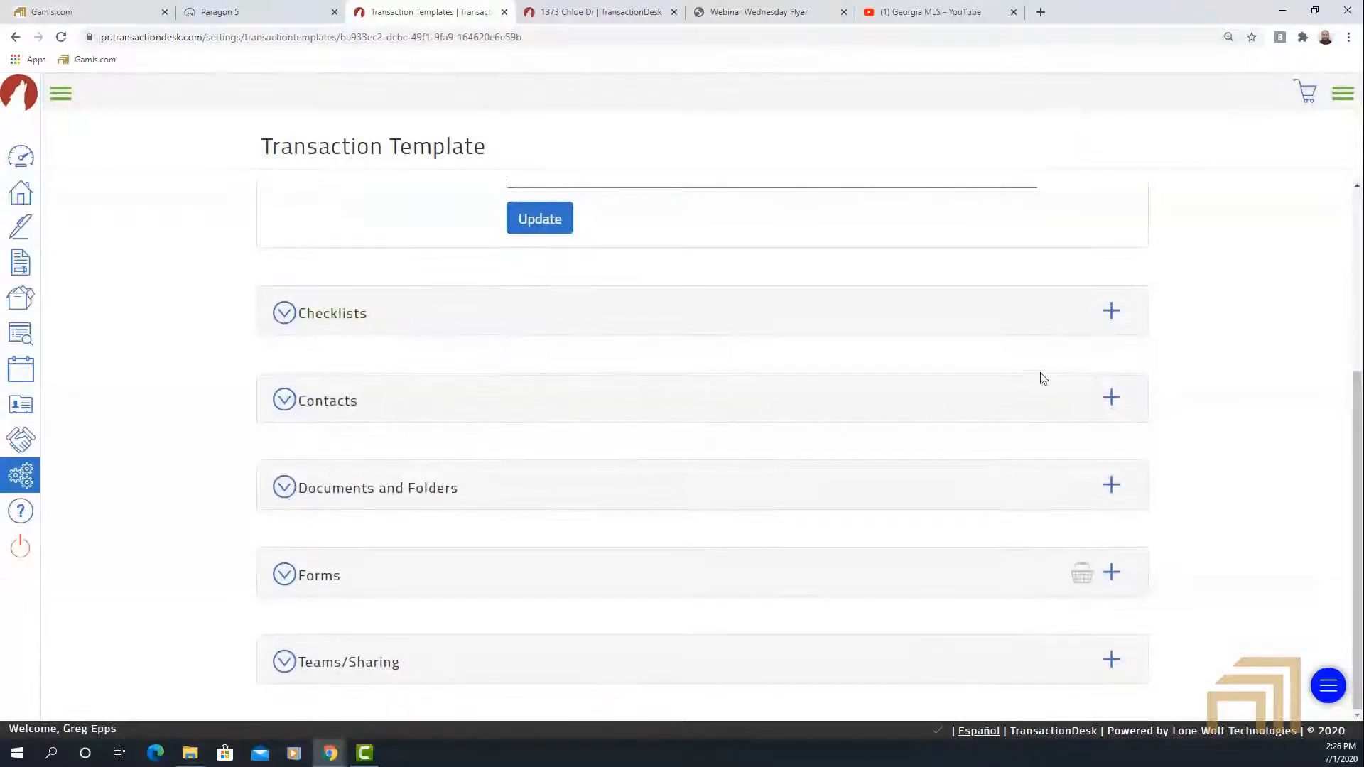
click(283, 313)
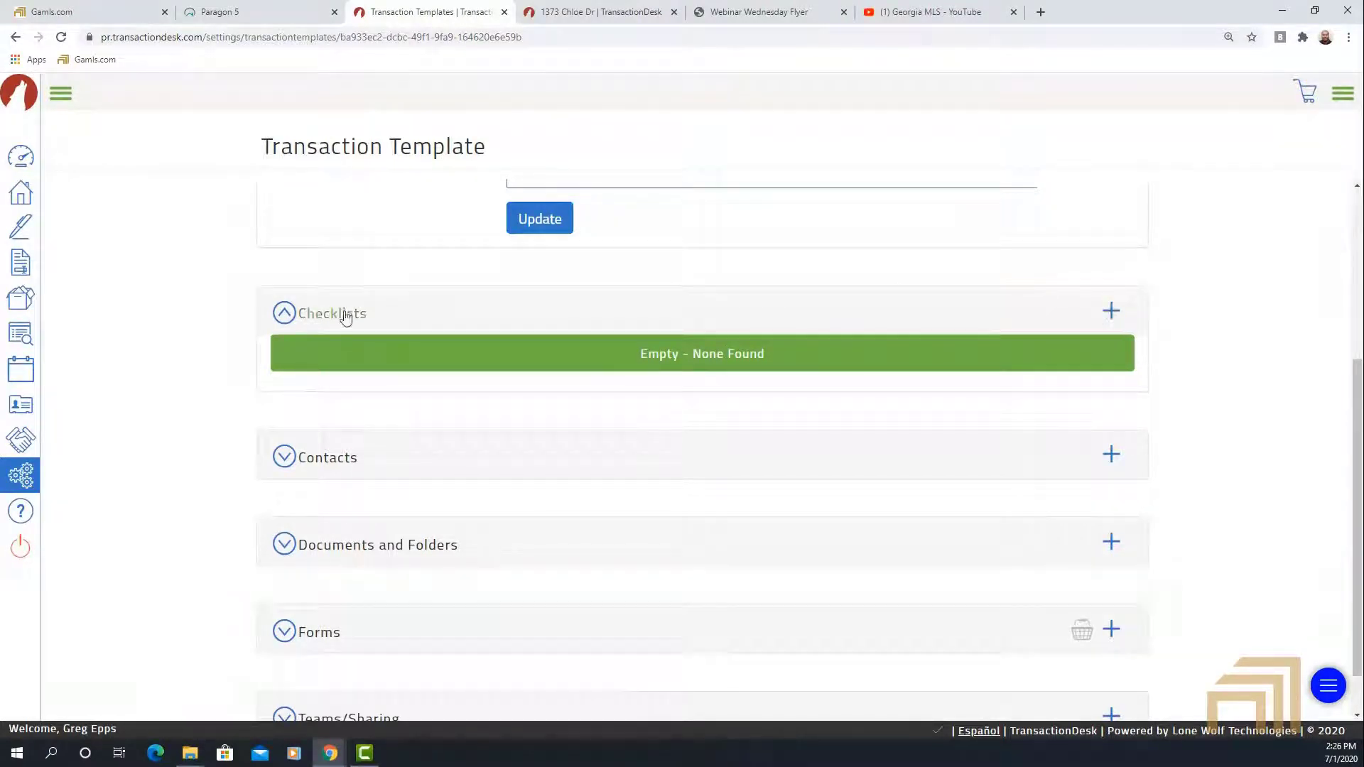
click(285, 313)
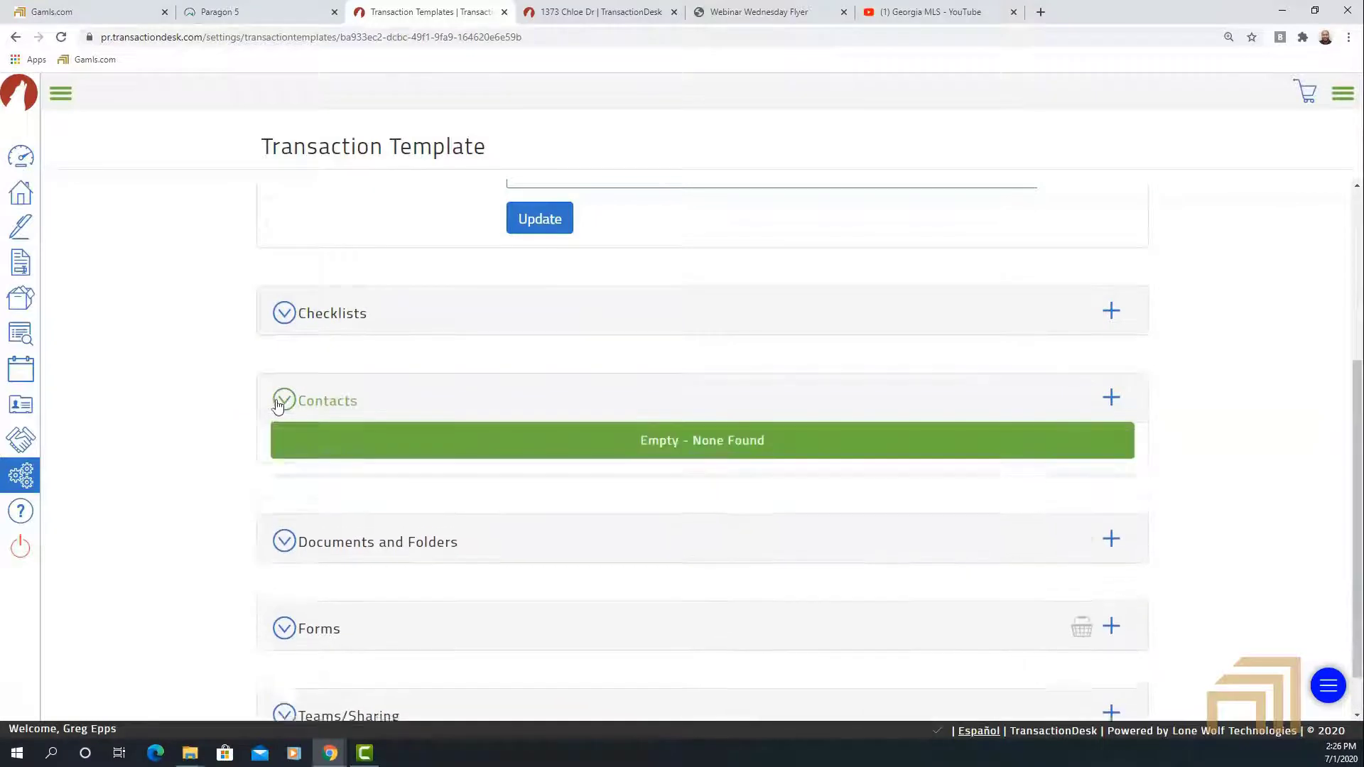
click(283, 401)
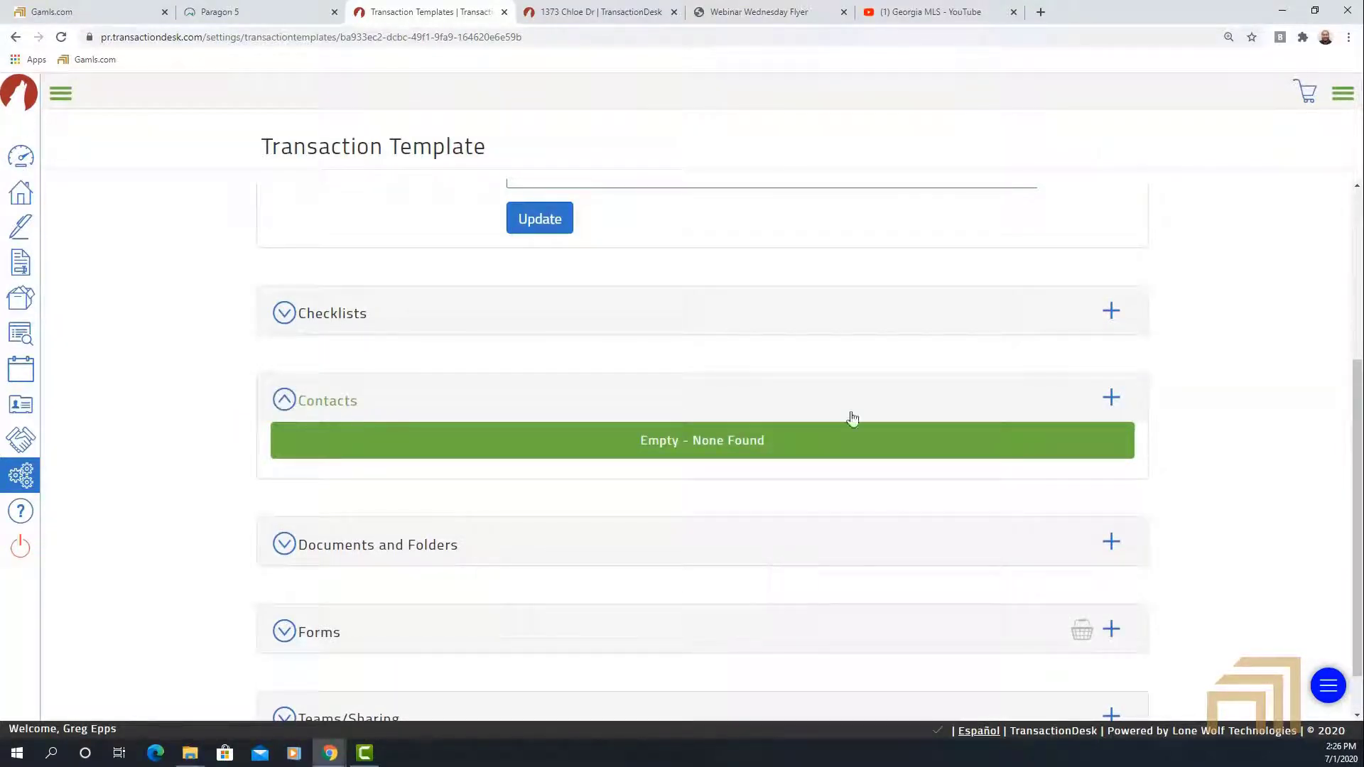
View the options for adding contacts to the template, open the empty contact form, and close it without saving.
click(1113, 400)
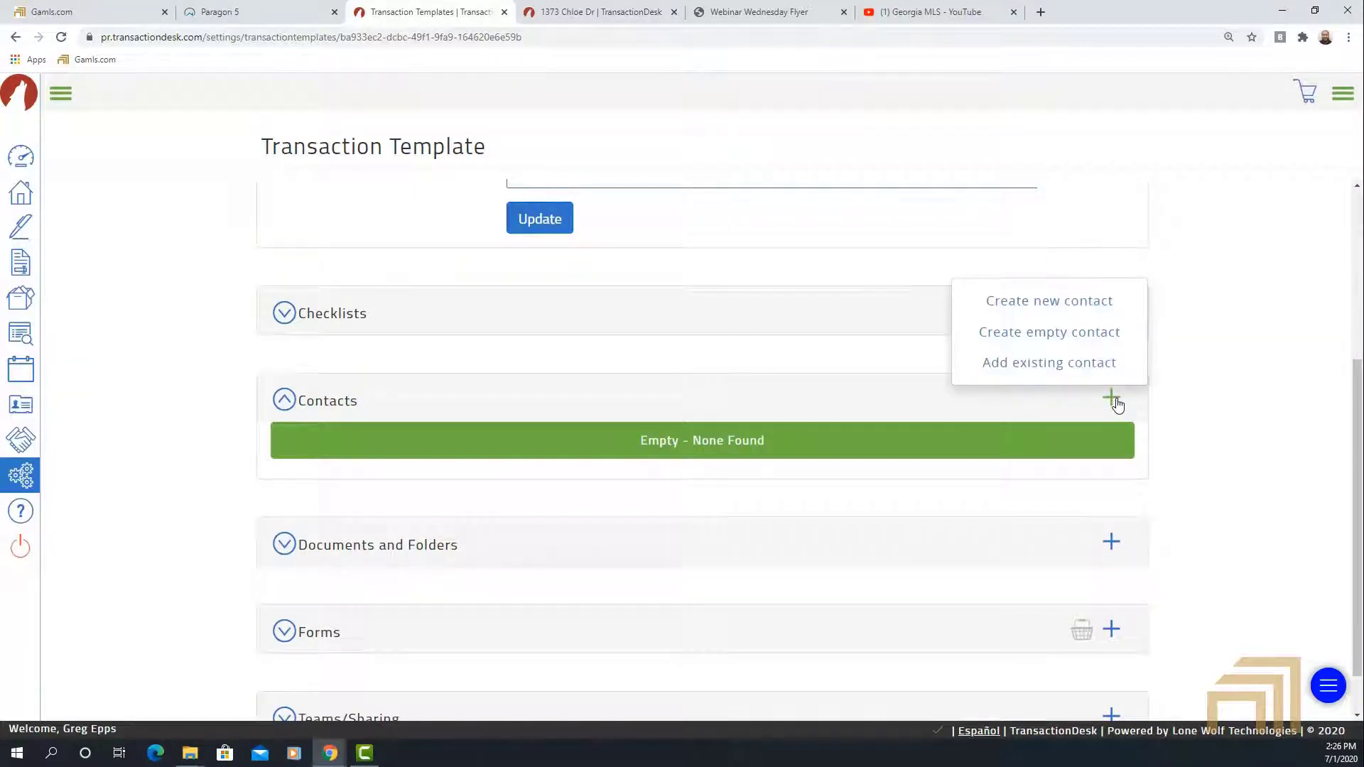
click(1108, 321)
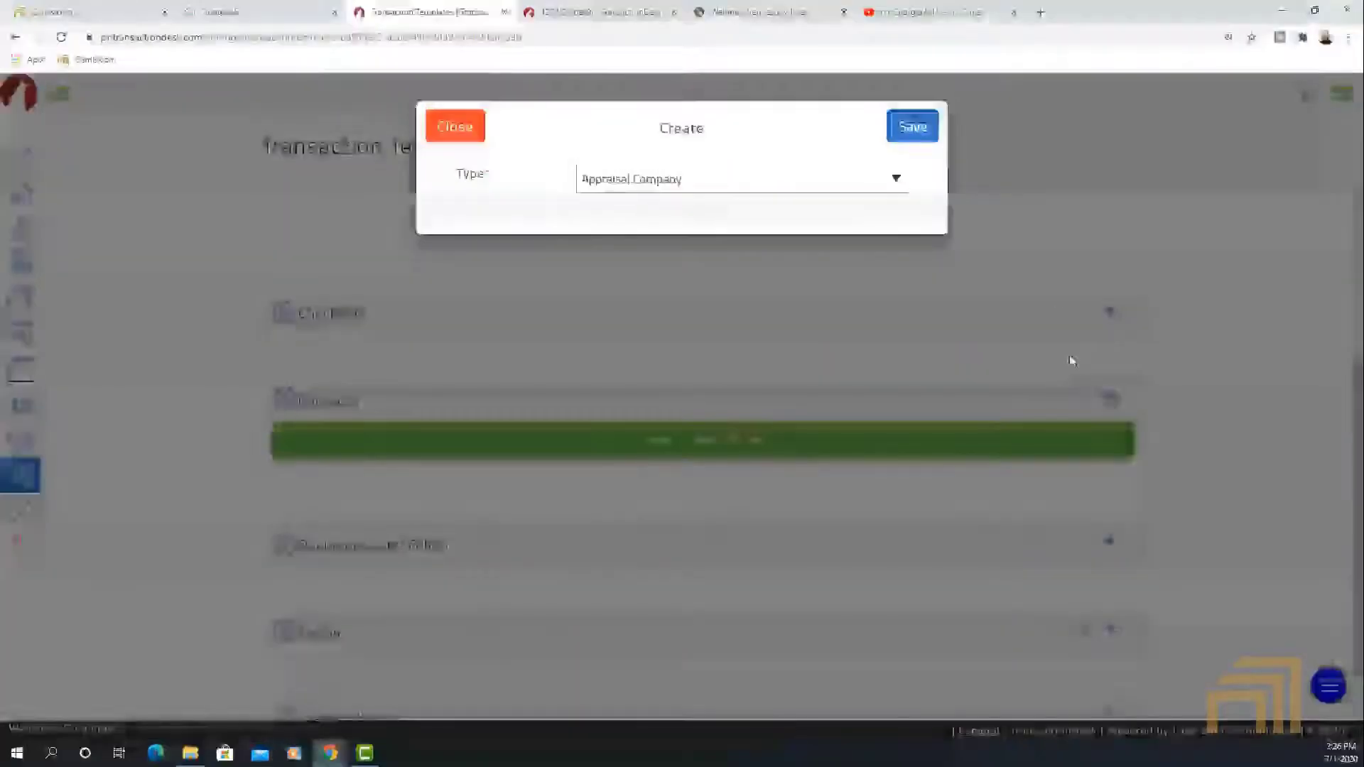
click(432, 135)
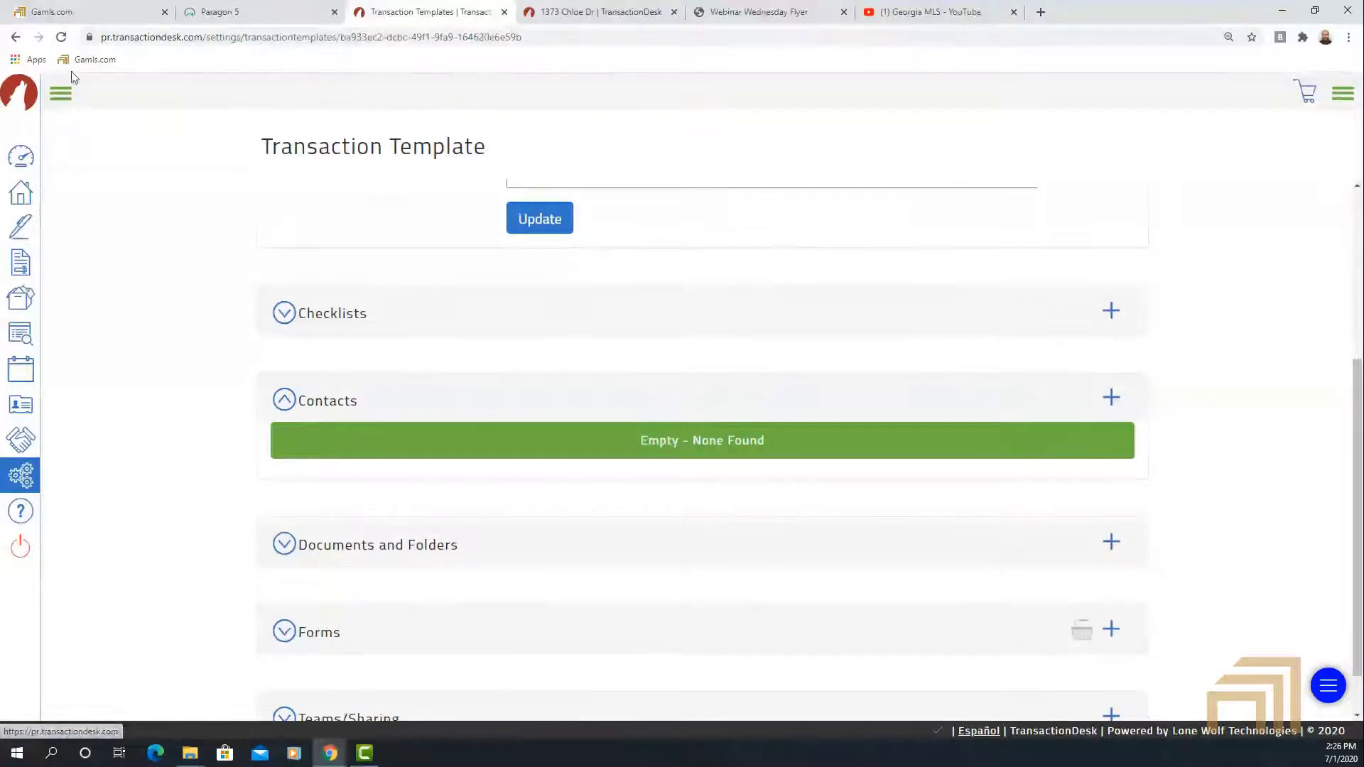
click(60, 93)
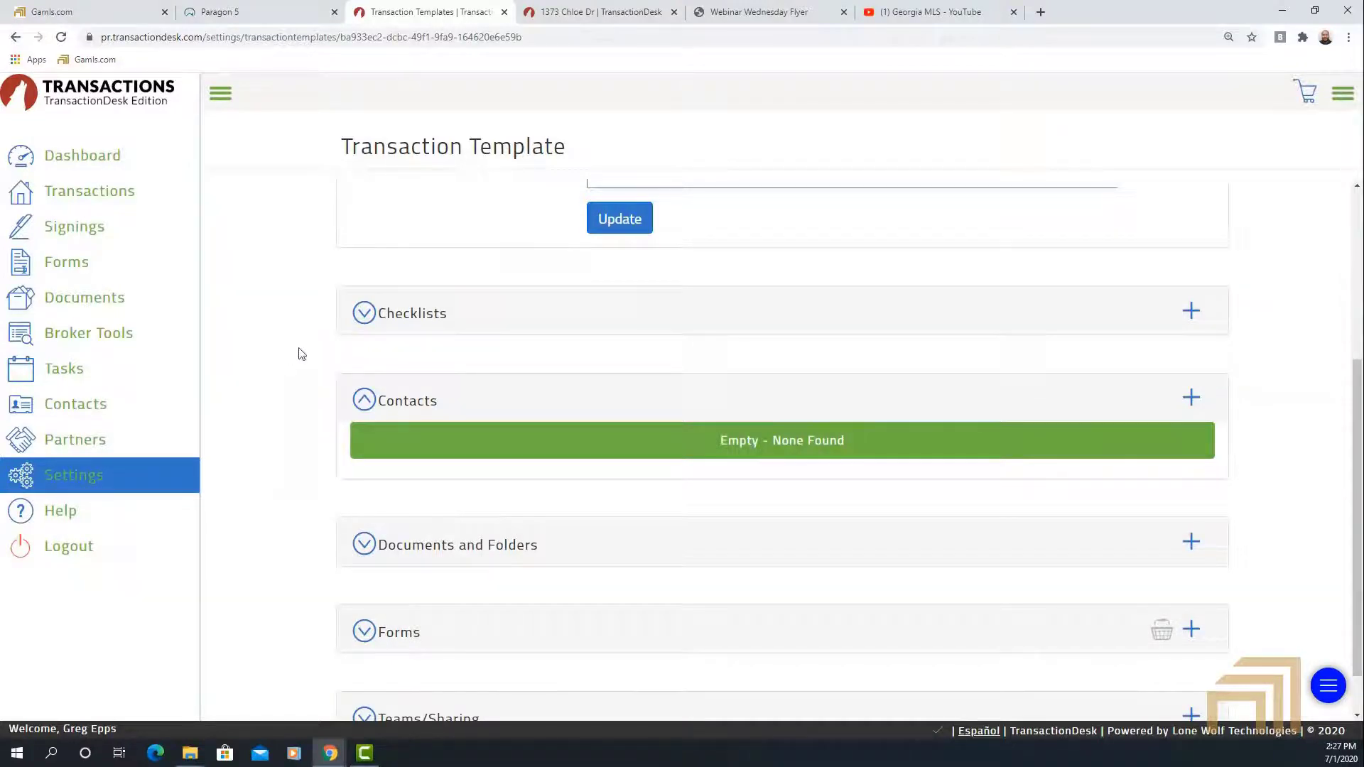
click(221, 93)
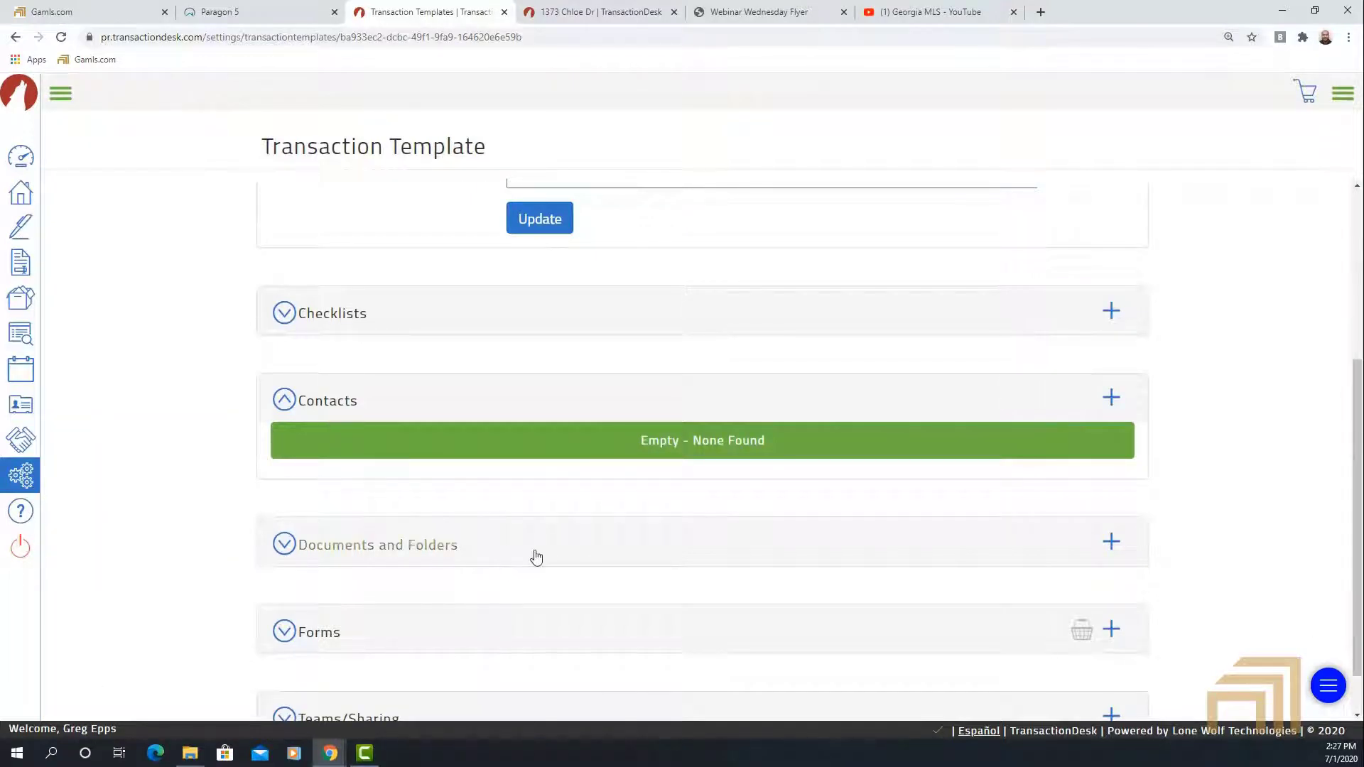
Expand the template's Documents and Folders section, view the document upload options, and close the upload dialog without adding a file.
scroll(536, 558, down, 1)
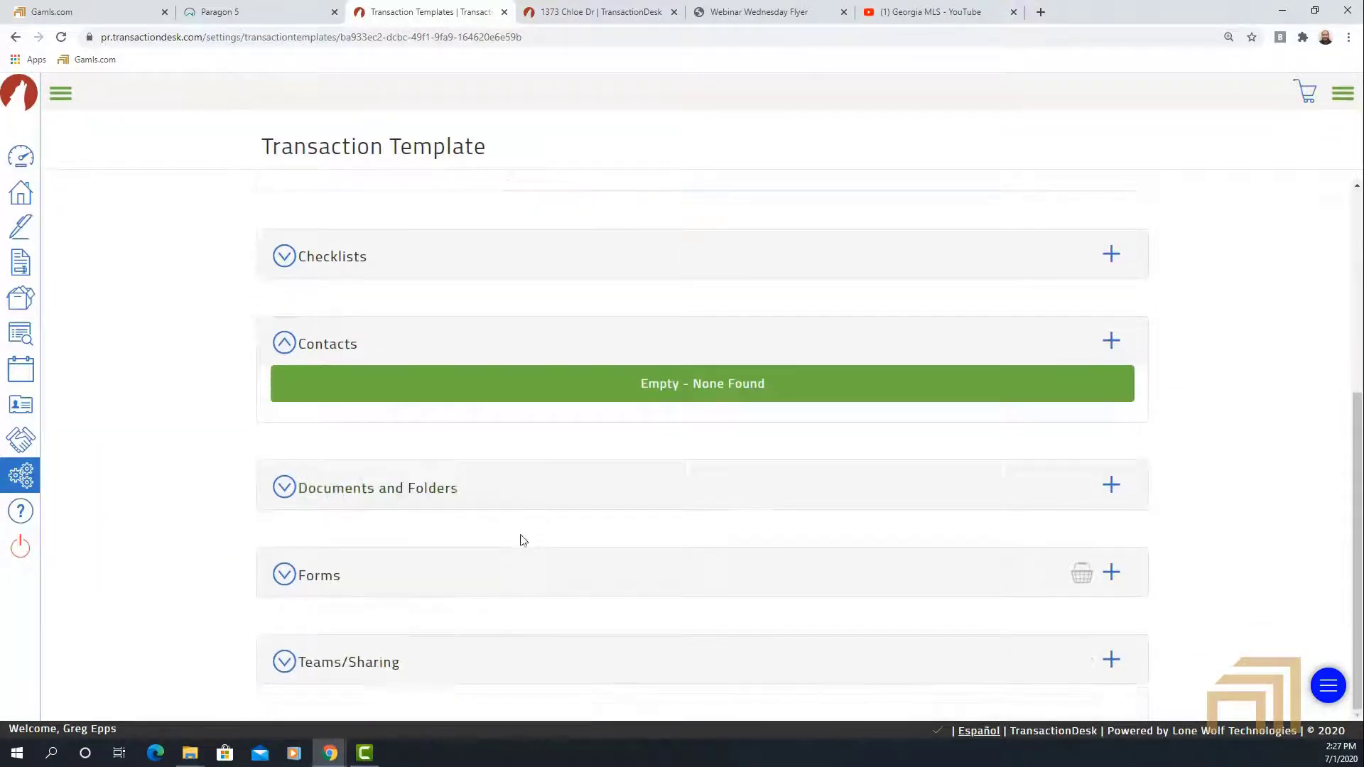
click(284, 490)
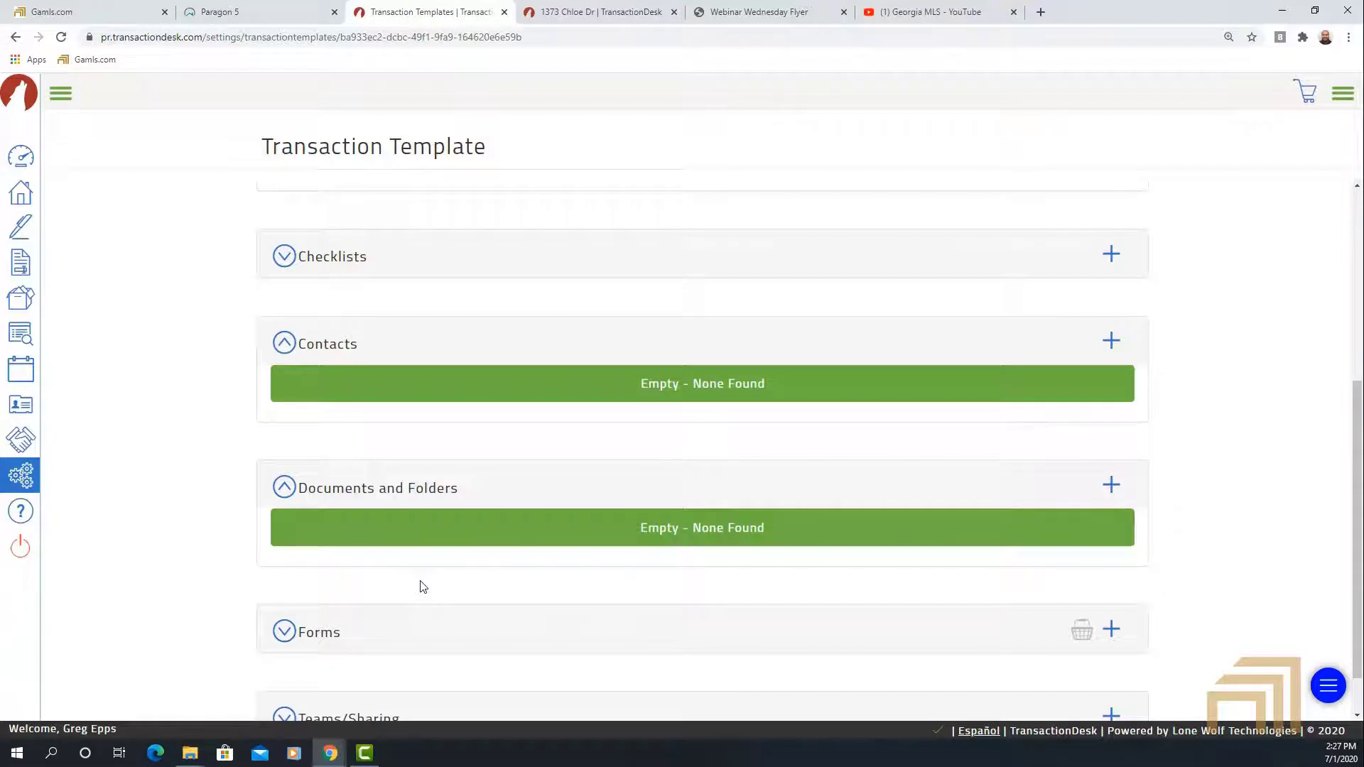
click(1109, 490)
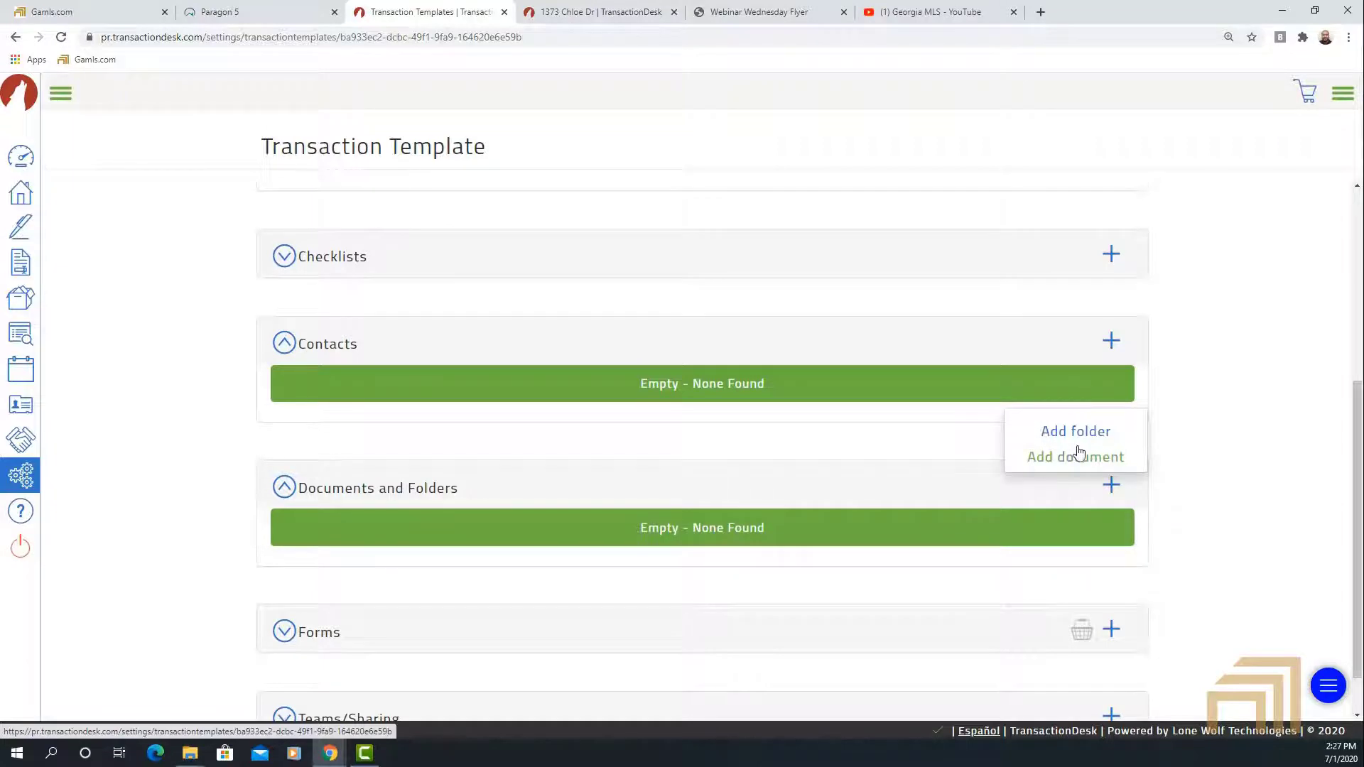
click(1044, 462)
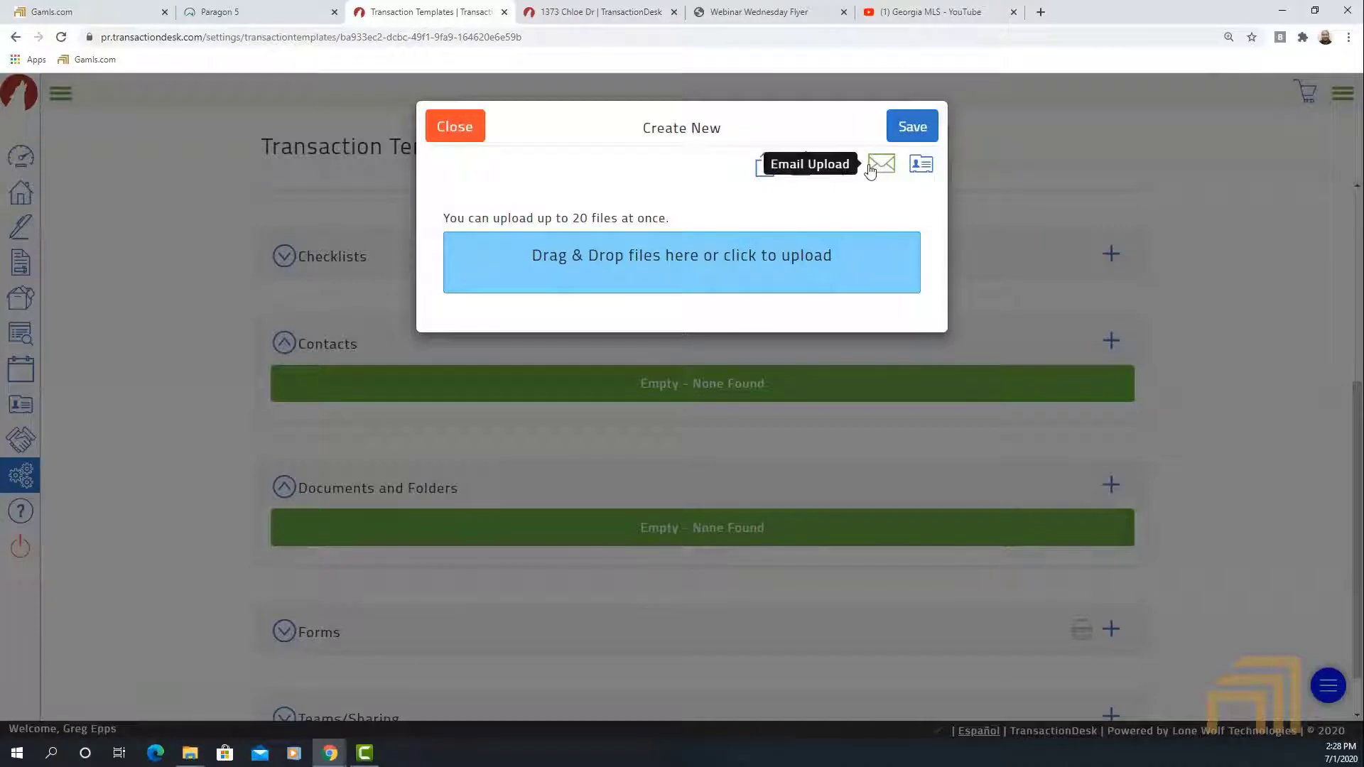
click(476, 136)
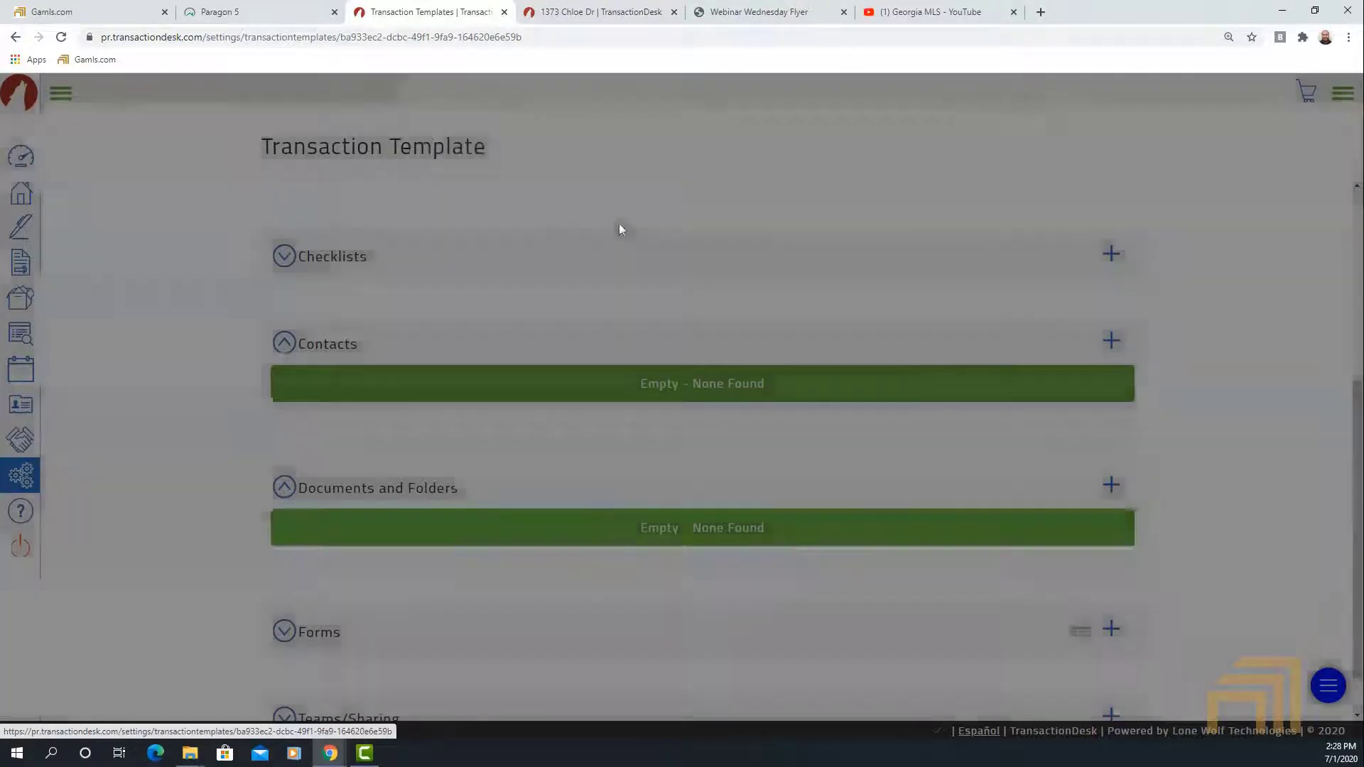
Expand the template's Forms section, view the form libraries available to add, and close the selection without adding any forms.
scroll(583, 554, down, 1)
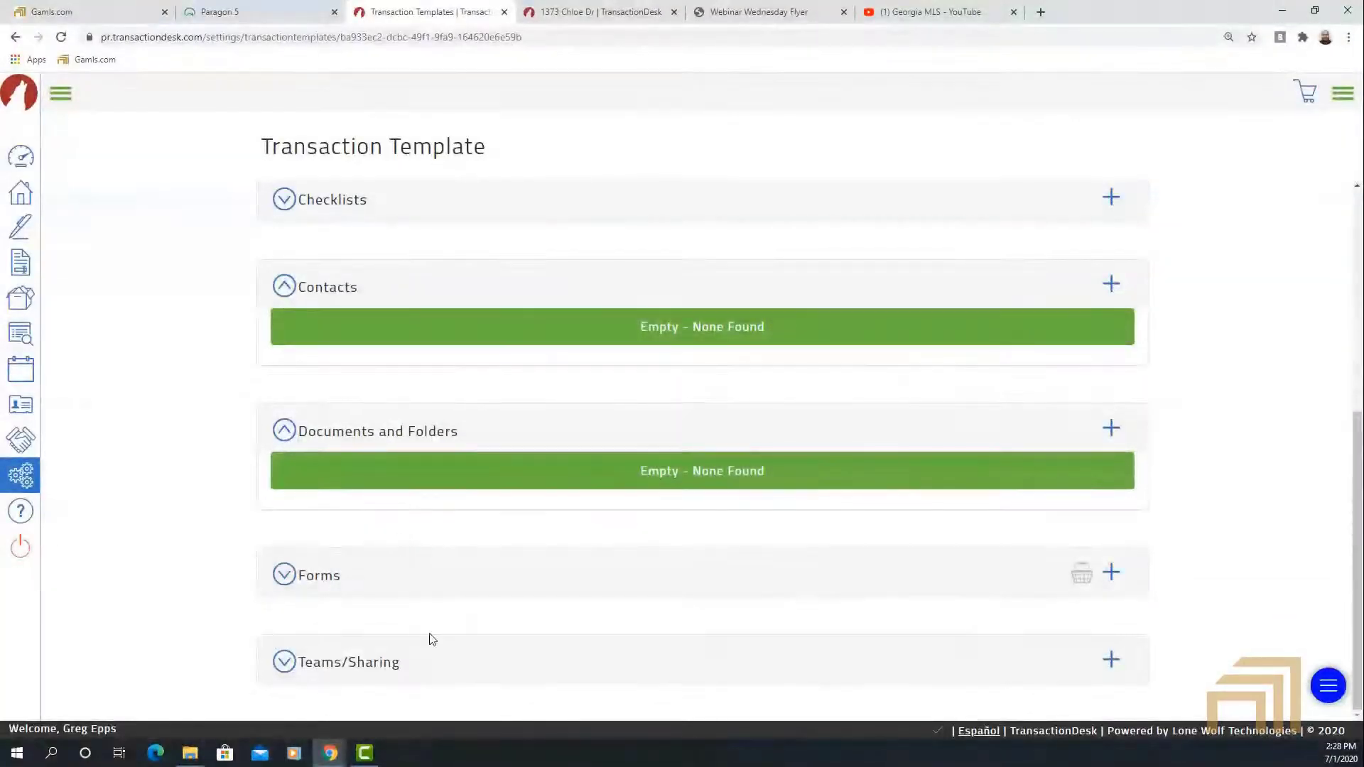
click(284, 575)
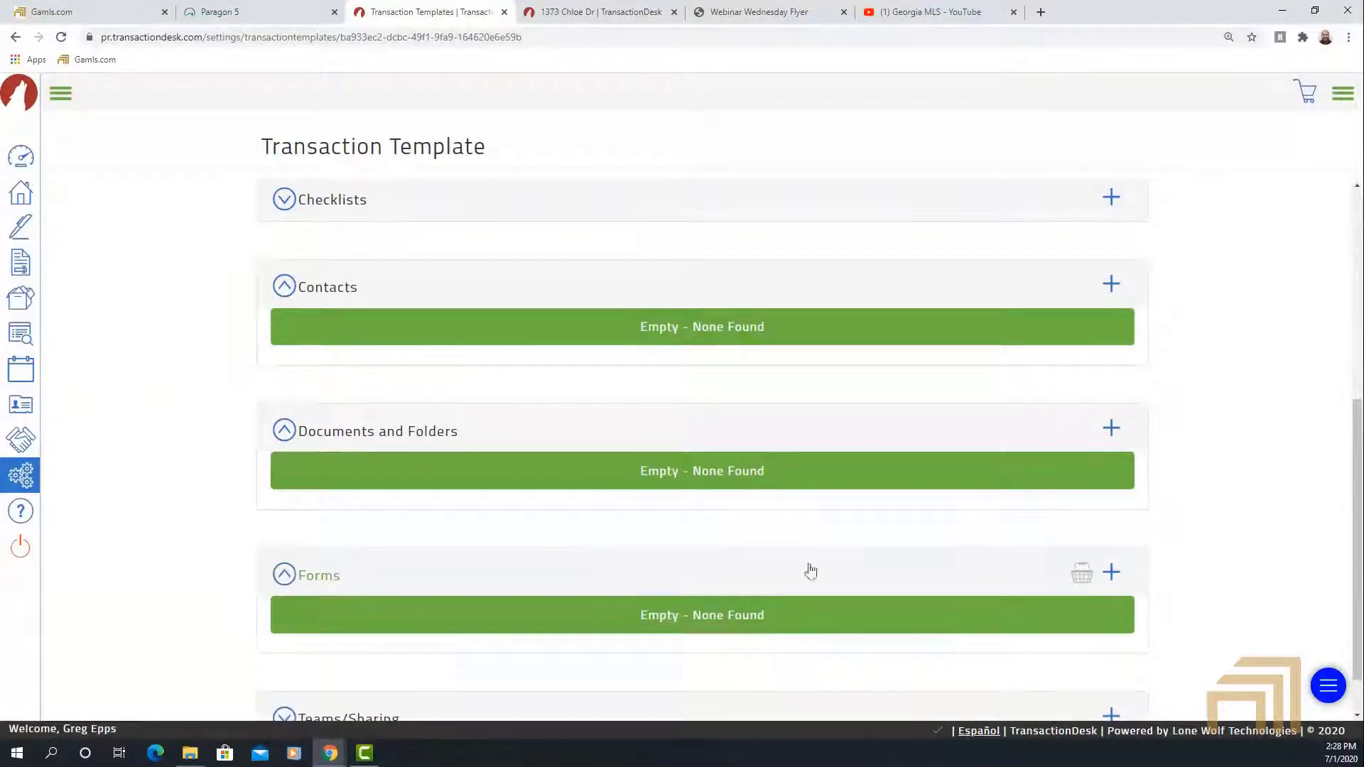
click(1111, 574)
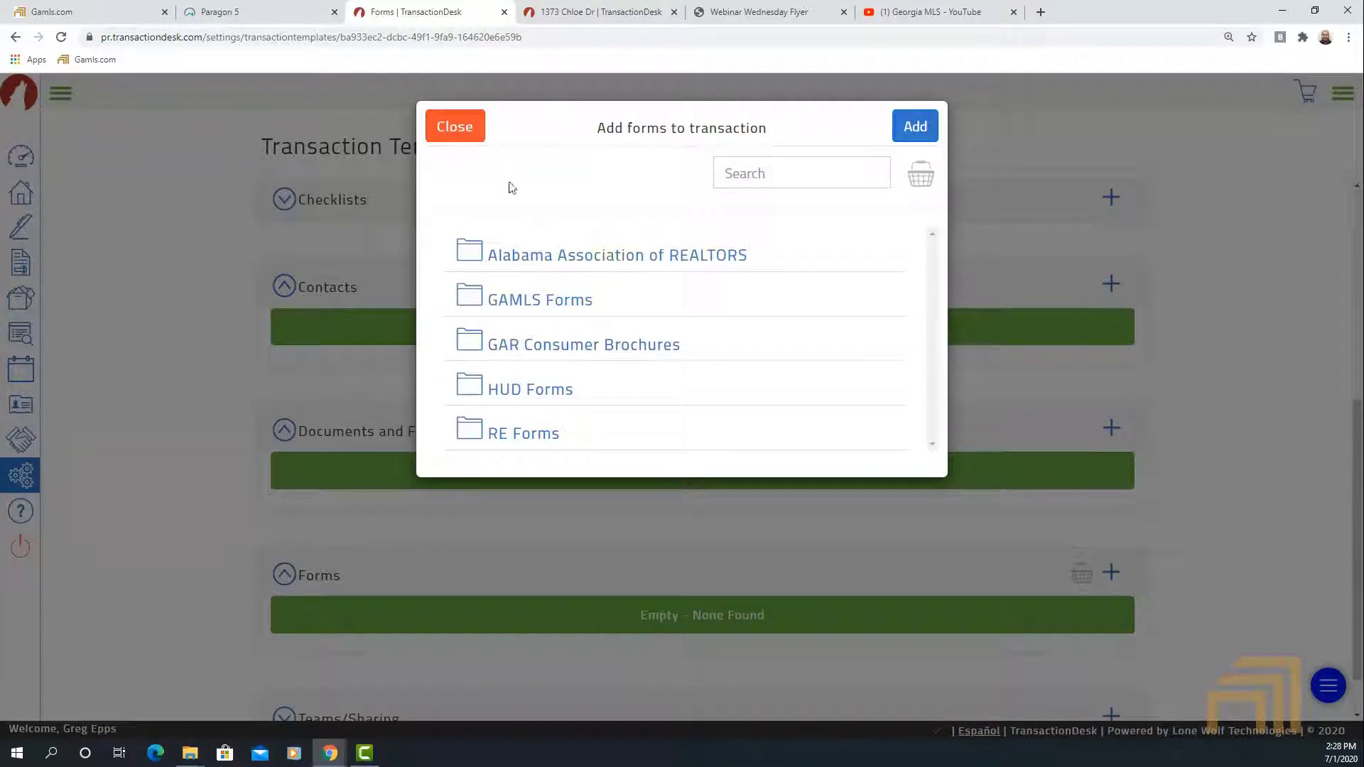
click(465, 128)
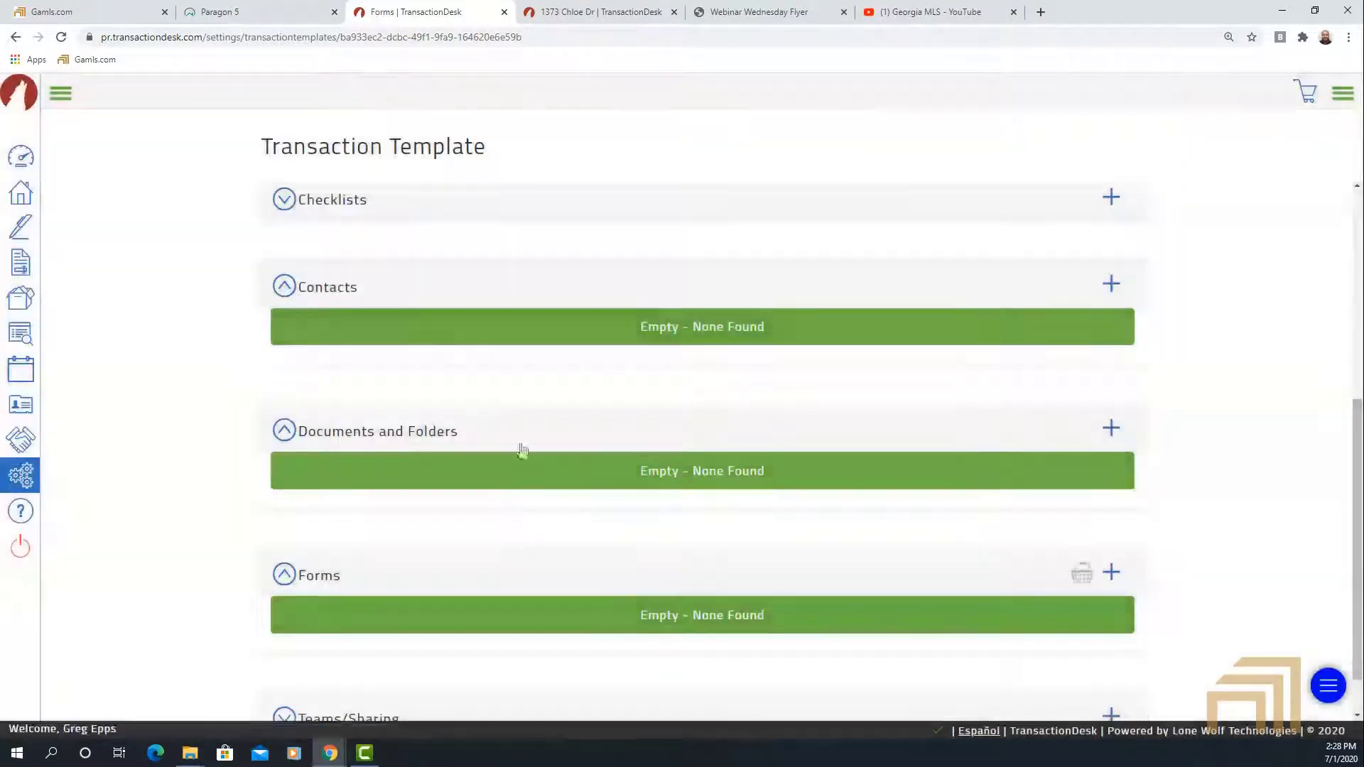
Go to the Transactions list, start a new transaction, and view the templates available for it.
click(61, 93)
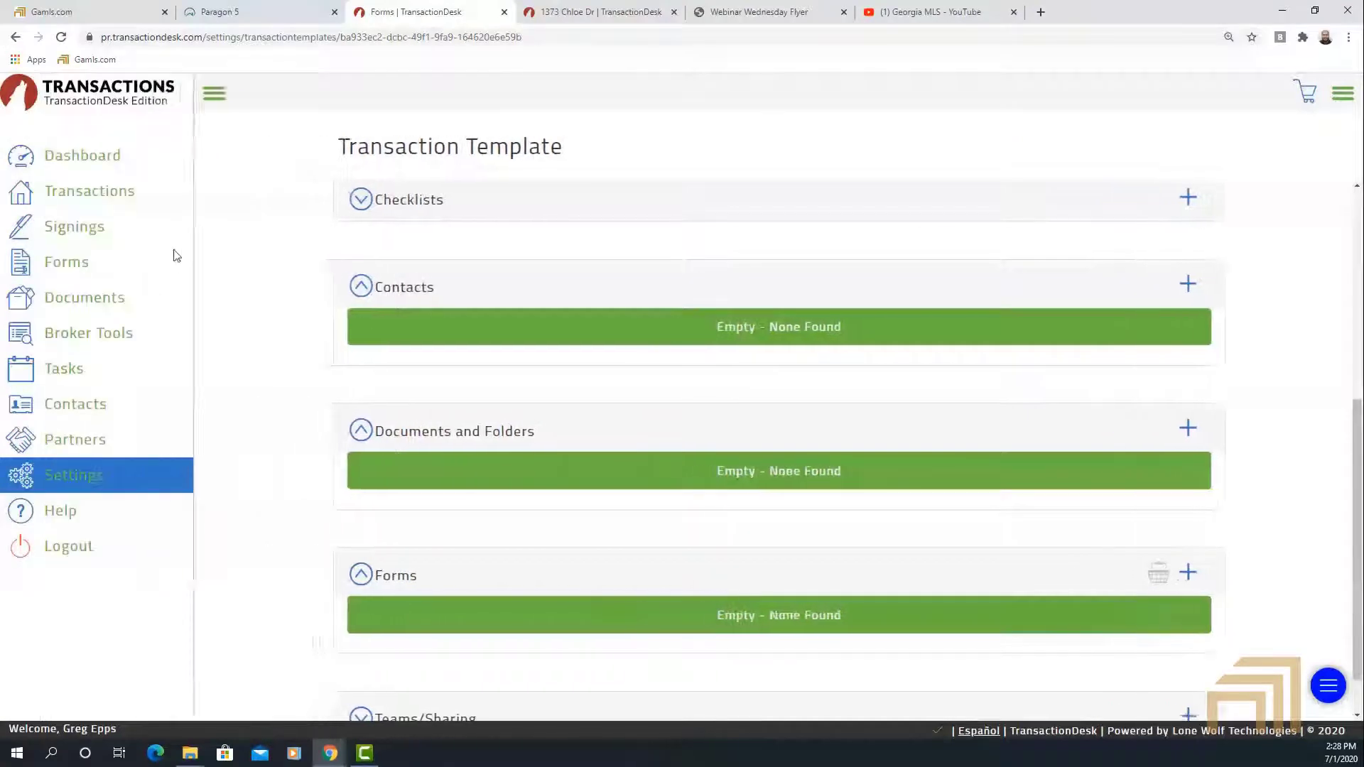
click(100, 194)
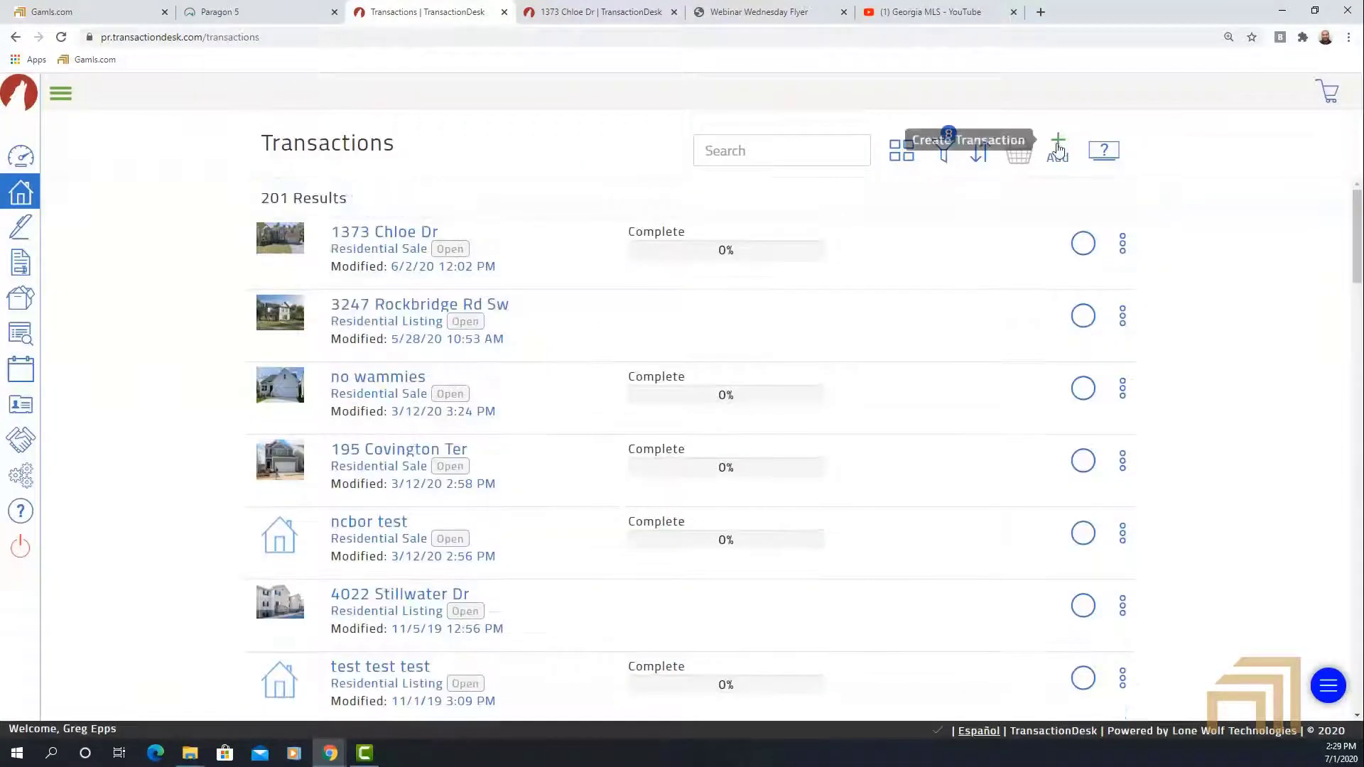
click(1058, 147)
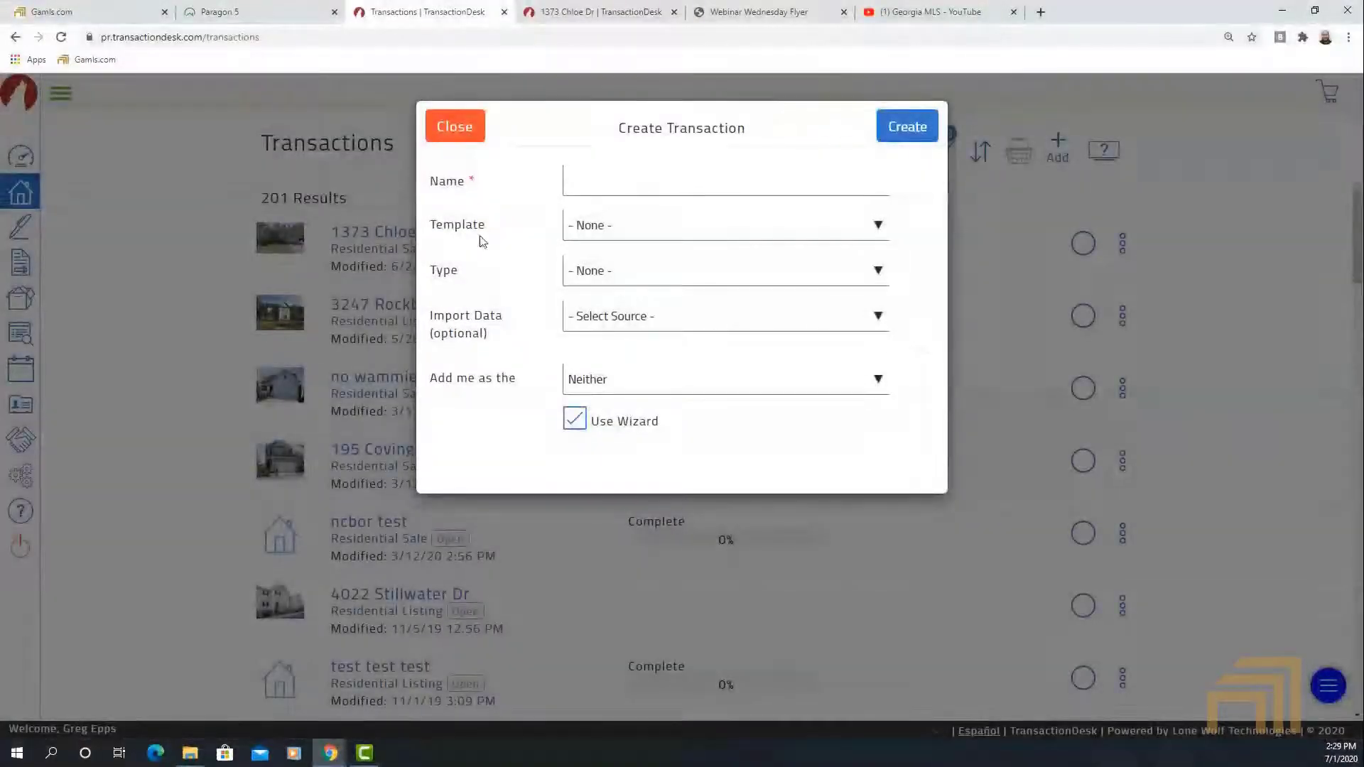
drag(493, 228, 429, 226)
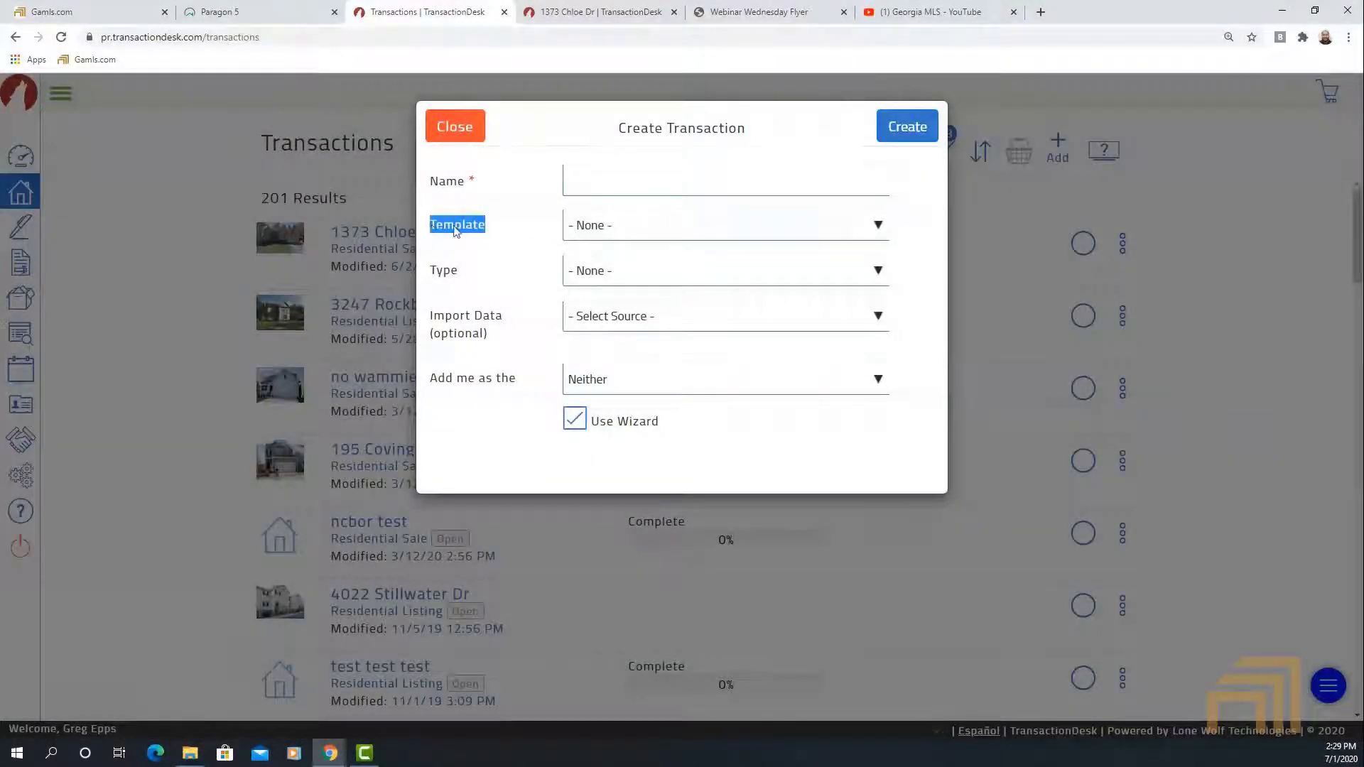
click(651, 232)
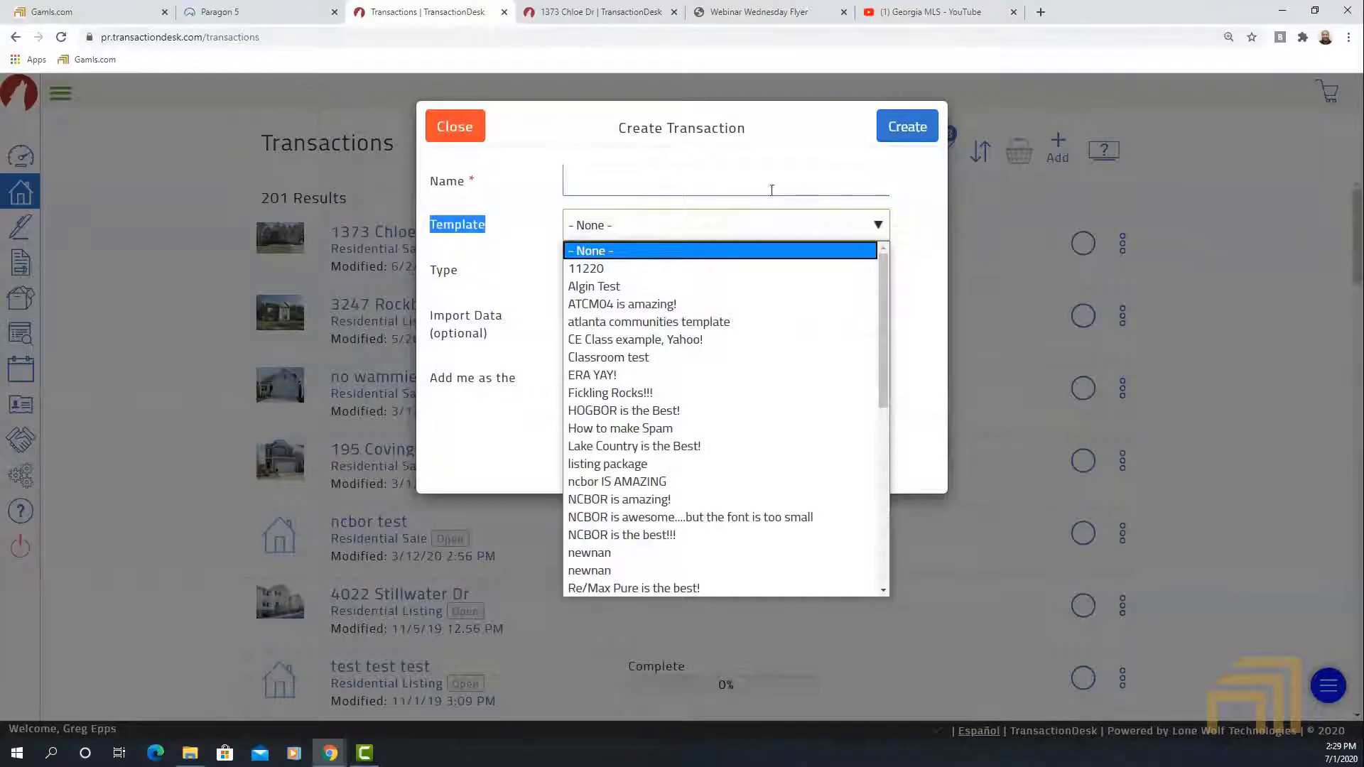
click(455, 276)
View the new transaction's import sources and template choices once more, and close the form without creating the transaction.
click(609, 316)
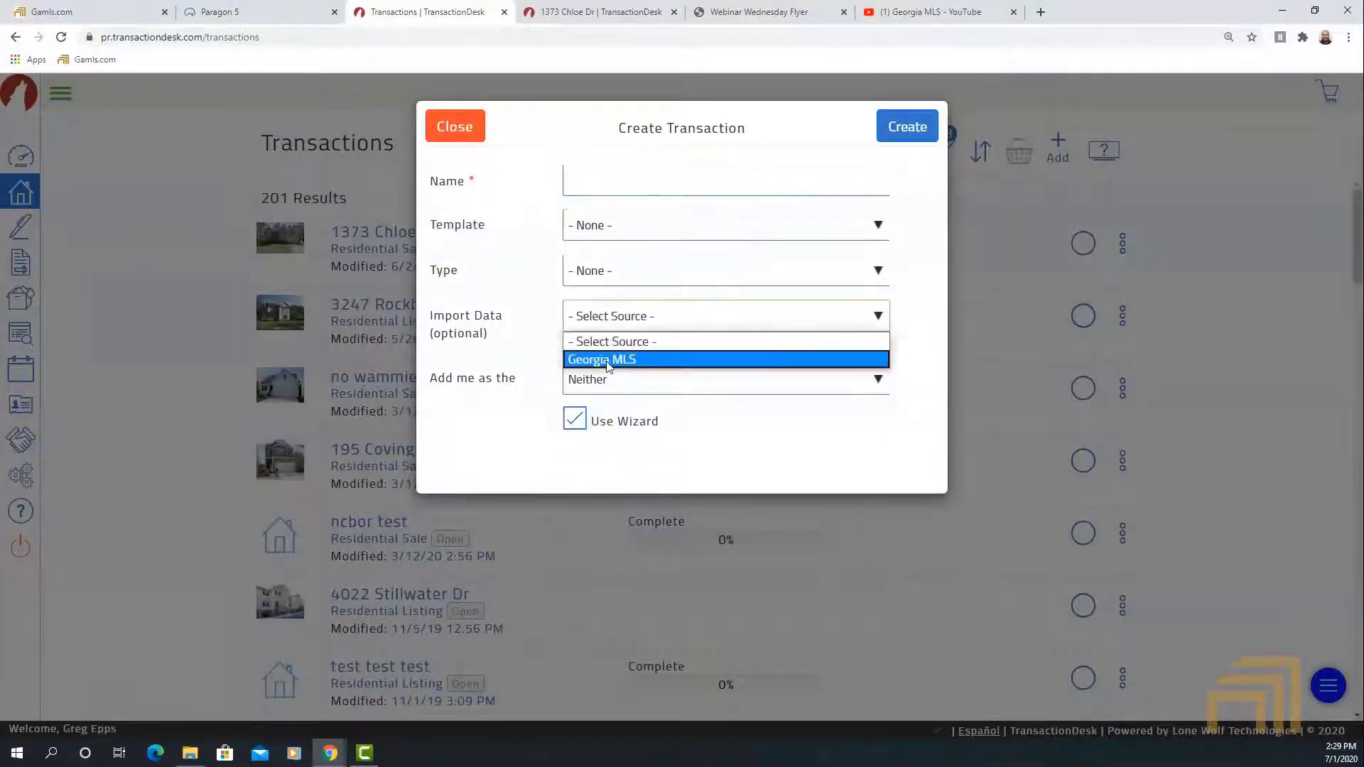
click(454, 311)
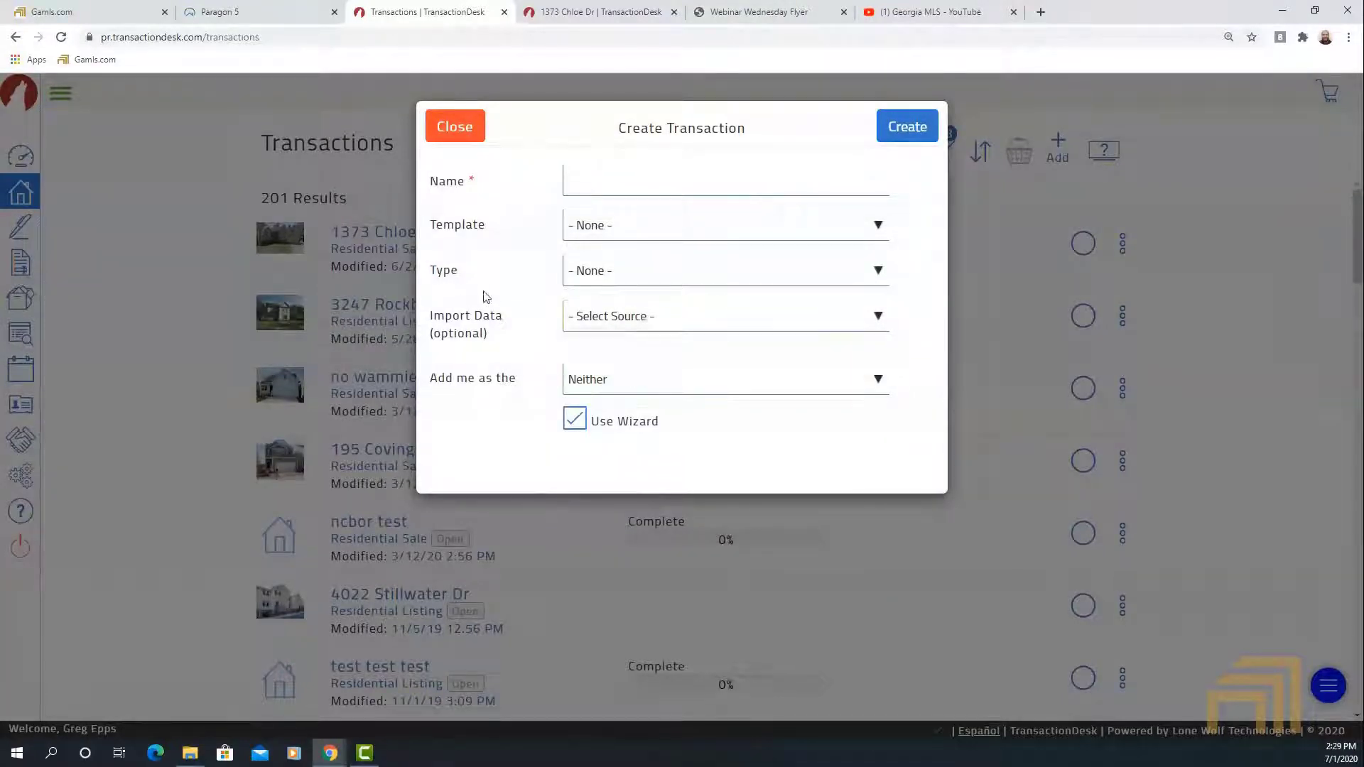
click(629, 237)
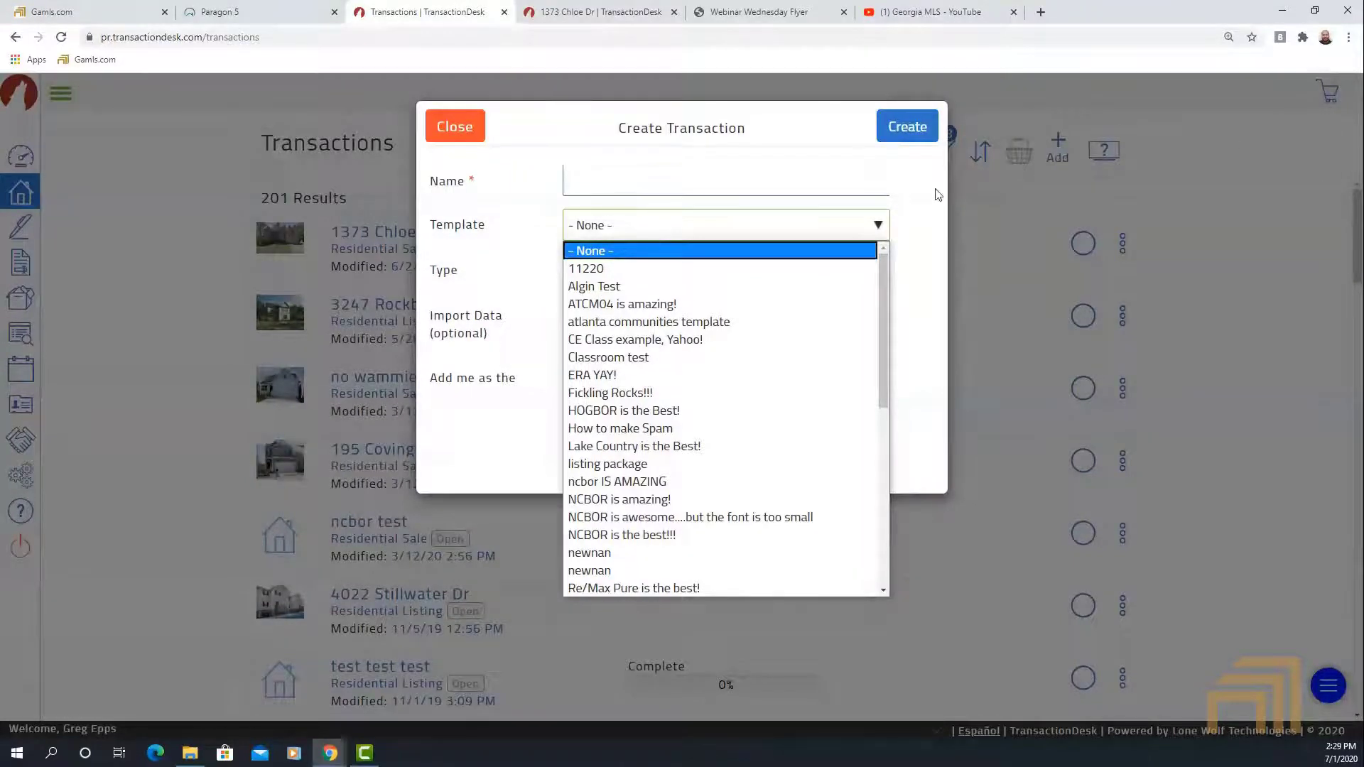
click(912, 197)
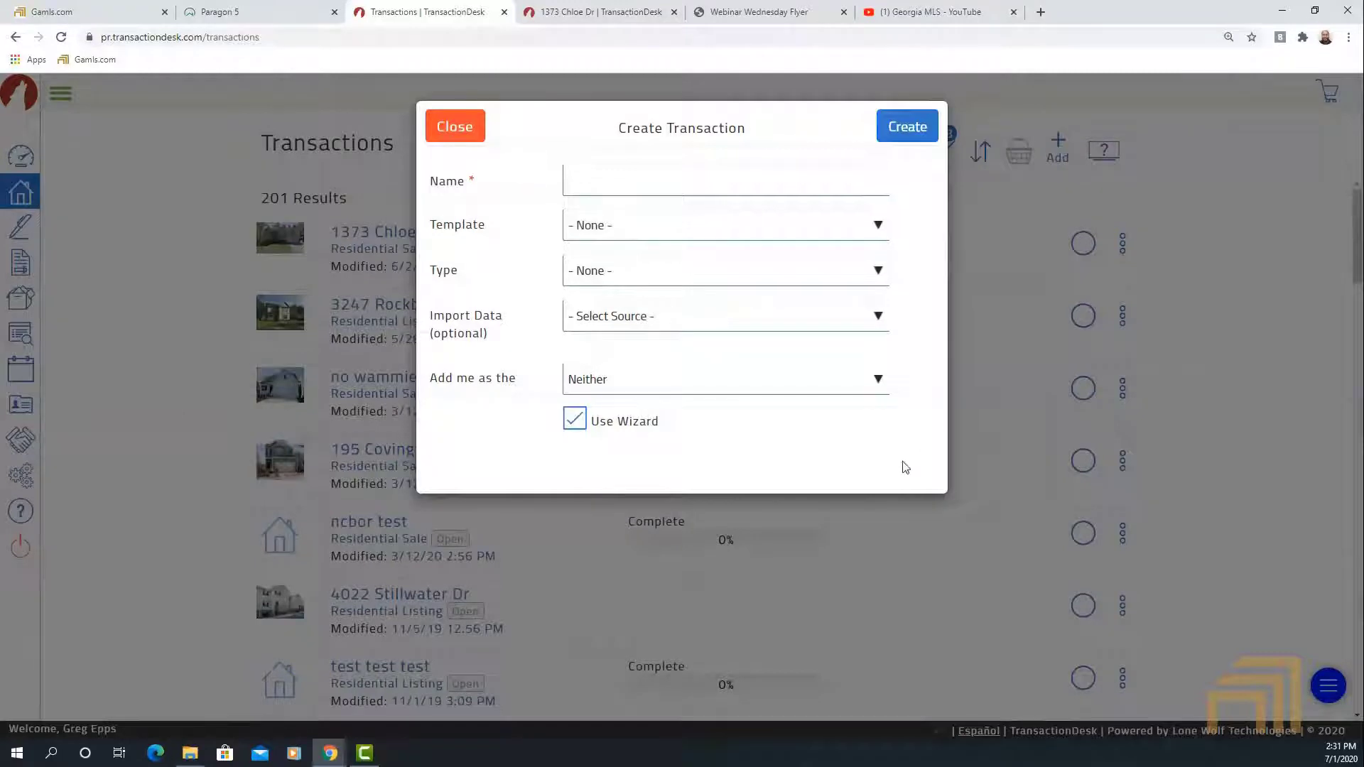
click(441, 132)
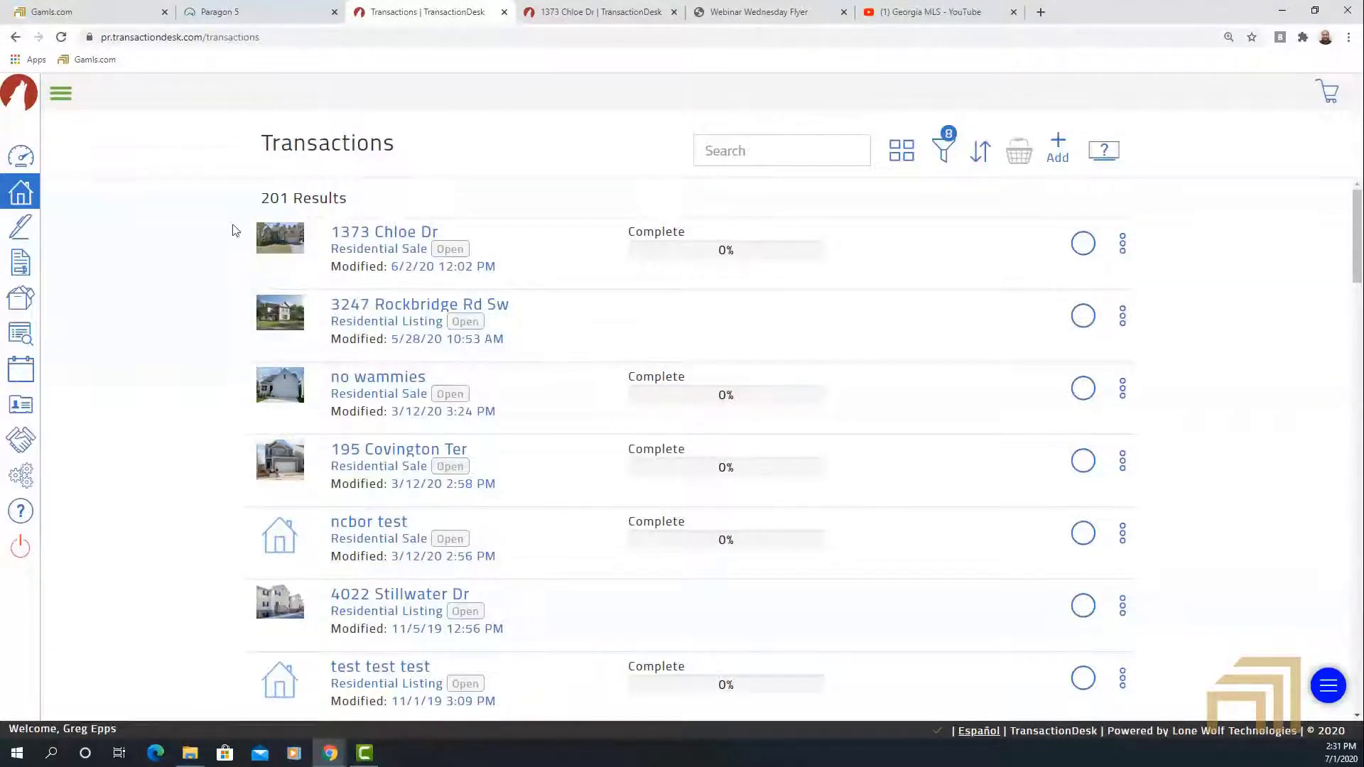
Open the Settings page and point out the Transaction Templates entry.
click(61, 96)
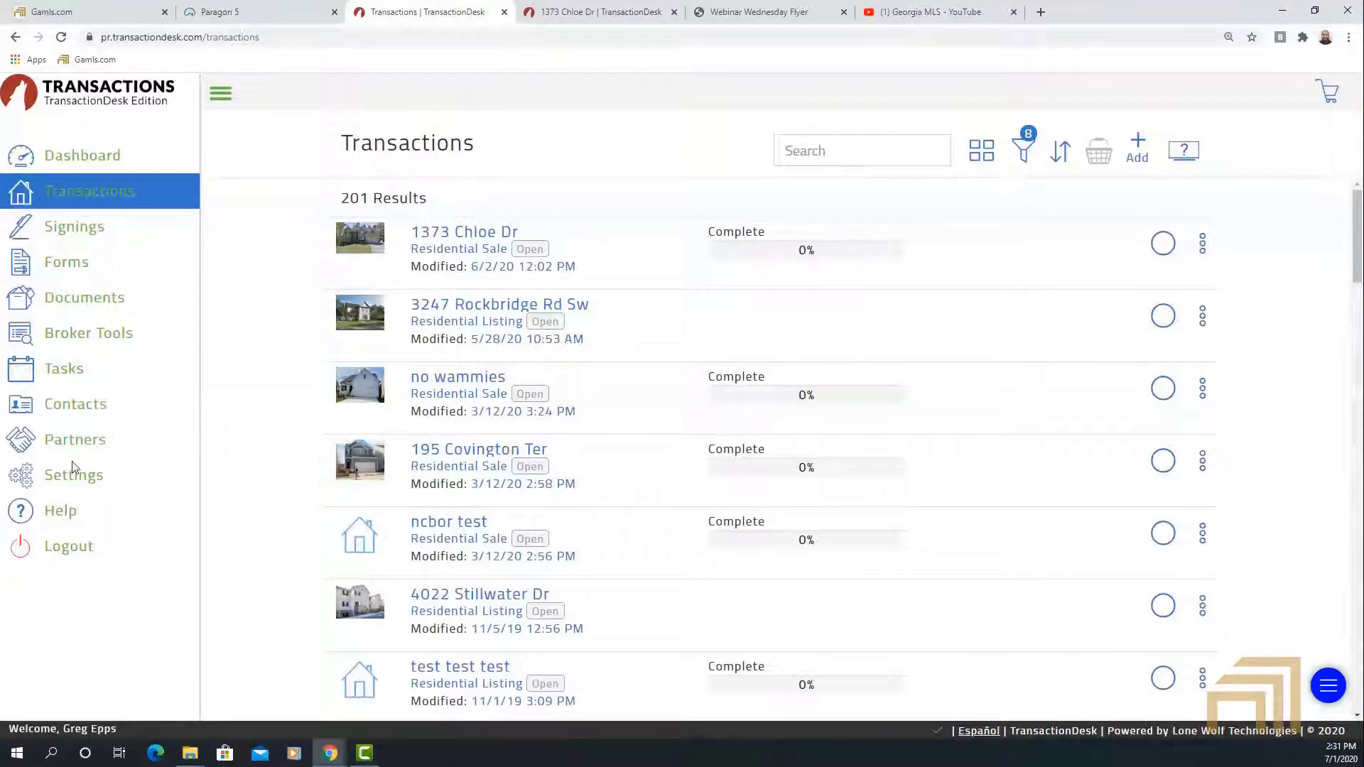
click(72, 485)
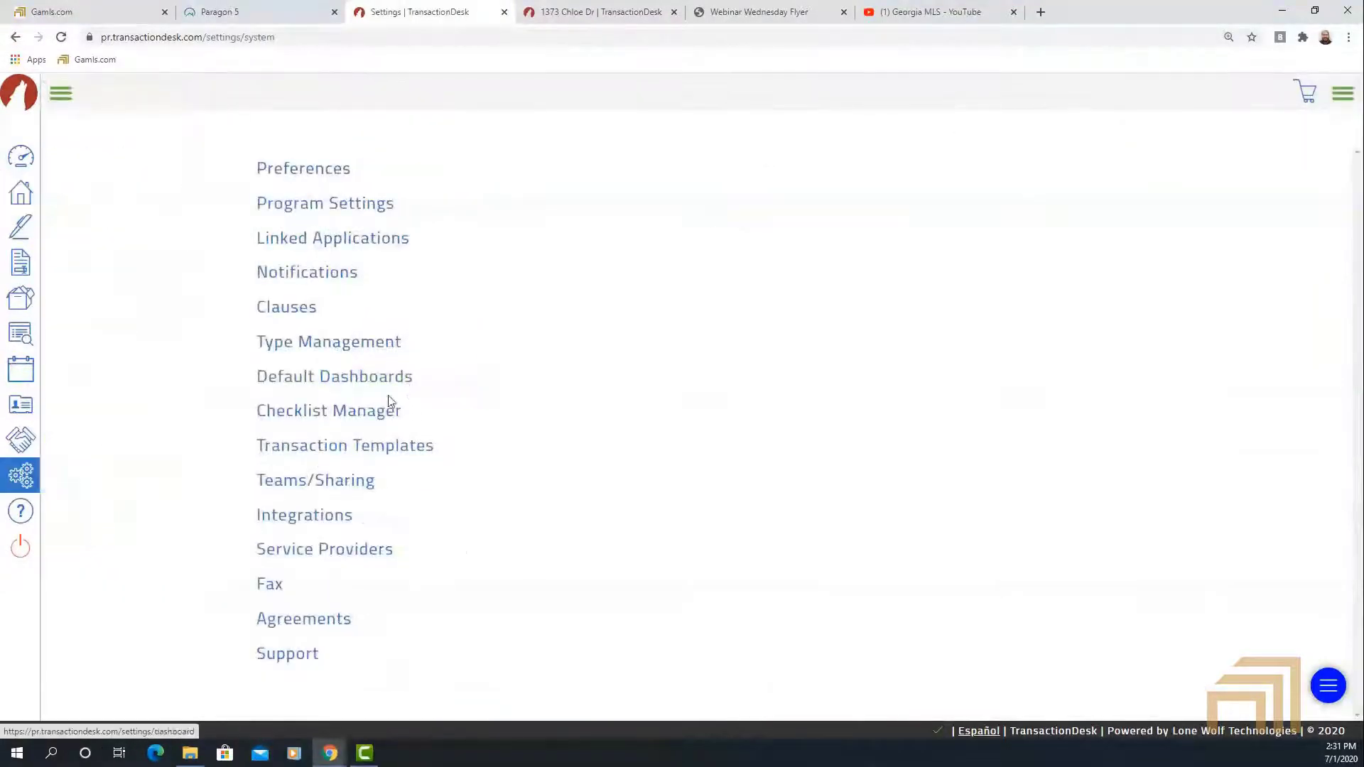
drag(463, 463, 237, 433)
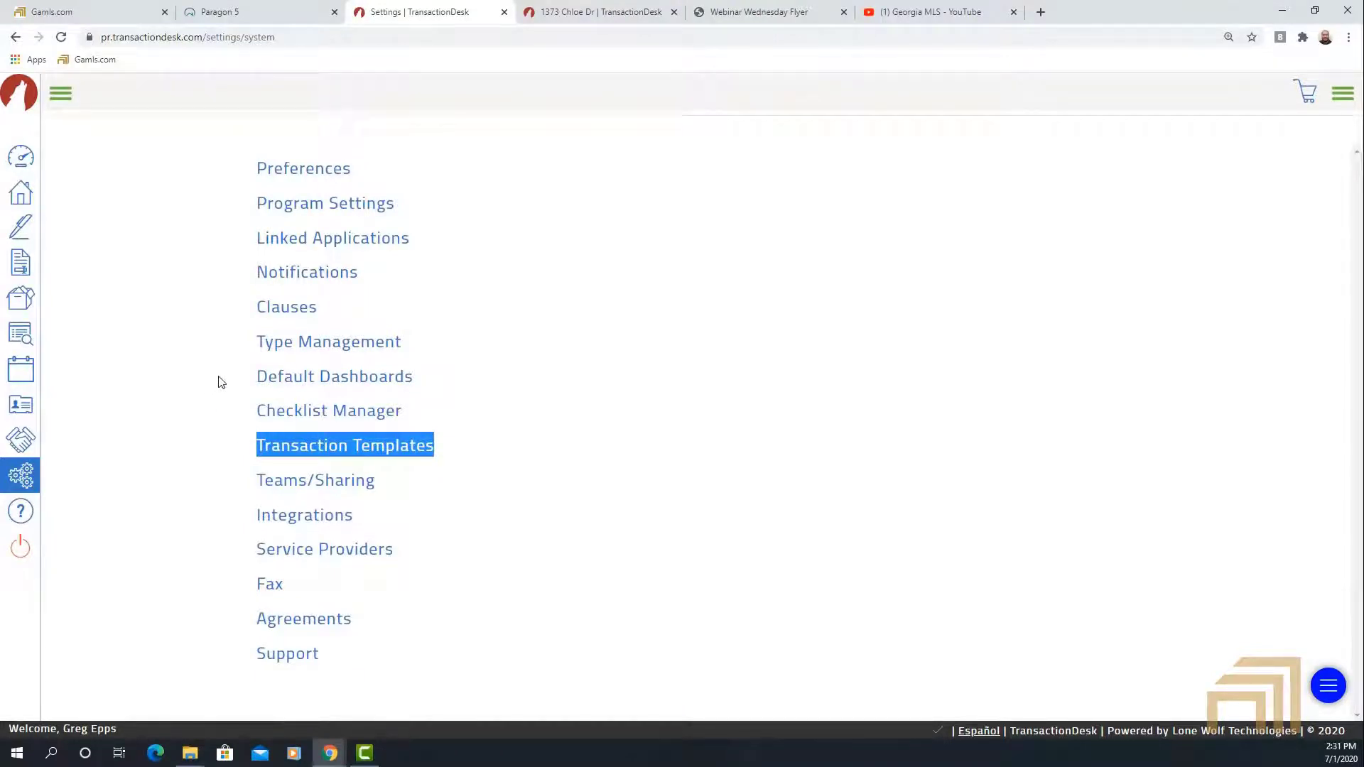
Open the Signings page and look through the listed signings and their statuses.
click(61, 93)
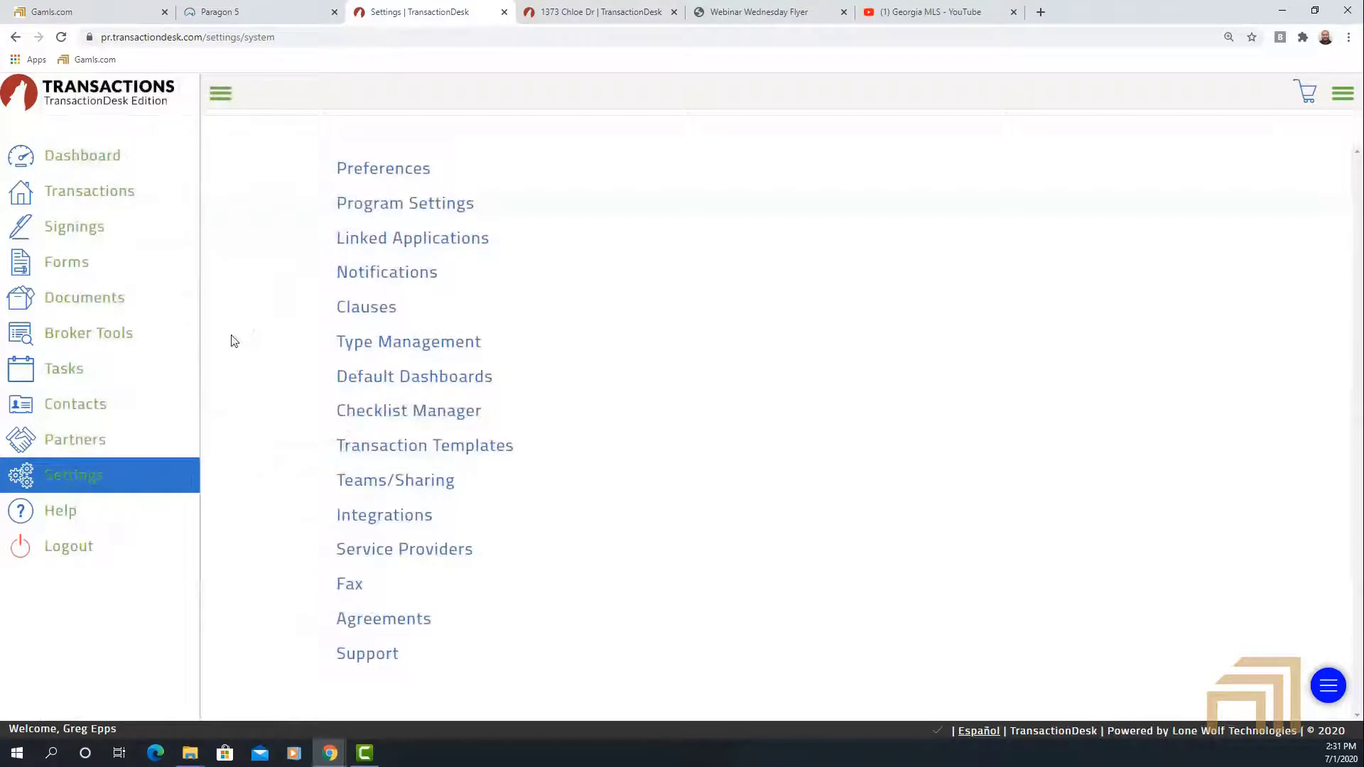
drag(44, 227, 61, 228)
click(119, 235)
click(85, 231)
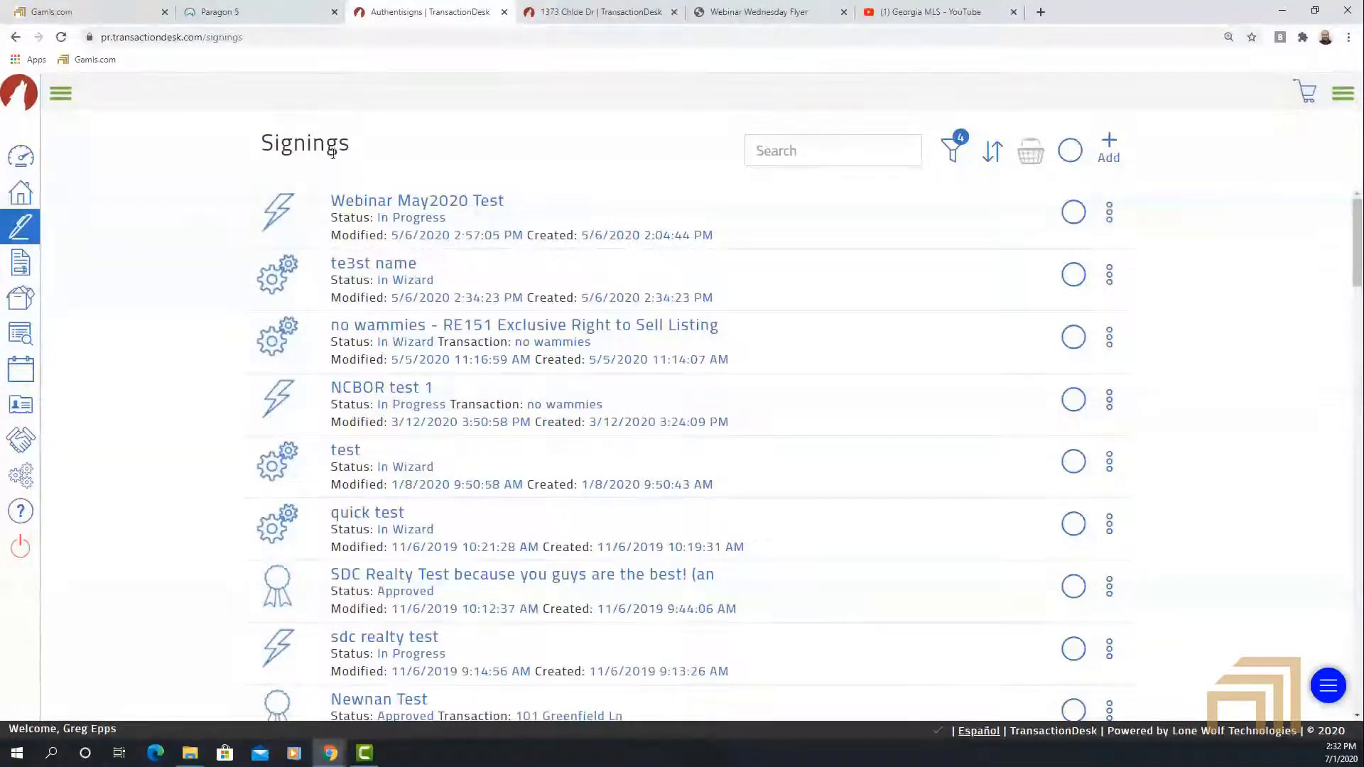
drag(356, 146, 242, 144)
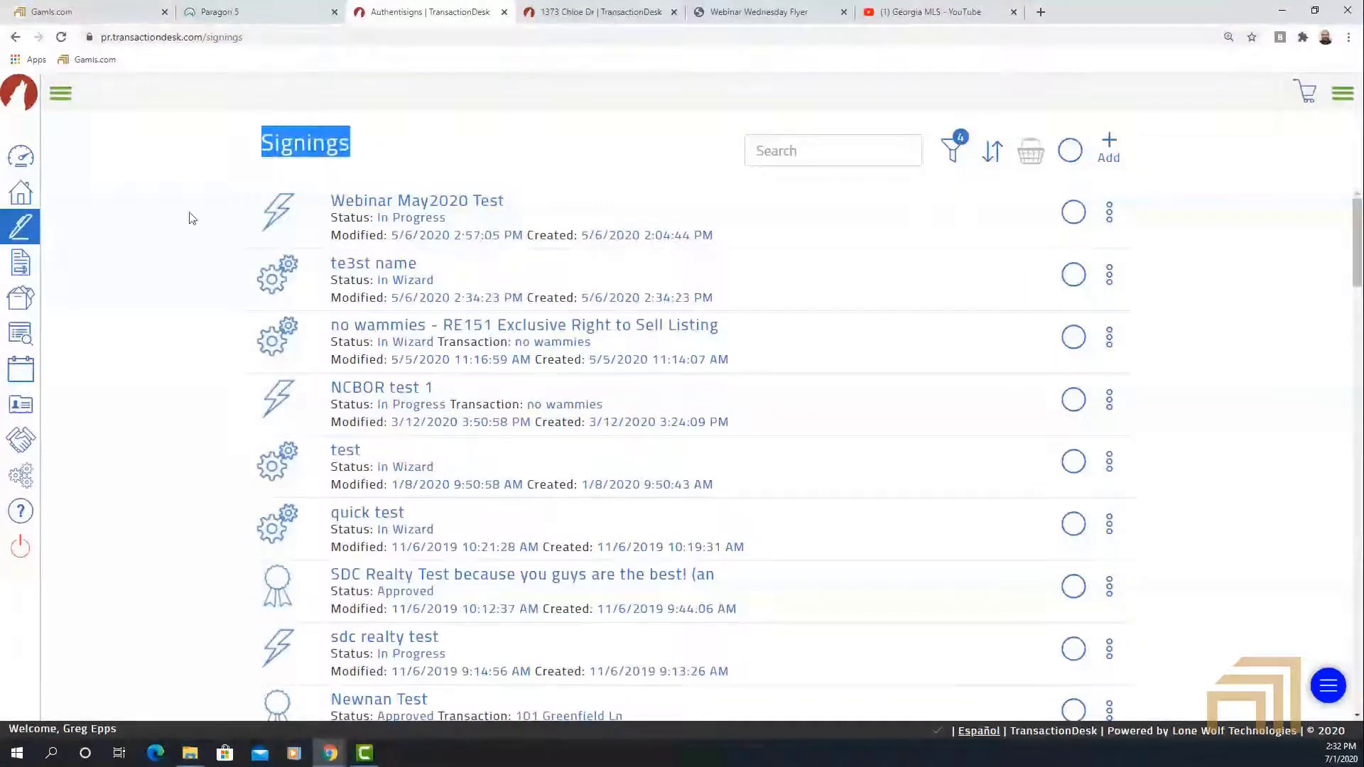
click(795, 151)
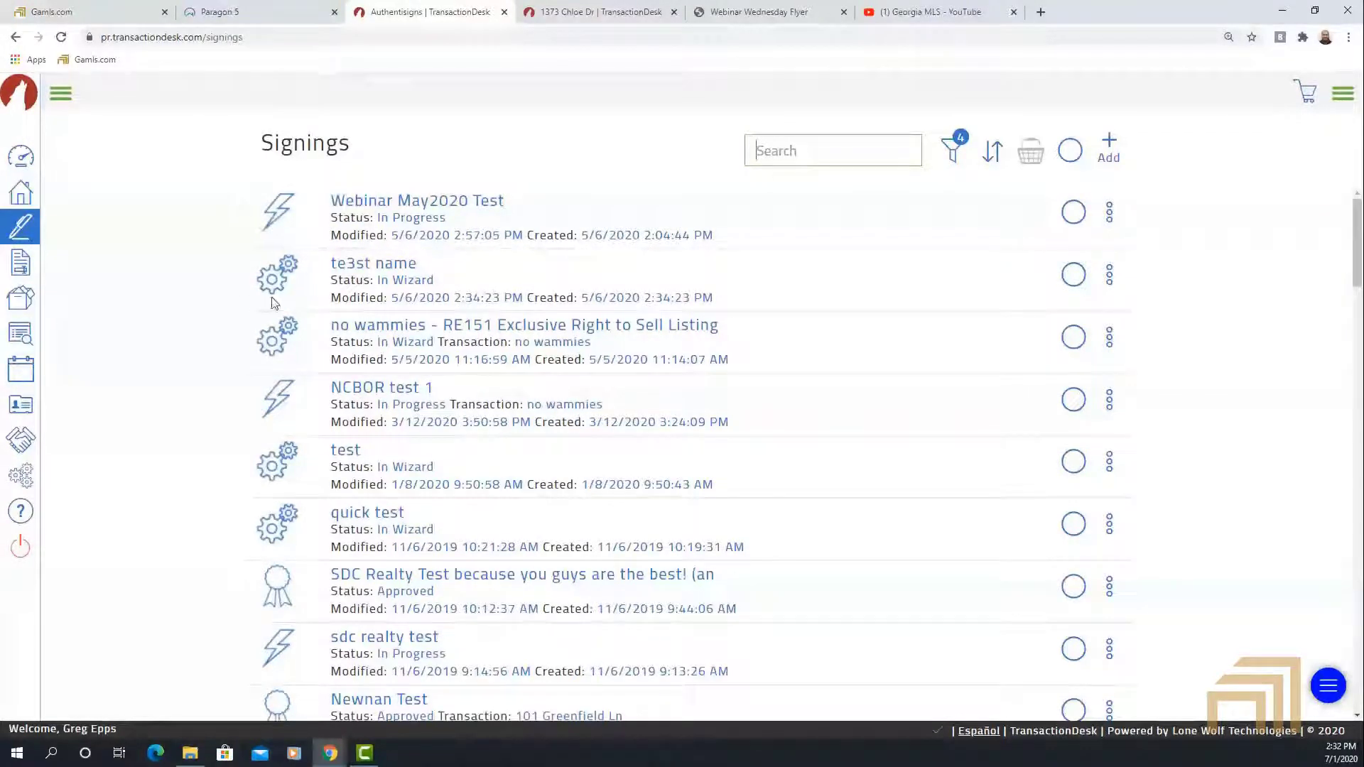
mouse_move(268, 292)
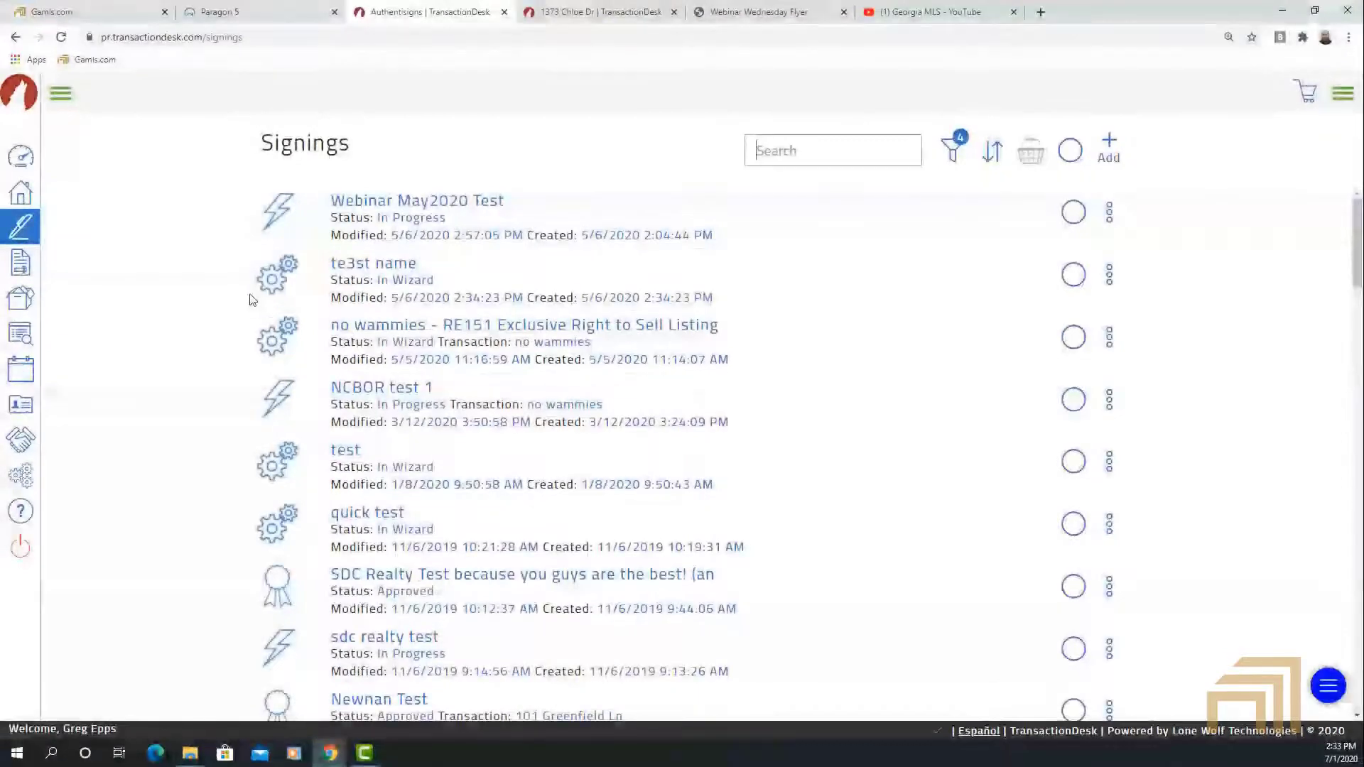
scroll(247, 300, down, 1)
scroll(247, 300, down, 4)
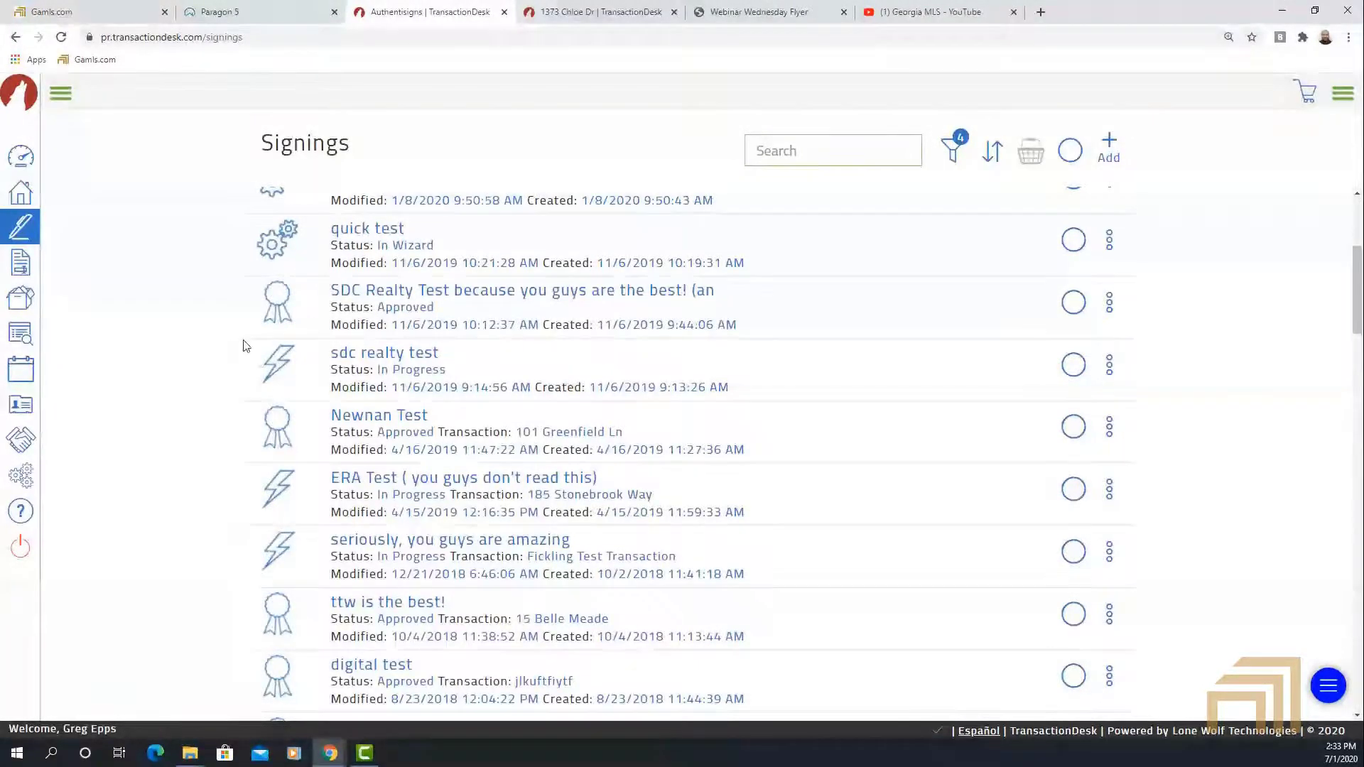
scroll(244, 345, up, 2)
scroll(244, 346, up, 3)
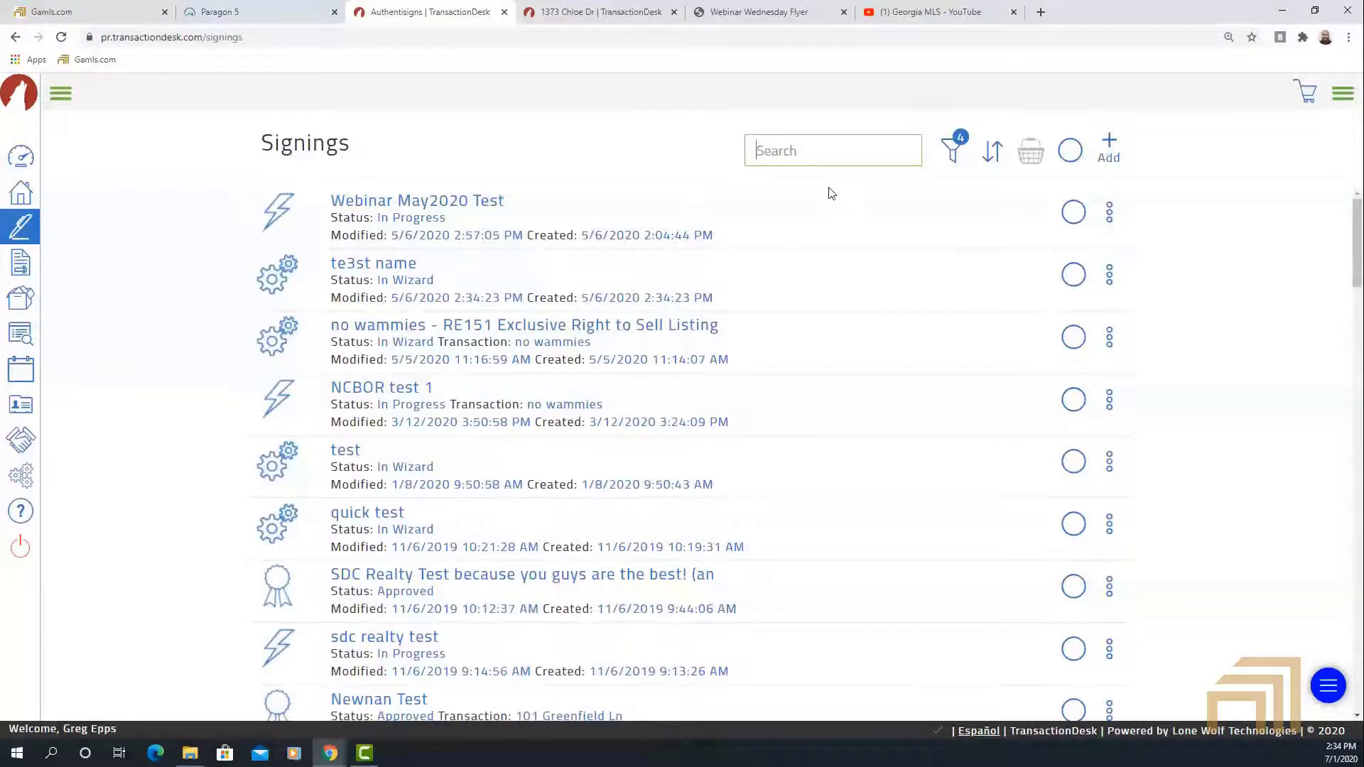
Start a new signing named "Again you guys are the best but you don't read this".
click(1114, 151)
click(633, 188)
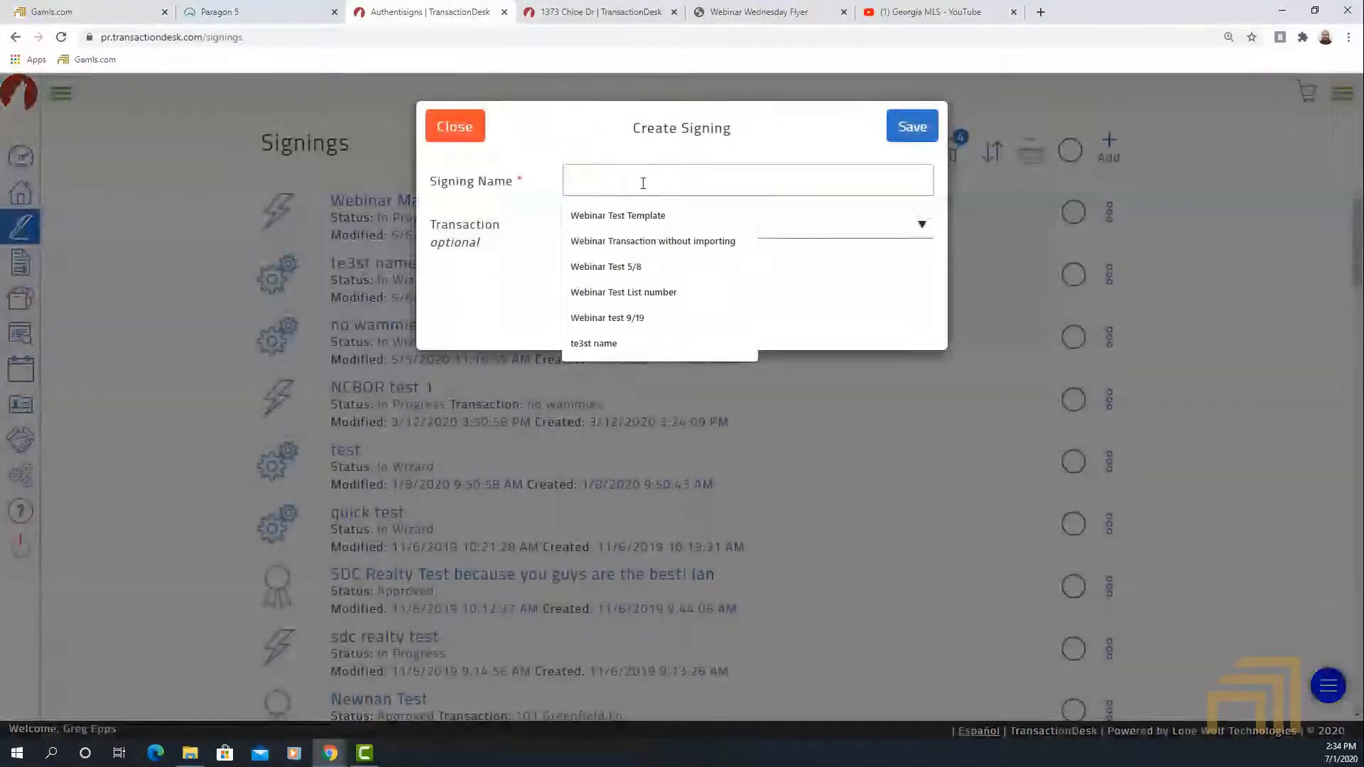
text(Again you guys are the best but you don't read this)
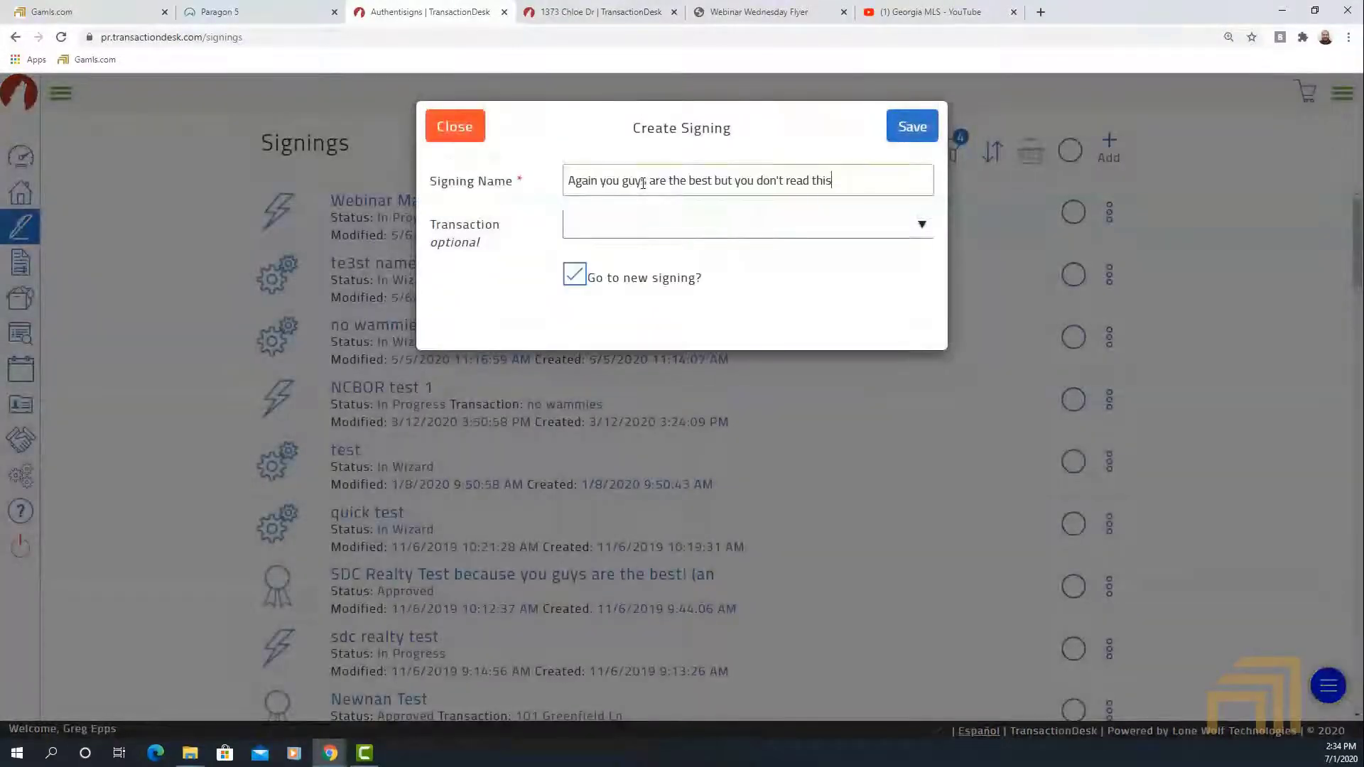
Browse the transactions available to link, leave the optional transaction blank, and save the signing so its setup wizard opens.
click(670, 233)
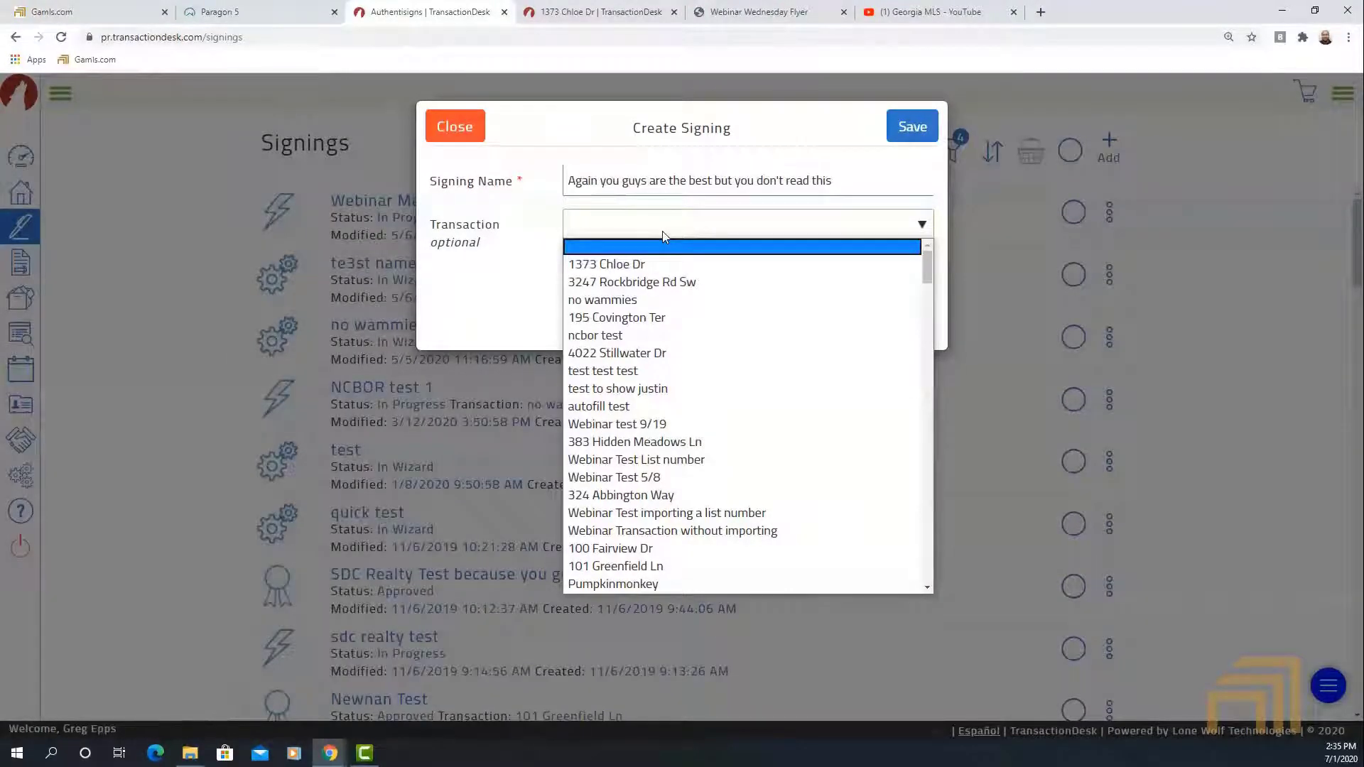
scroll(629, 341, down, 8)
scroll(629, 352, up, 10)
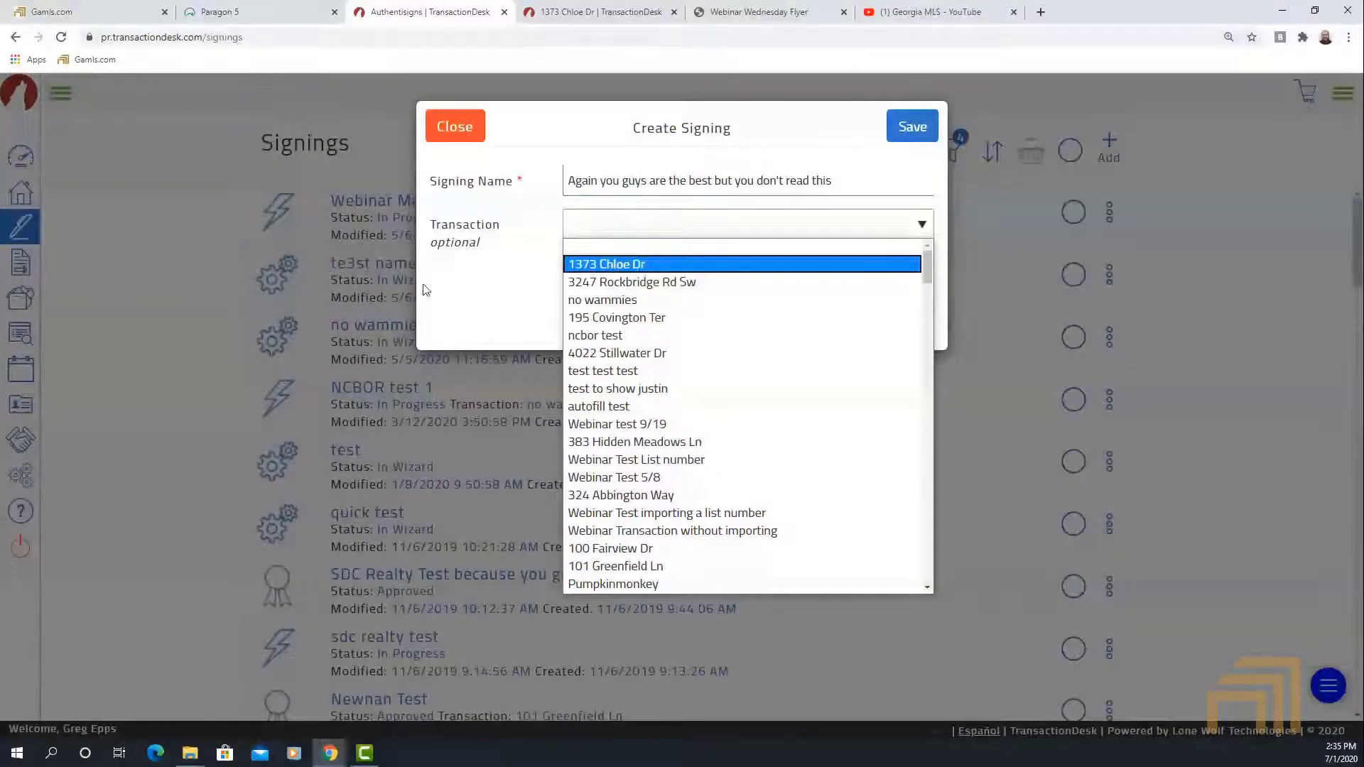
click(498, 290)
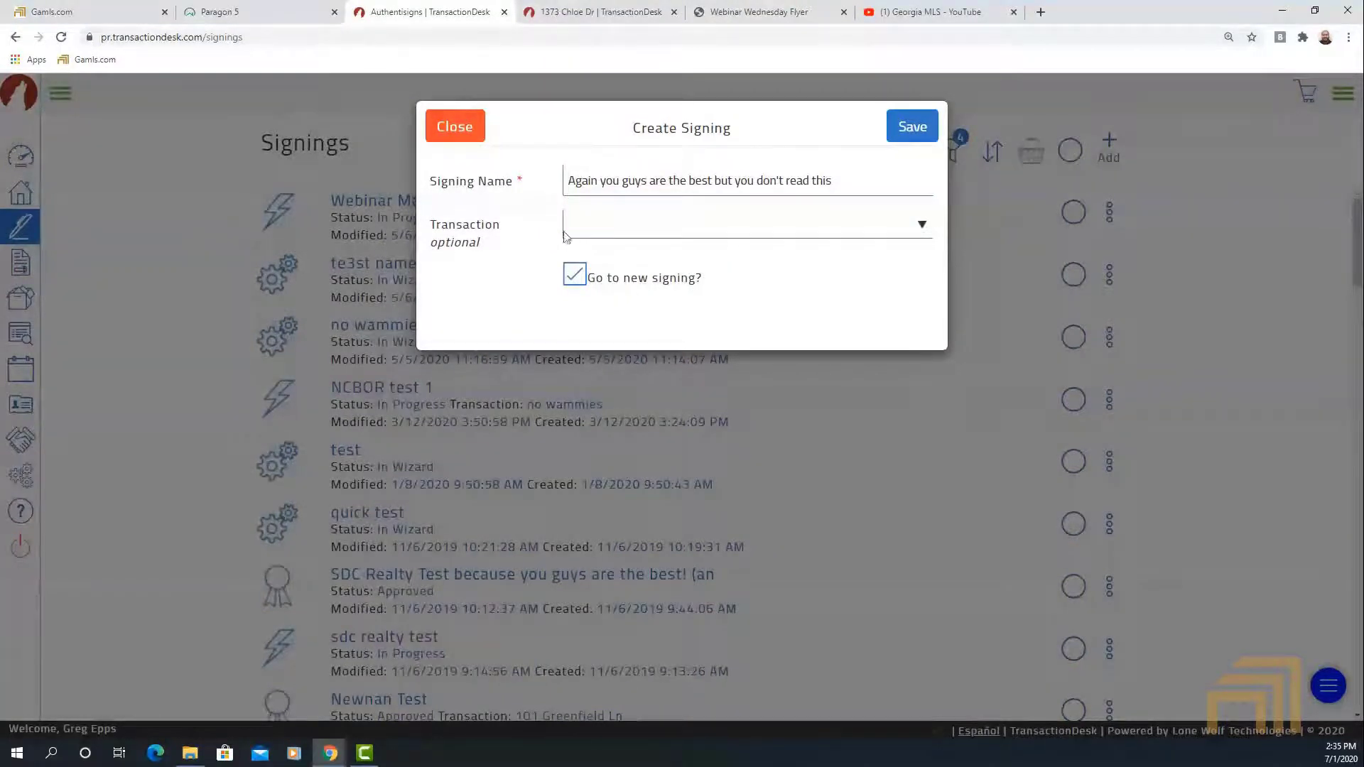
click(915, 130)
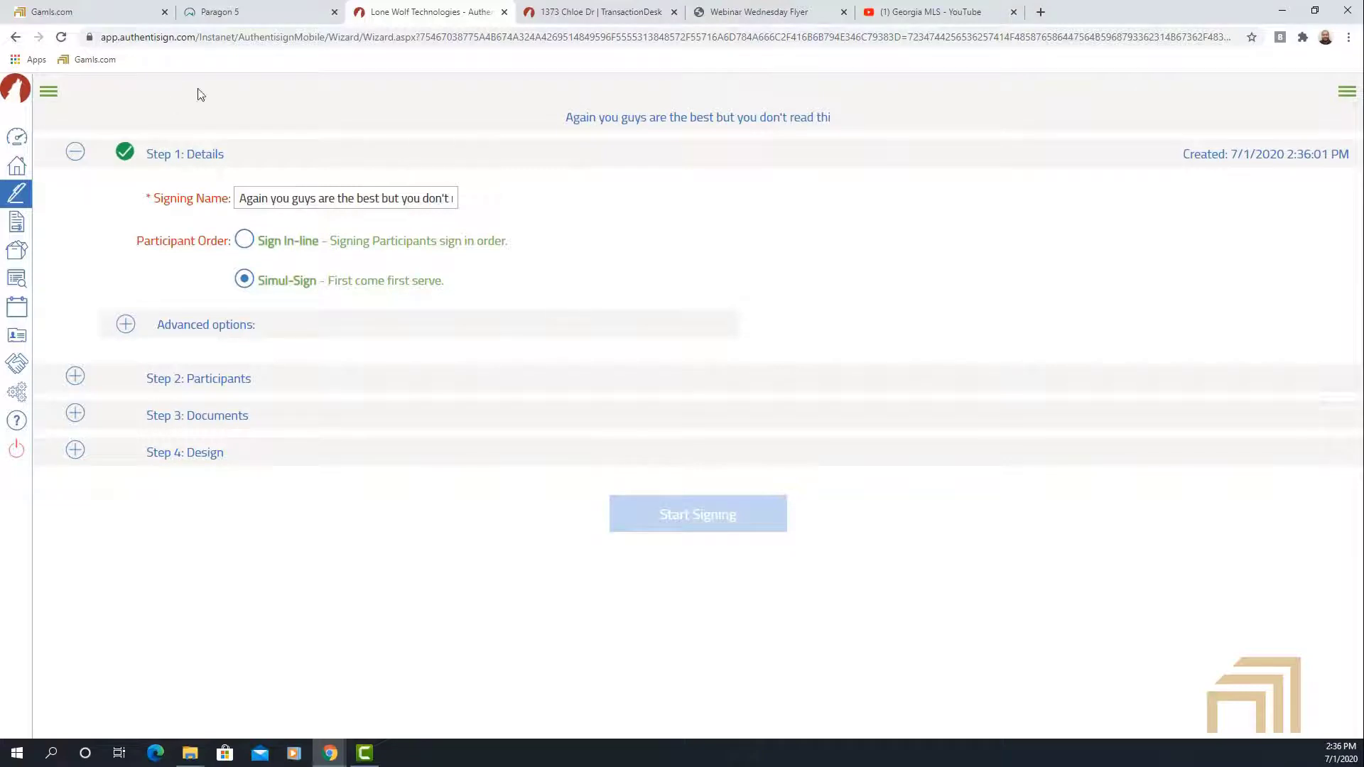
Review the signing's participant order and its advanced options for expiration, reminders and ID position, and collapse the Details step.
click(126, 325)
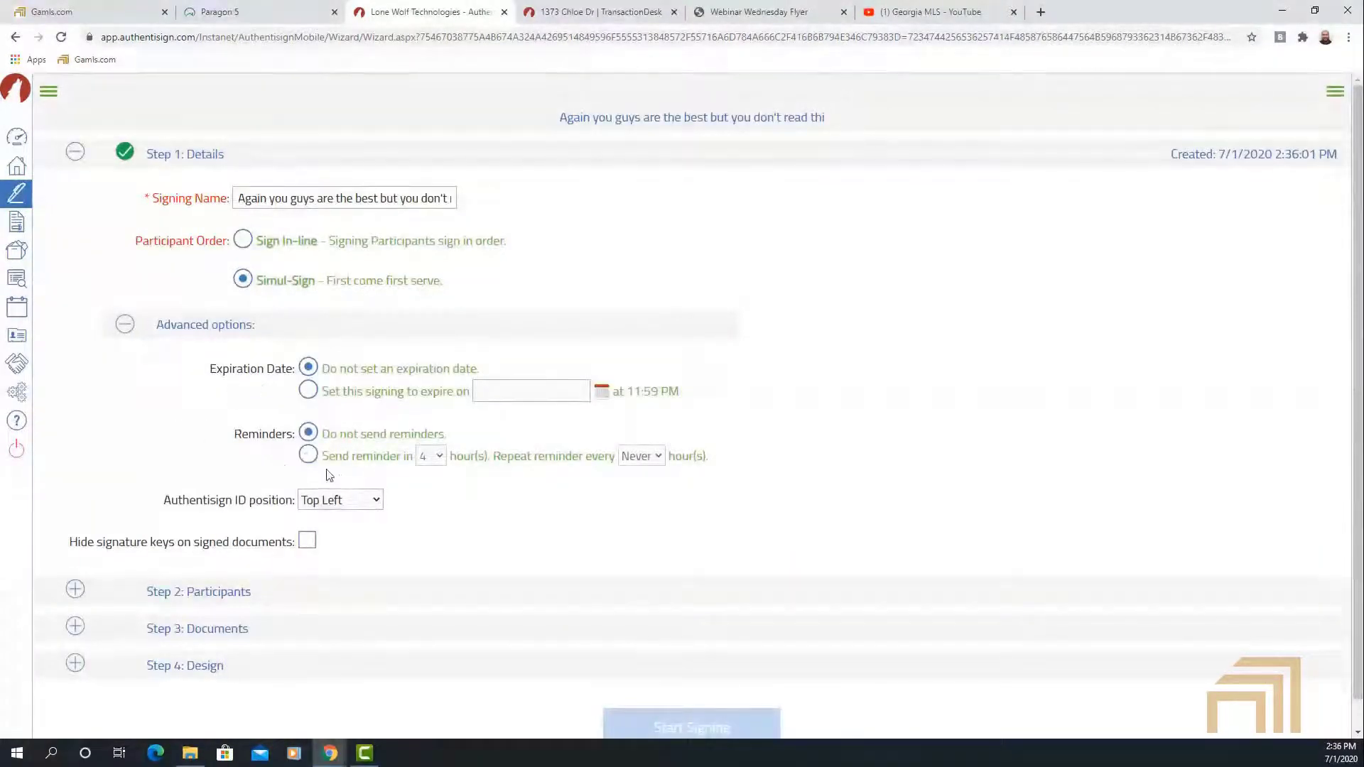
drag(208, 370, 298, 377)
click(158, 275)
click(244, 248)
click(78, 157)
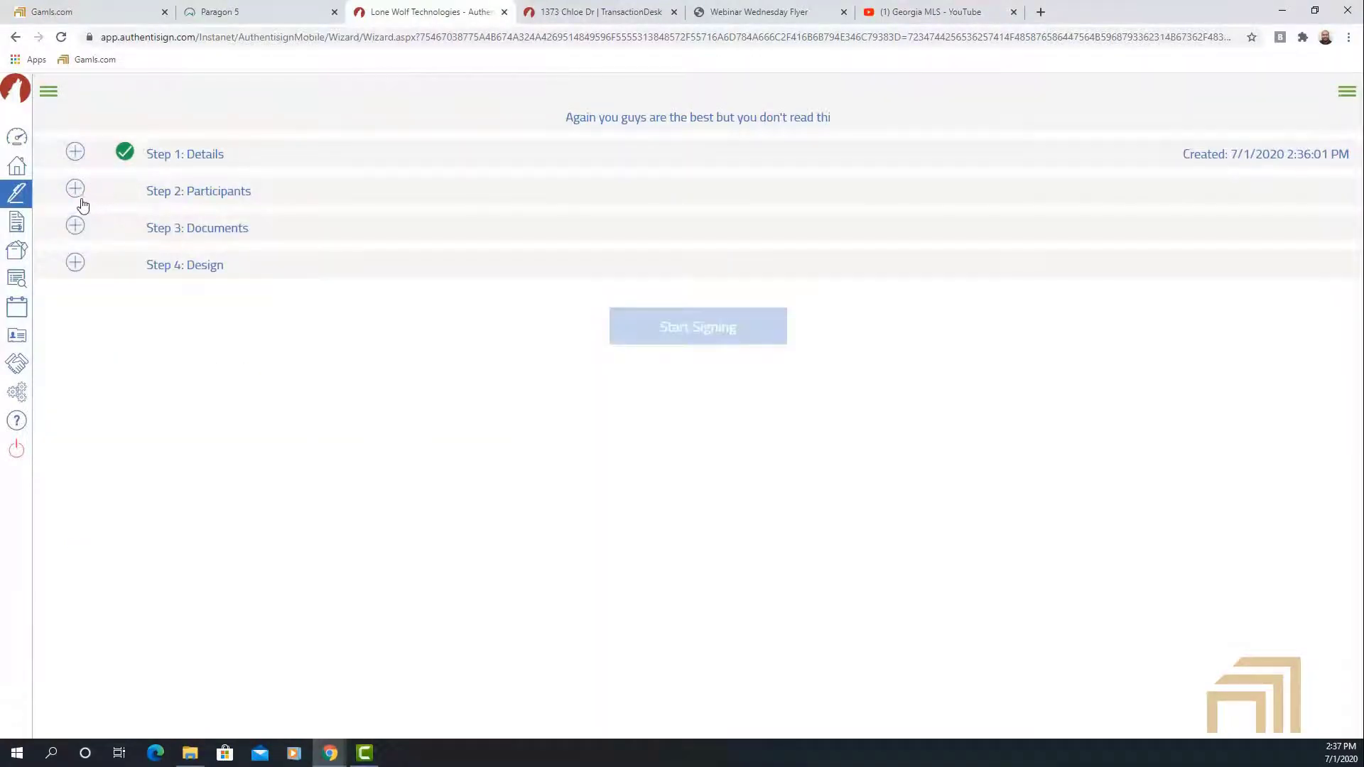
View the ways to add participants, close the choices without adding anyone, and try to open the Documents step.
click(76, 189)
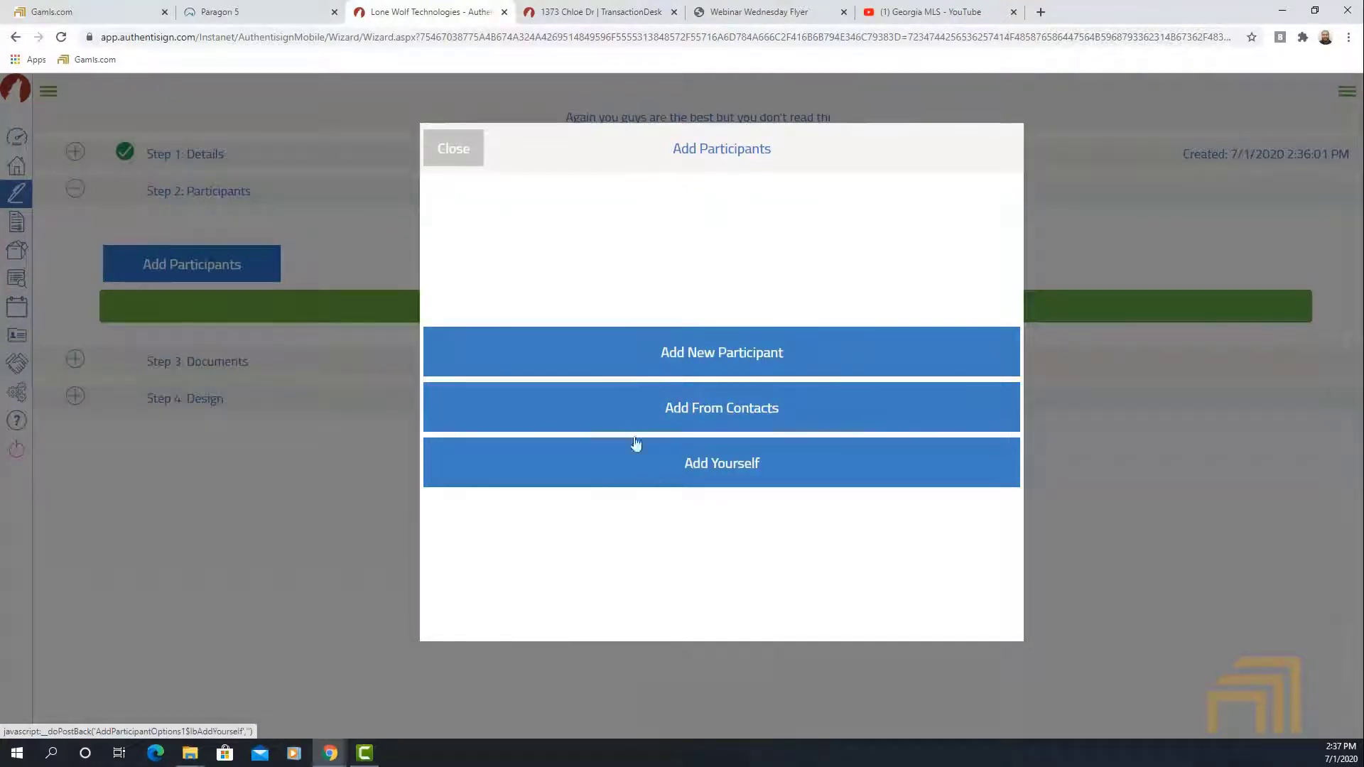
click(443, 151)
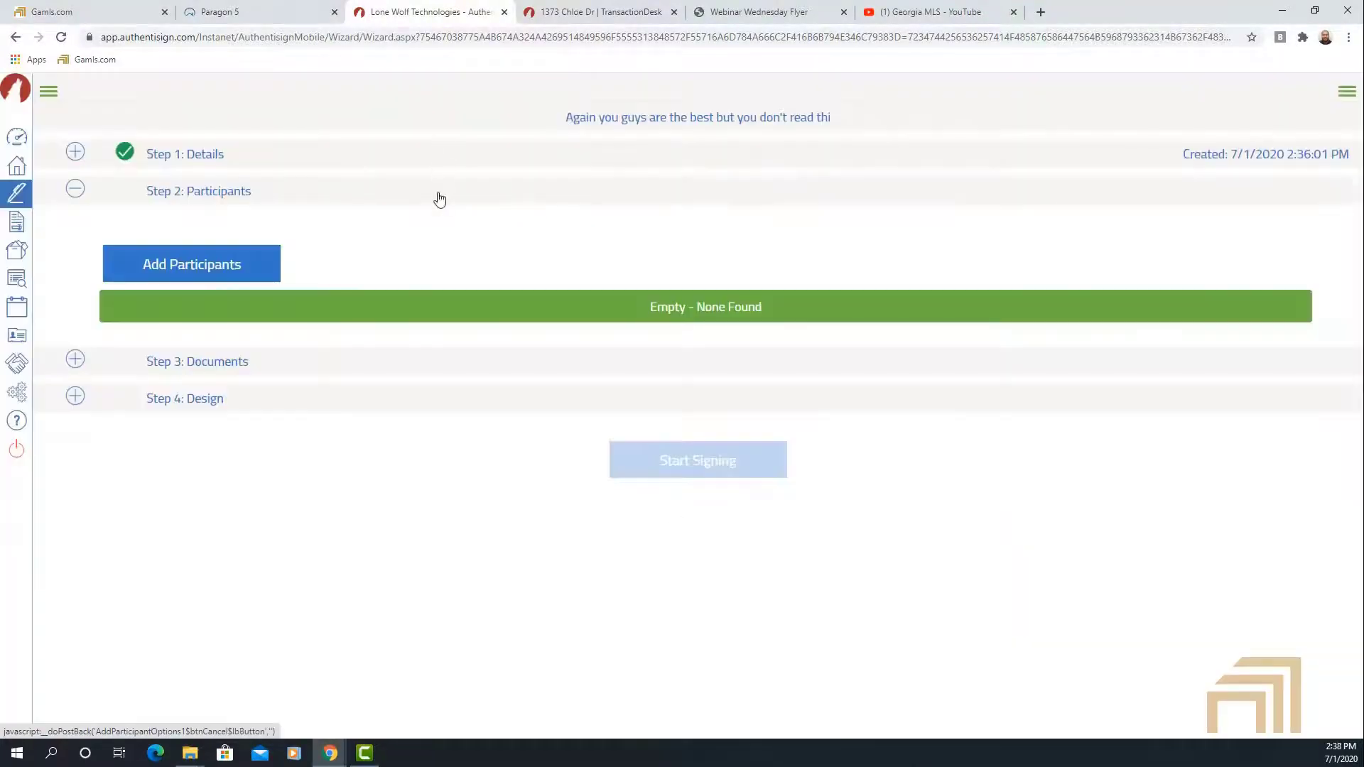
click(75, 359)
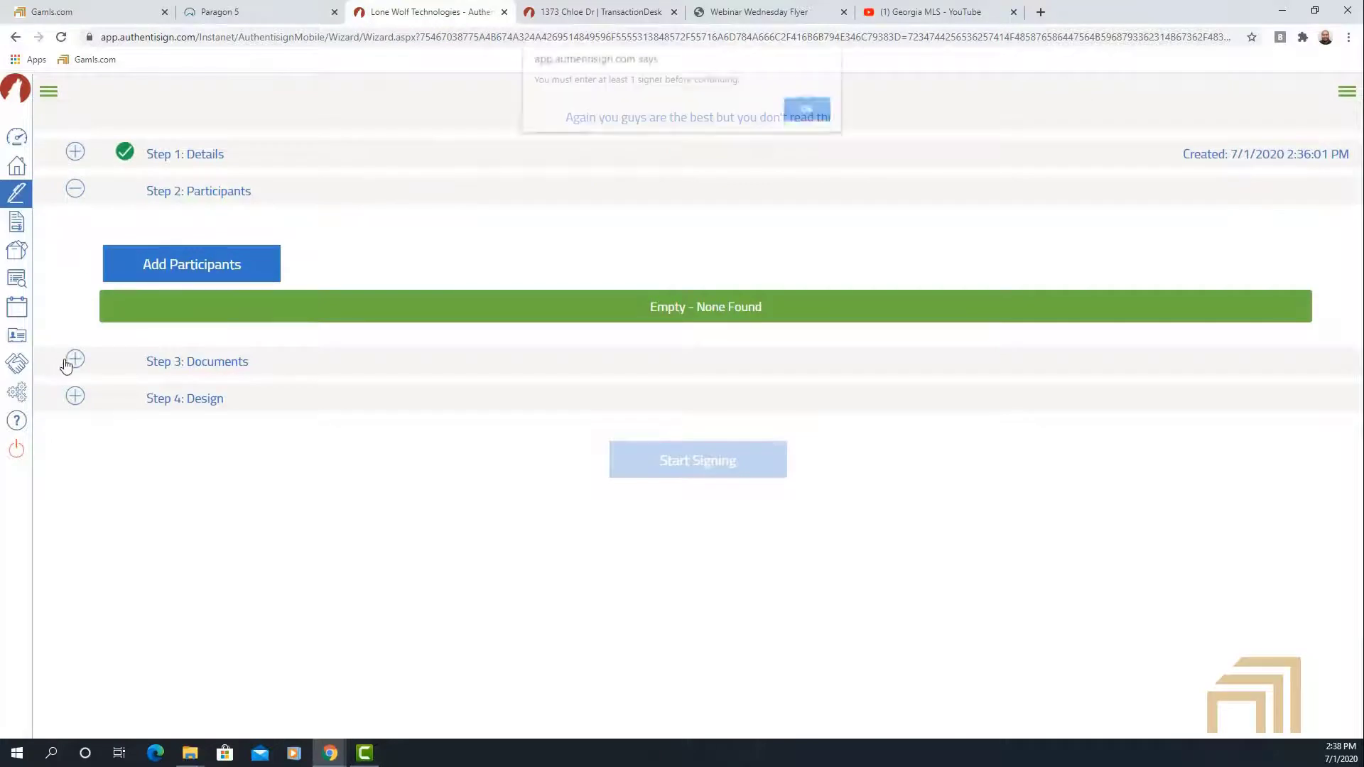
click(788, 125)
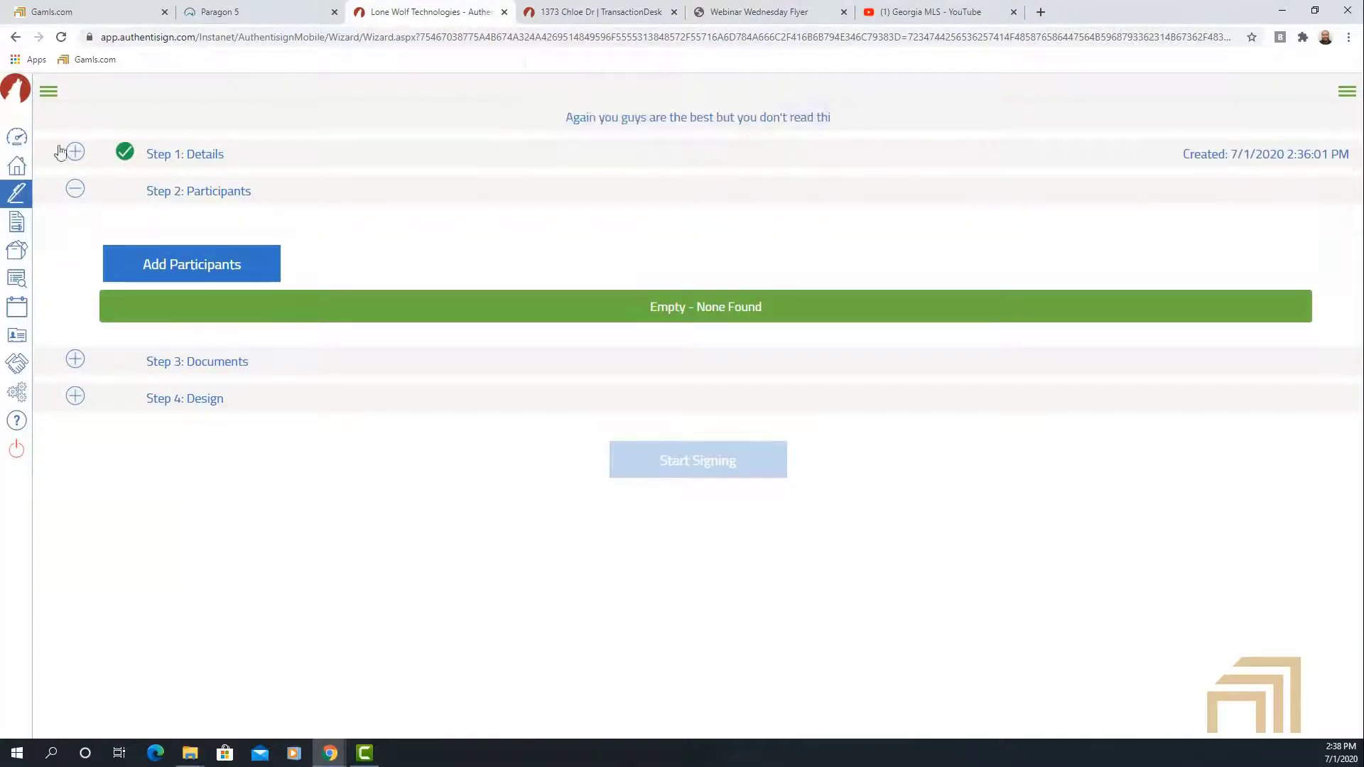
Collapse and reopen the Participants step, and try again to continue to Documents without a signer.
click(76, 189)
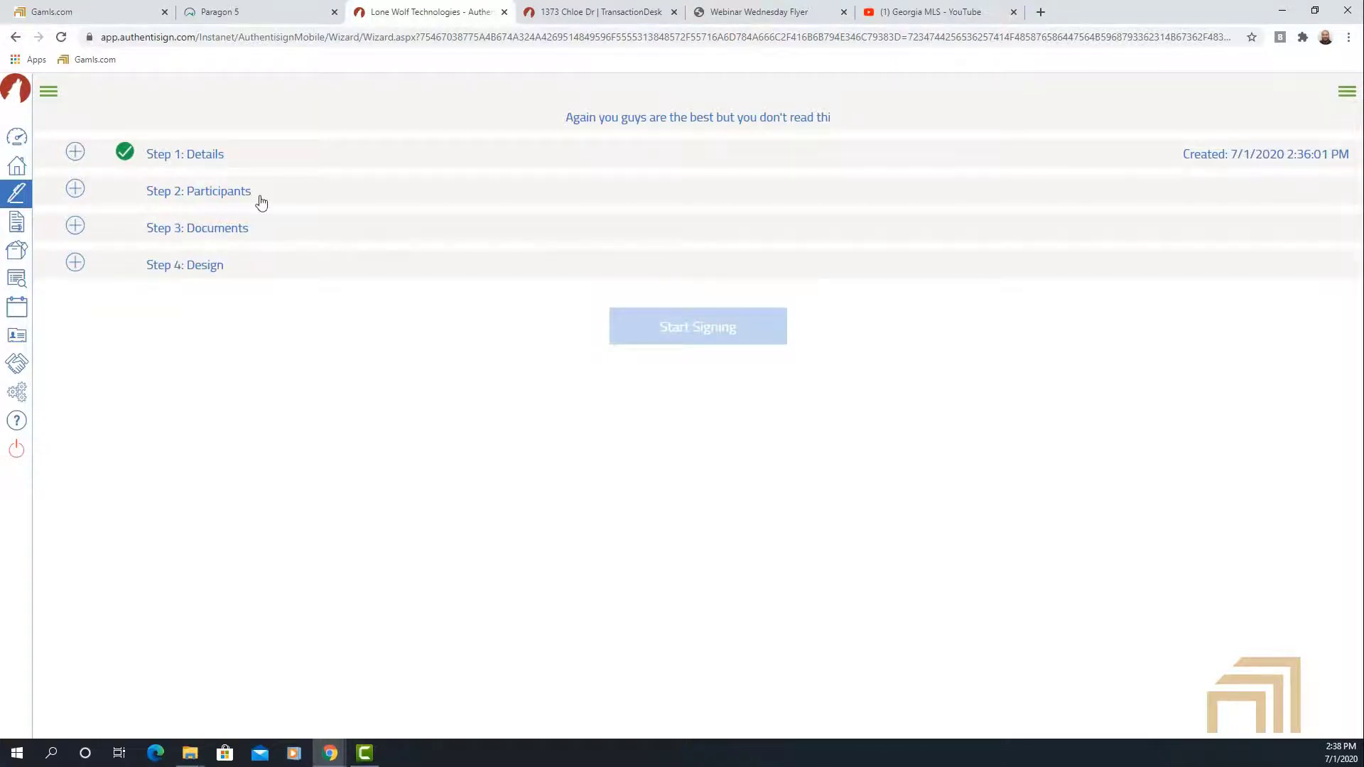
drag(264, 195, 162, 193)
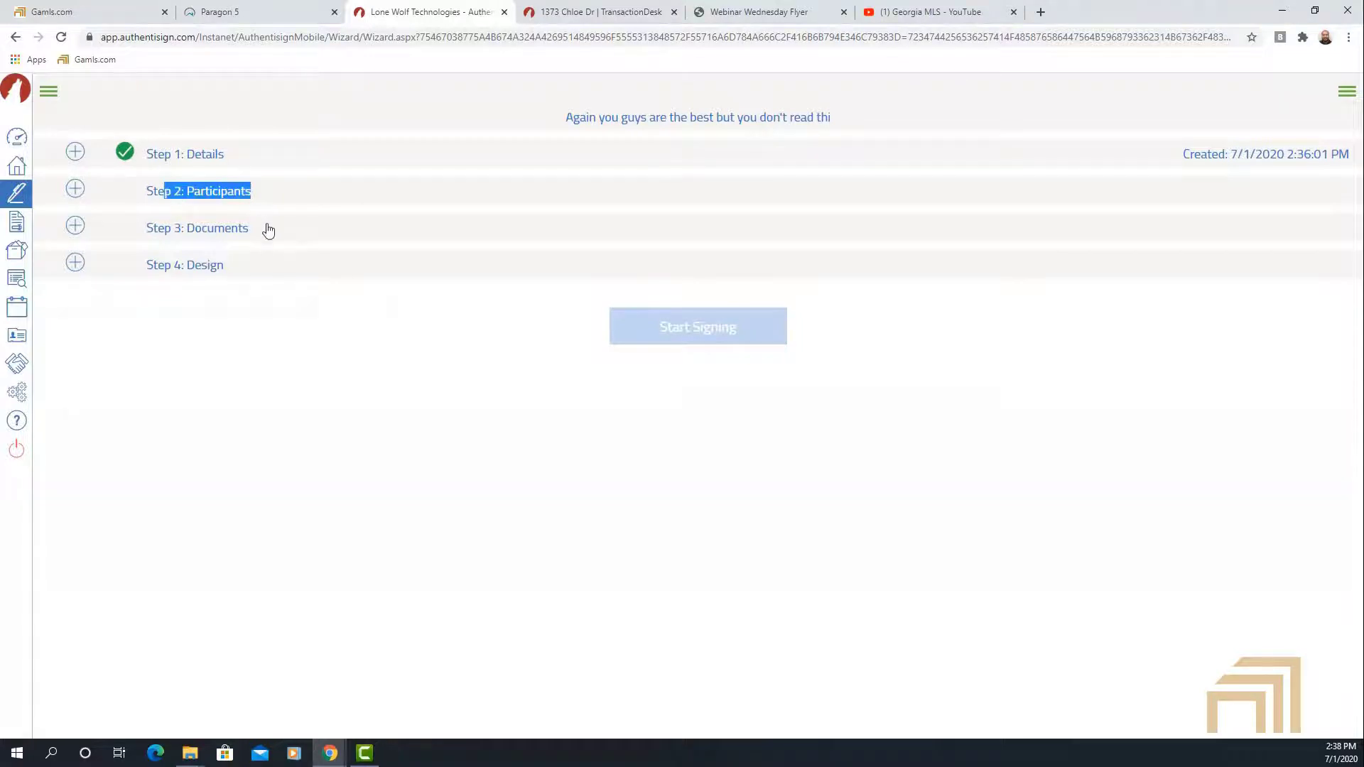
click(467, 155)
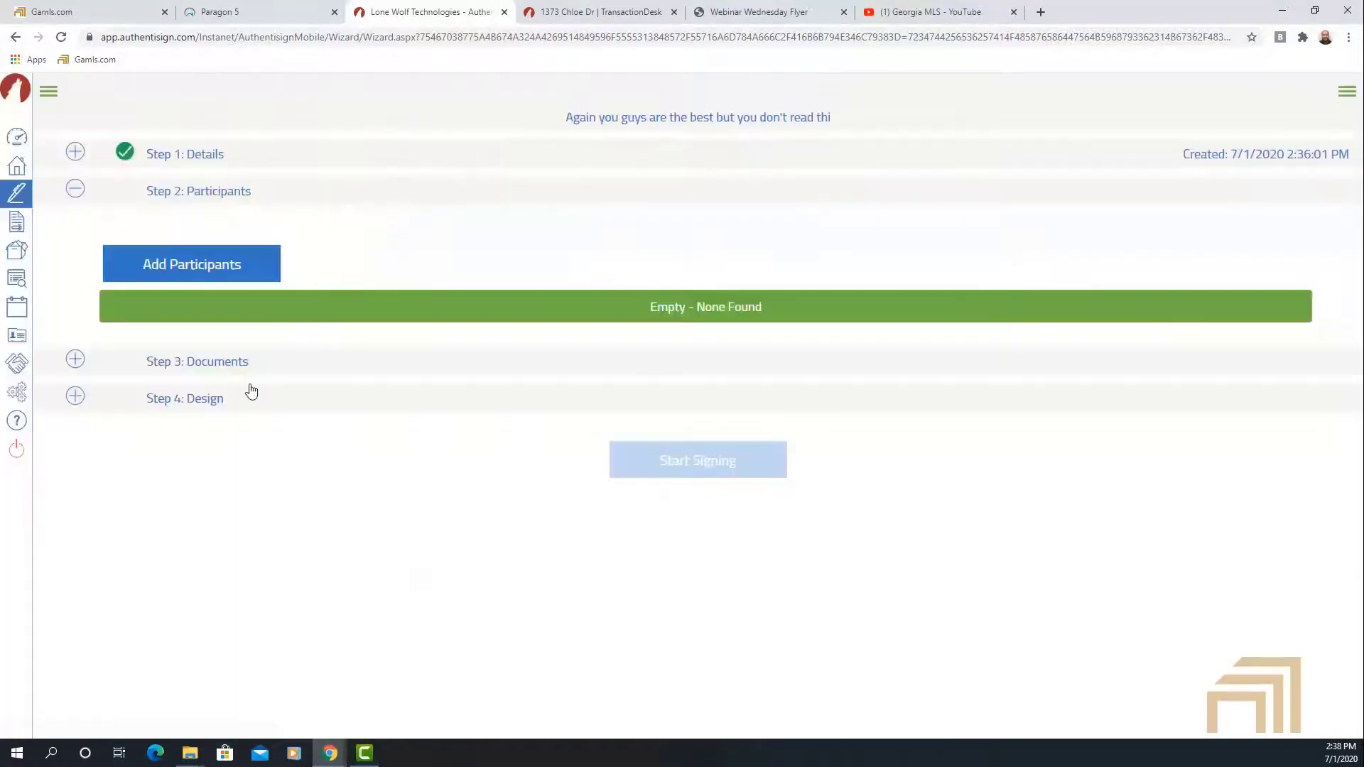
drag(240, 365, 177, 371)
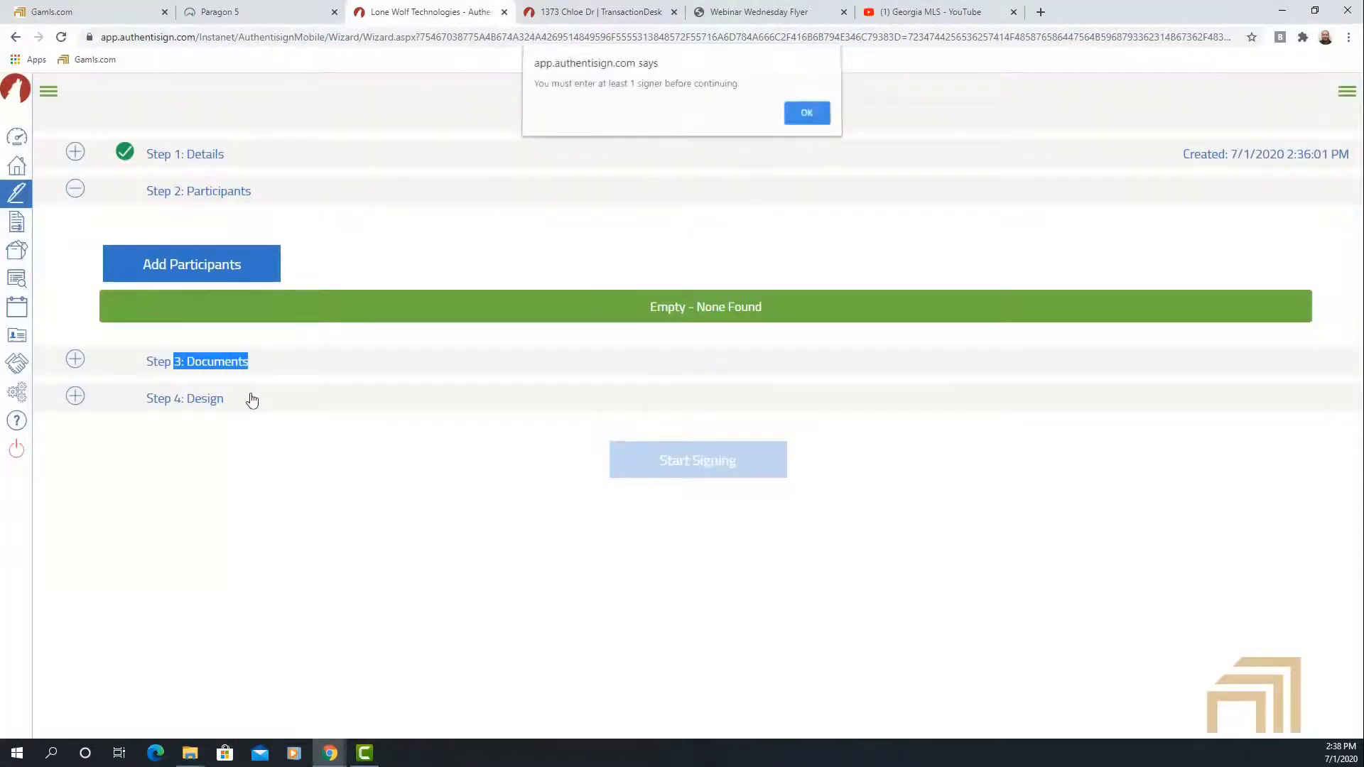
click(806, 118)
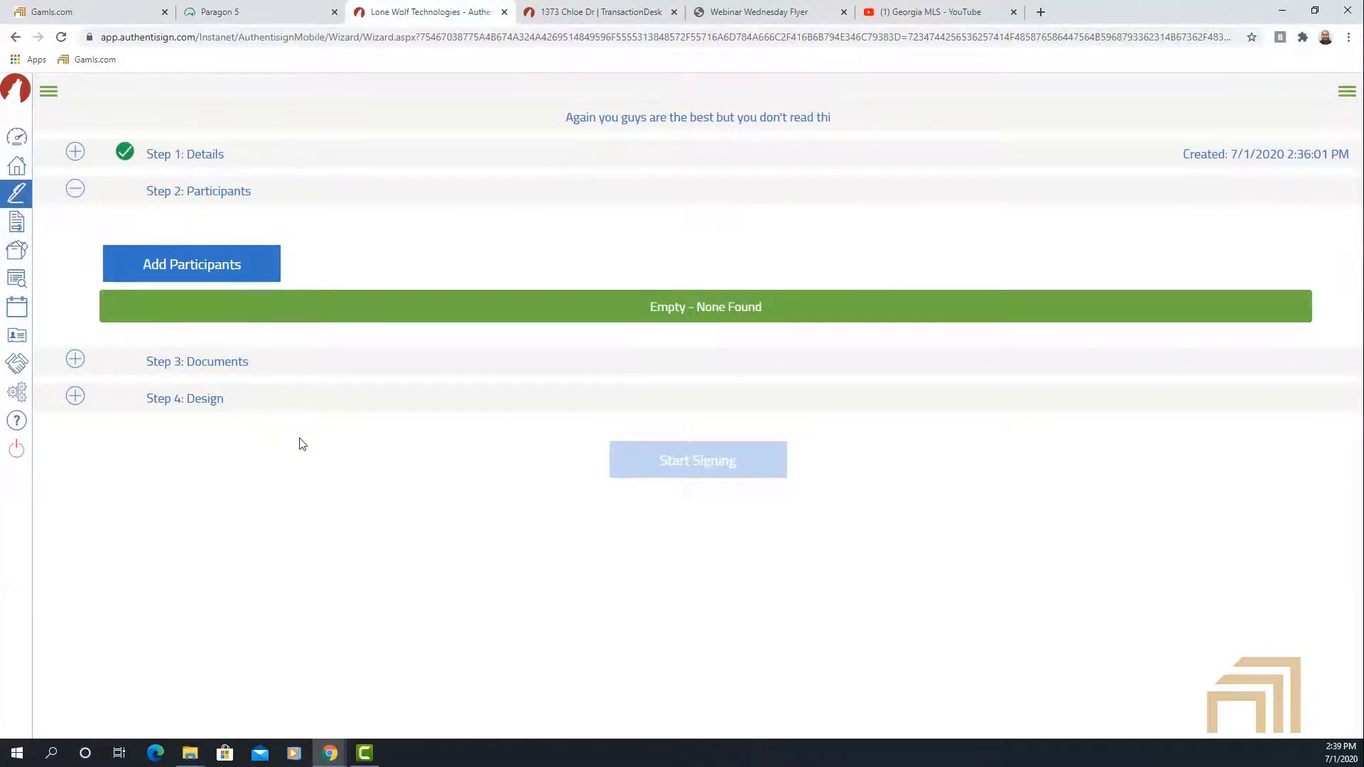
Leave the signing wizard and return to the Signings list to view the new signing.
click(48, 93)
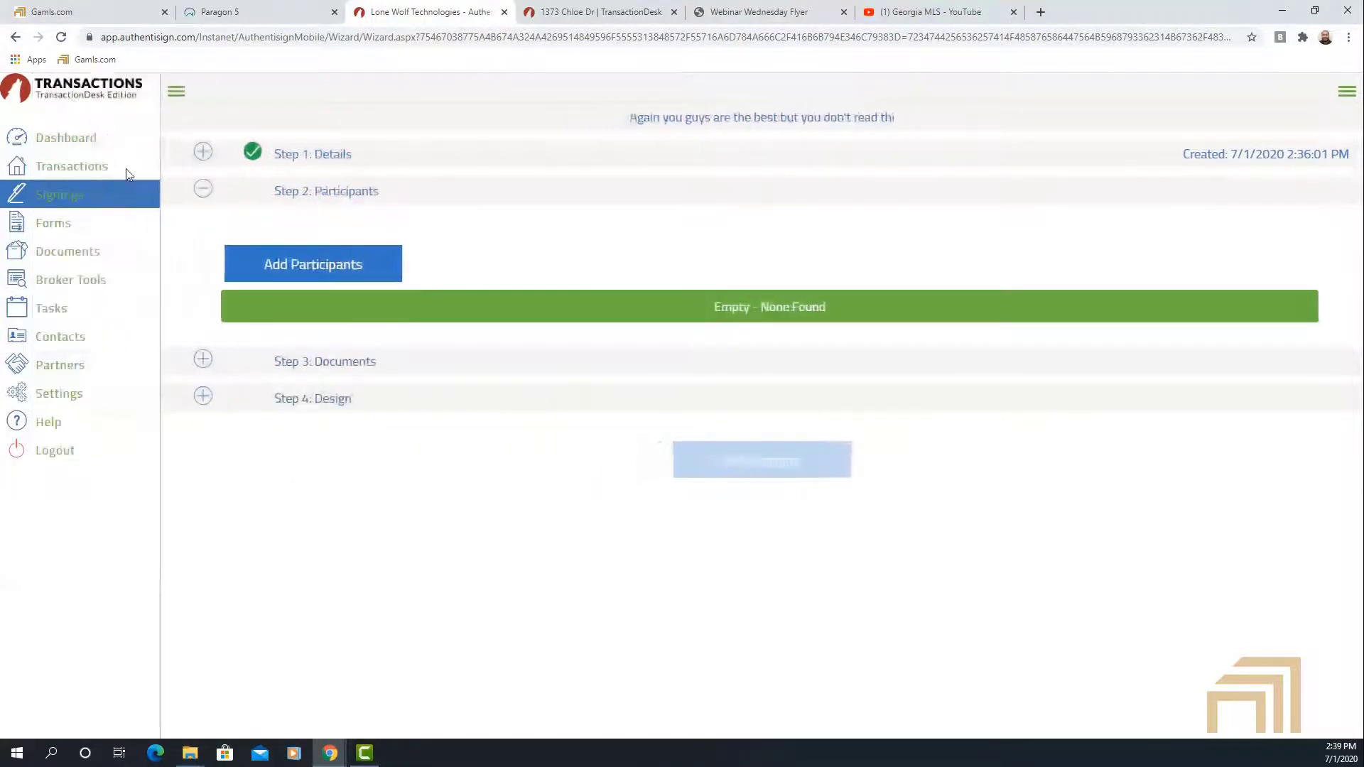
click(68, 201)
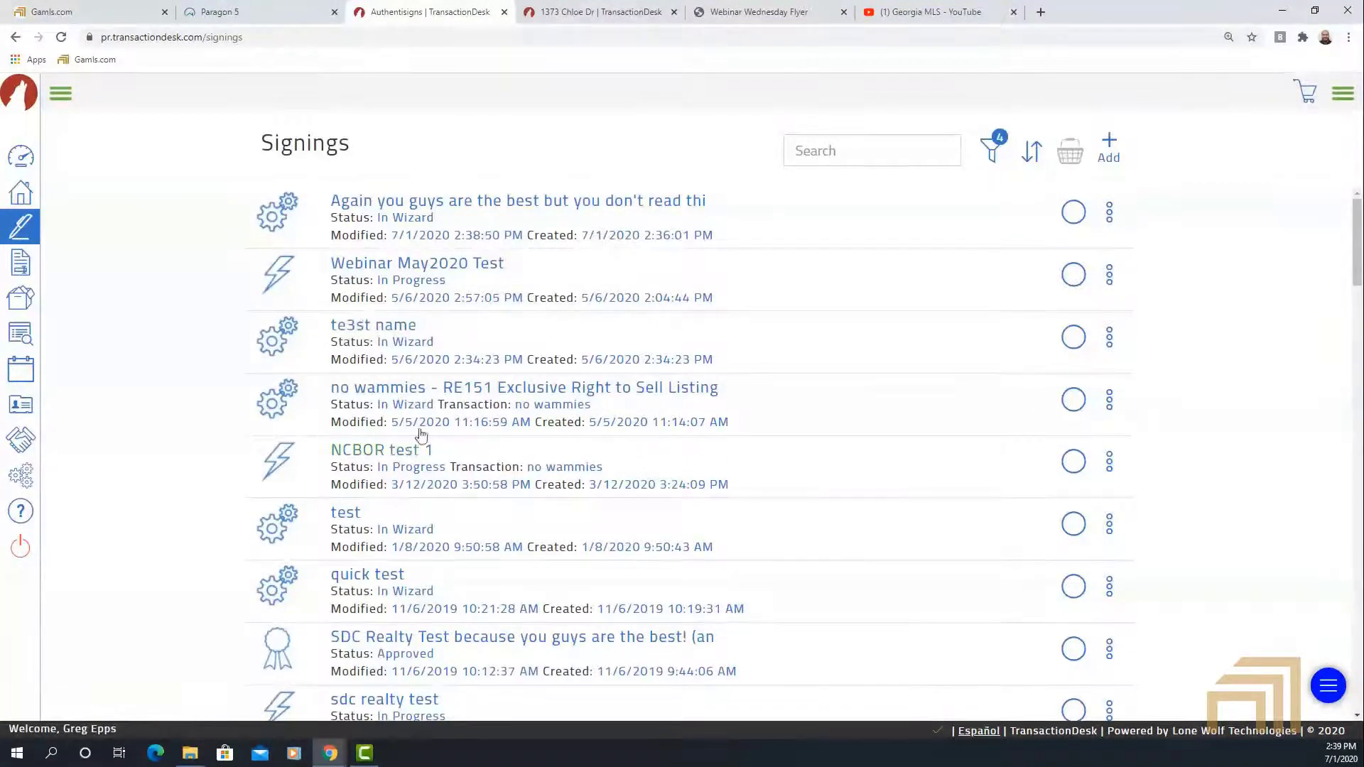
click(60, 94)
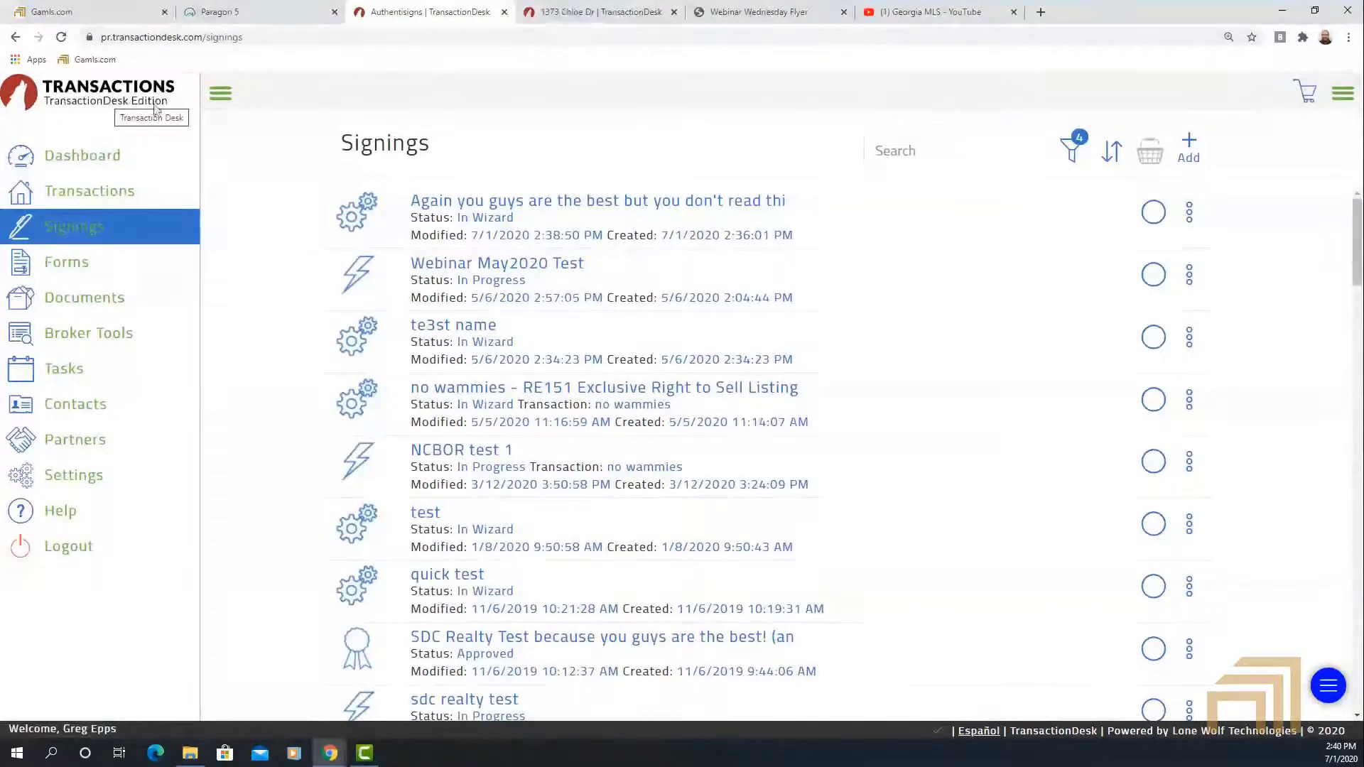
click(218, 99)
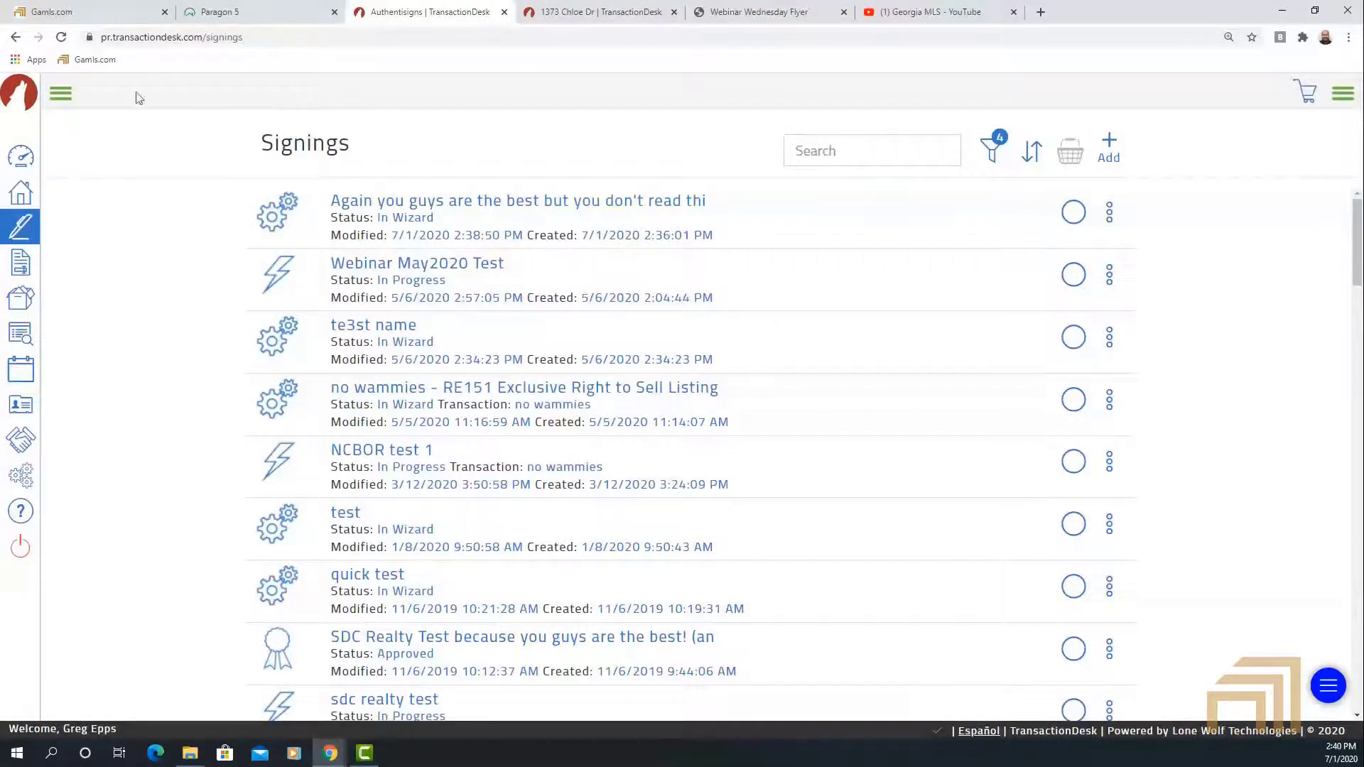
Return to the Agent Dashboard and open the Help page with its support contacts and training resources.
click(61, 94)
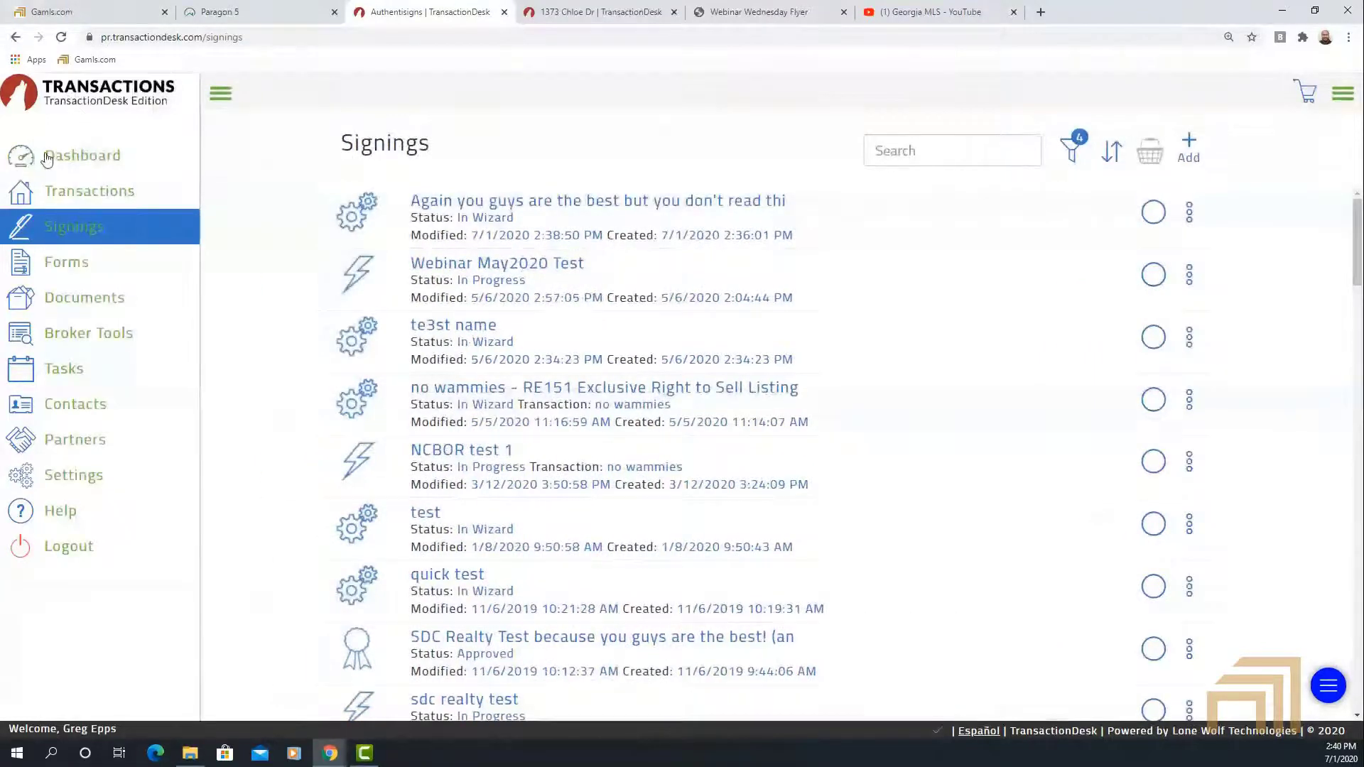
click(54, 160)
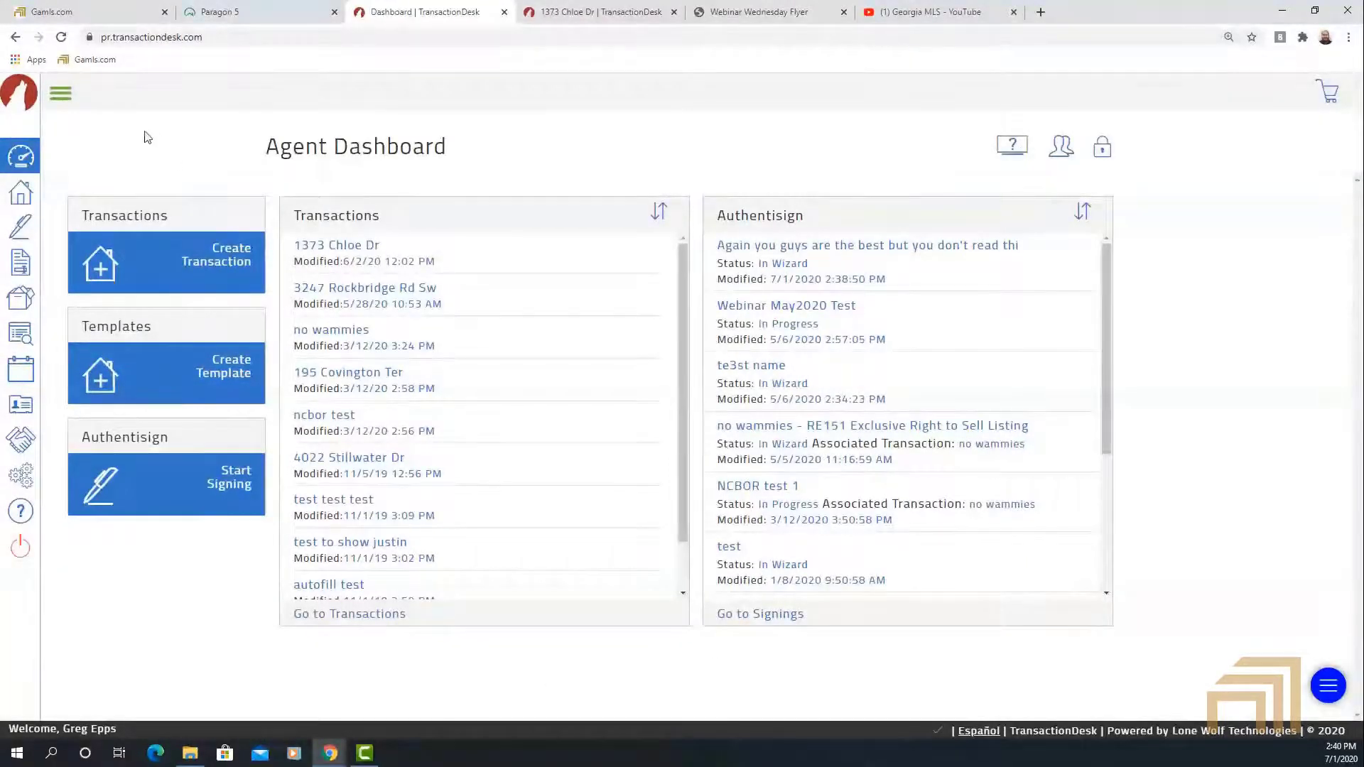
click(57, 96)
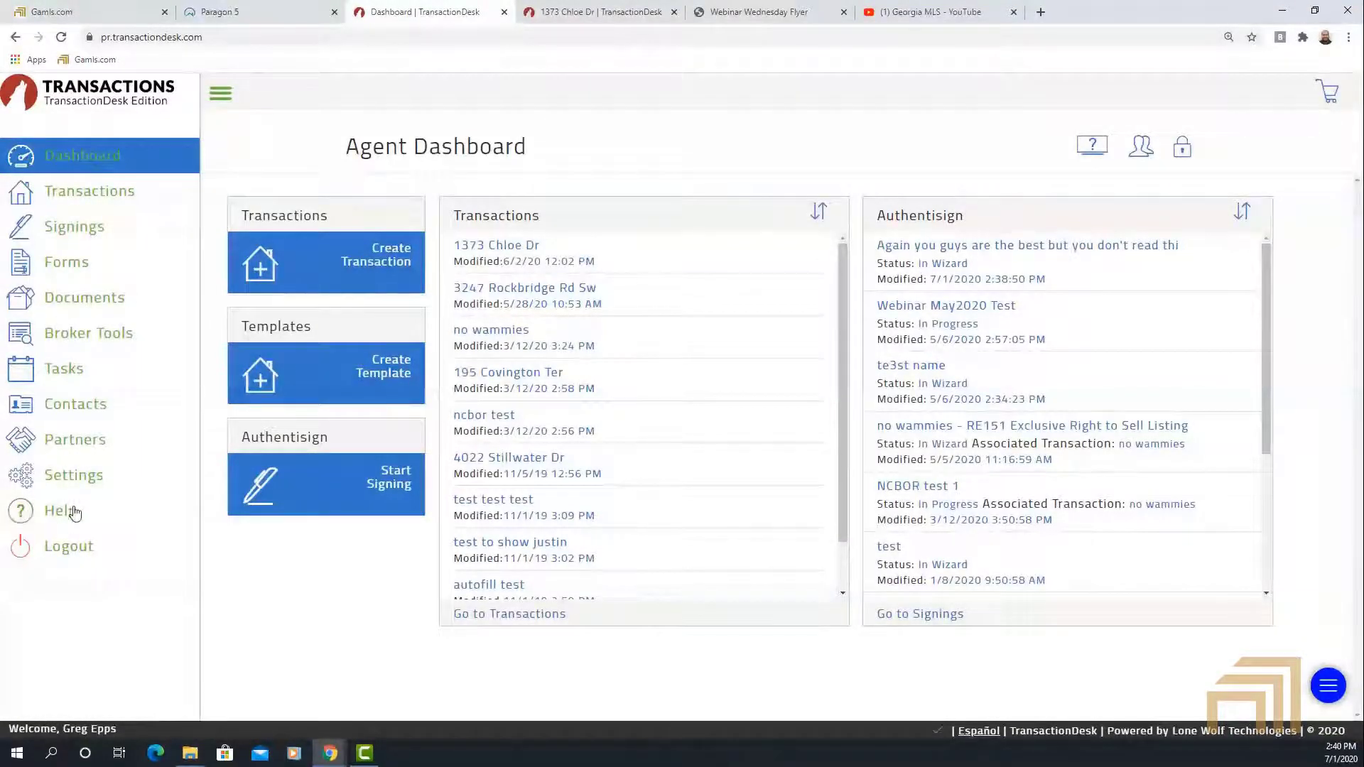
click(50, 513)
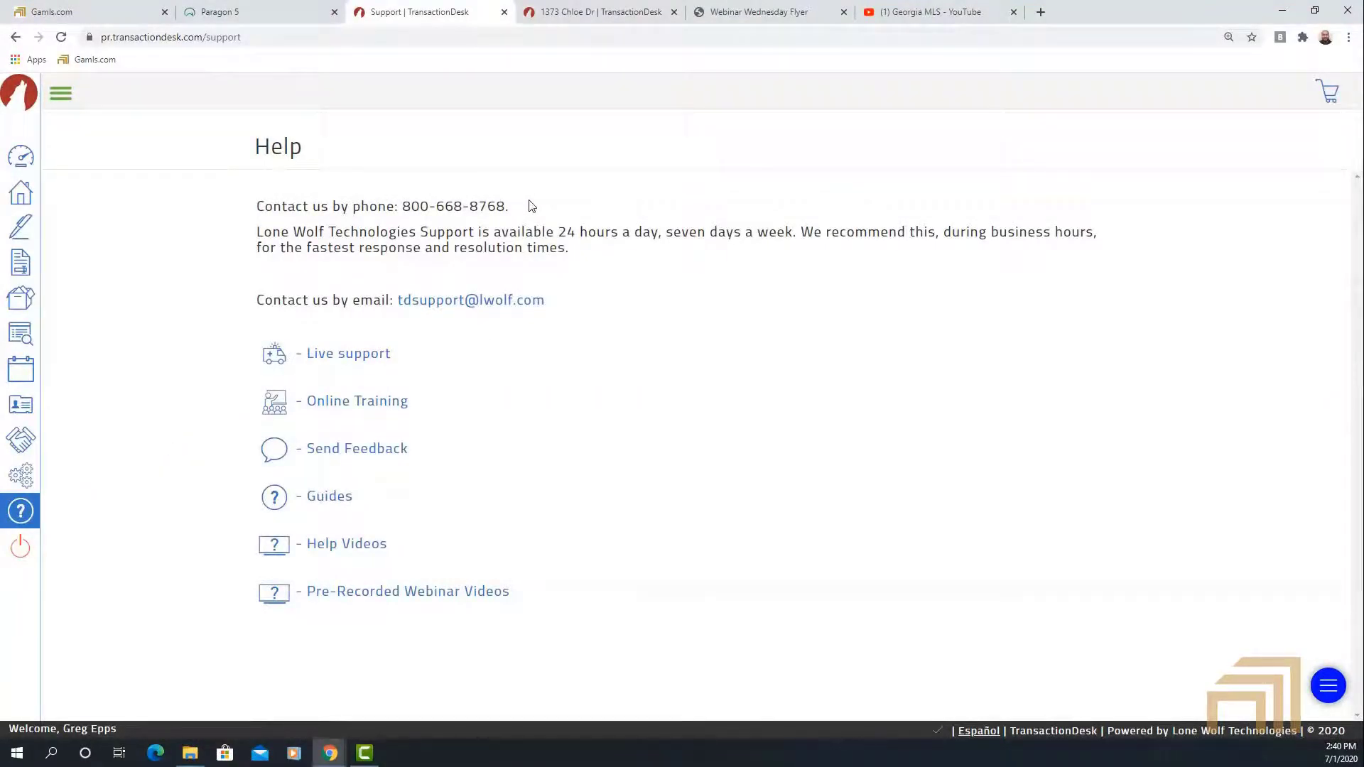
Highlight the support phone line, the support availability paragraph and the support email on the Help page, and clear the selection.
drag(531, 205, 262, 198)
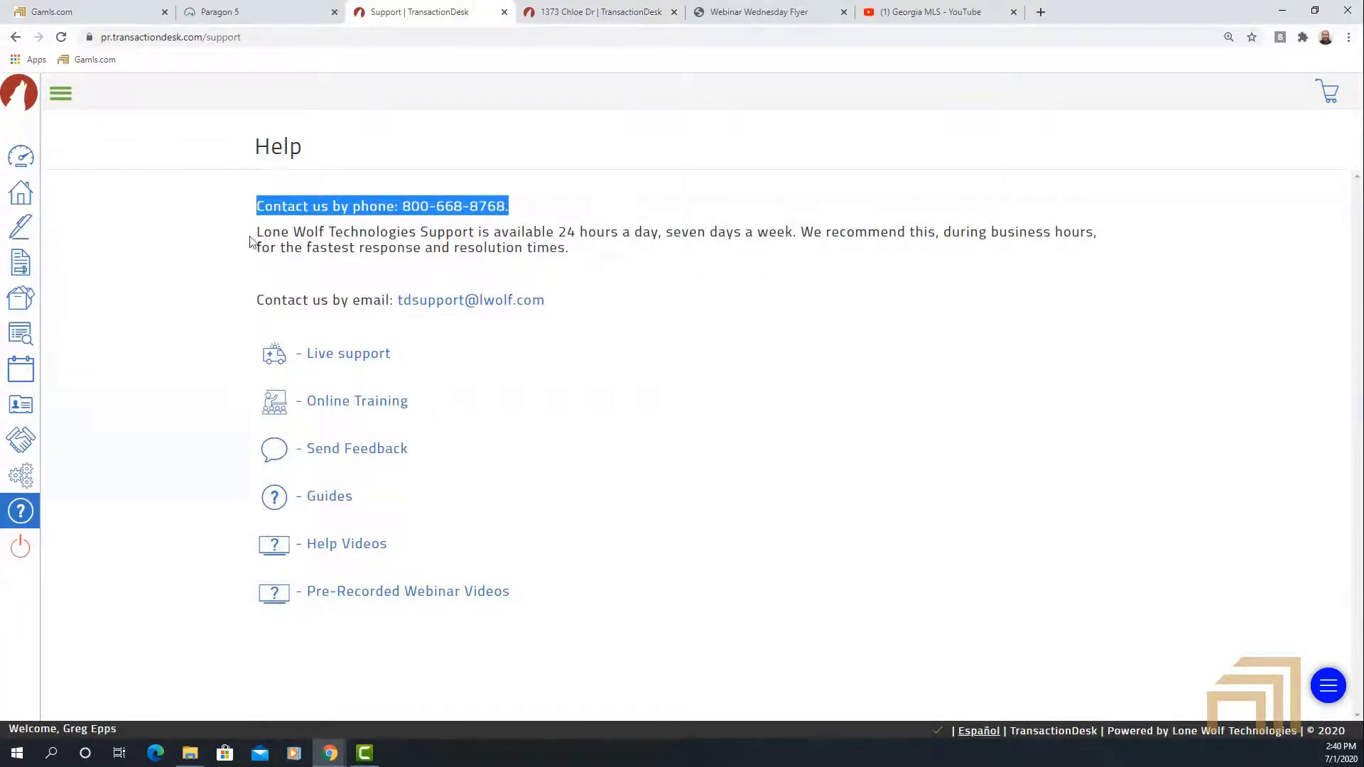
drag(256, 231, 738, 254)
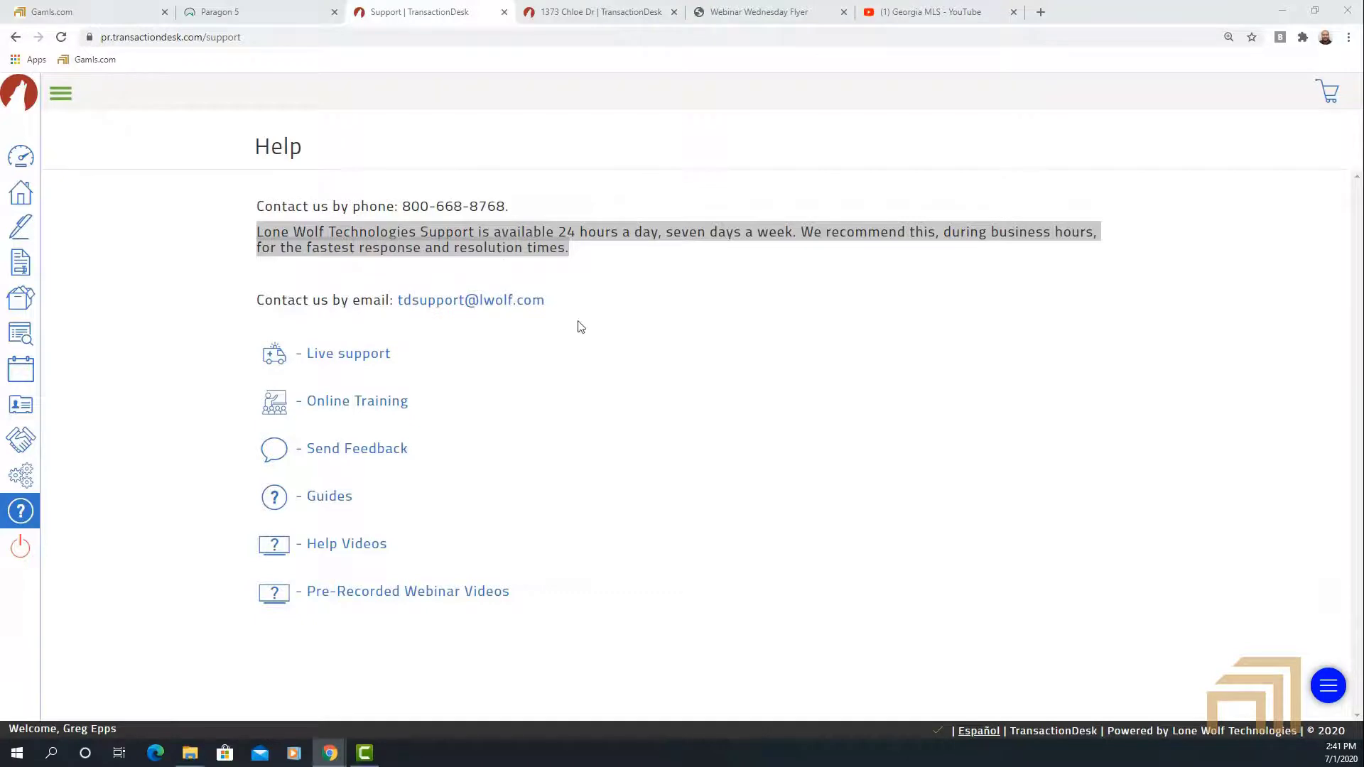
drag(545, 300, 399, 305)
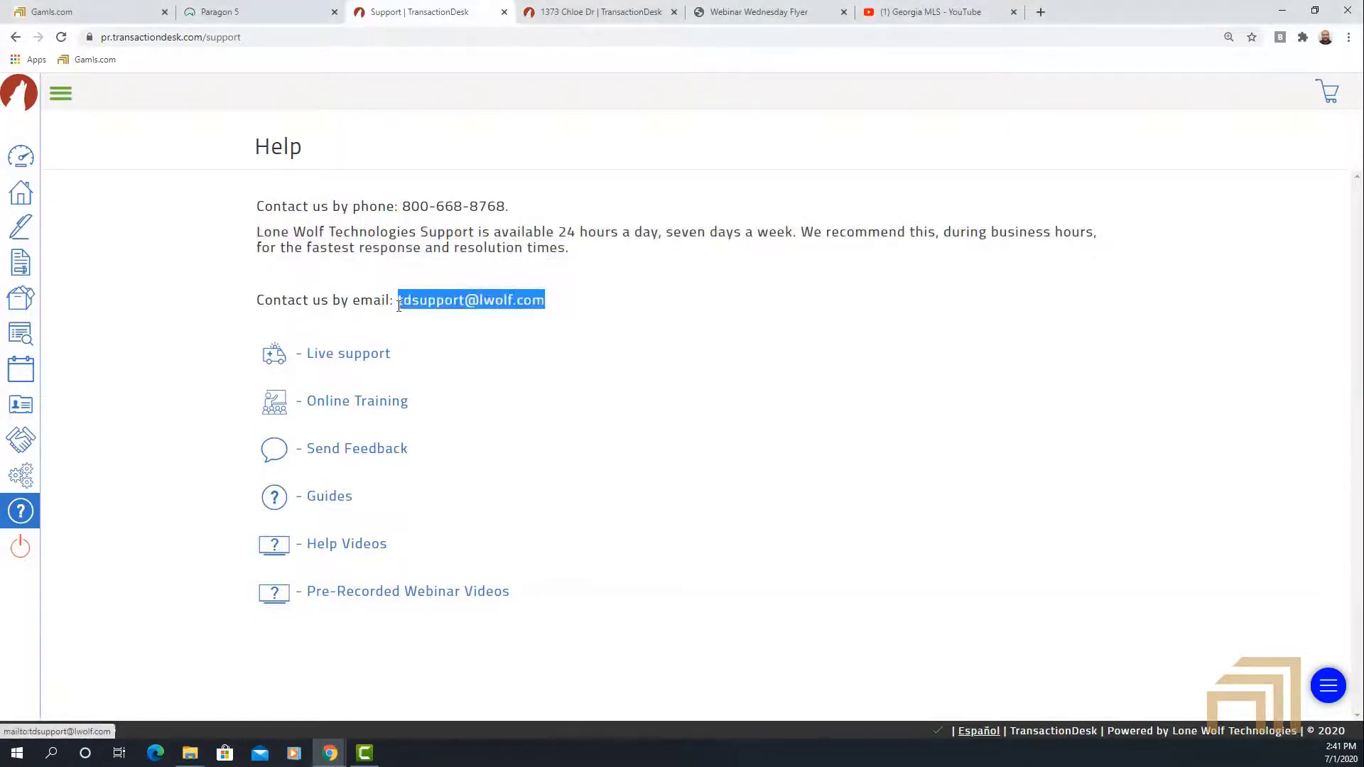
click(631, 450)
Open the Live support chat from the Help page, view the chat window, and return to the Help page.
click(323, 355)
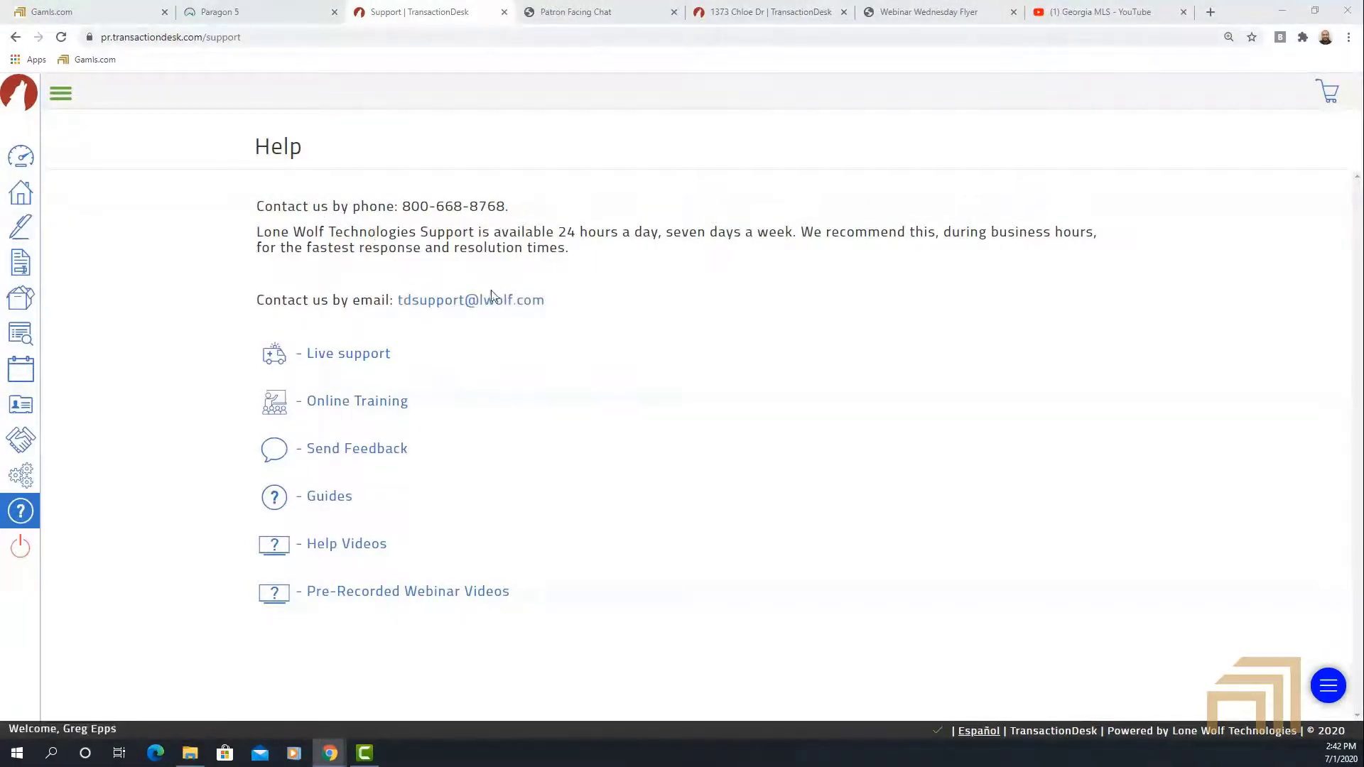
click(623, 16)
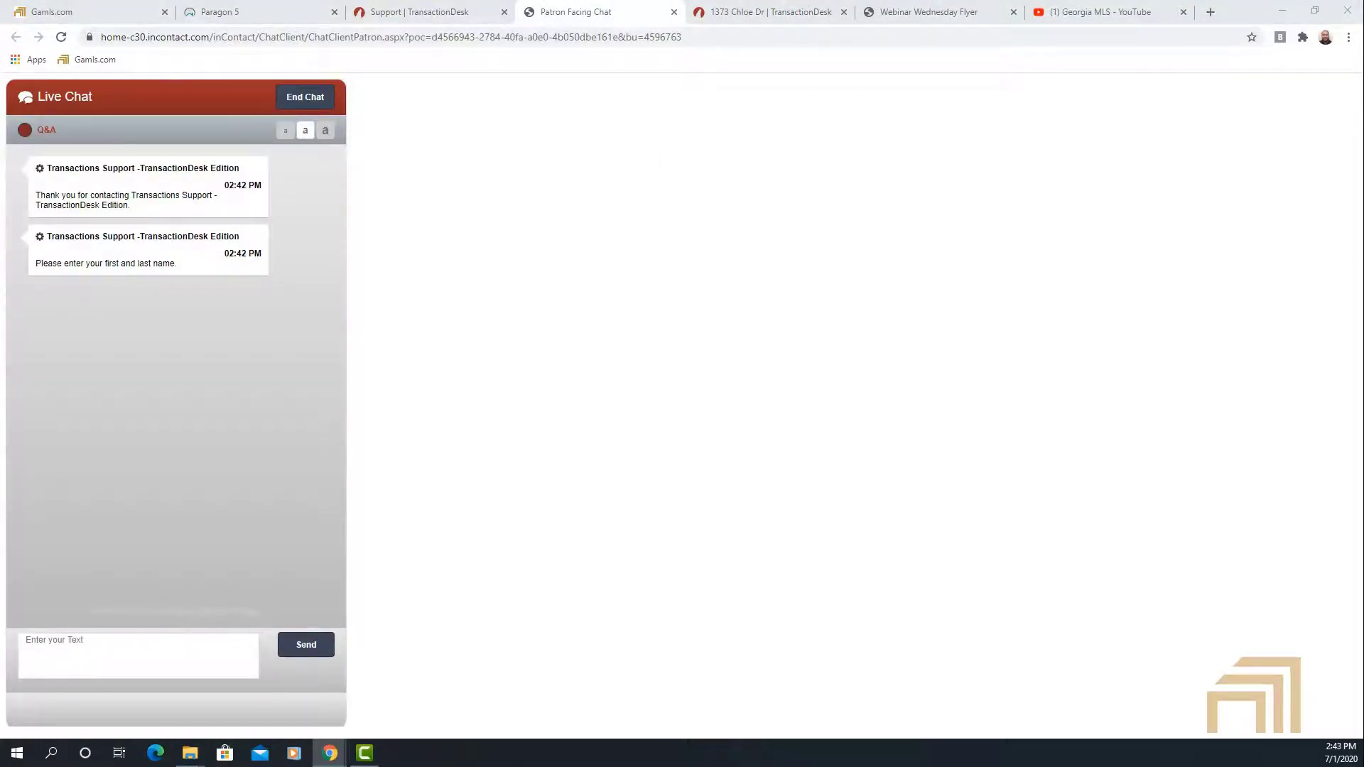
click(446, 16)
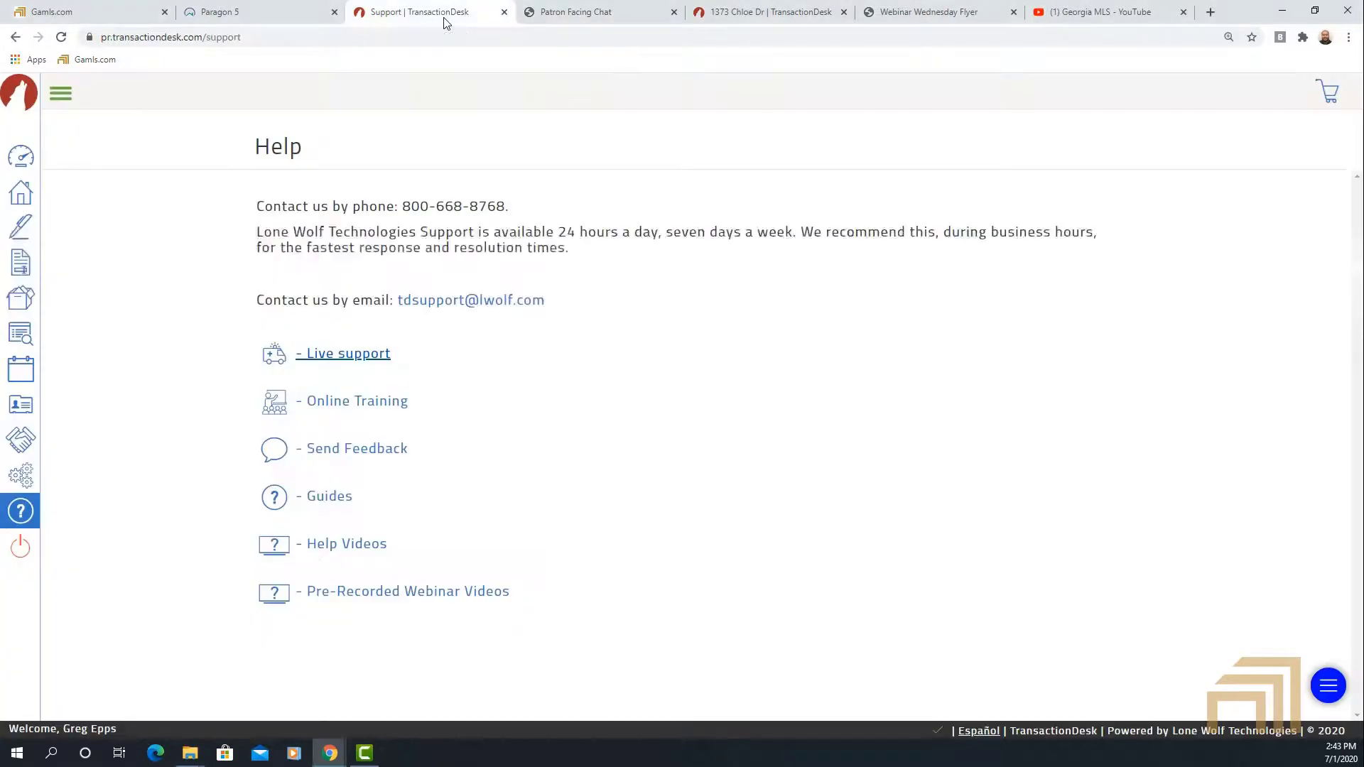
click(601, 22)
click(423, 15)
Open the Online Training page in a new tab, view it, close it and return to the Help page.
ctrl+click(358, 402)
click(615, 14)
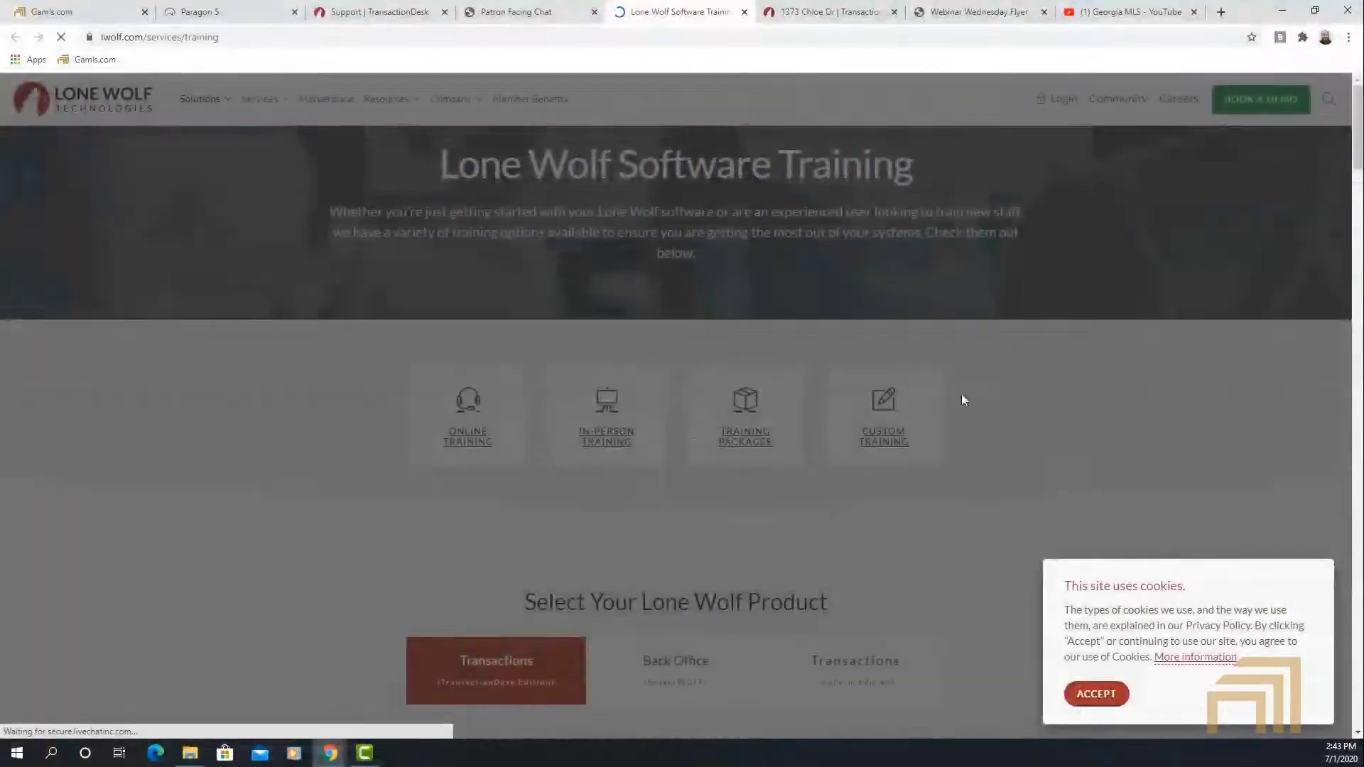
click(745, 12)
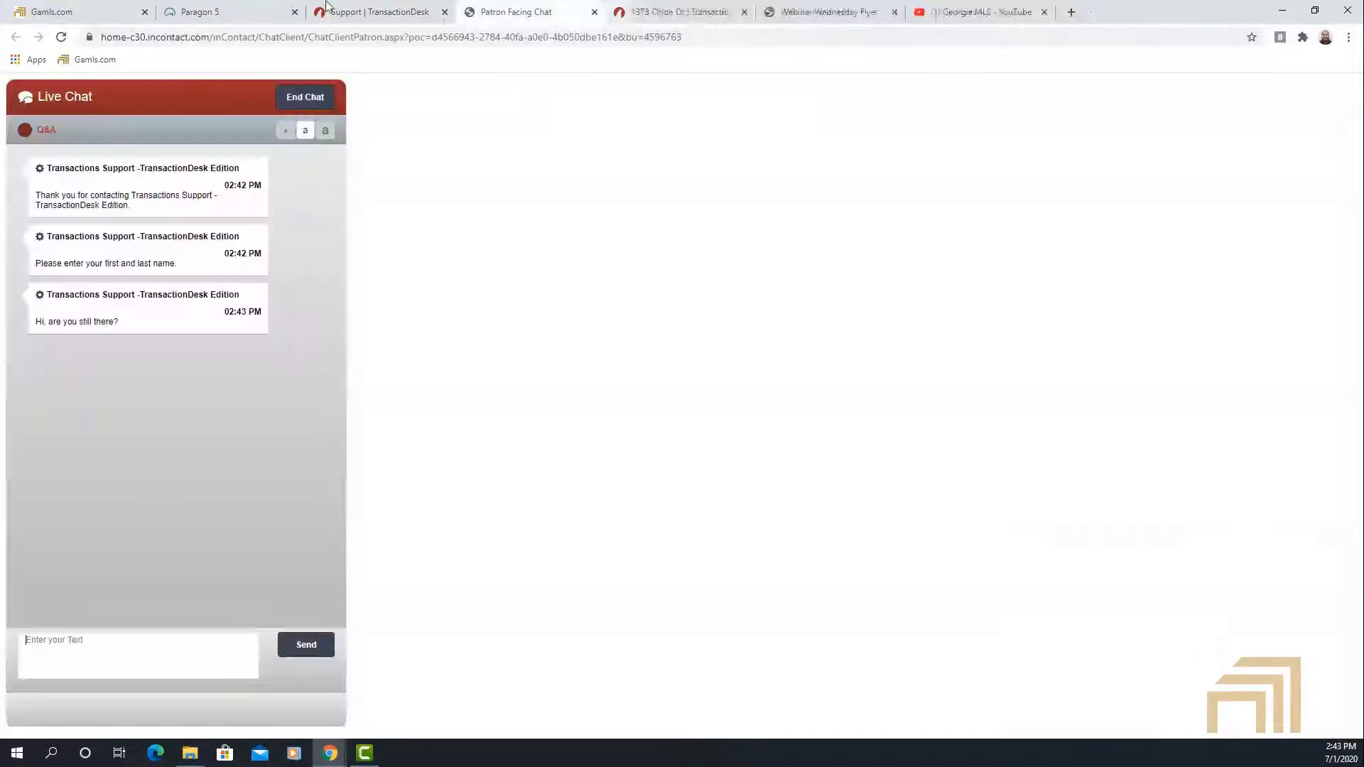
click(376, 12)
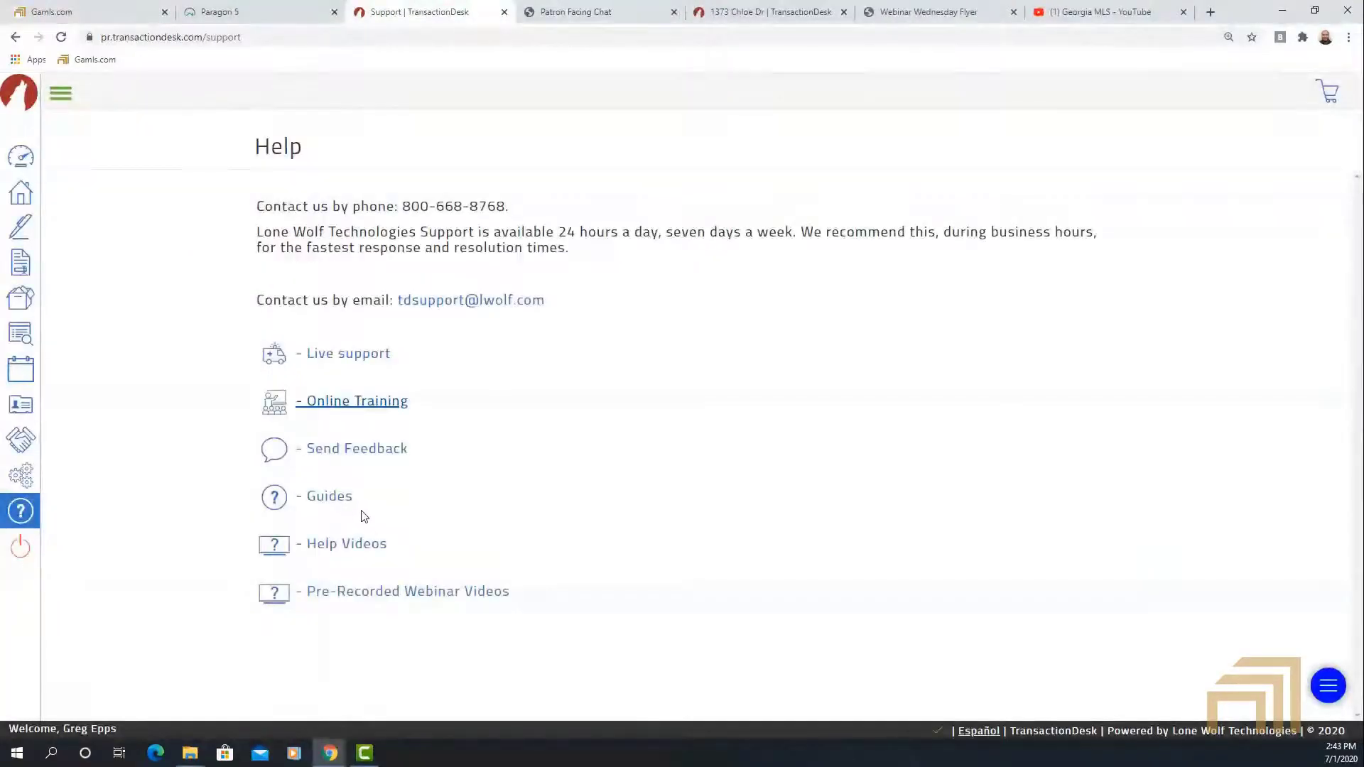
Open the Guides page, look through its topics, expand the navigation sidebar and show the Setting Up Your Dashboards guides.
click(329, 497)
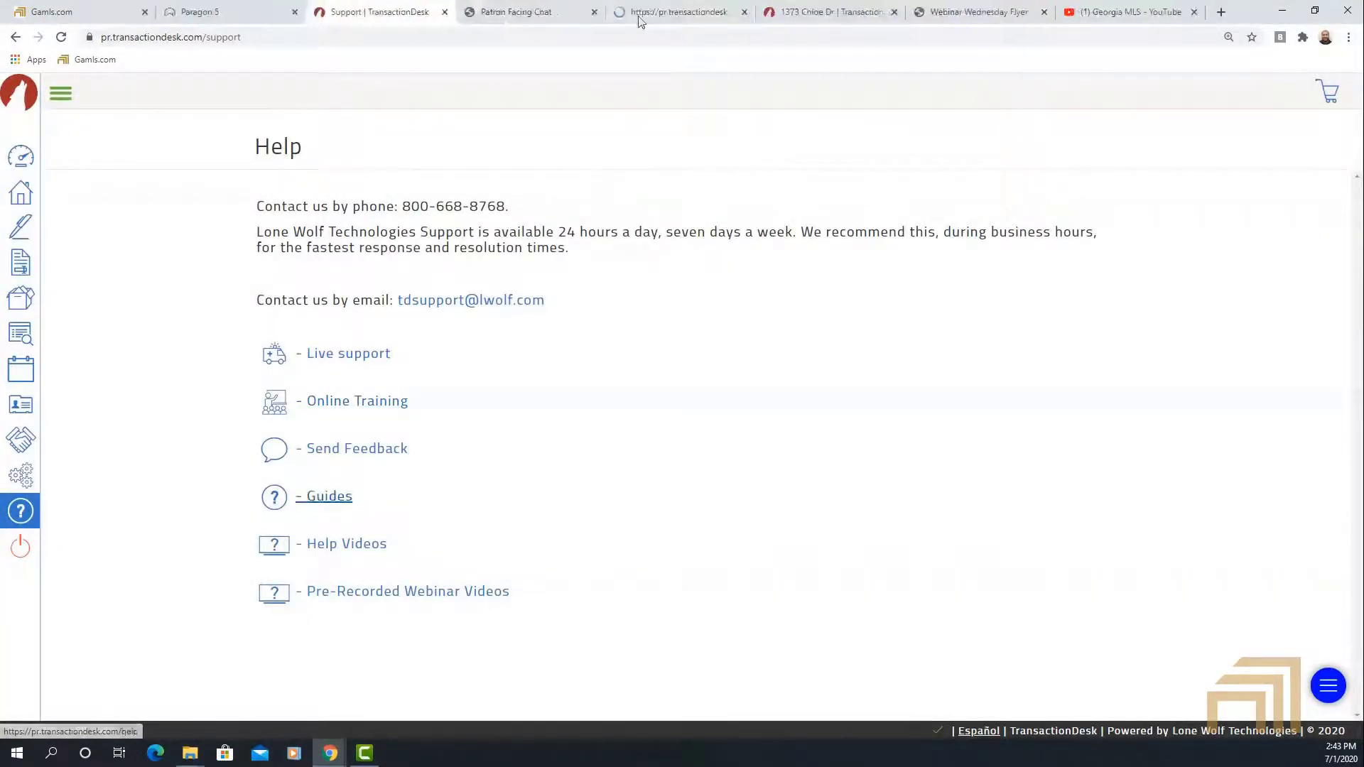
click(679, 12)
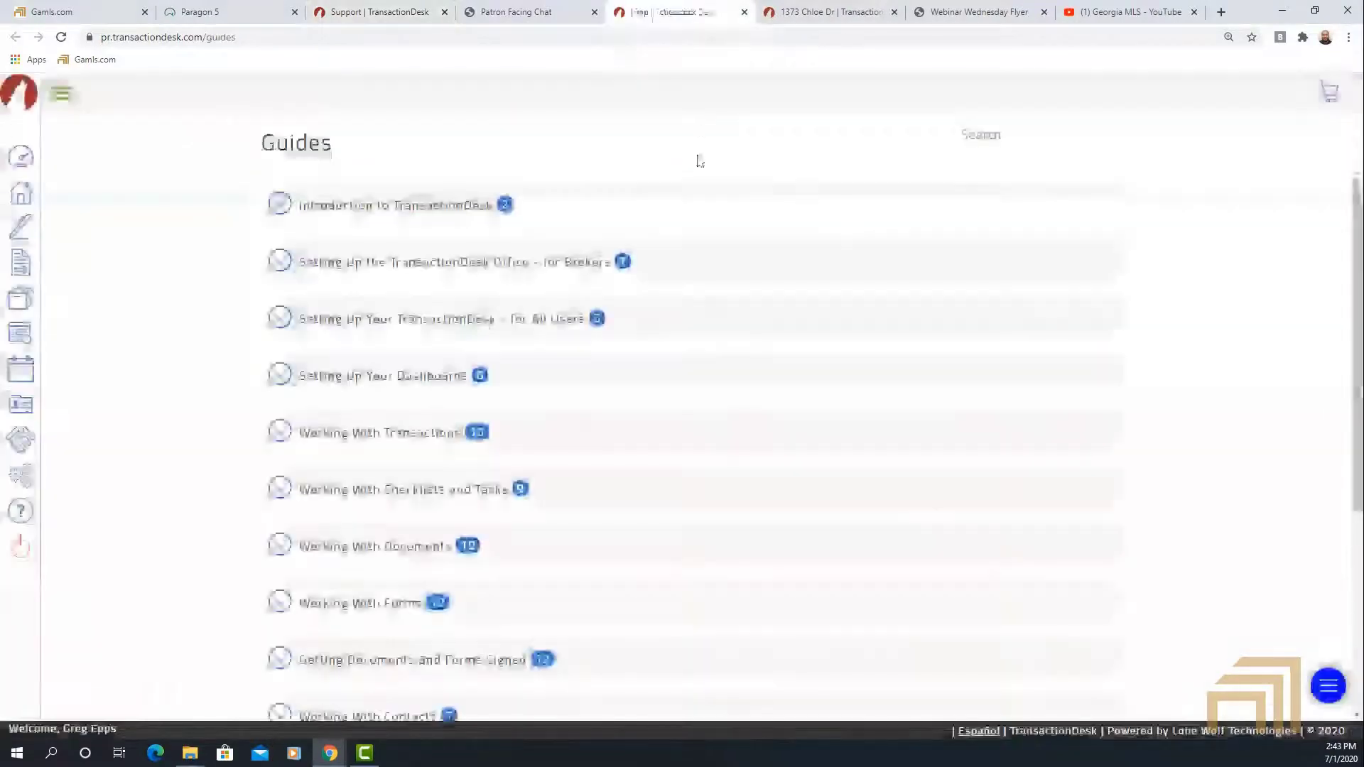
scroll(462, 280, down, 4)
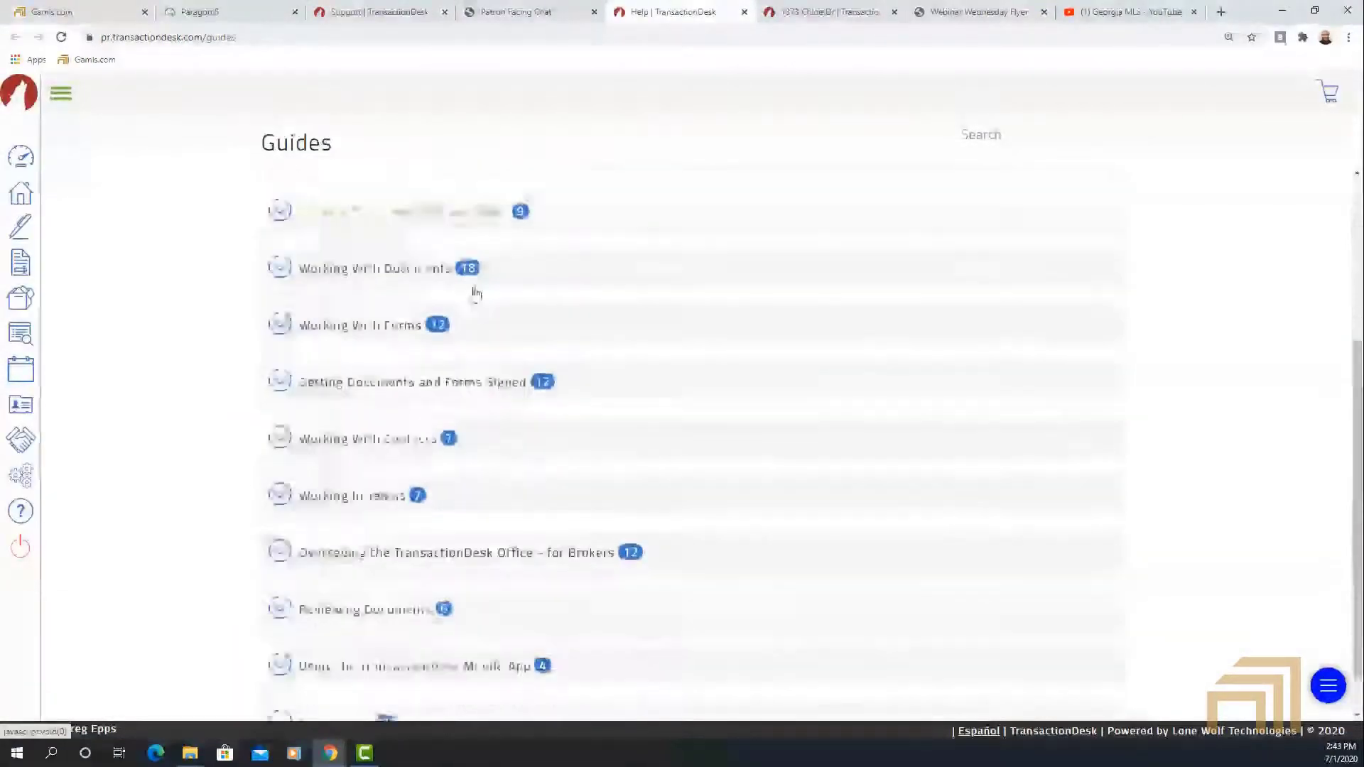
scroll(472, 289, up, 5)
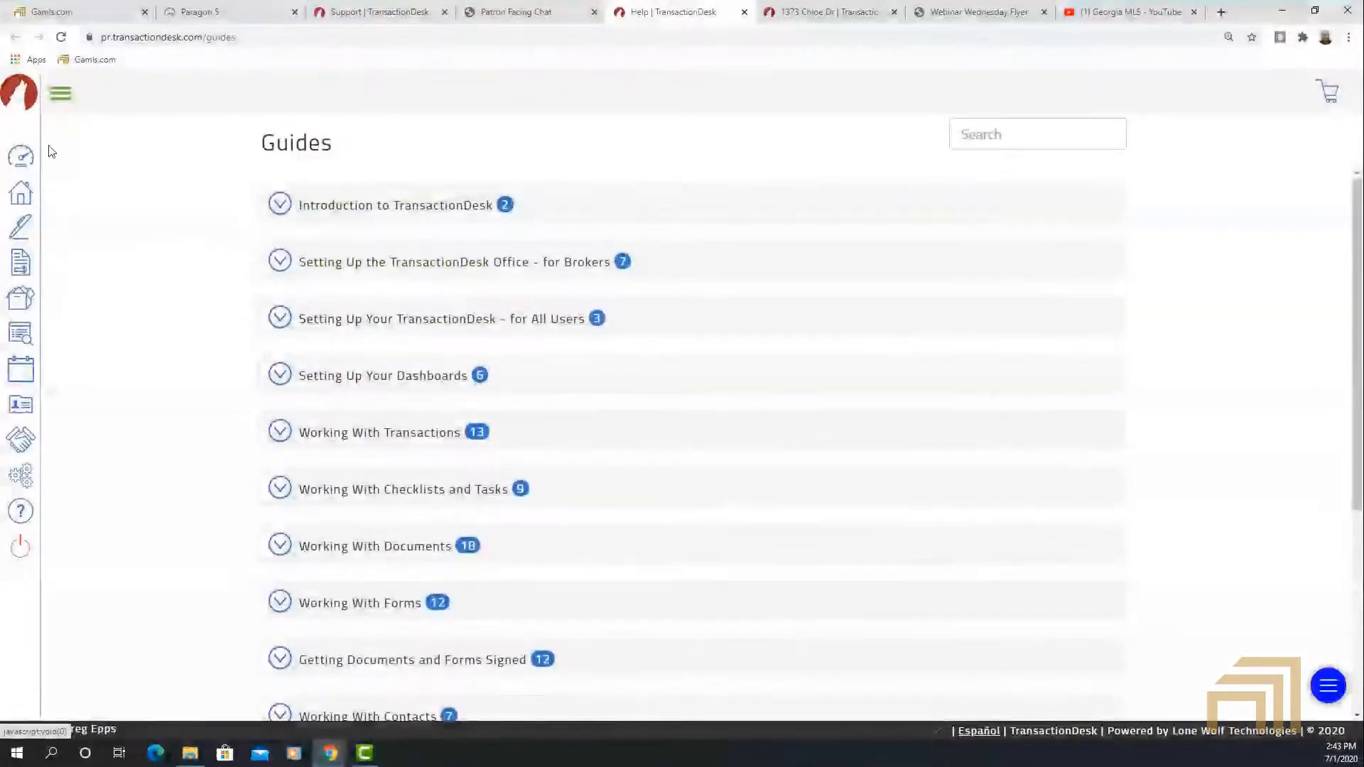
click(60, 93)
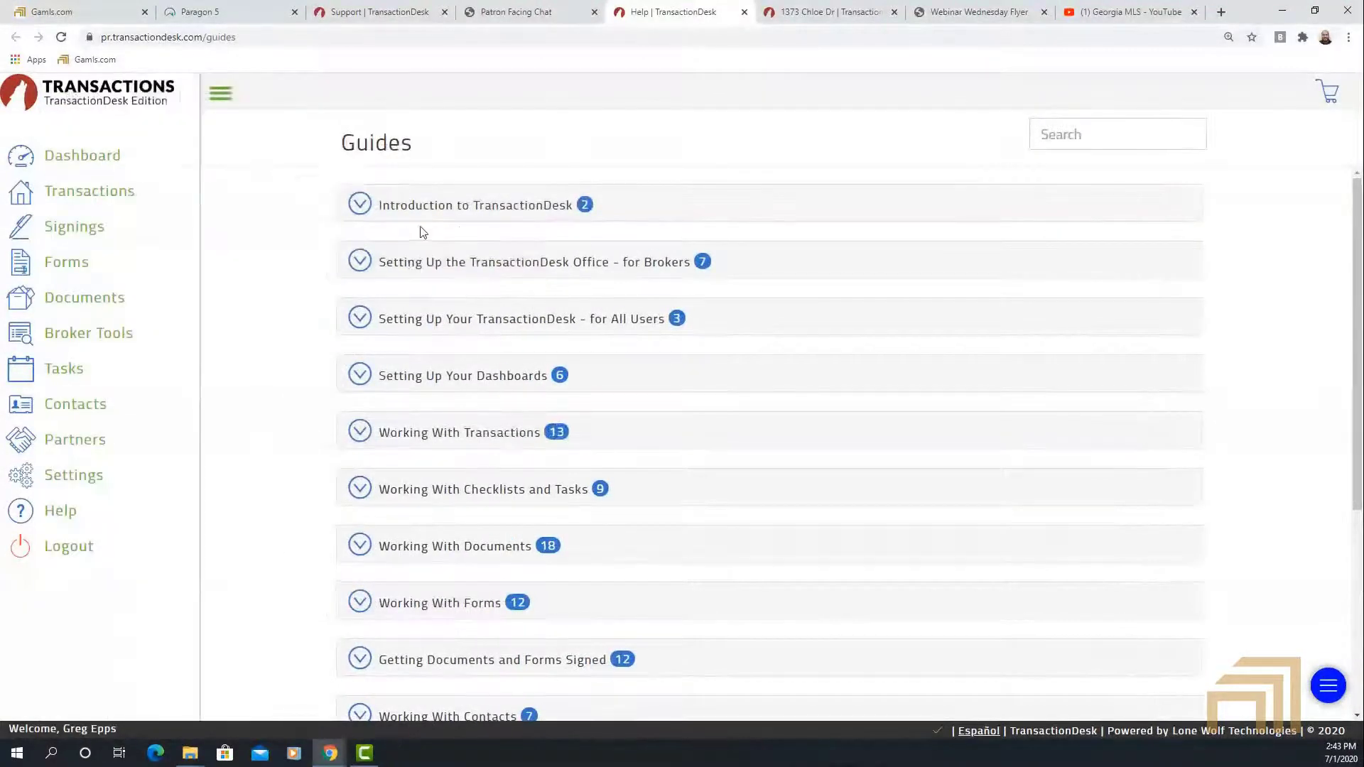
click(366, 376)
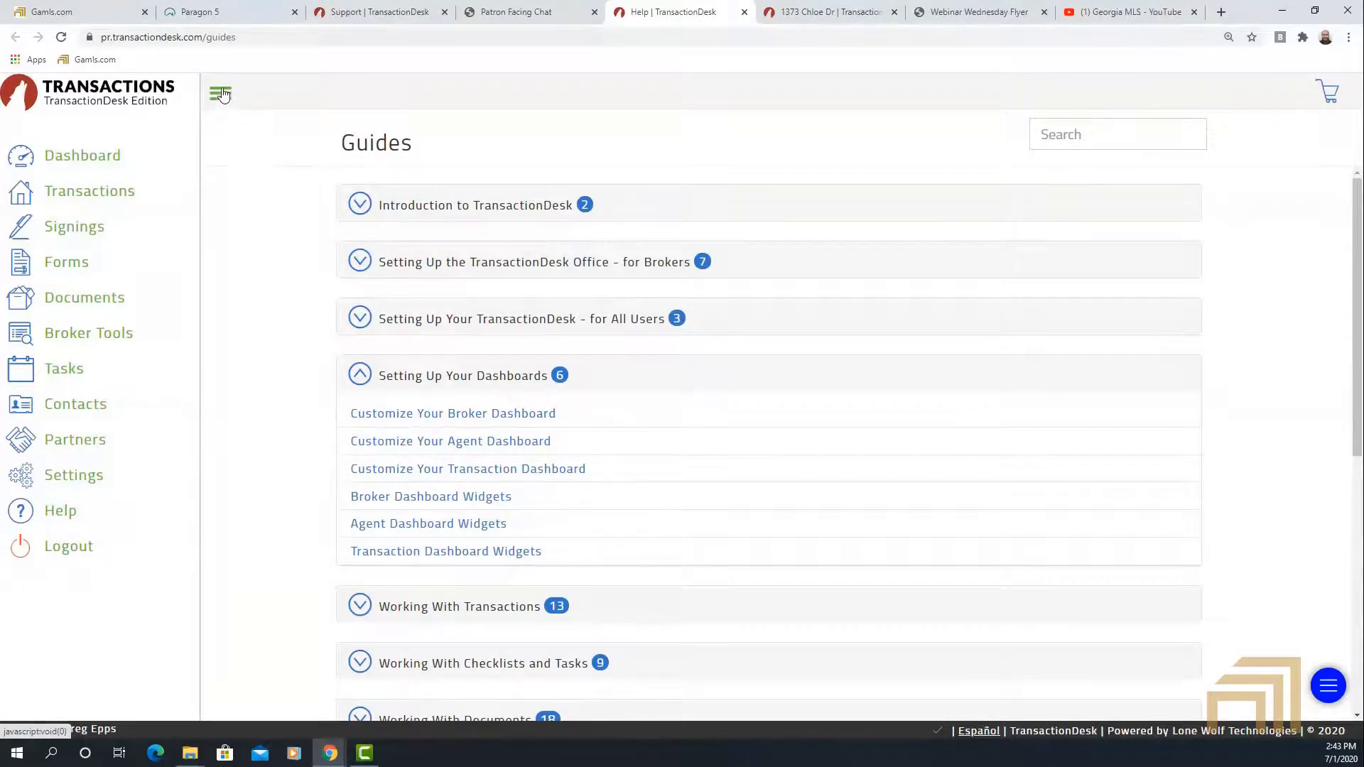
Return to the Help page, open Help Videos and look through the video categories.
click(393, 13)
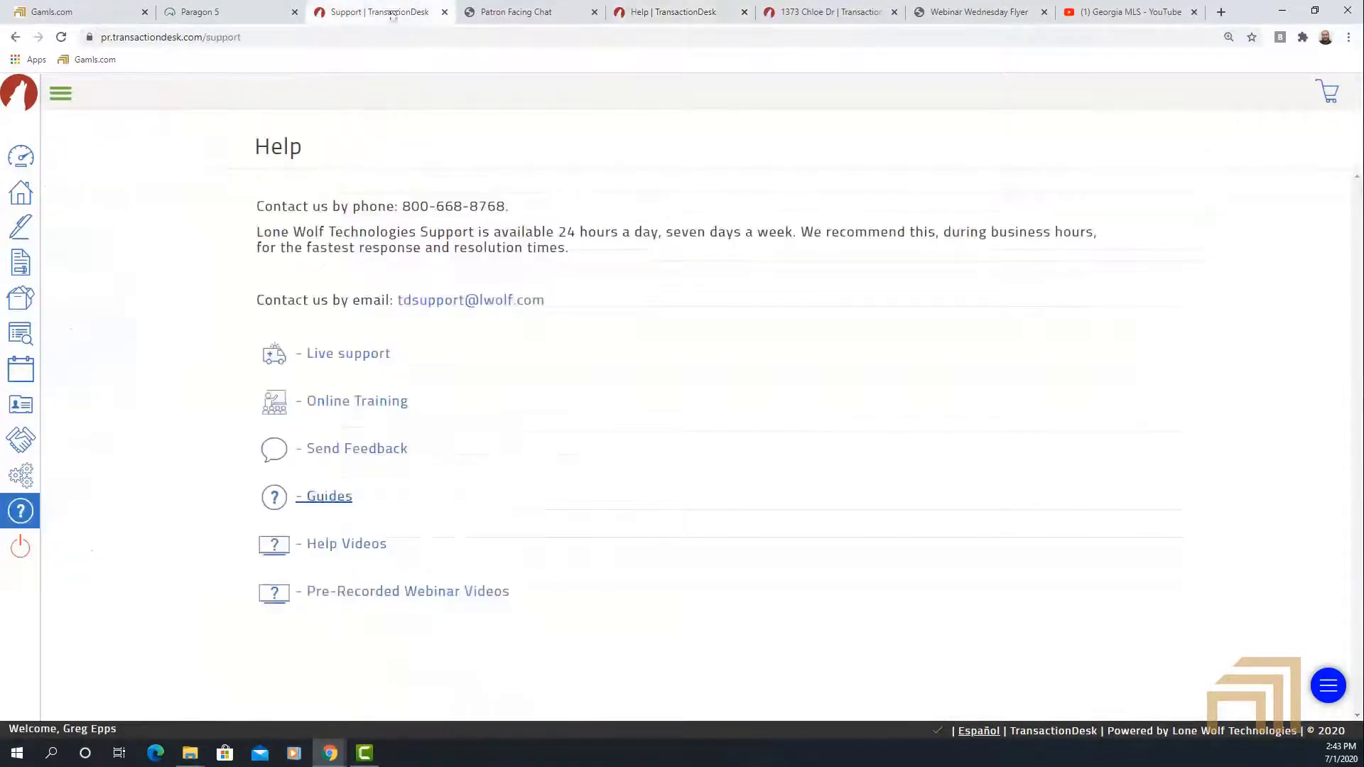
click(348, 553)
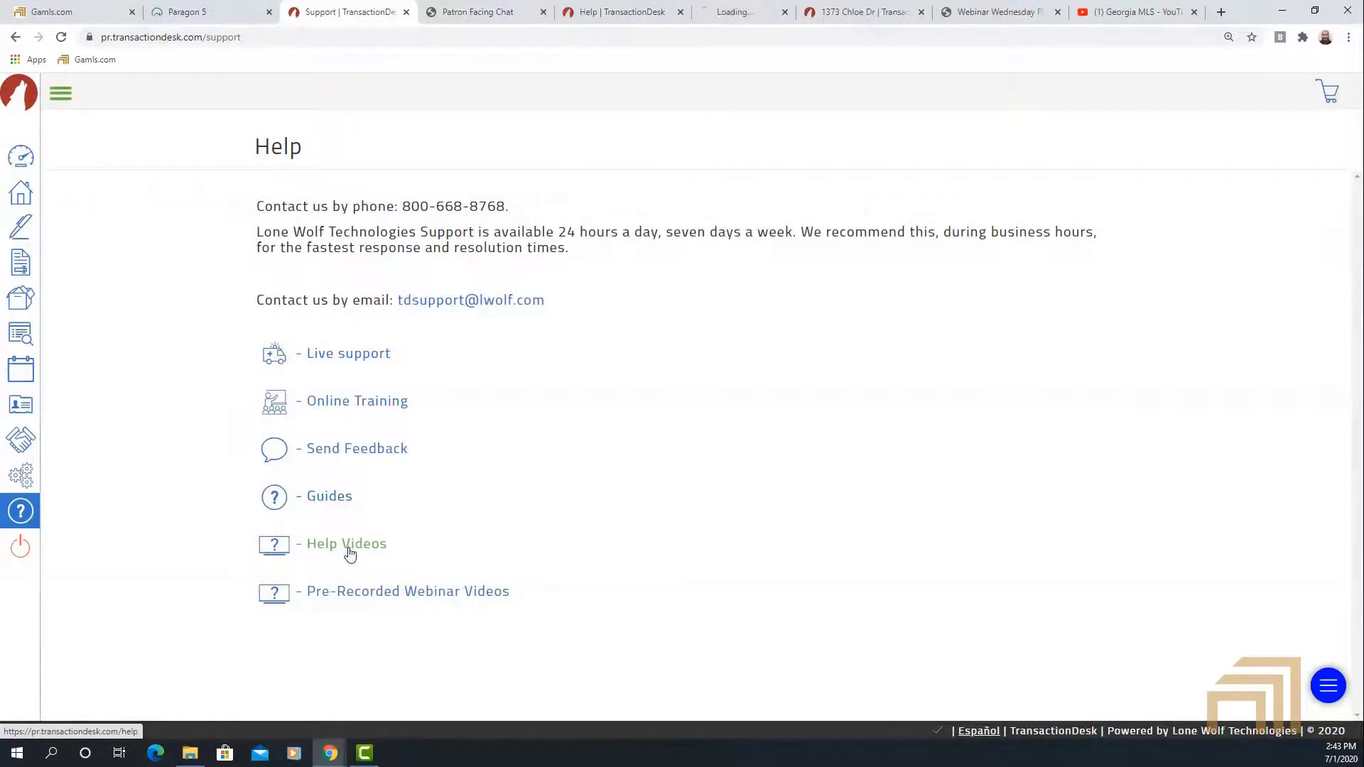
click(759, 11)
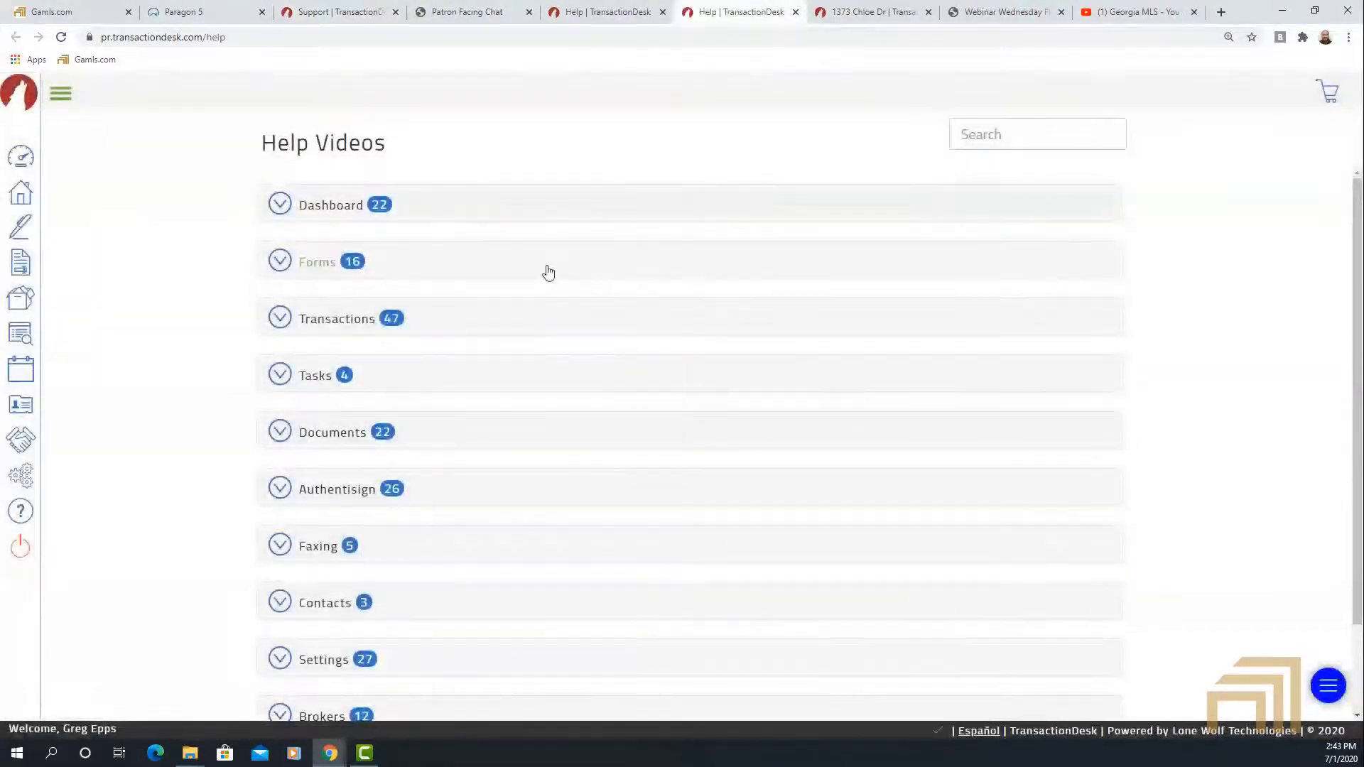
scroll(552, 368, down, 3)
scroll(543, 370, up, 3)
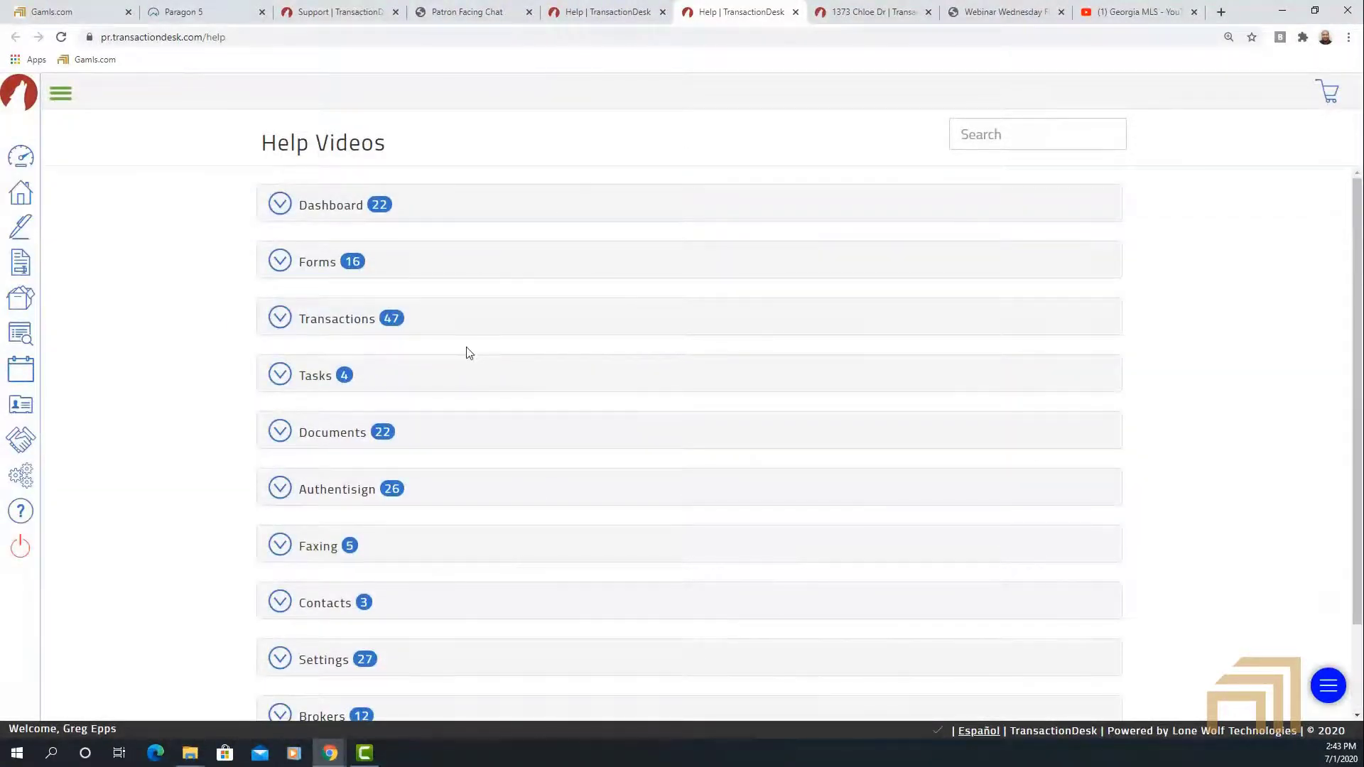
Expand the Dashboard category, look through its widget videos and collapse the category again.
click(281, 206)
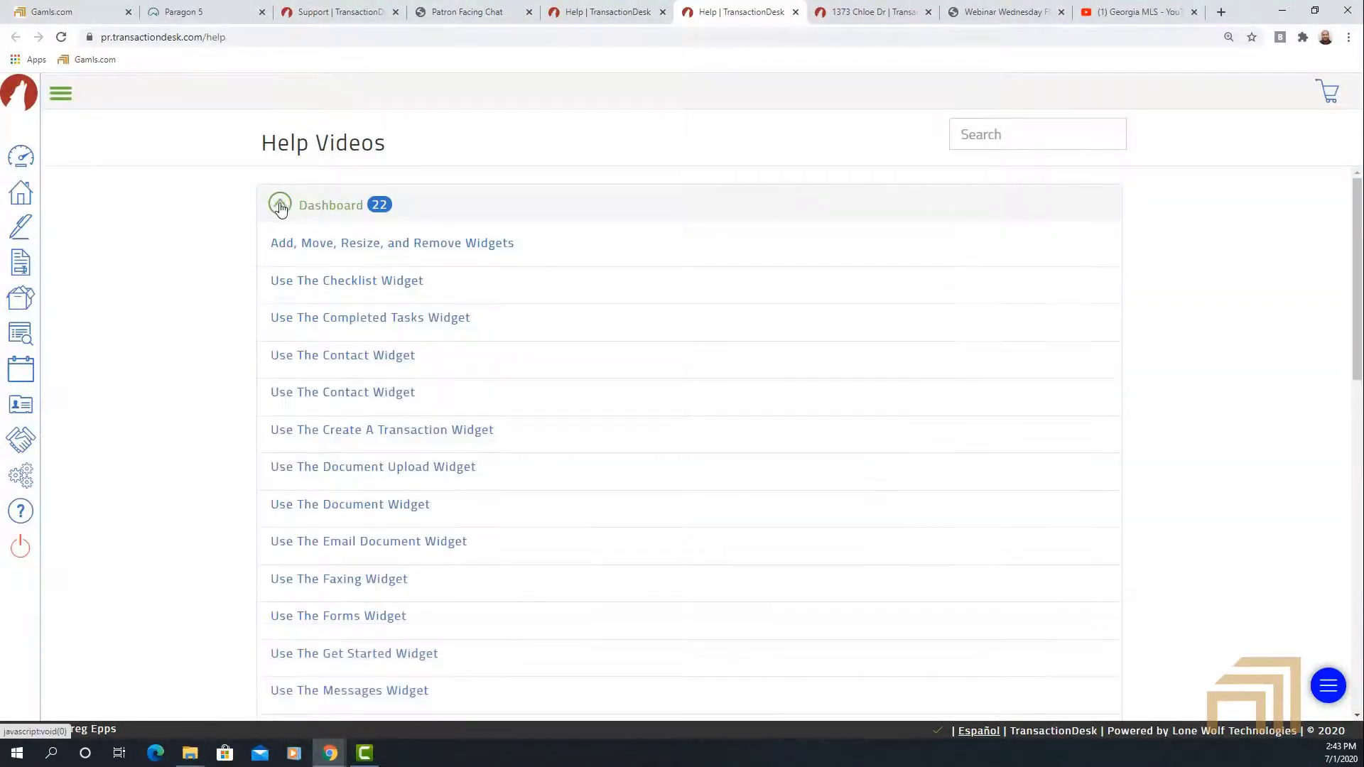
scroll(274, 245, down, 6)
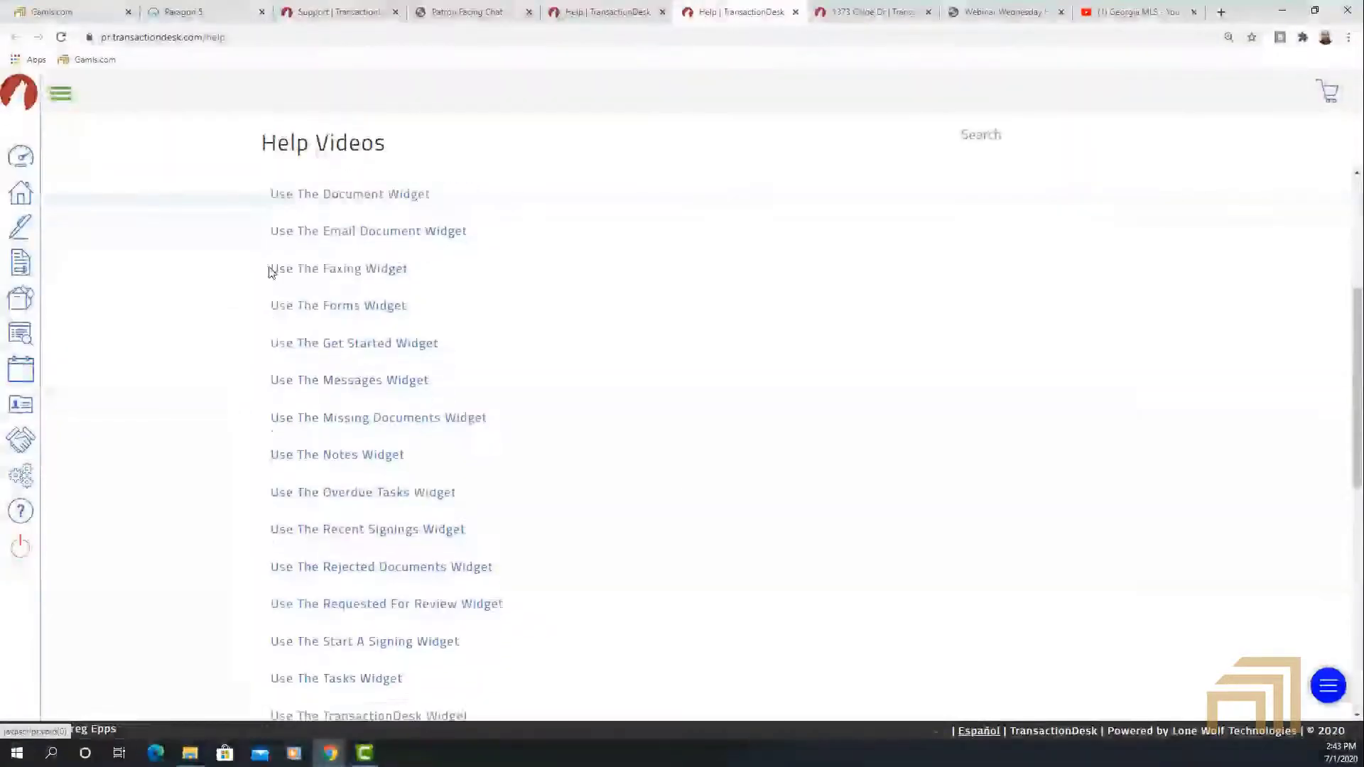
scroll(263, 284, up, 7)
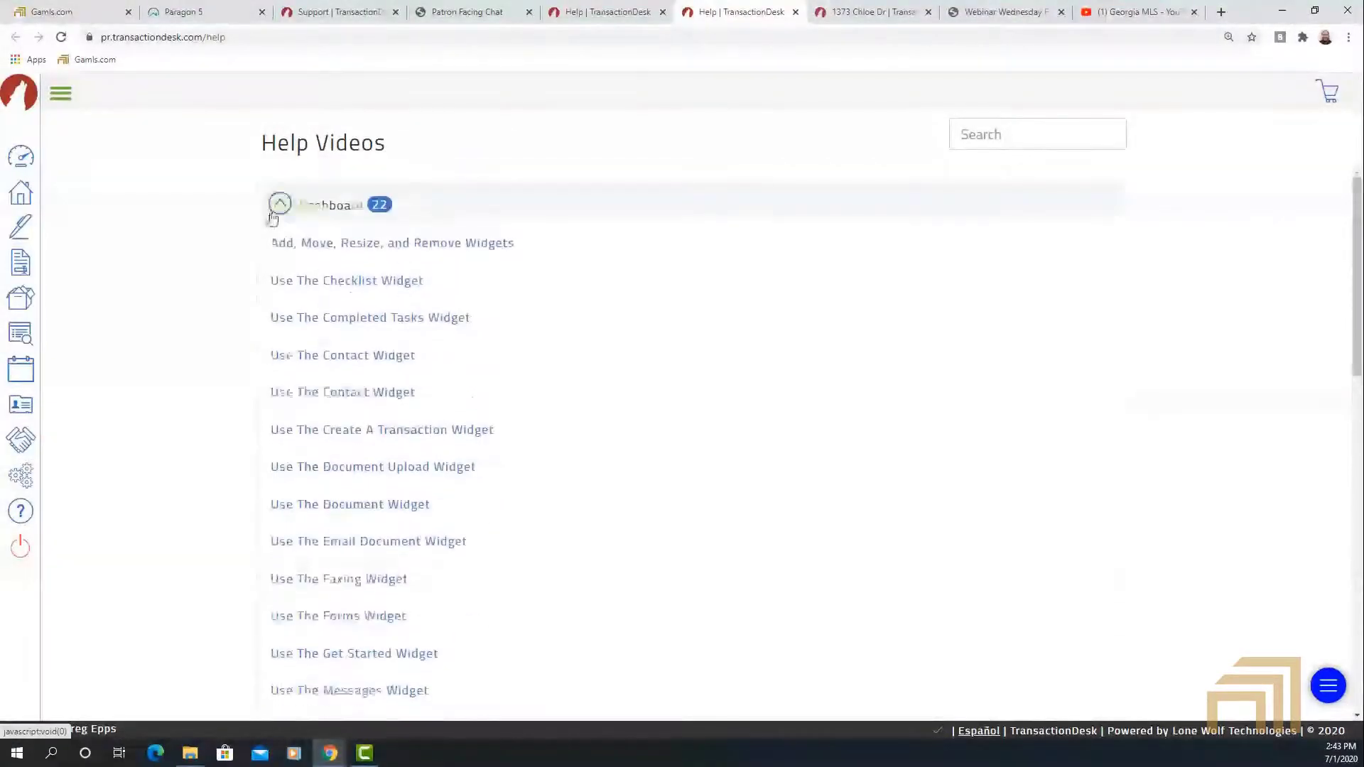
click(281, 206)
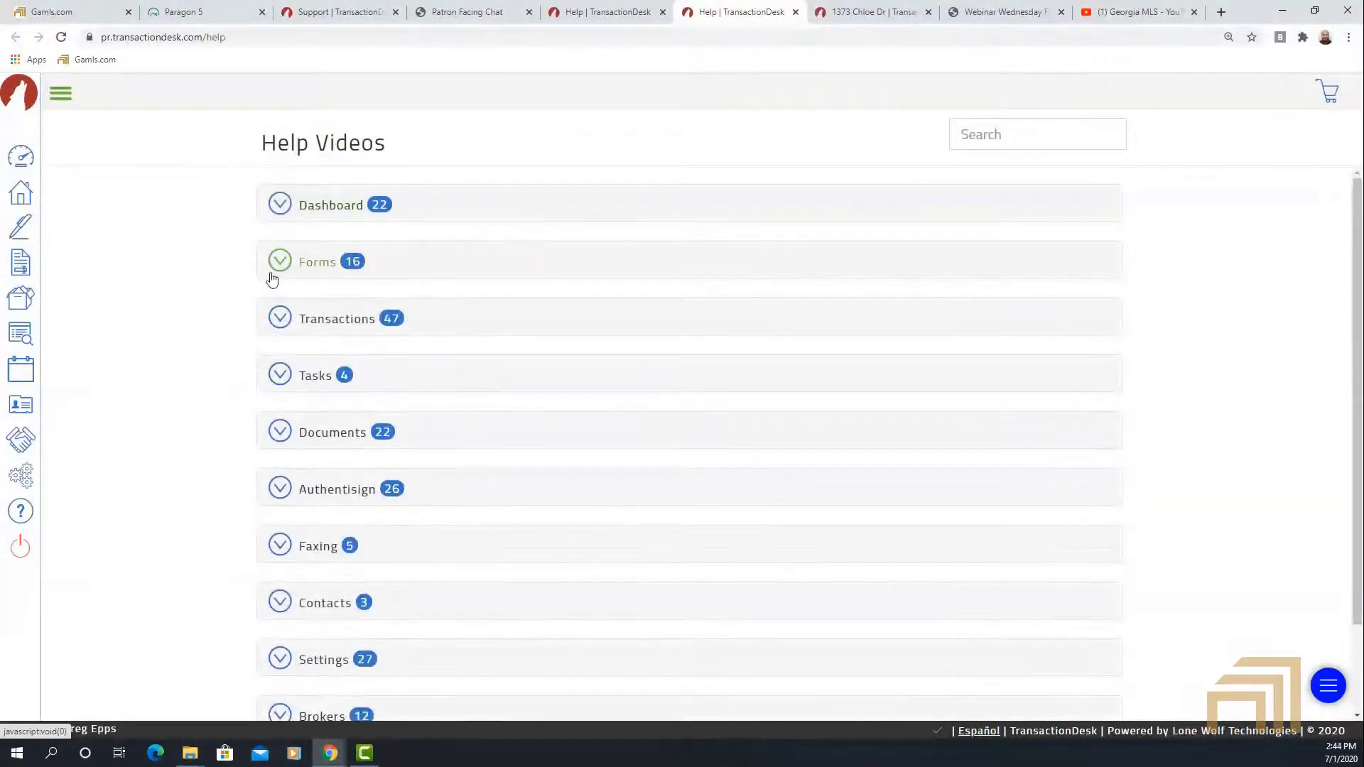
Expand the Authentisign category, look through its signing videos and collapse the category again.
scroll(262, 301, down, 1)
scroll(260, 355, down, 1)
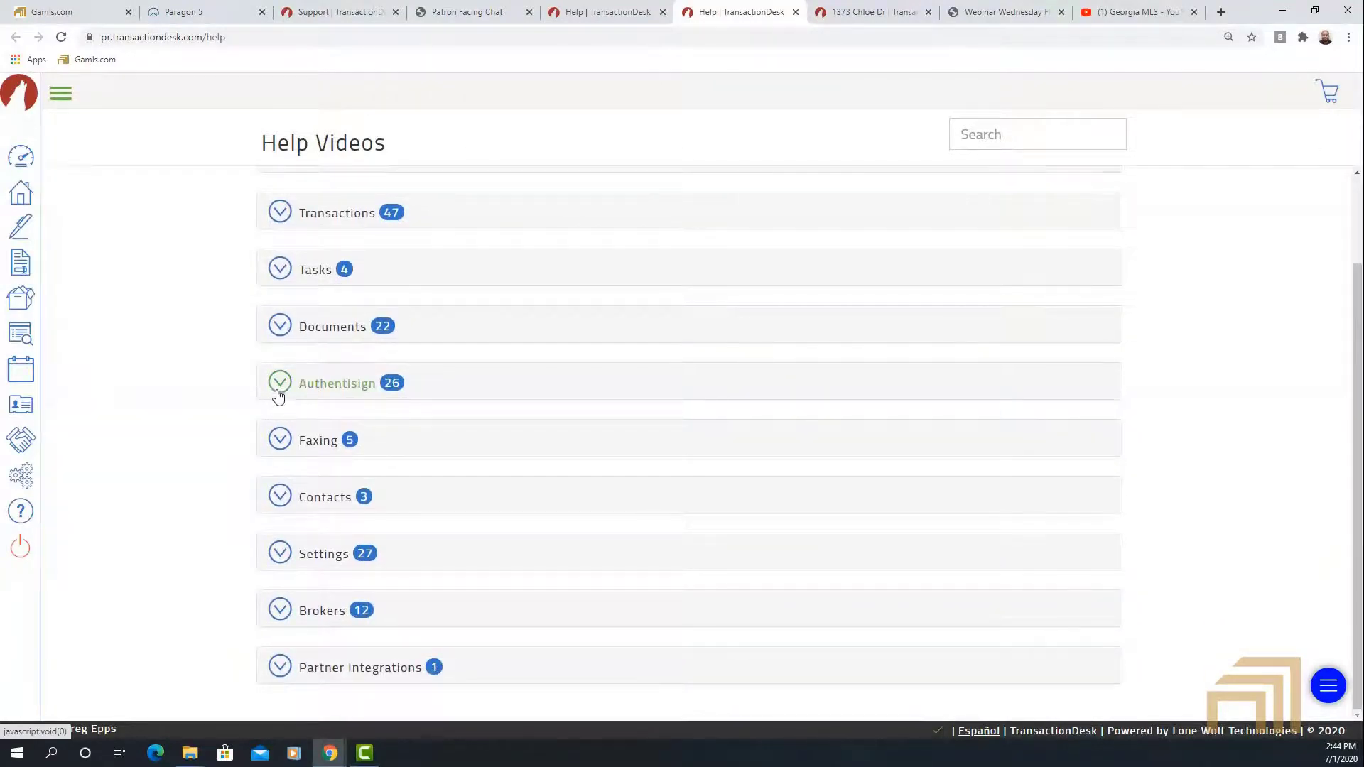
click(279, 387)
scroll(282, 378, down, 2)
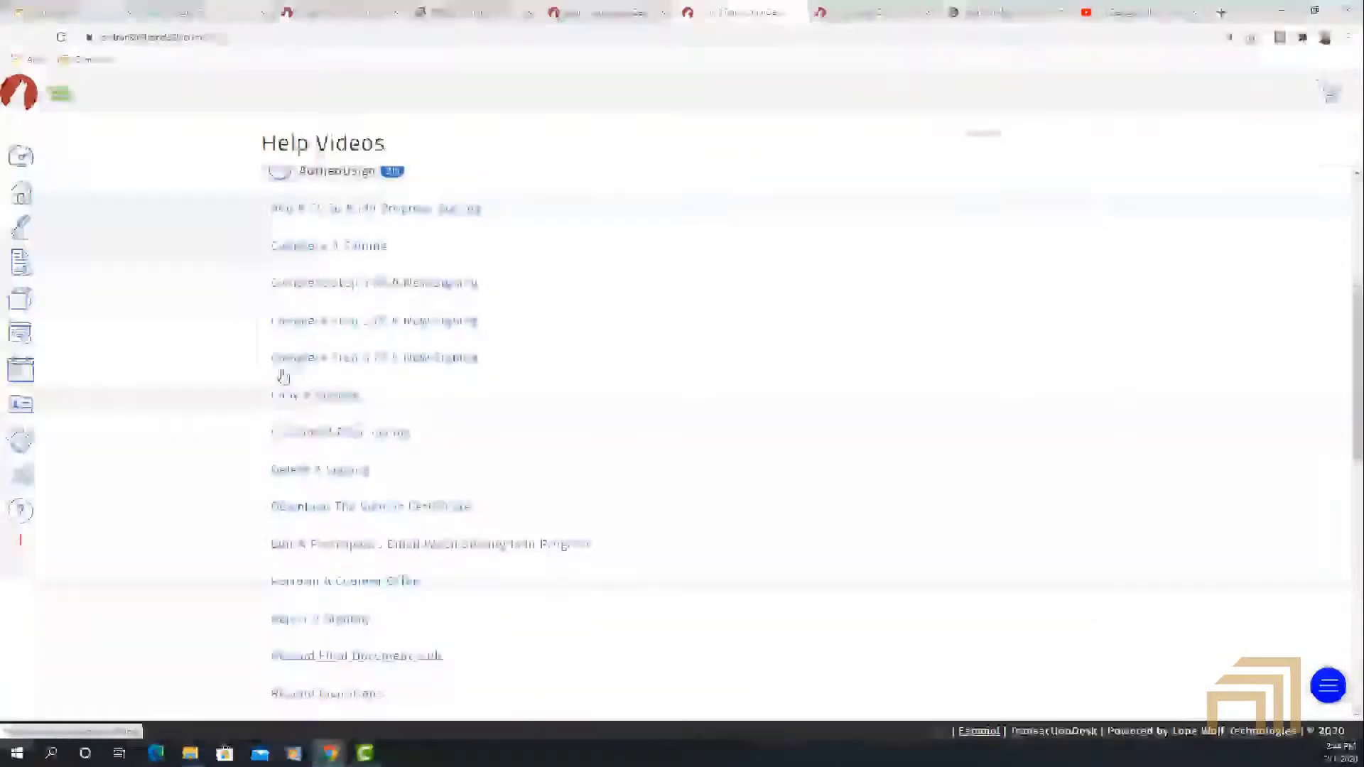
scroll(281, 341, up, 2)
click(279, 315)
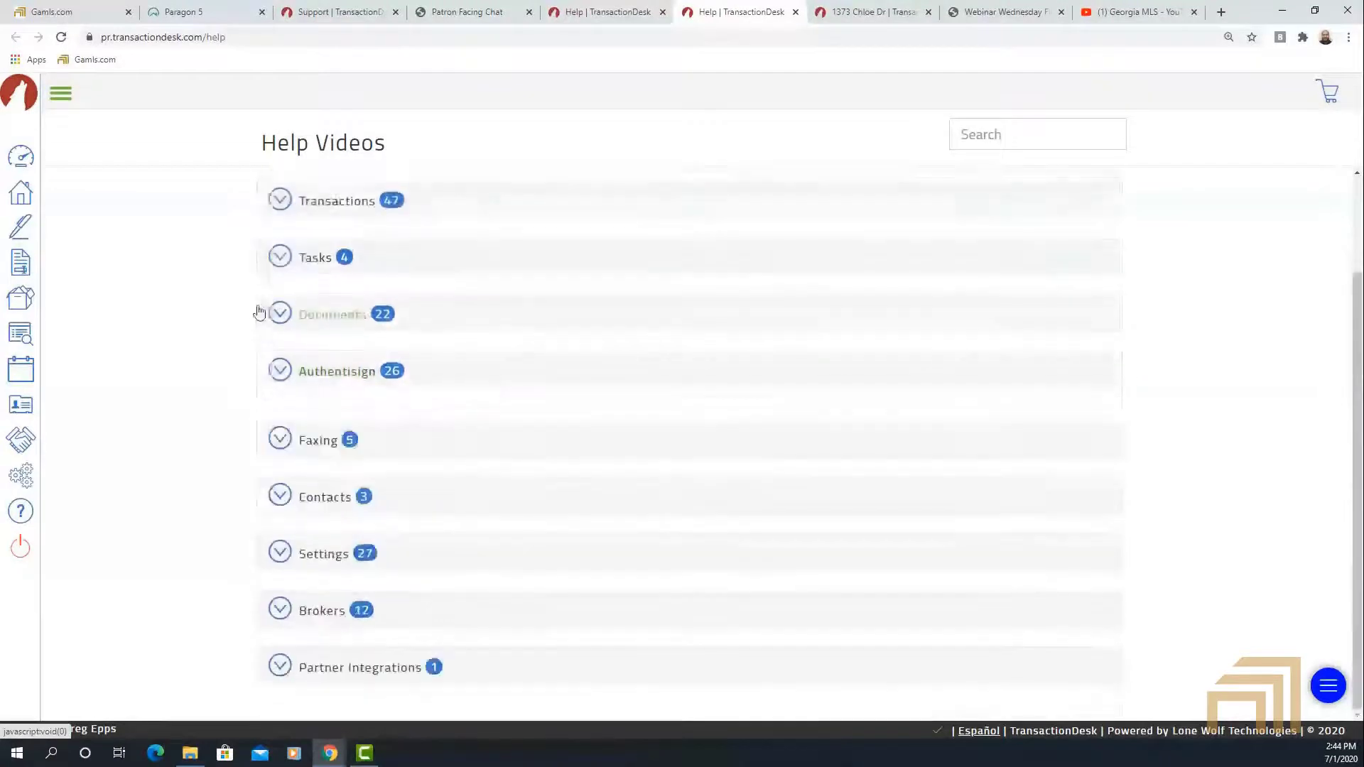
Expand the Transactions category, highlight the Emailing Multiple Transaction Forms video, collapse the category and look over the category list.
click(342, 273)
drag(548, 427, 219, 423)
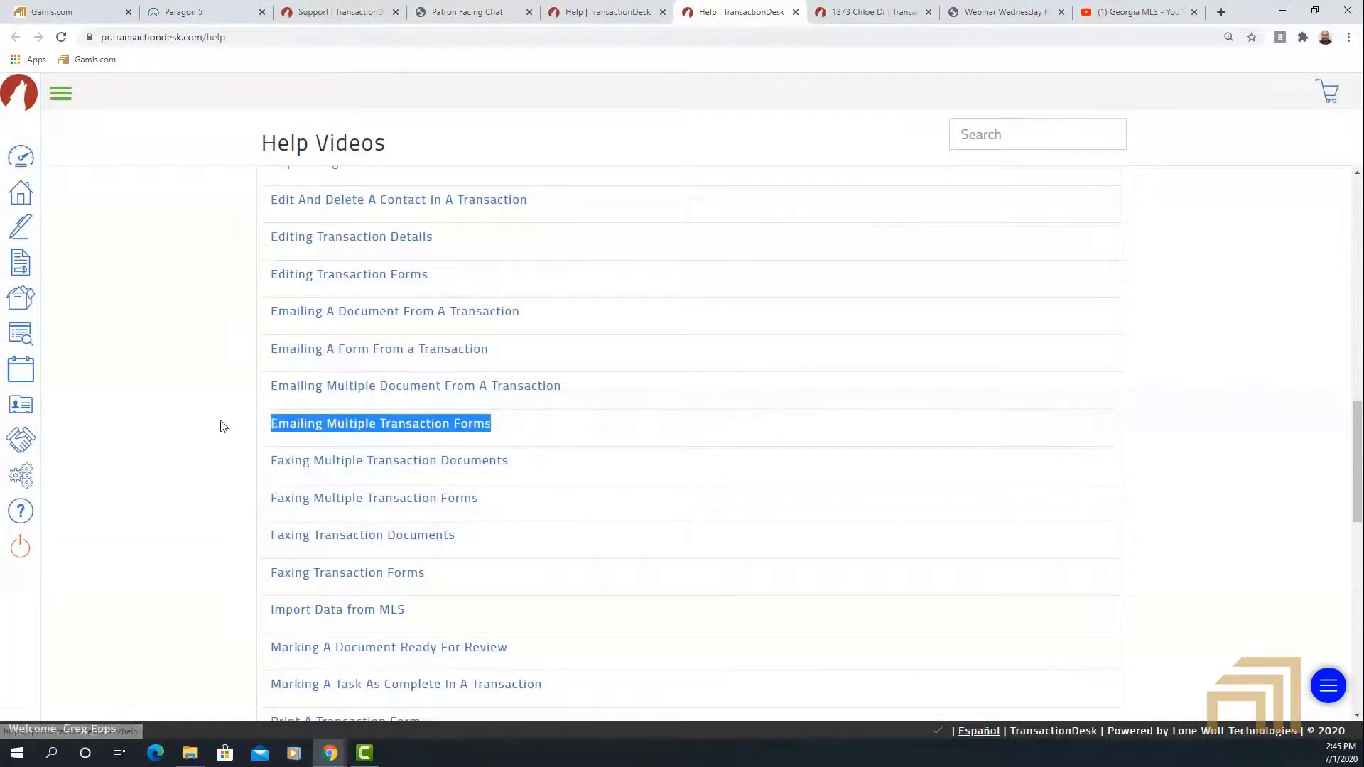
scroll(259, 416, up, 5)
scroll(258, 417, up, 9)
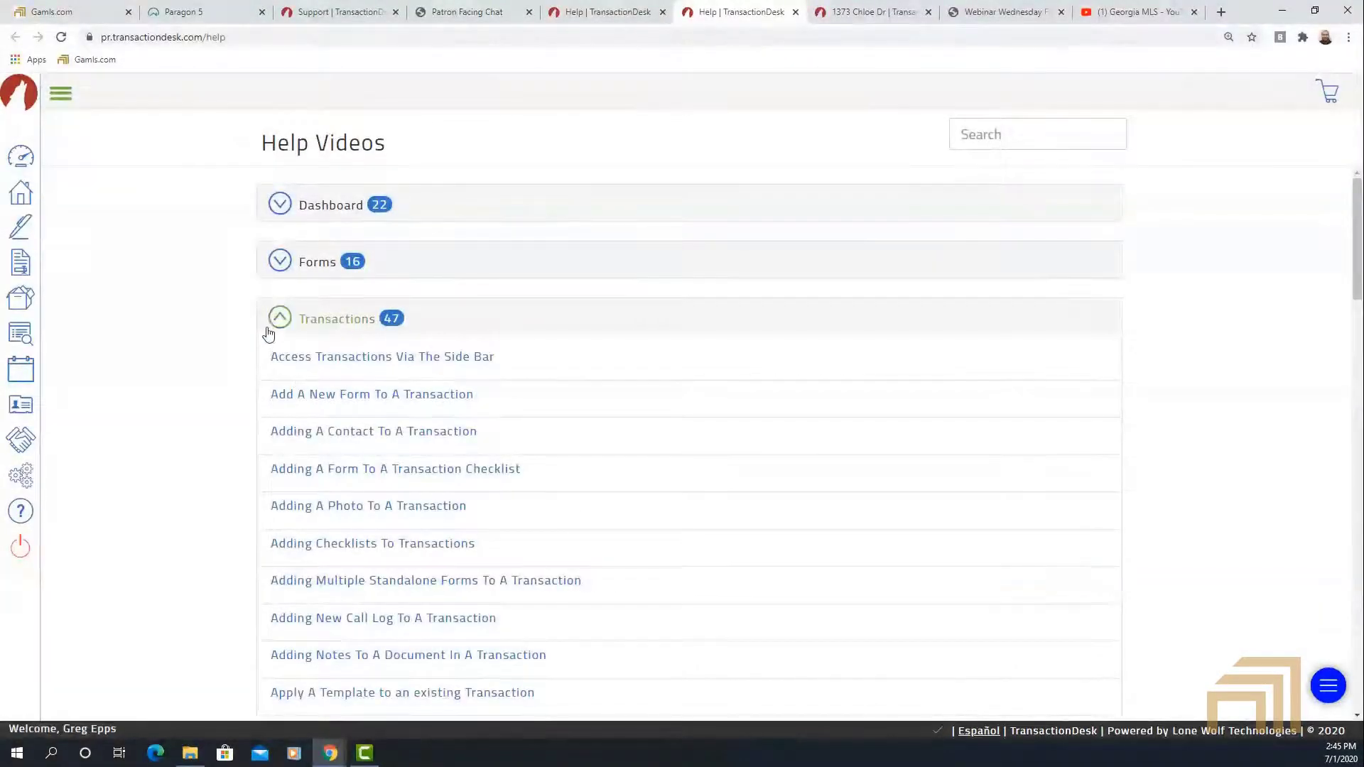
click(283, 310)
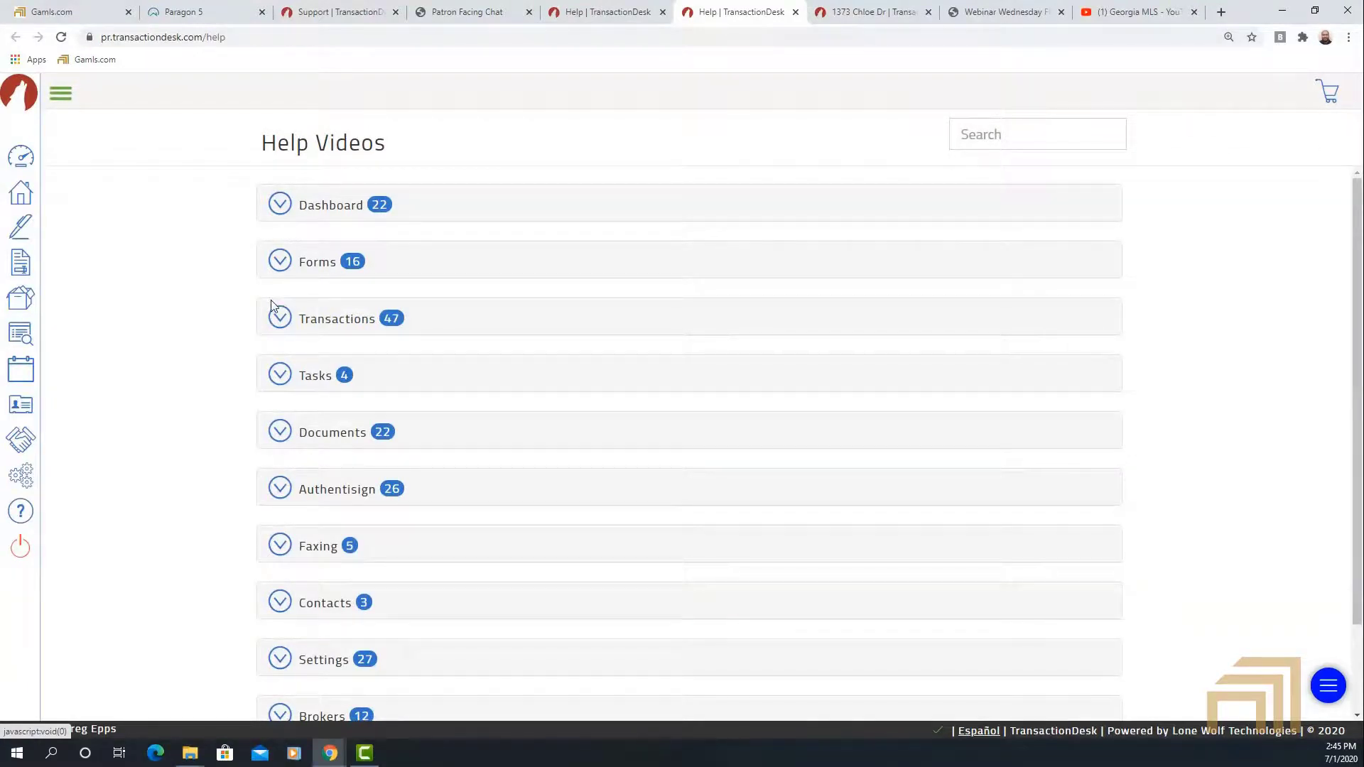
scroll(362, 282, down, 2)
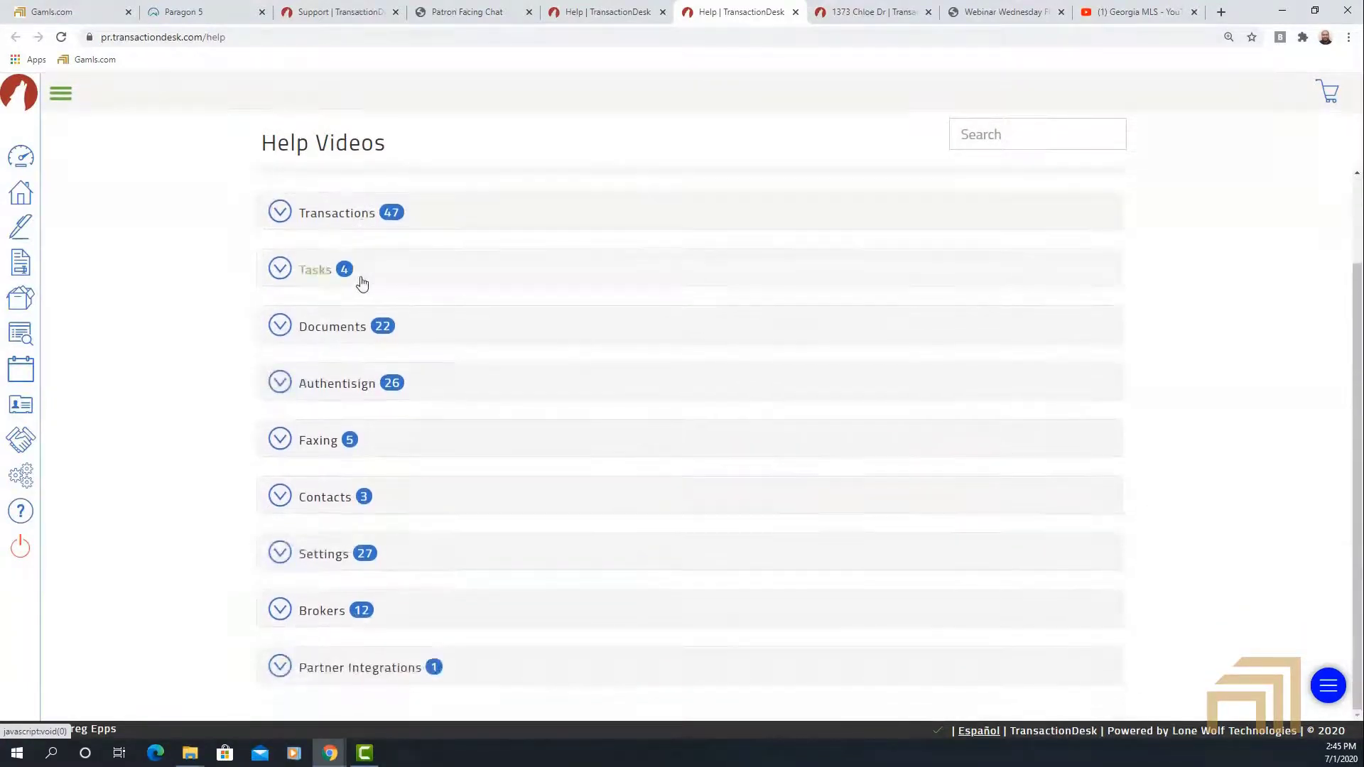
scroll(363, 283, up, 2)
Go back to the Help page, open Pre-Recorded Webinar Videos in a new tab and look through the full-length videos page.
click(334, 12)
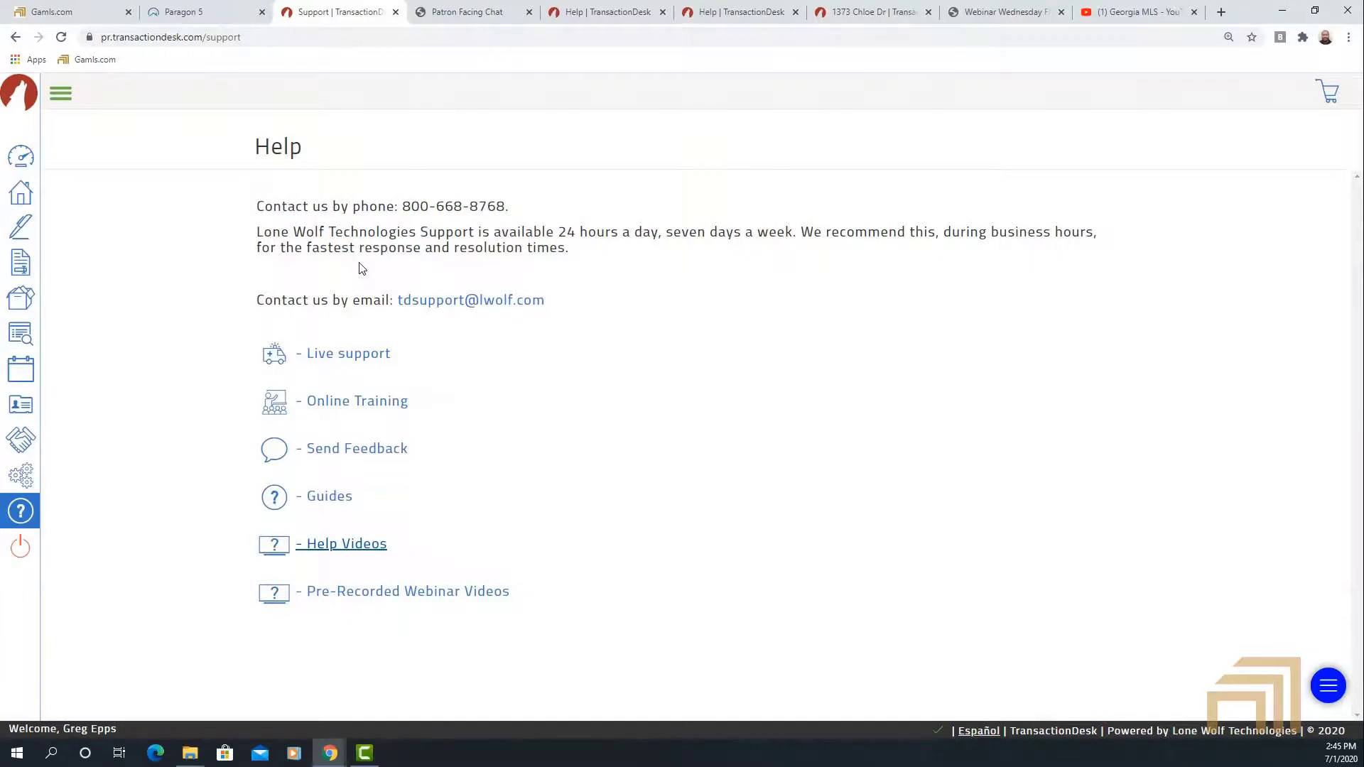
ctrl+click(390, 594)
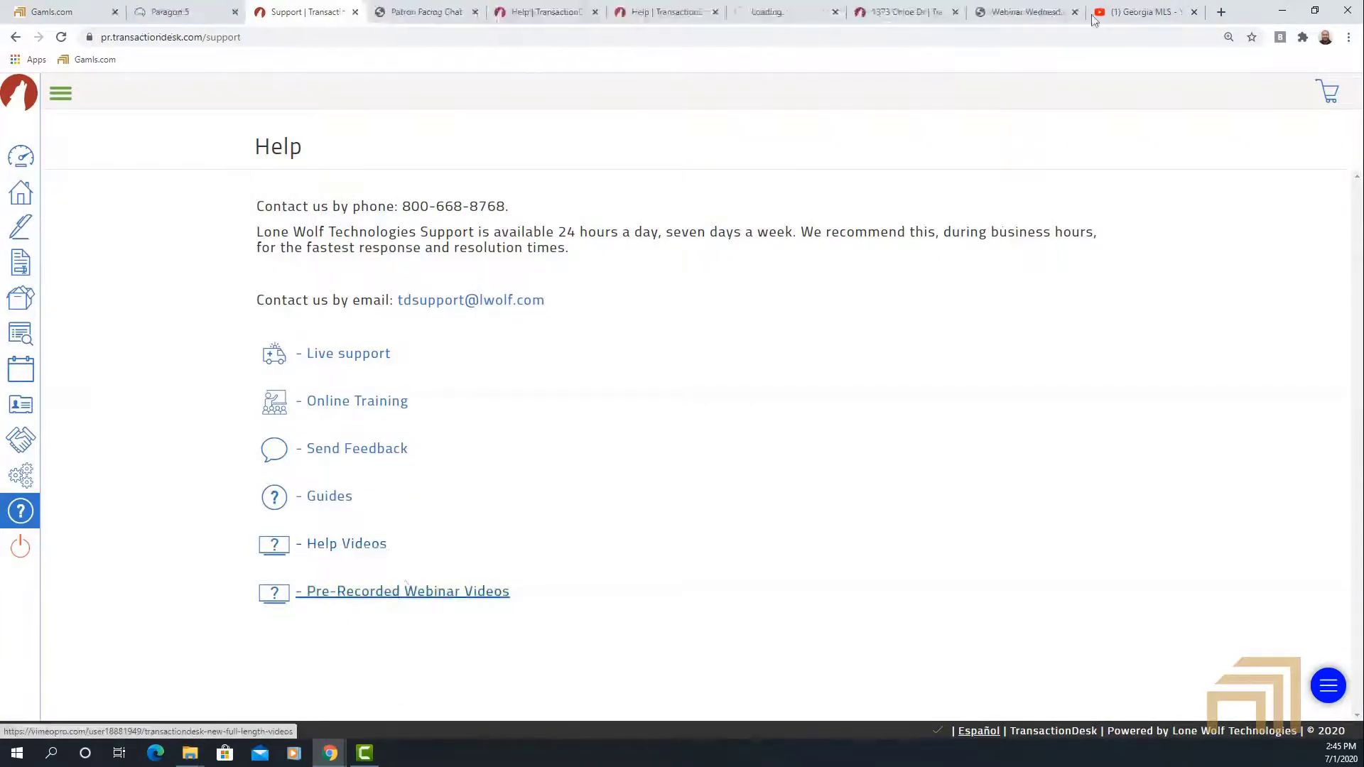
click(758, 20)
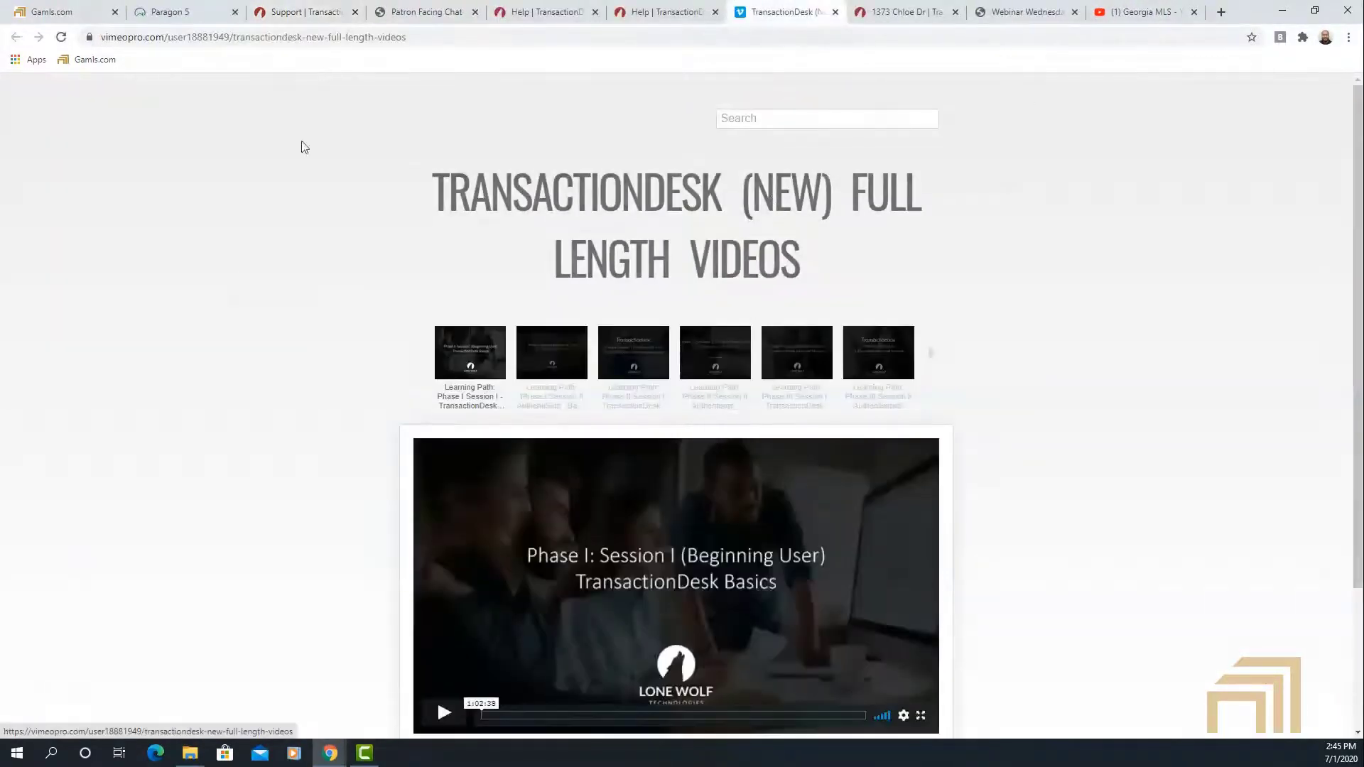
scroll(1047, 441, down, 1)
scroll(1047, 441, down, 1)
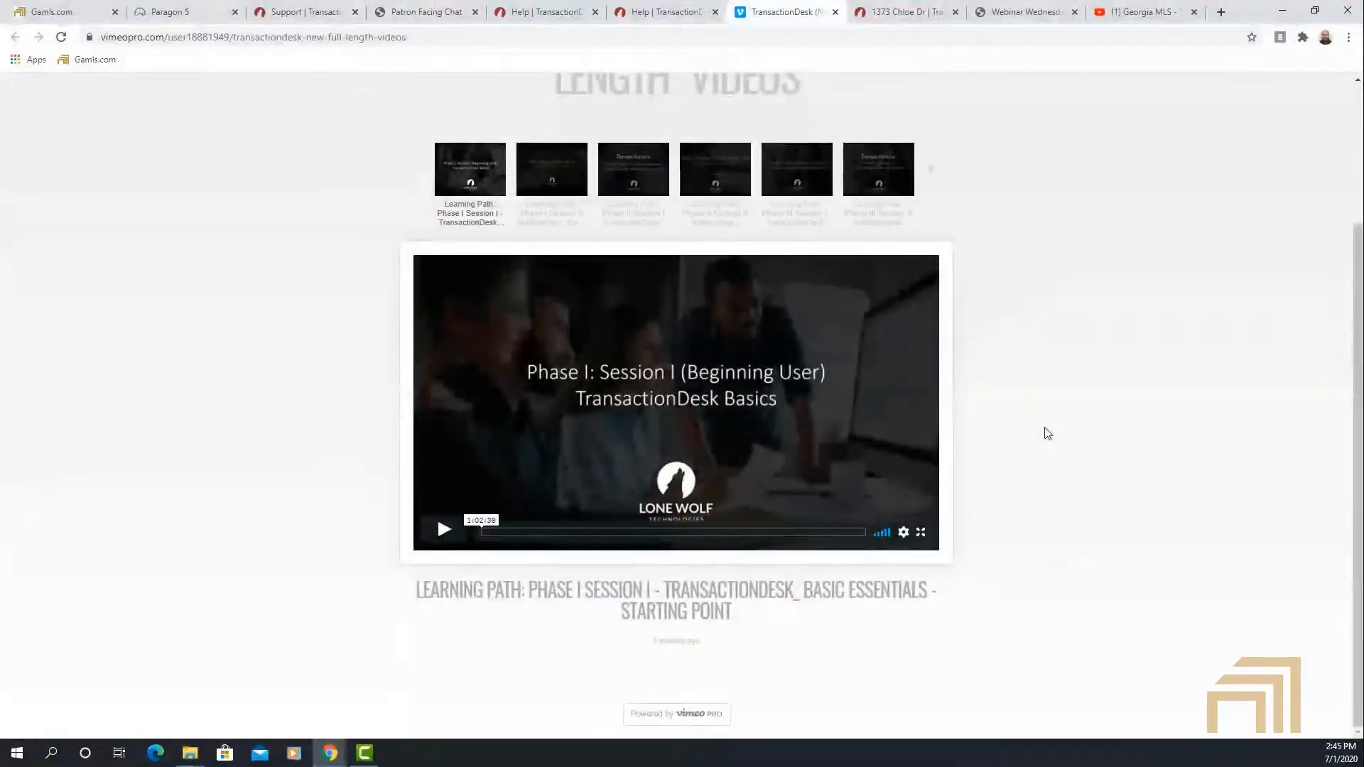
scroll(1046, 425, up, 2)
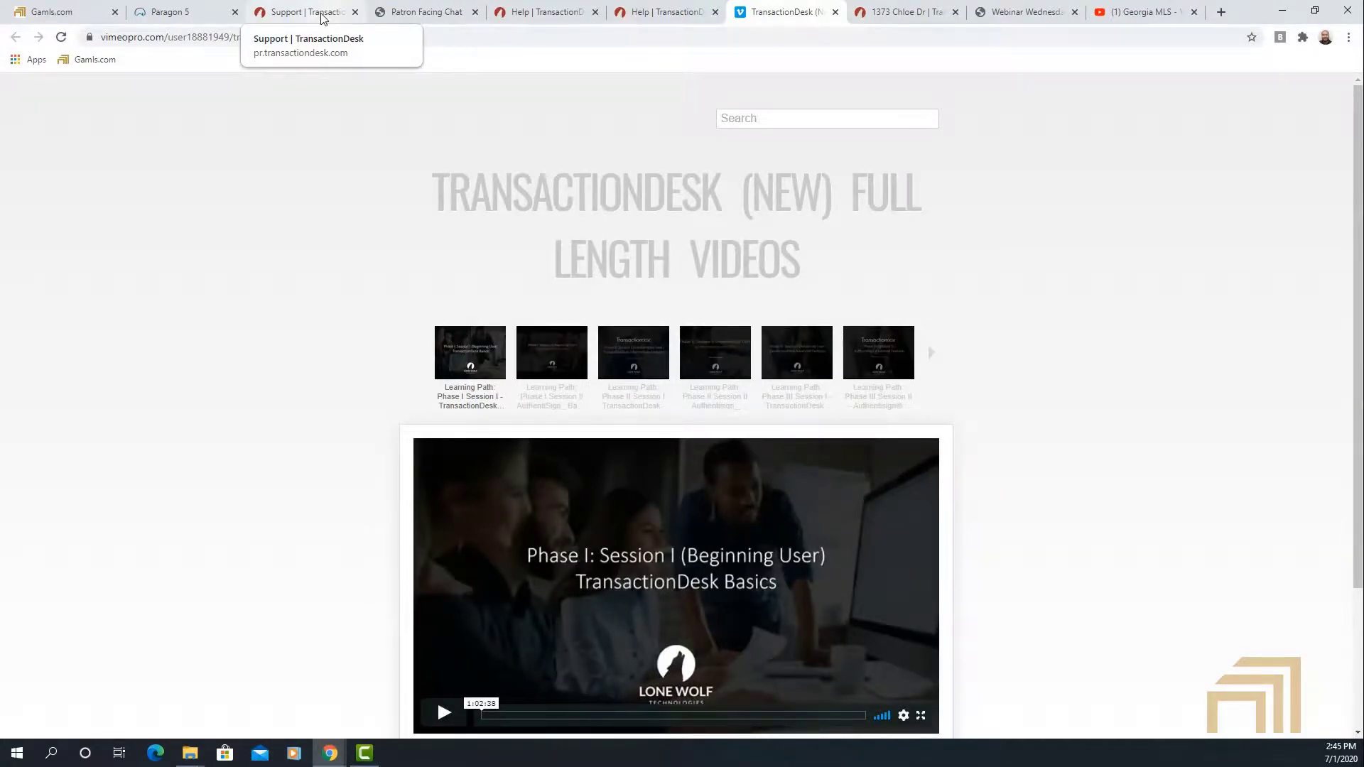
Review the open support resources one after another: the live chat, Guides, Help Videos and the full-length TransactionDesk videos.
click(427, 15)
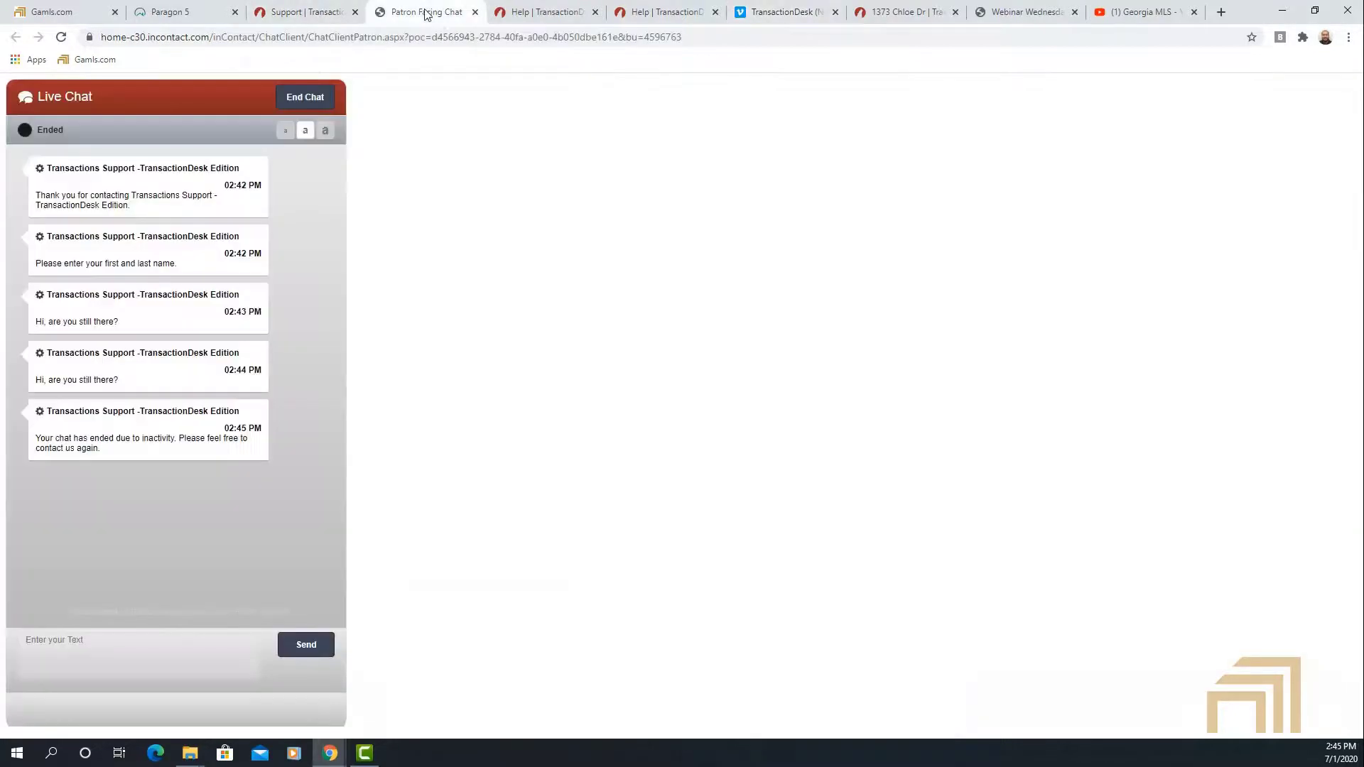
click(548, 15)
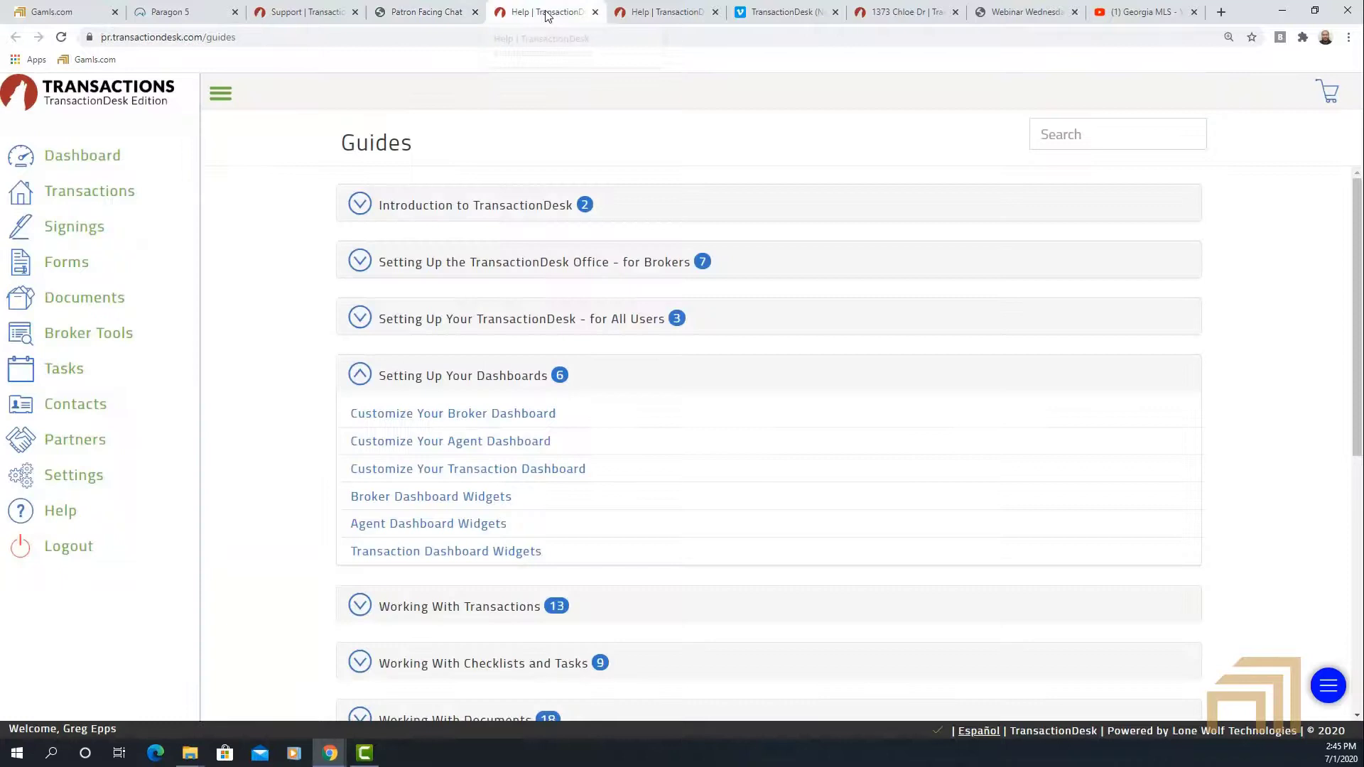
click(654, 17)
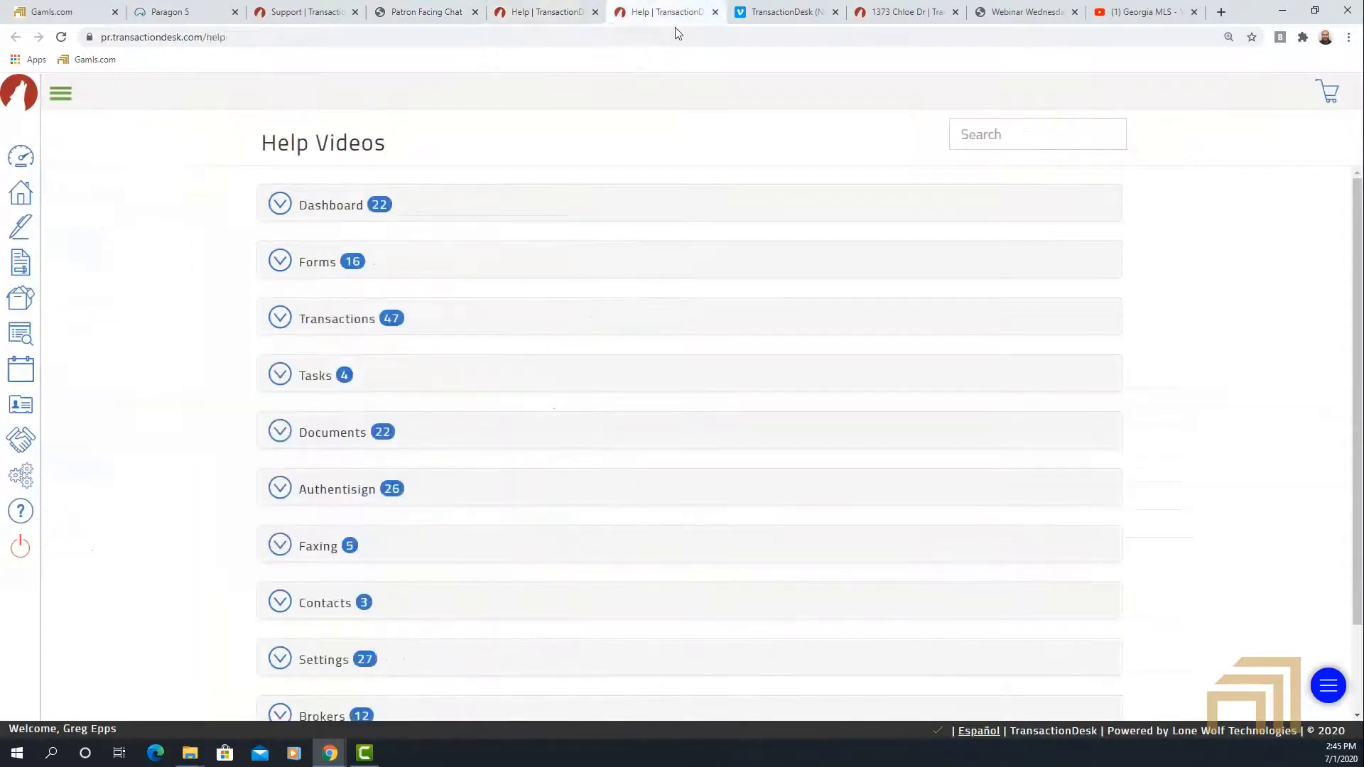
click(776, 15)
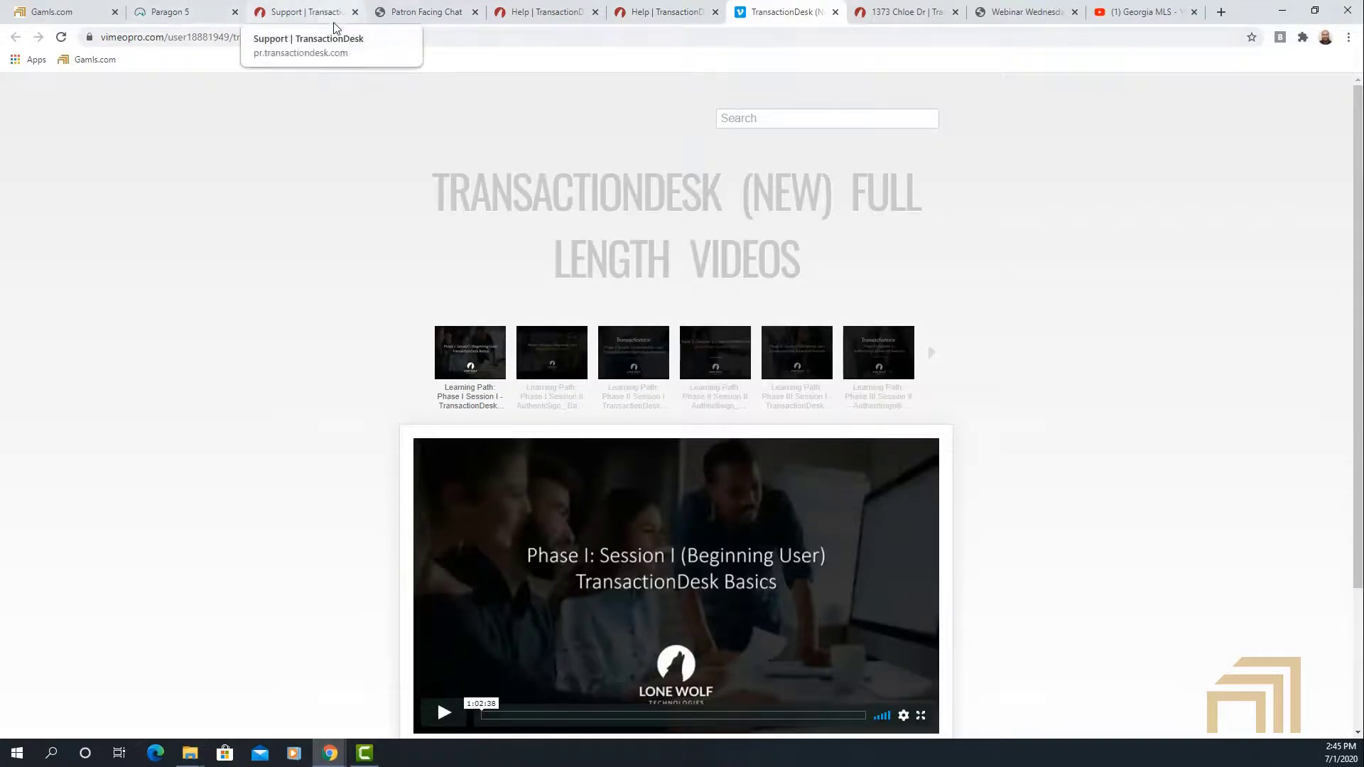
Switch to the Georgia MLS YouTube channel and look over its Transaction Desk video section.
click(1131, 12)
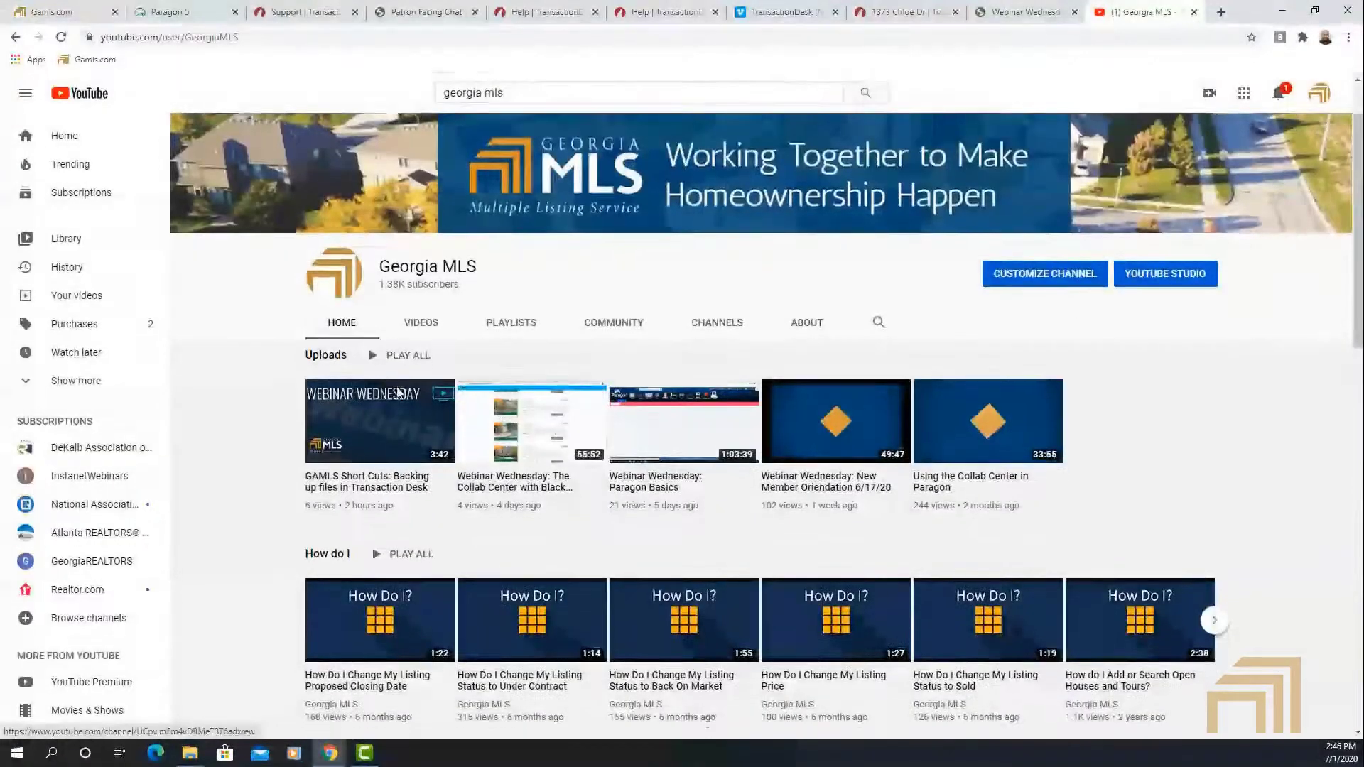
scroll(400, 393, down, 9)
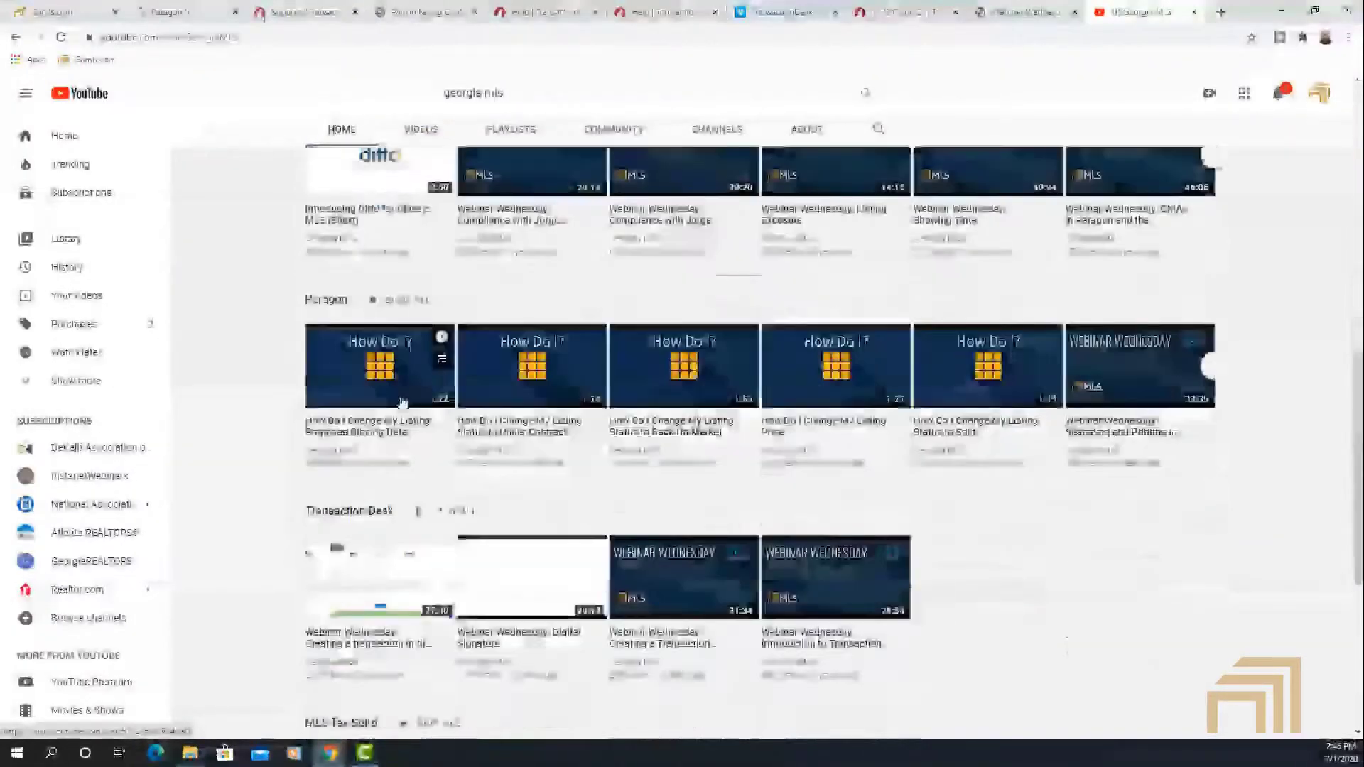
scroll(402, 403, down, 1)
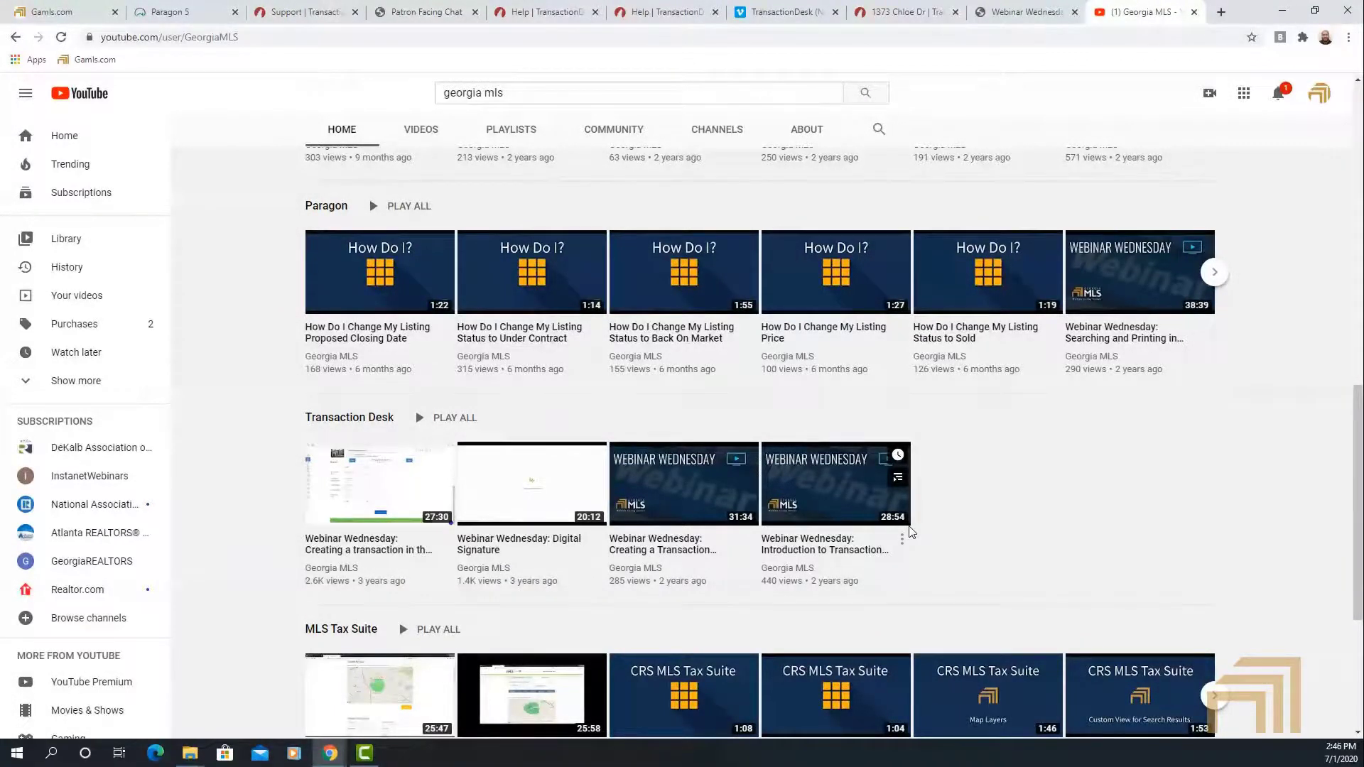
Return to the TransactionDesk Help page, expand the navigation labels, go to Transactions and open the first transaction in the list.
click(304, 12)
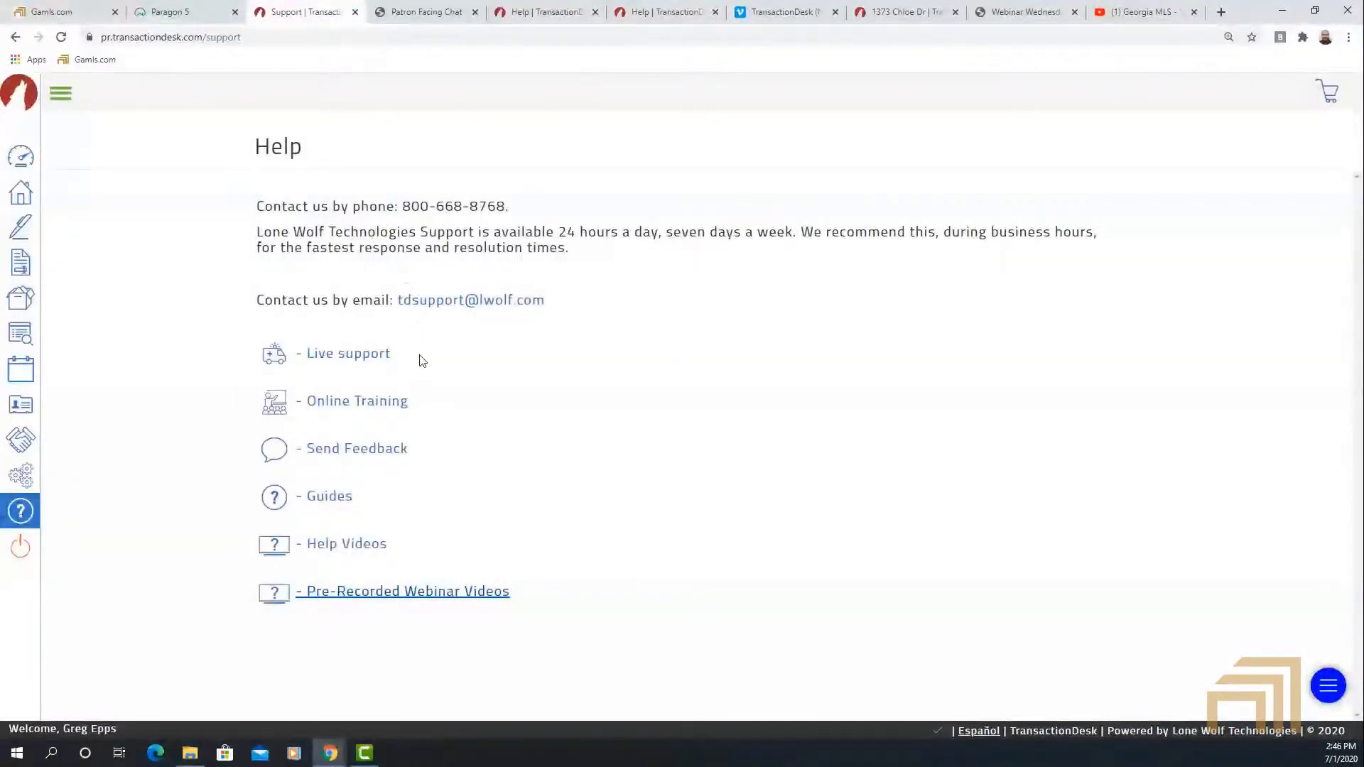
click(62, 94)
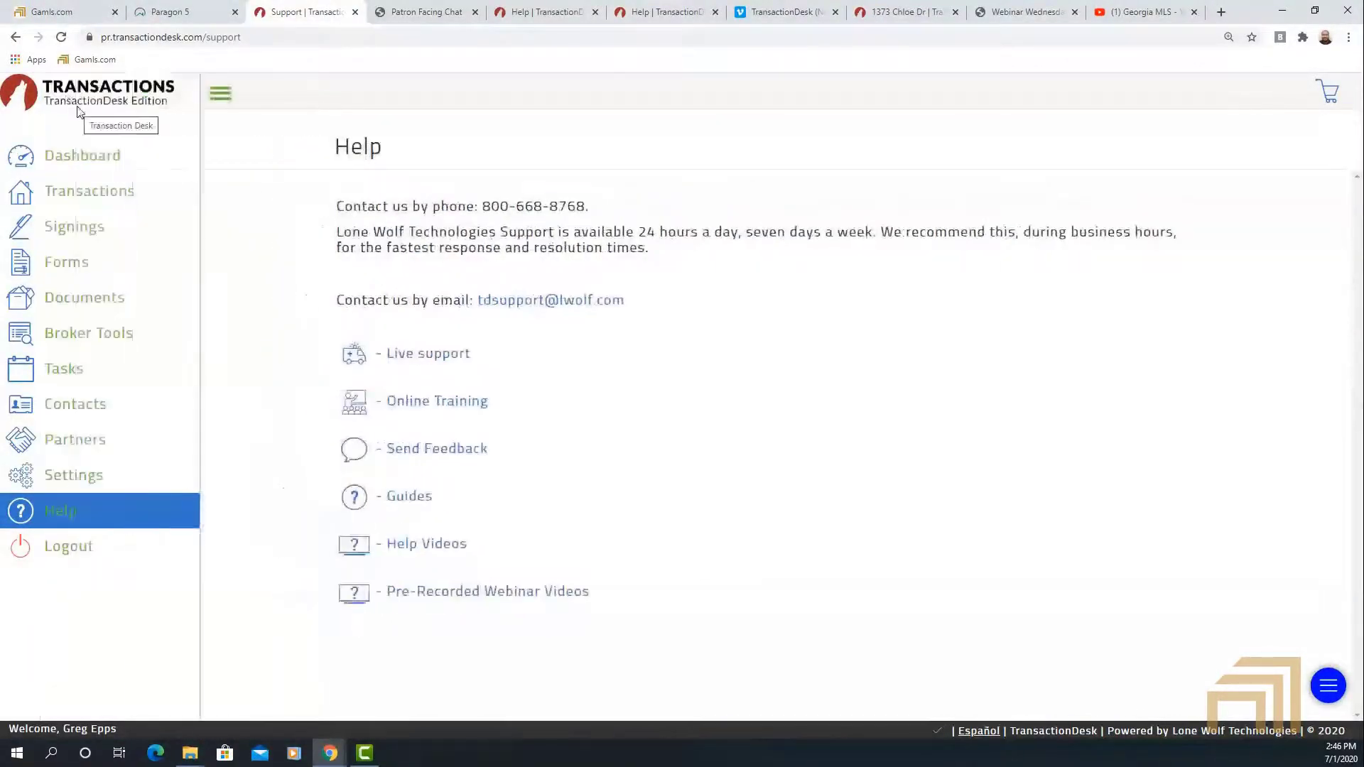
click(82, 192)
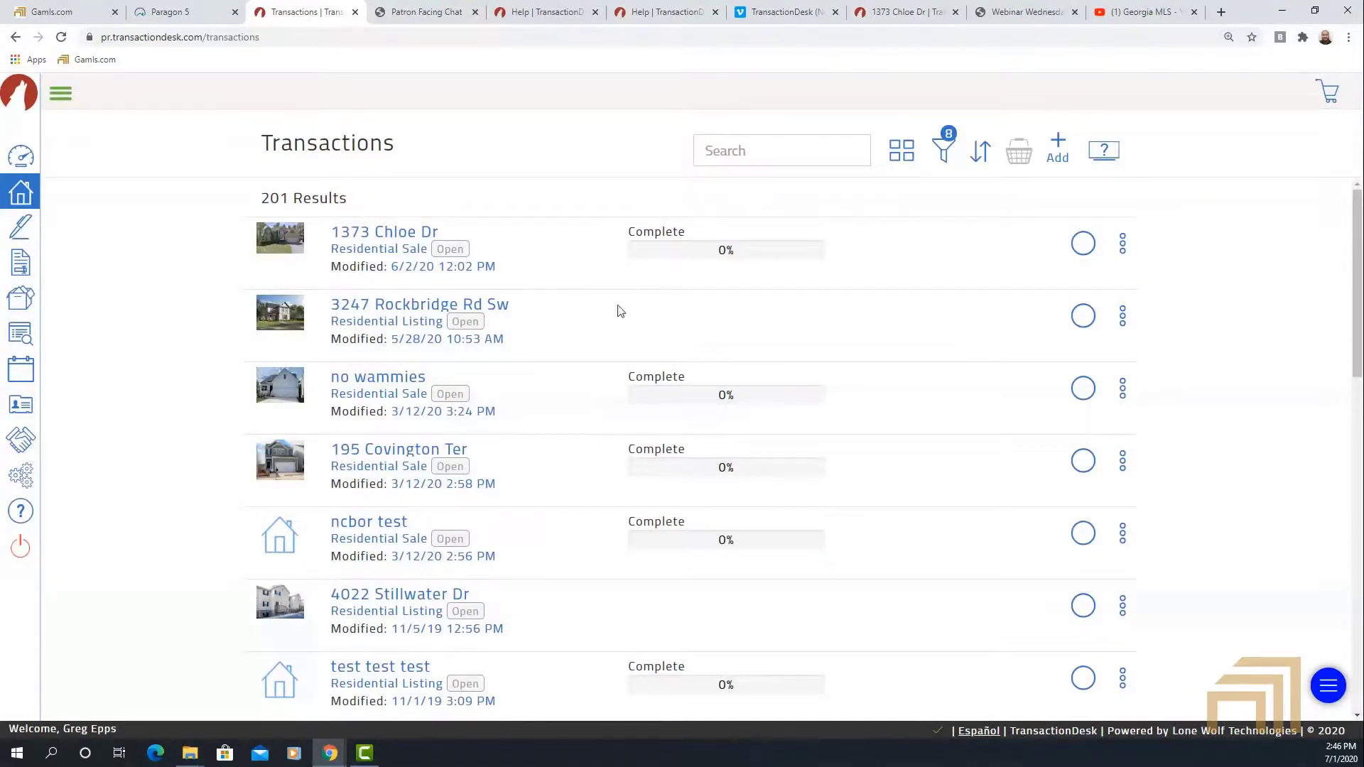
click(352, 234)
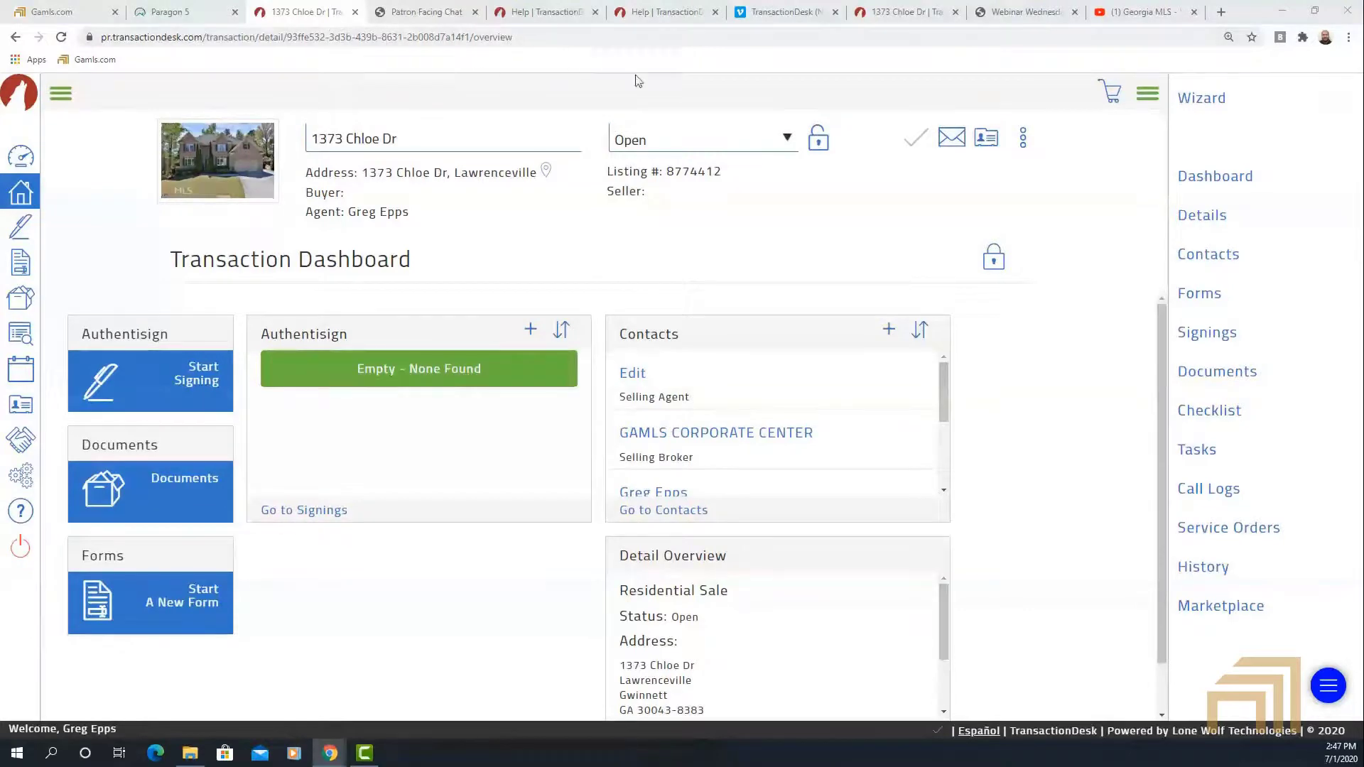
Switch to the Webinar Wednesday July 2020 flyer and highlight the Intro to Transaction Desk title in the July 1 entry.
click(1010, 11)
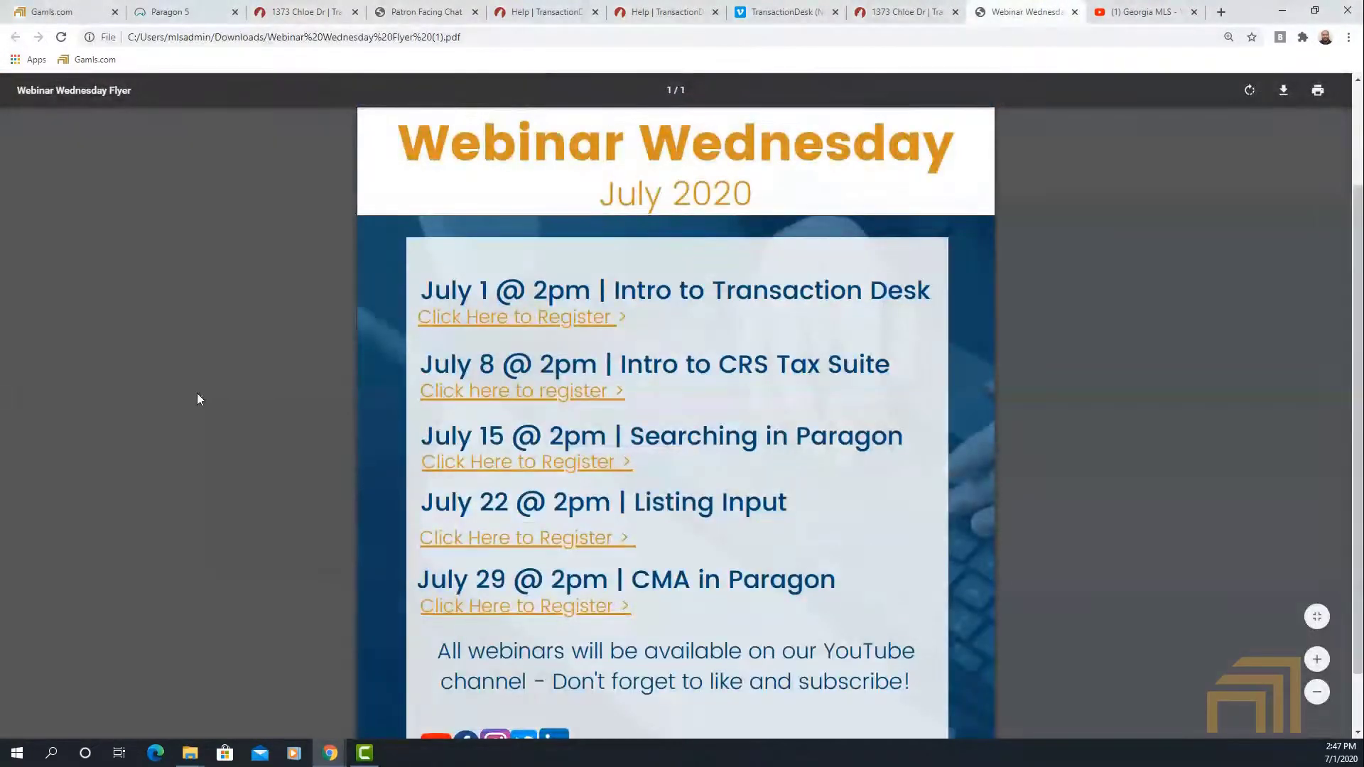
scroll(214, 399, down, 1)
scroll(215, 405, up, 1)
drag(942, 296, 612, 297)
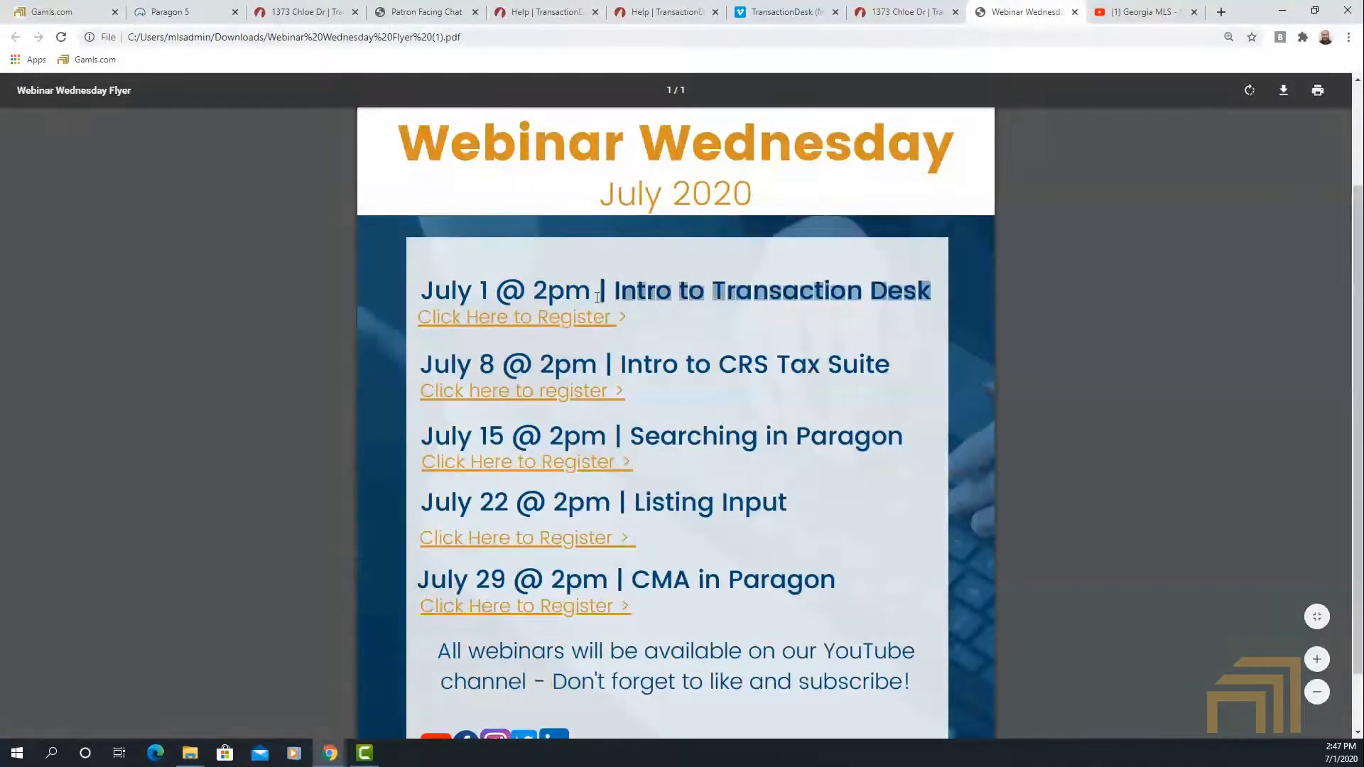